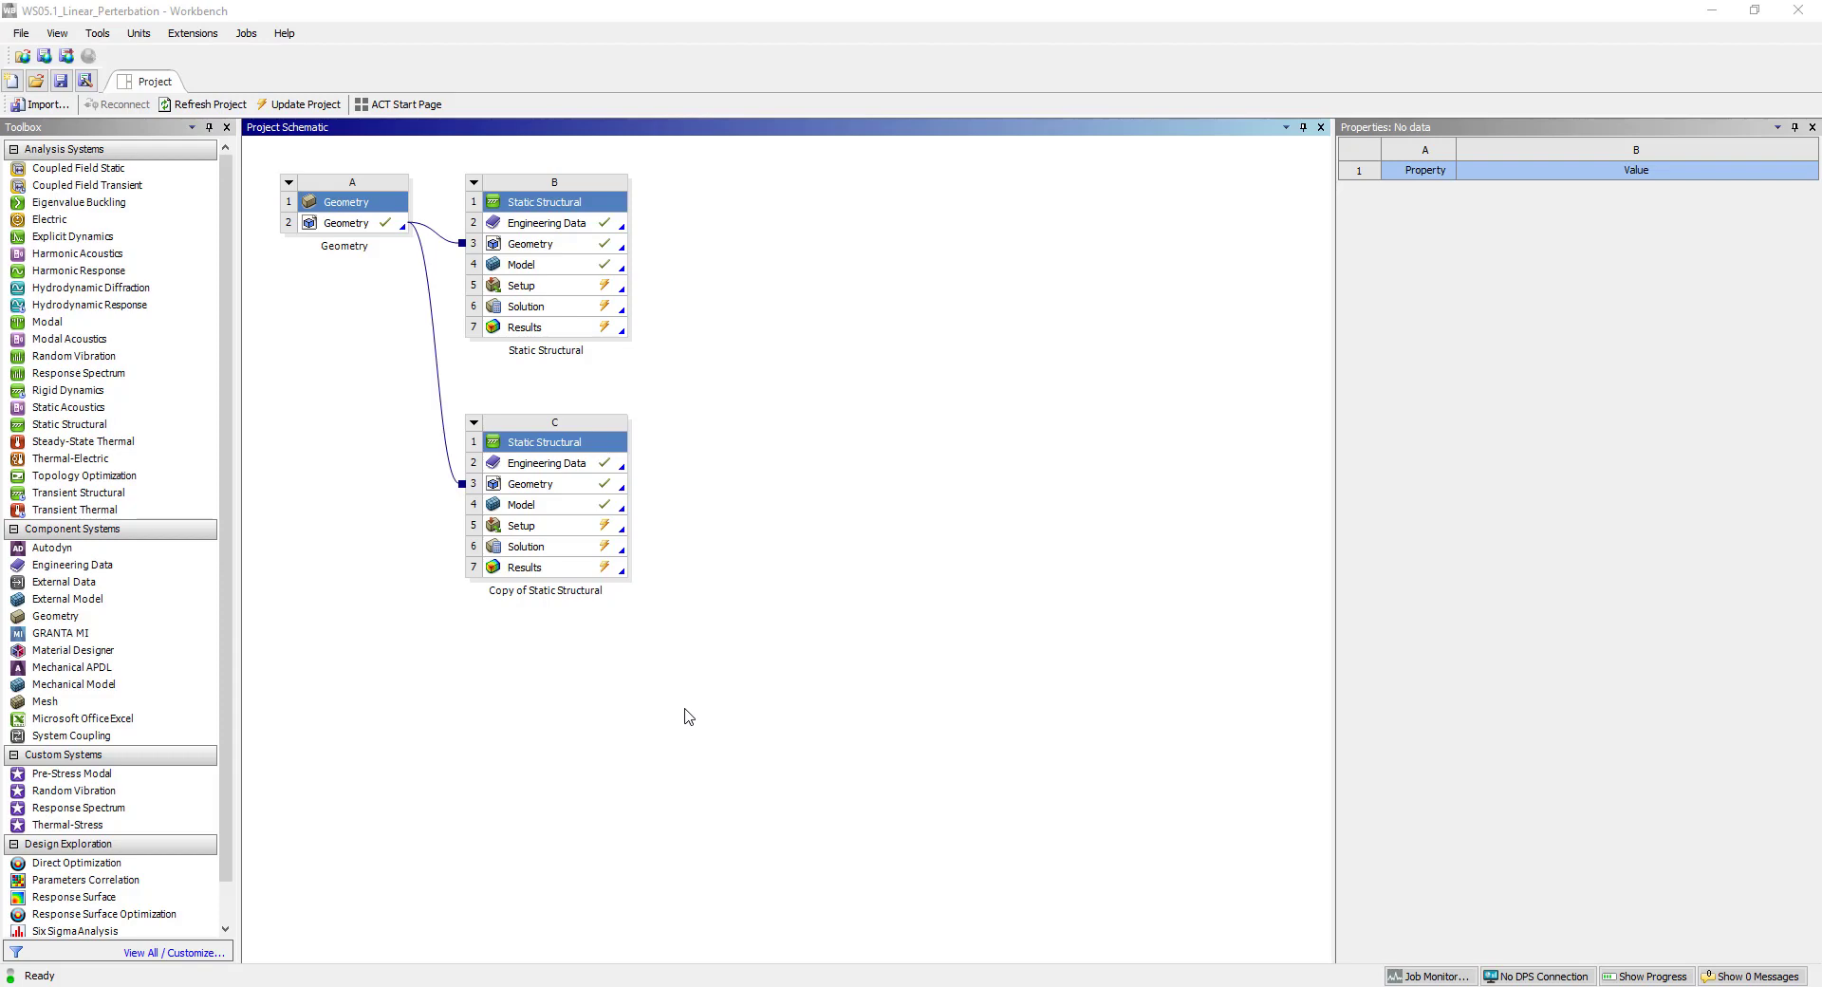
Check the engineering data of the upper Static Structural system (B), and open that system's model in Mechanical.
double_click(534, 226)
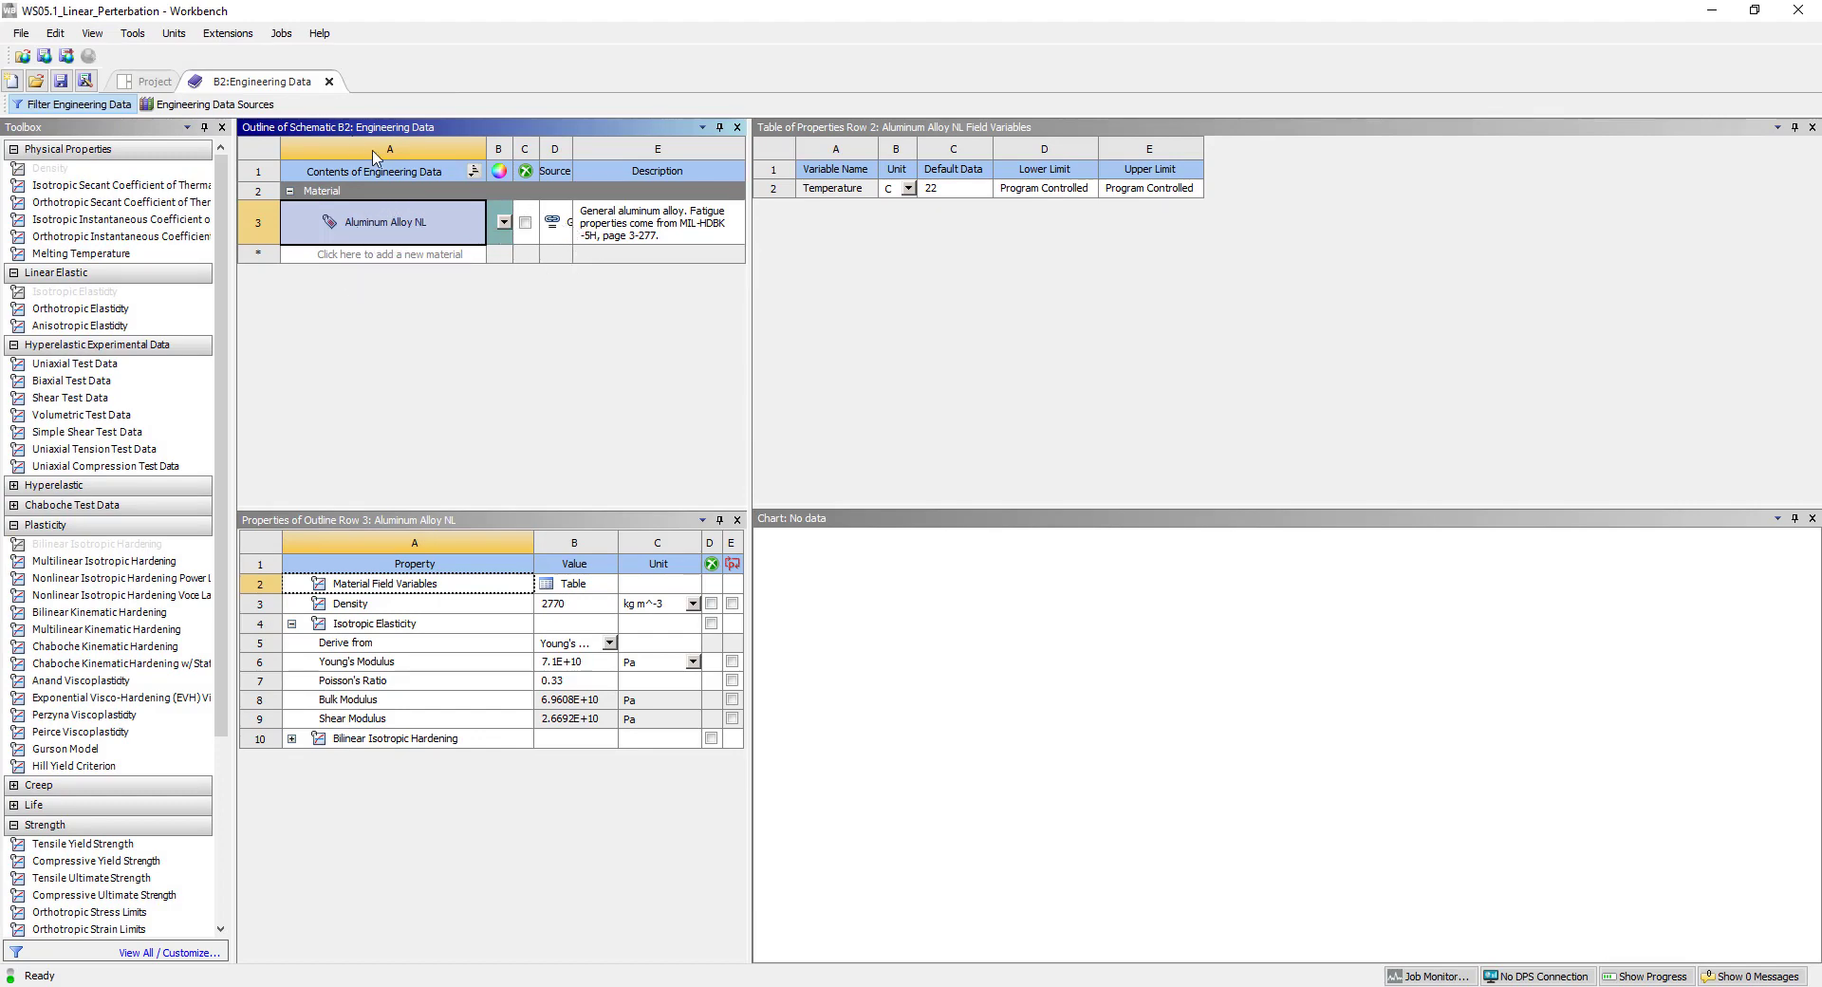
left_click(329, 83)
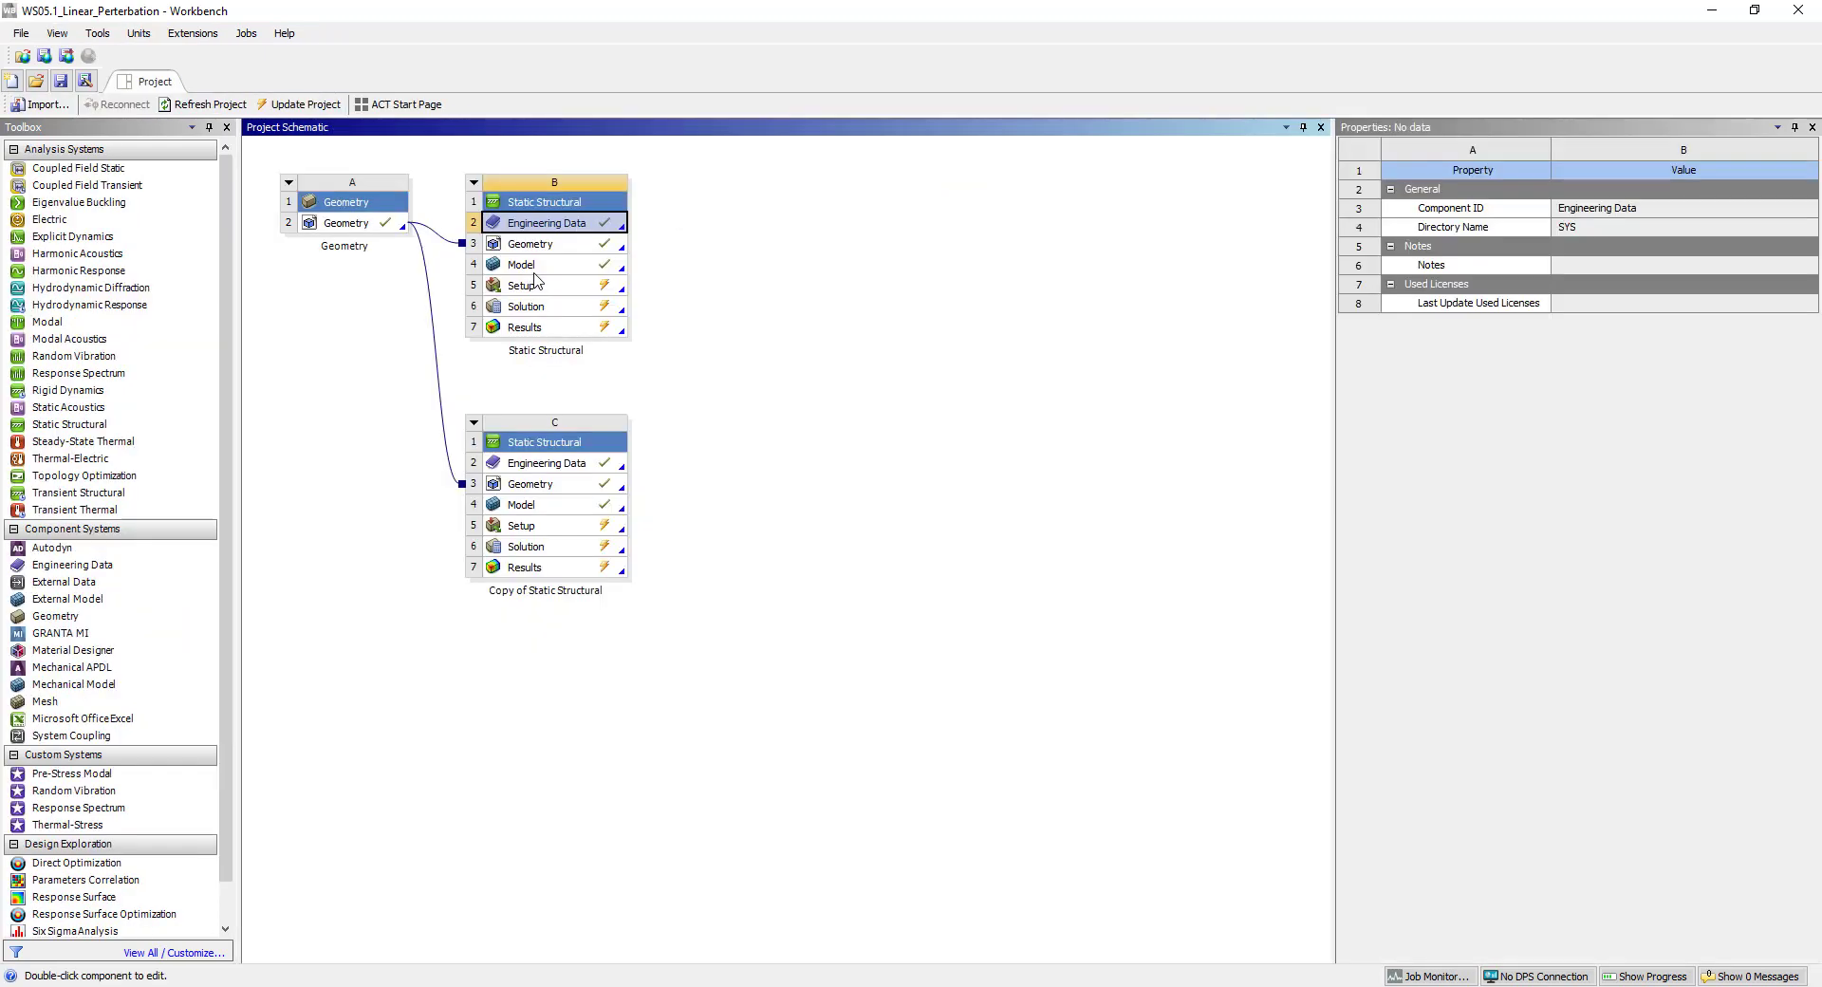
double_click(532, 266)
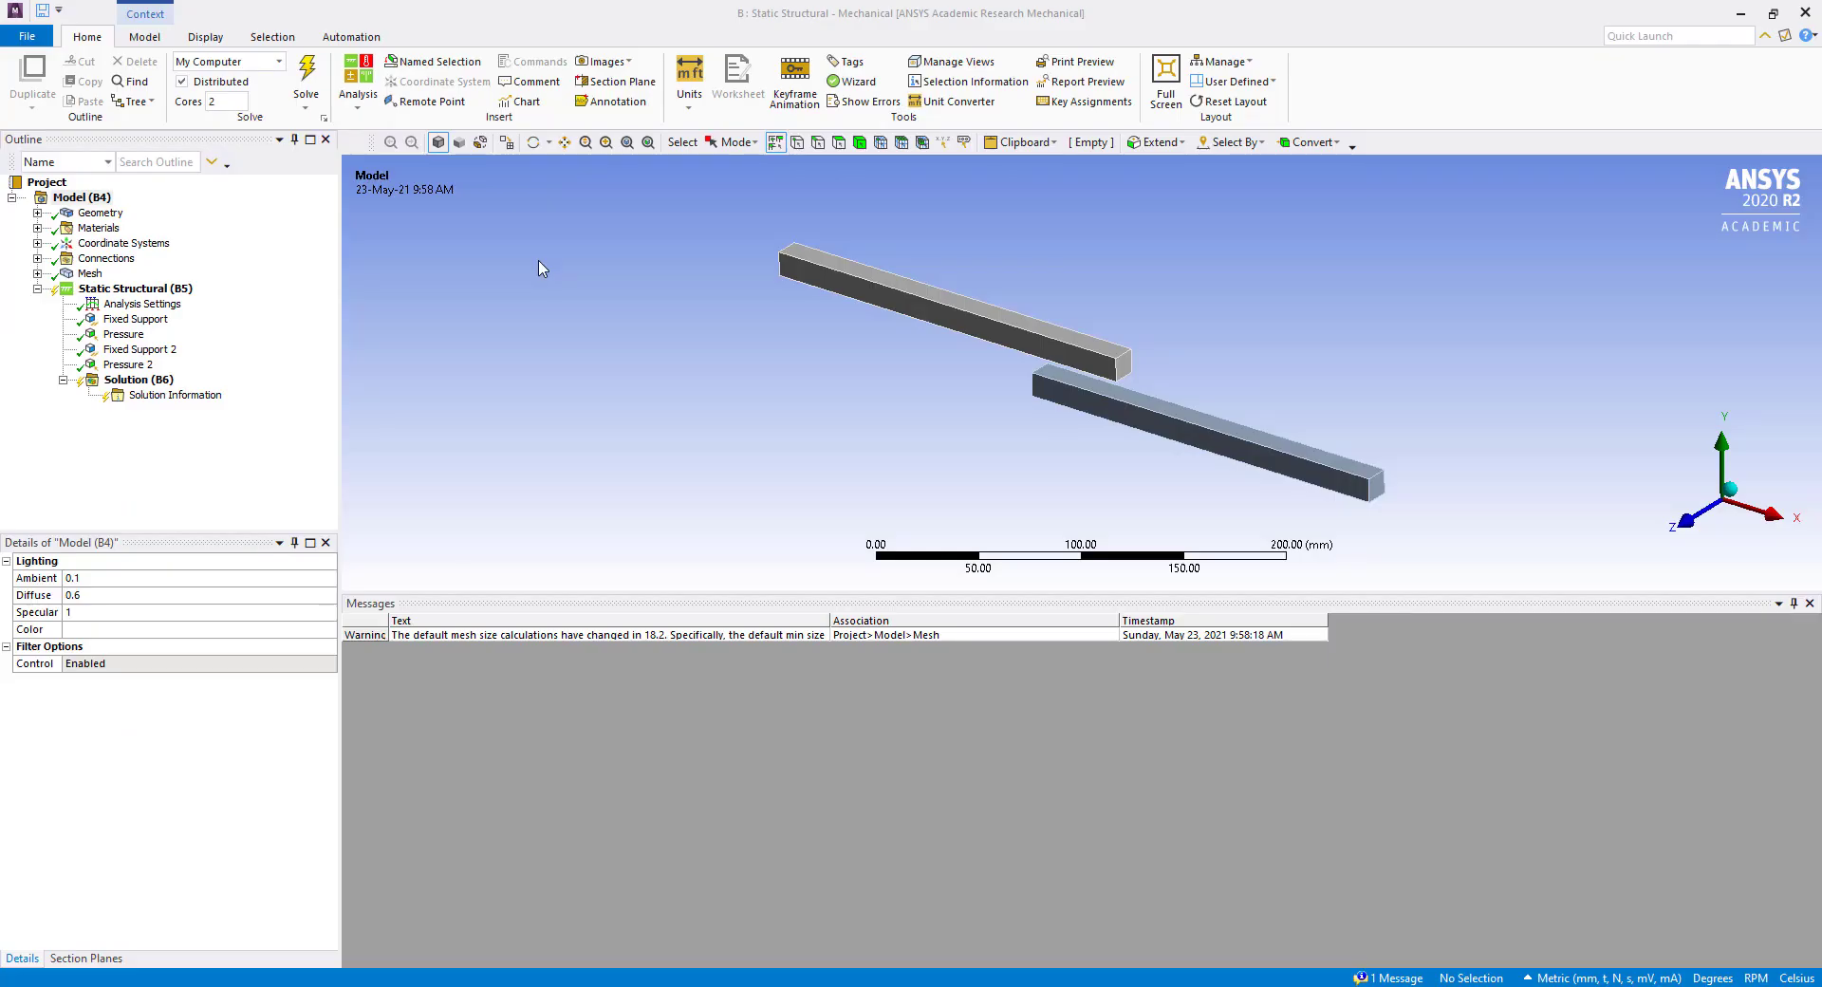
Examine the Top Beam and Bot Beam bodies and their assigned material in the model geometry.
middle_click_drag(1057, 455, 1075, 382)
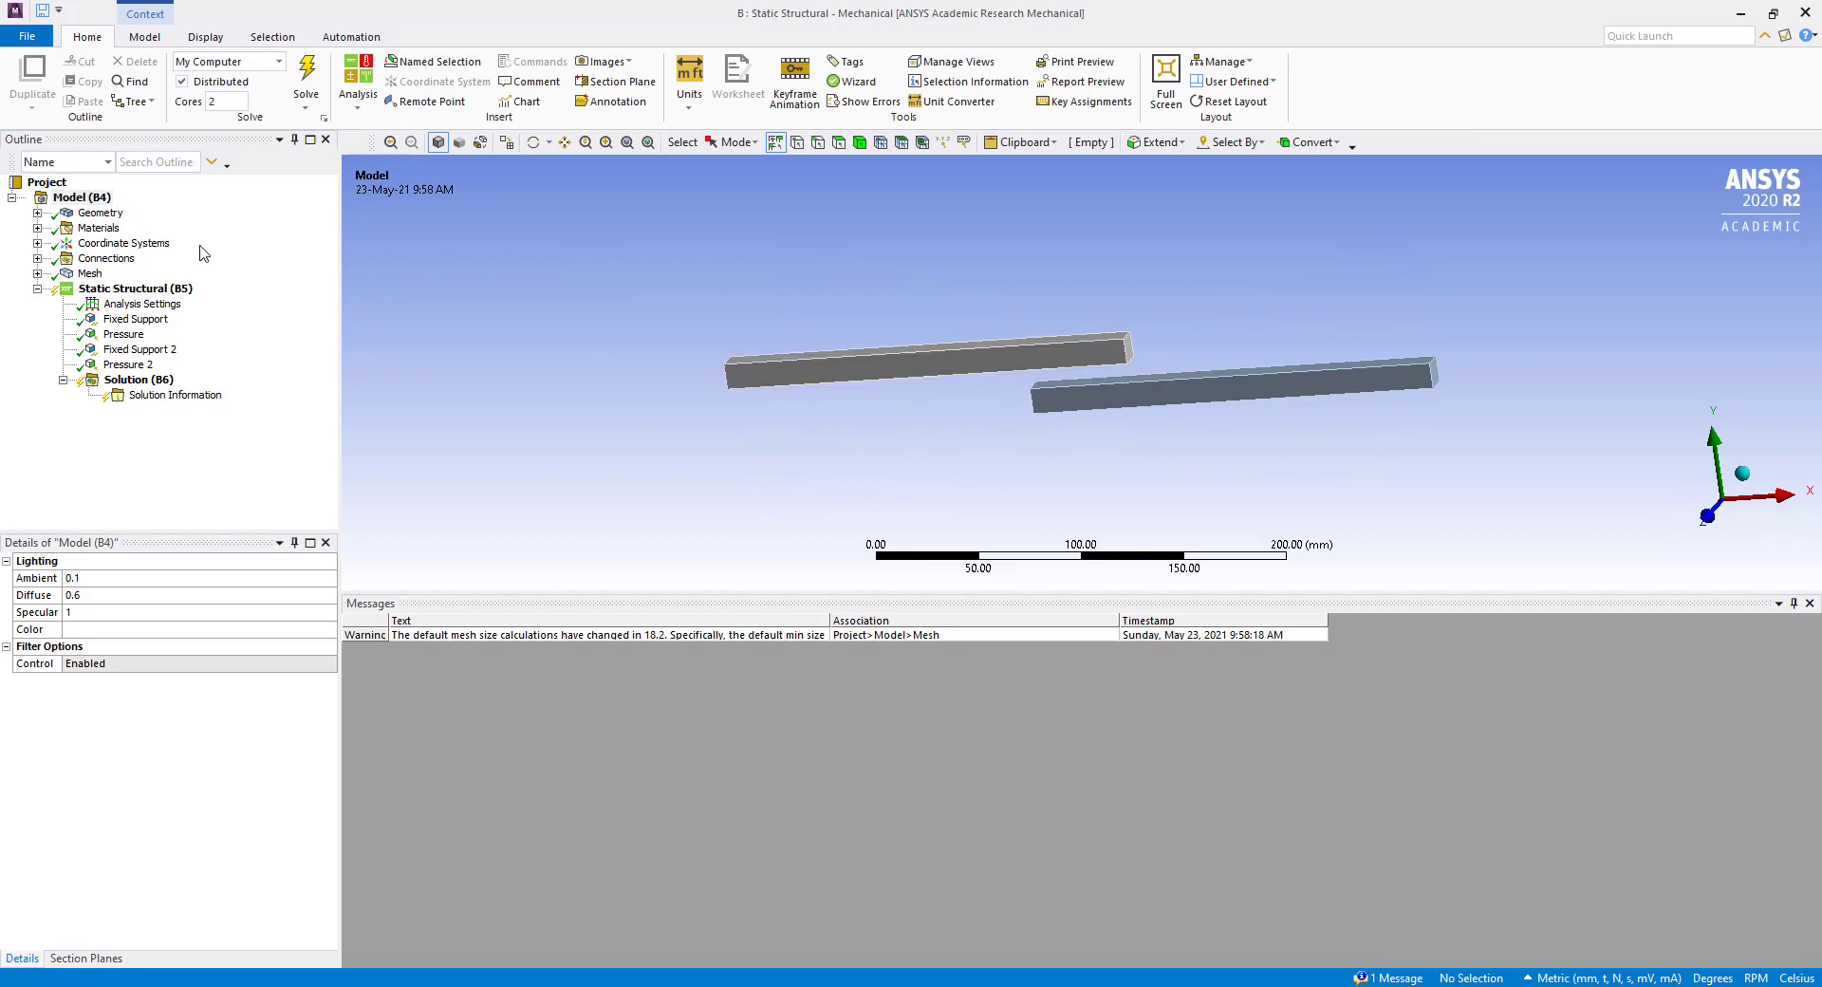
left_click(37, 212)
left_click(127, 228)
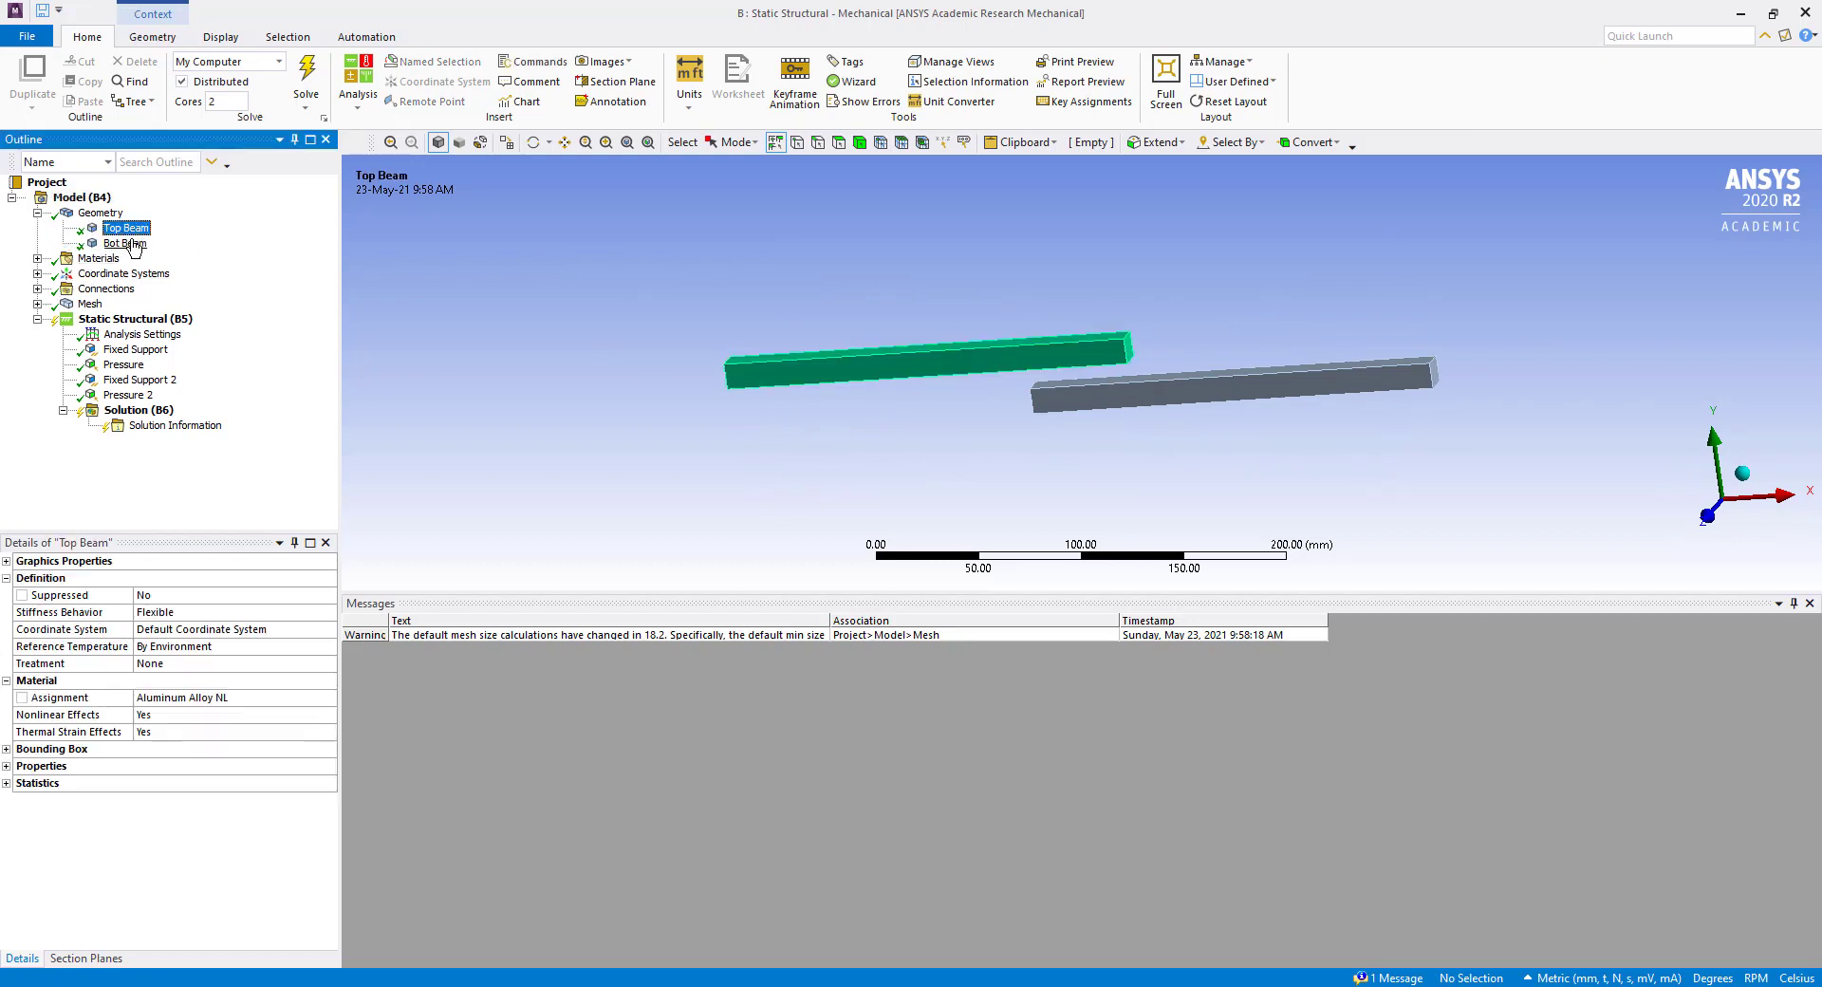
left_click(131, 244)
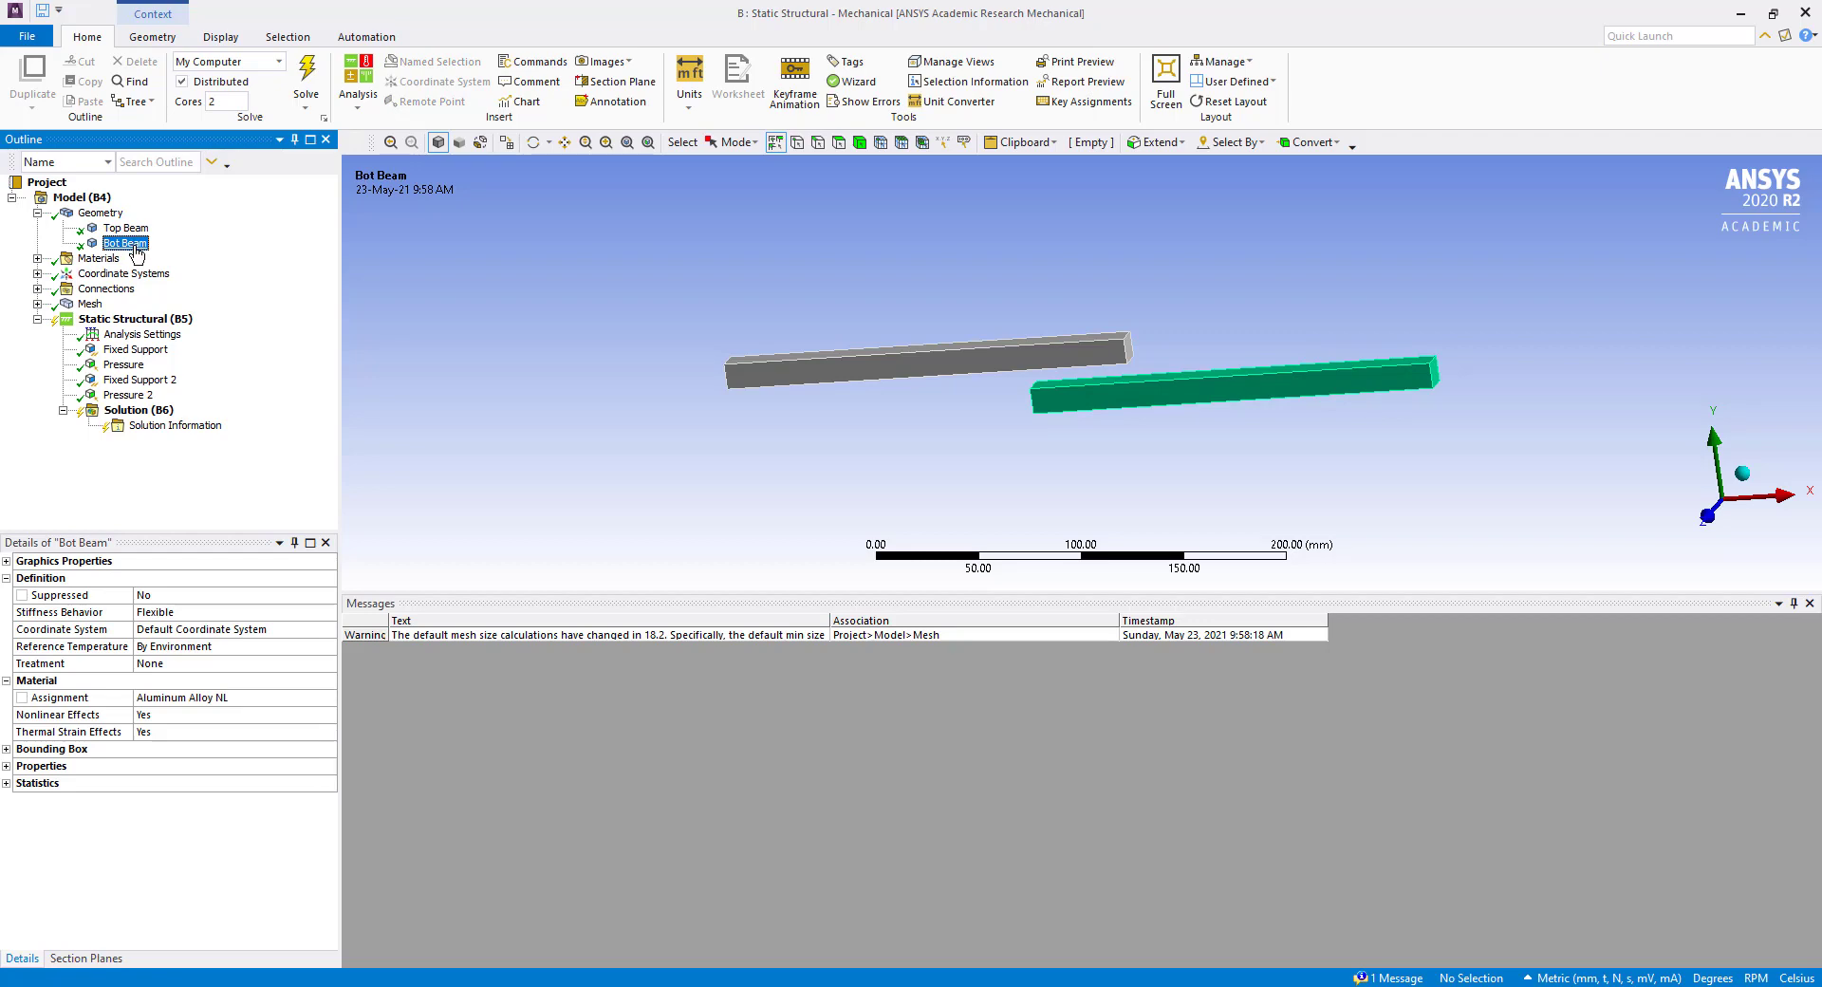
Review the elastic and bilinear isotropic hardening properties of the Aluminum Alloy NL material.
left_click(37, 258)
left_click(130, 273)
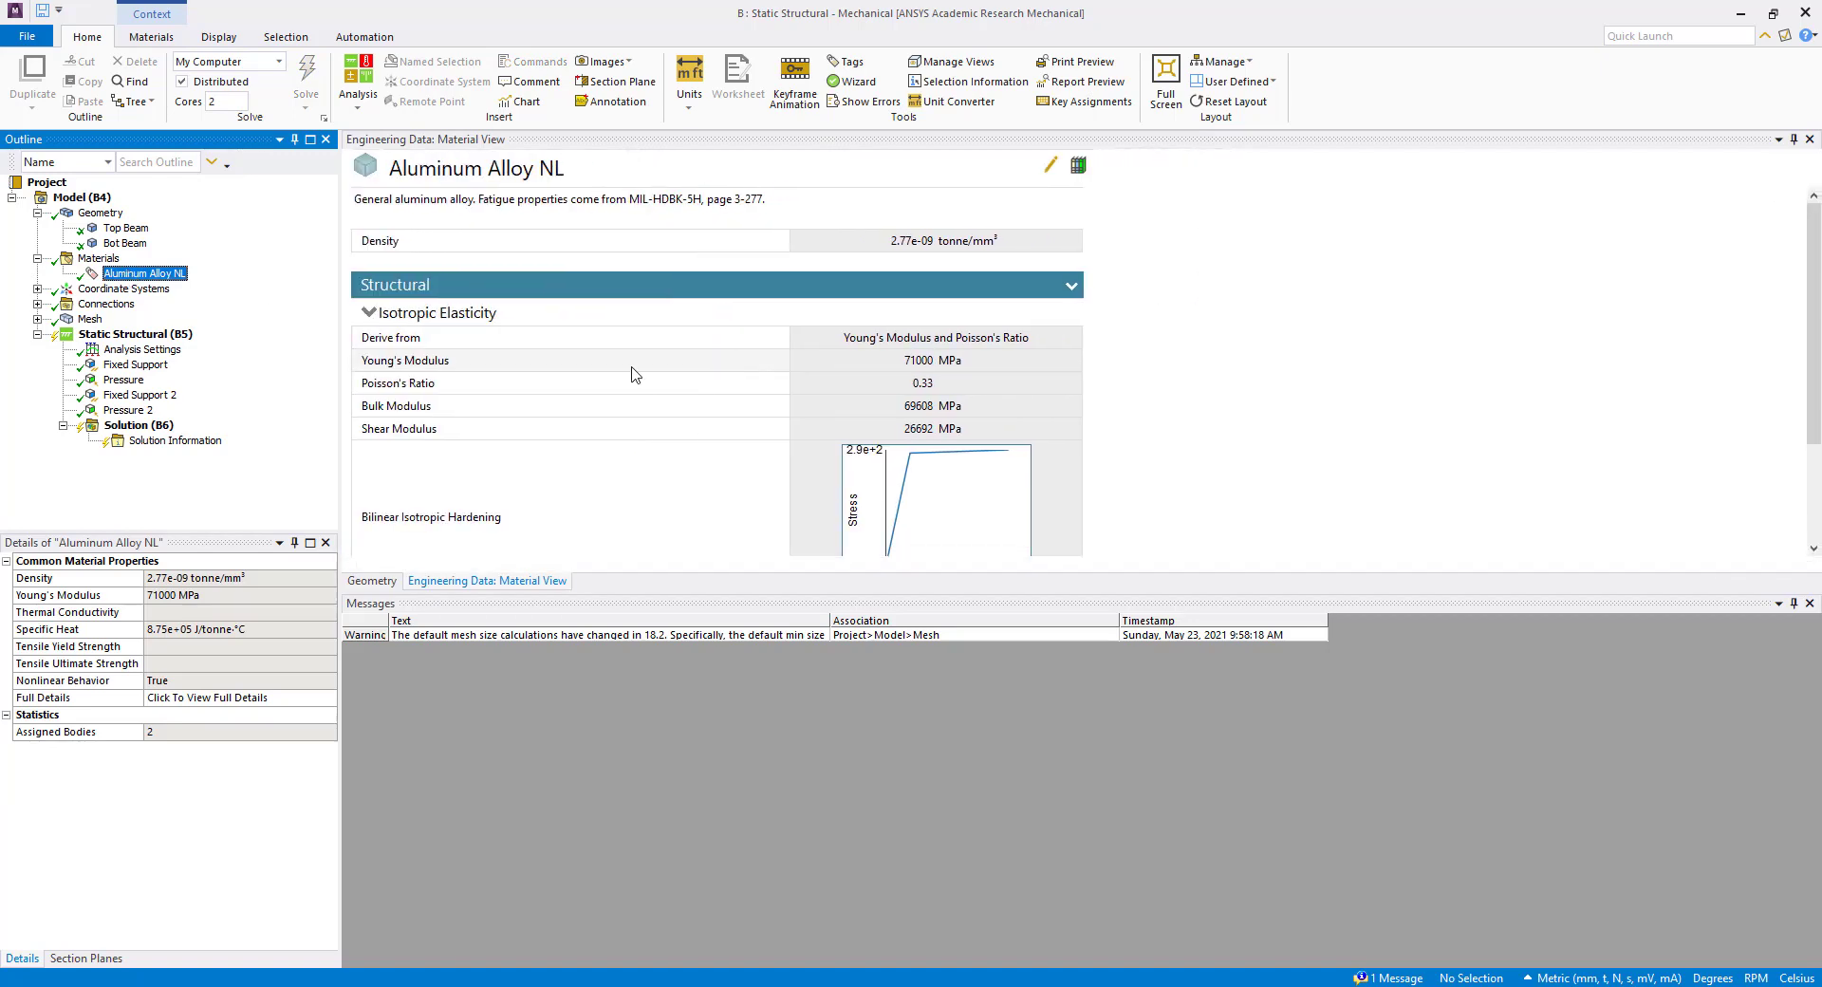
scroll(634, 373, "down", 3)
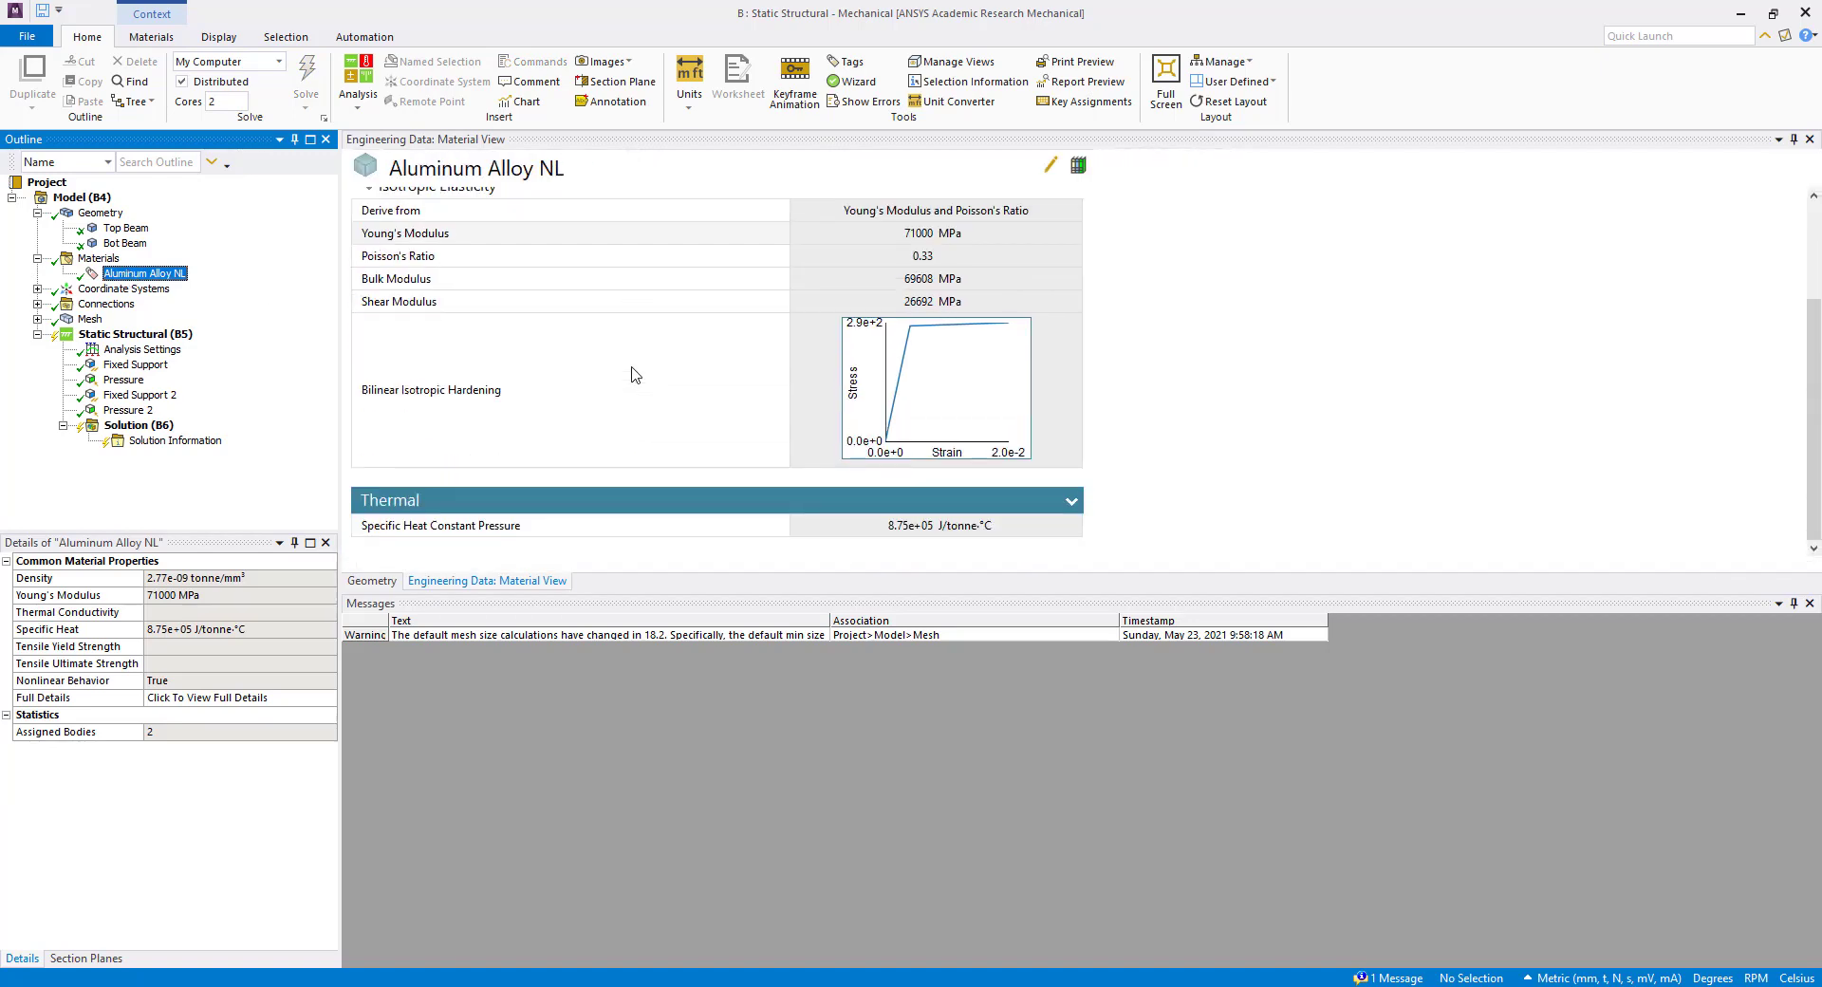
scroll(635, 373, "up", 3)
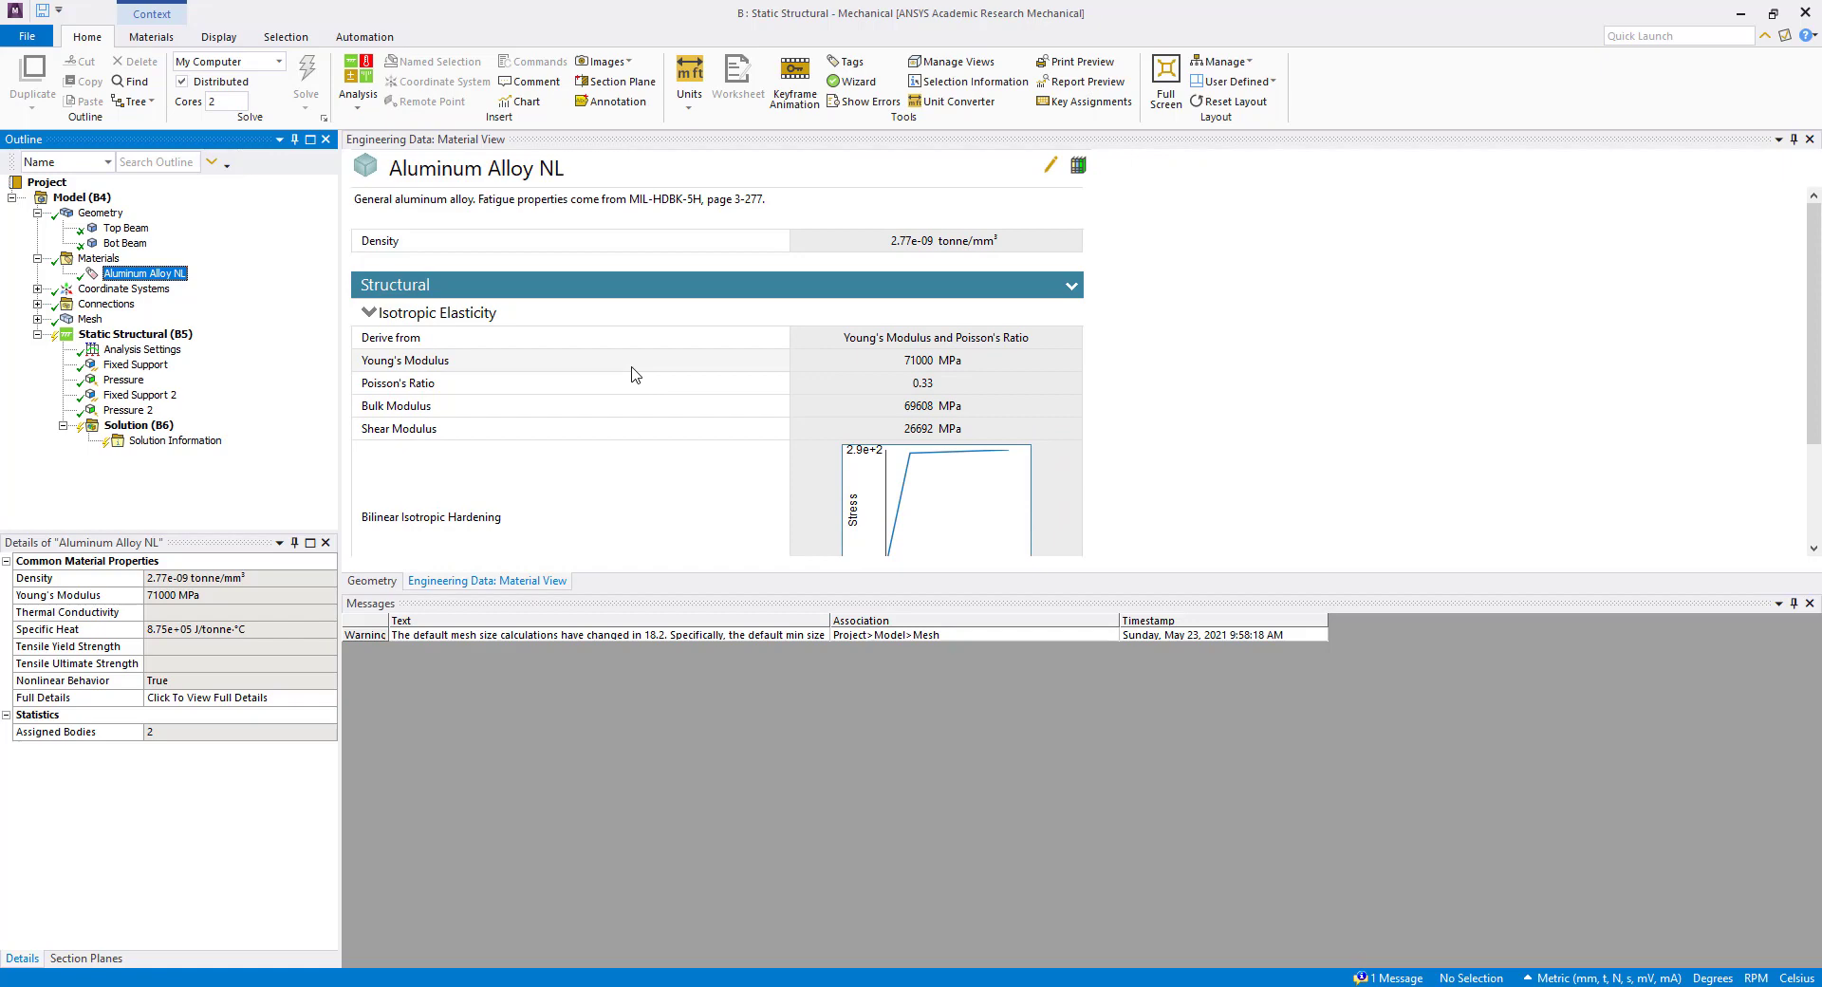
Examine the frictionless contact between the bottom and top beams, including its contact faces, and enlarge the model view.
left_click(37, 289)
left_click(37, 290)
left_click(37, 304)
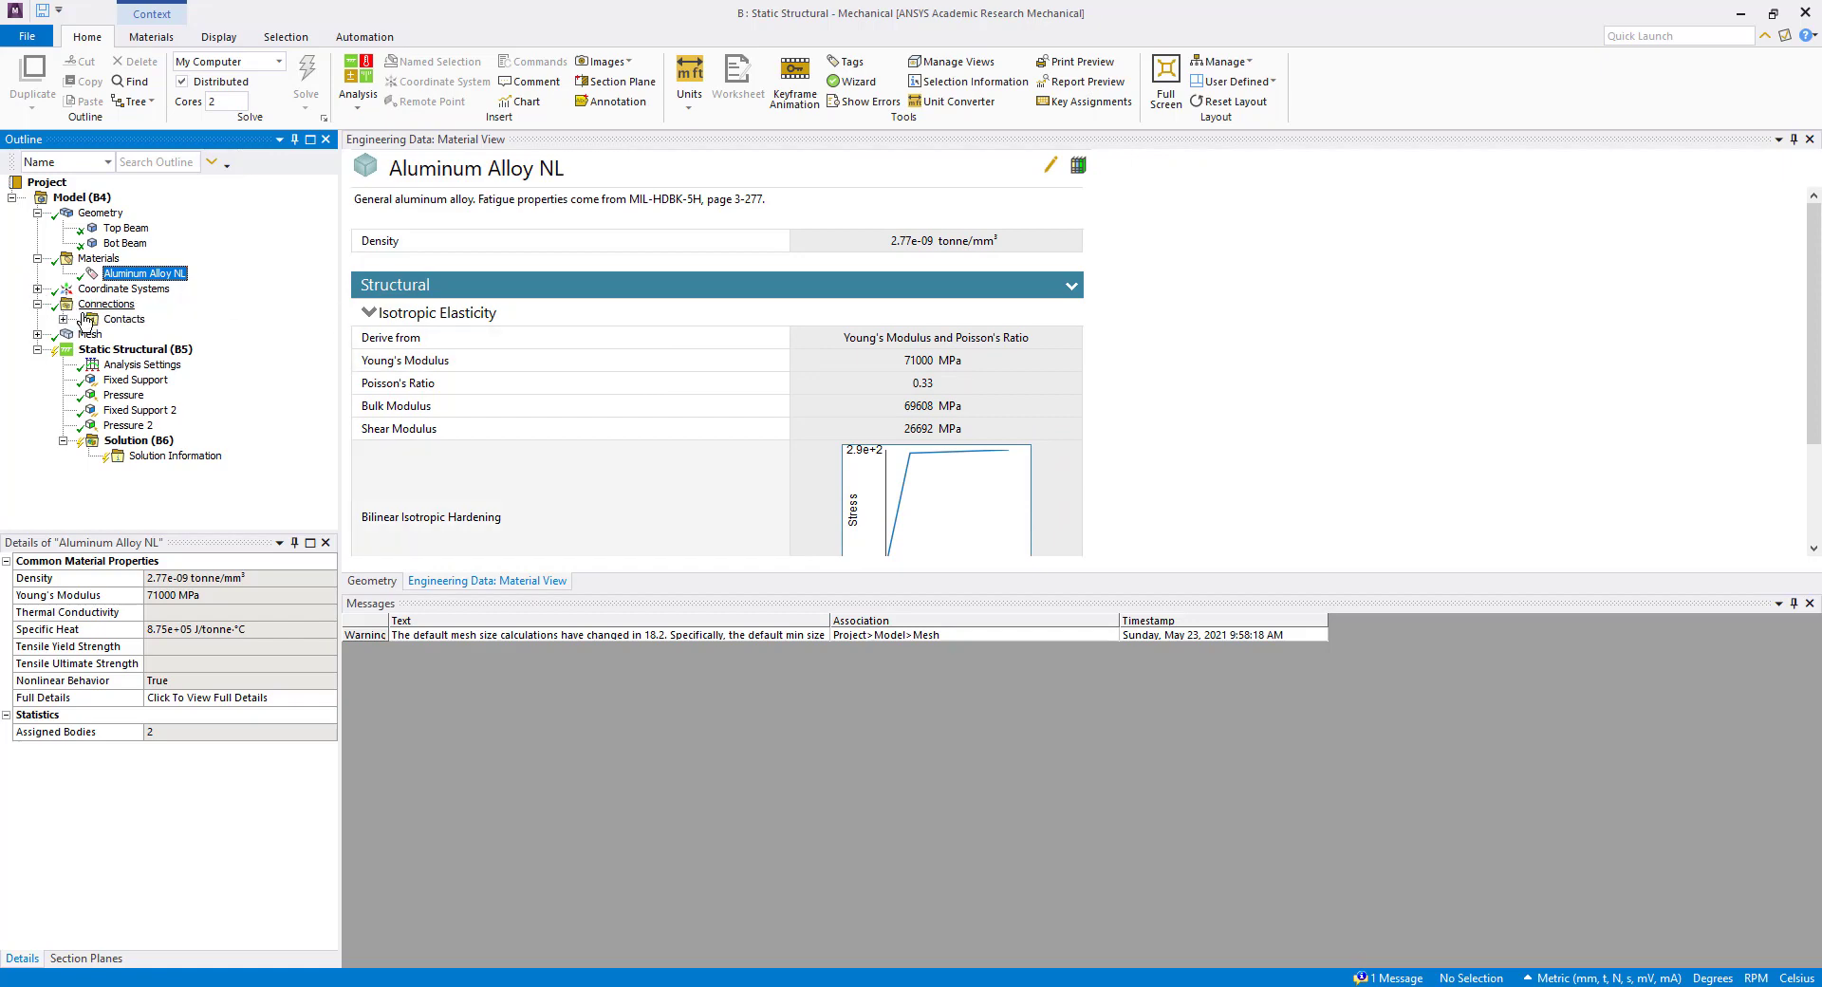
left_click(63, 319)
left_click(190, 334)
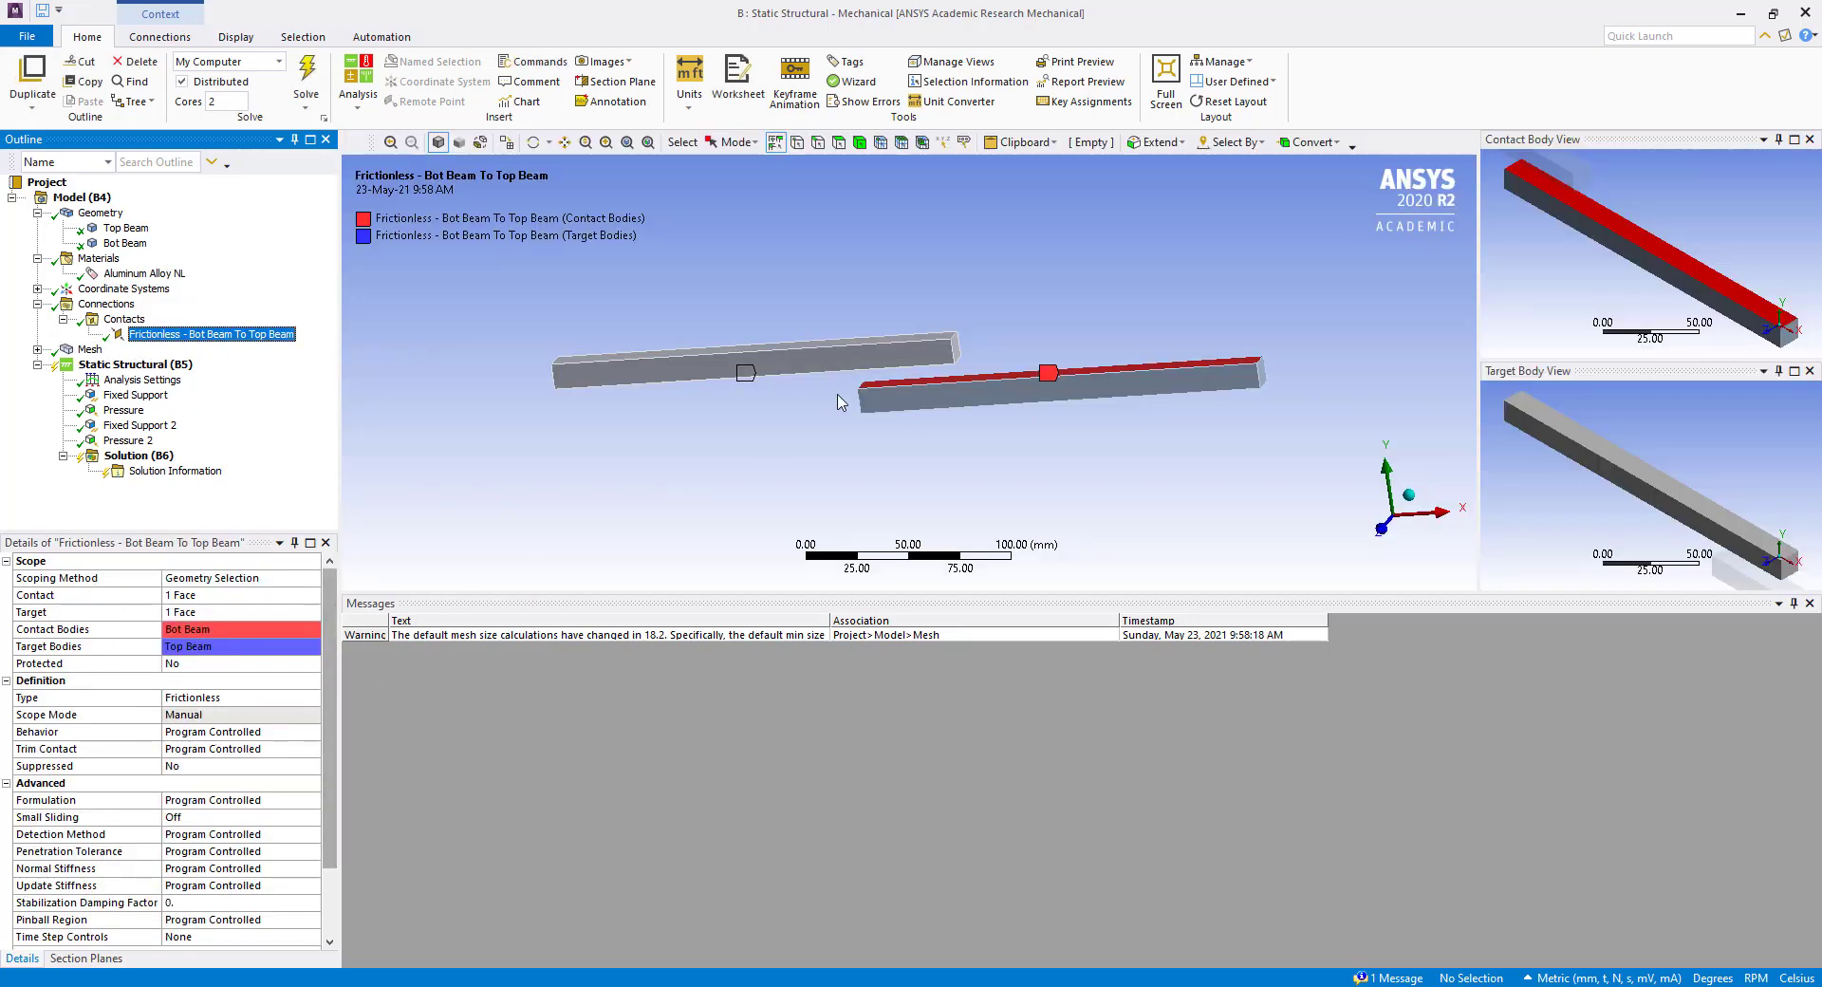
middle_click_drag(634, 386, 725, 379)
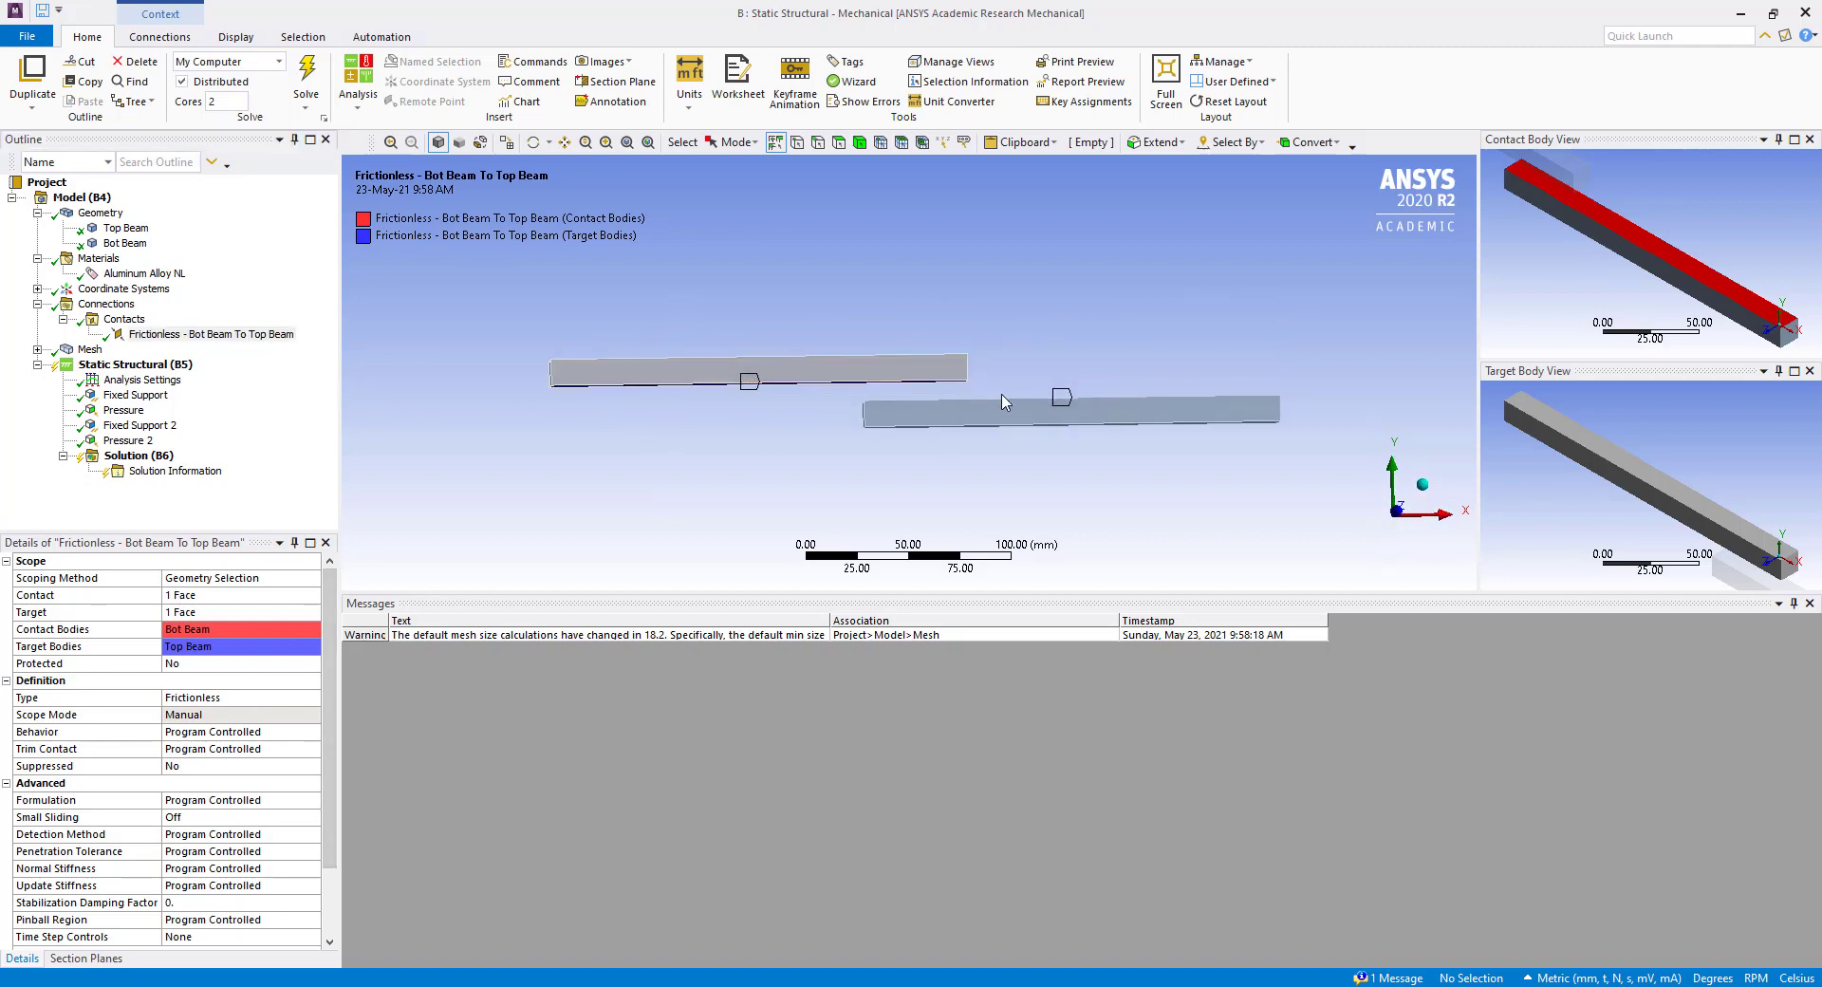
scroll(946, 394, "down", 3)
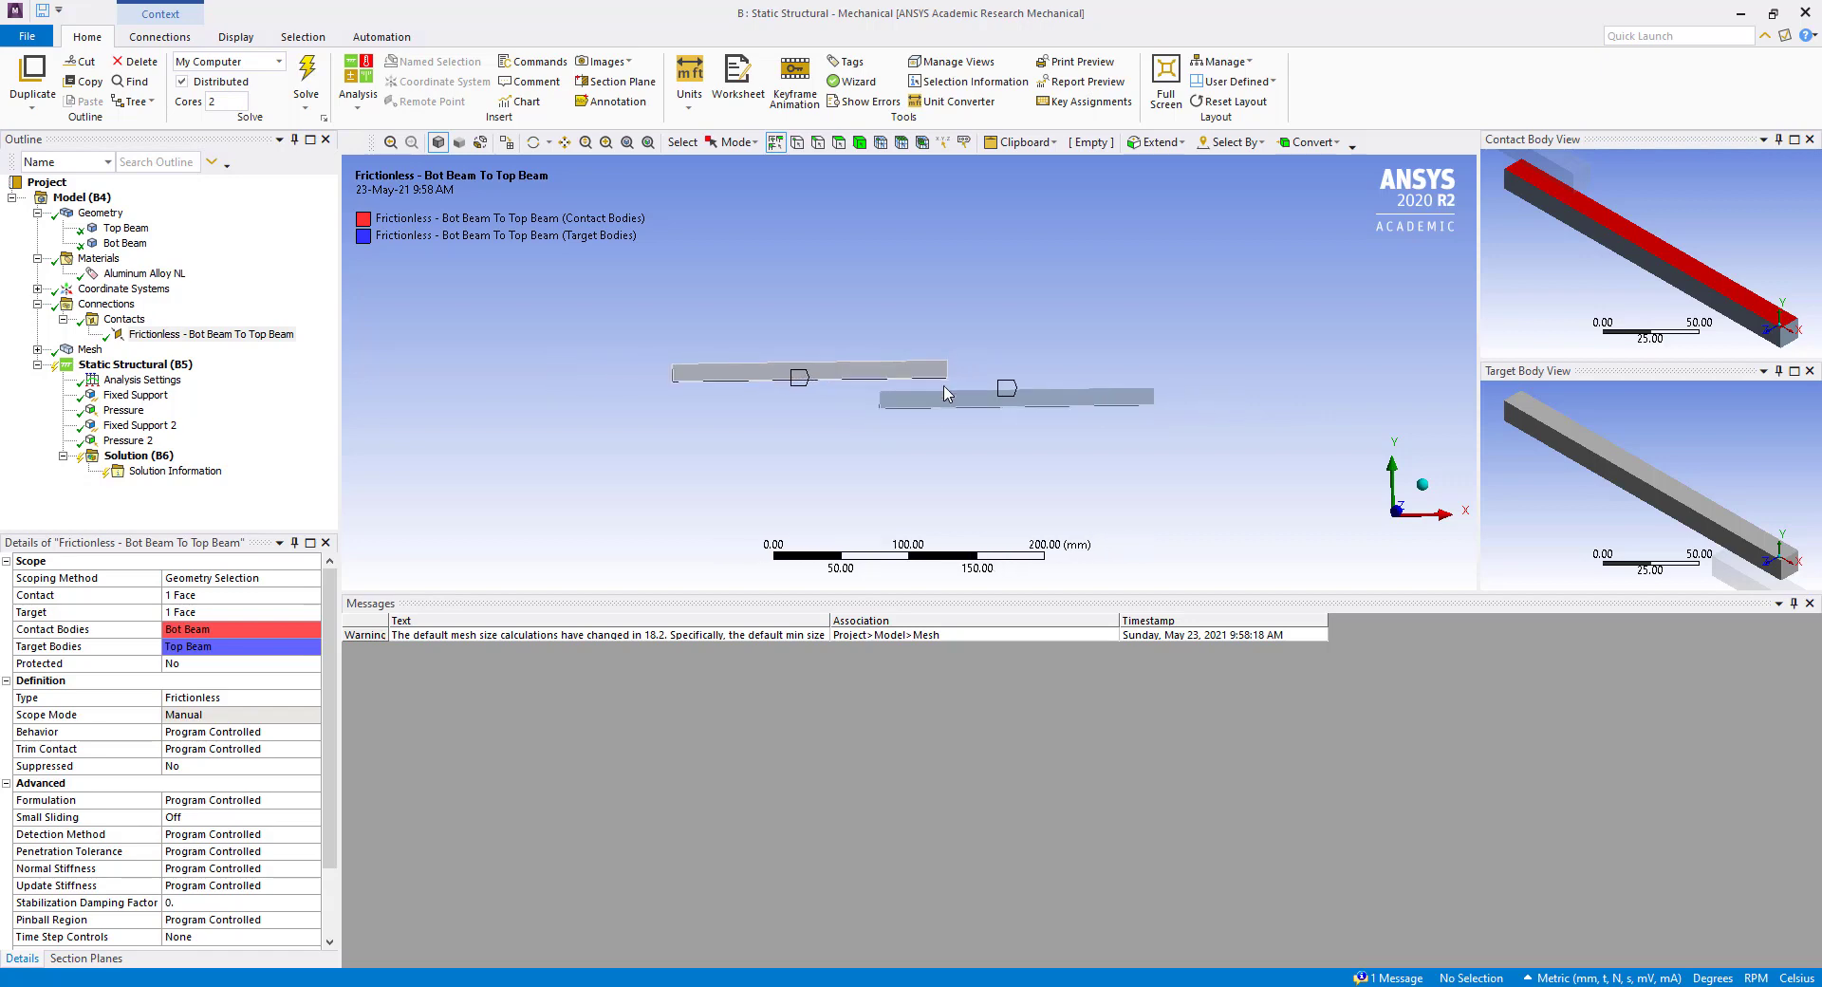
scroll(946, 394, "up", 5)
mouse_move(927, 424)
middle_mouse_down()
mouse_move(982, 425)
mouse_move(963, 410)
mouse_move(952, 431)
middle_mouse_up()
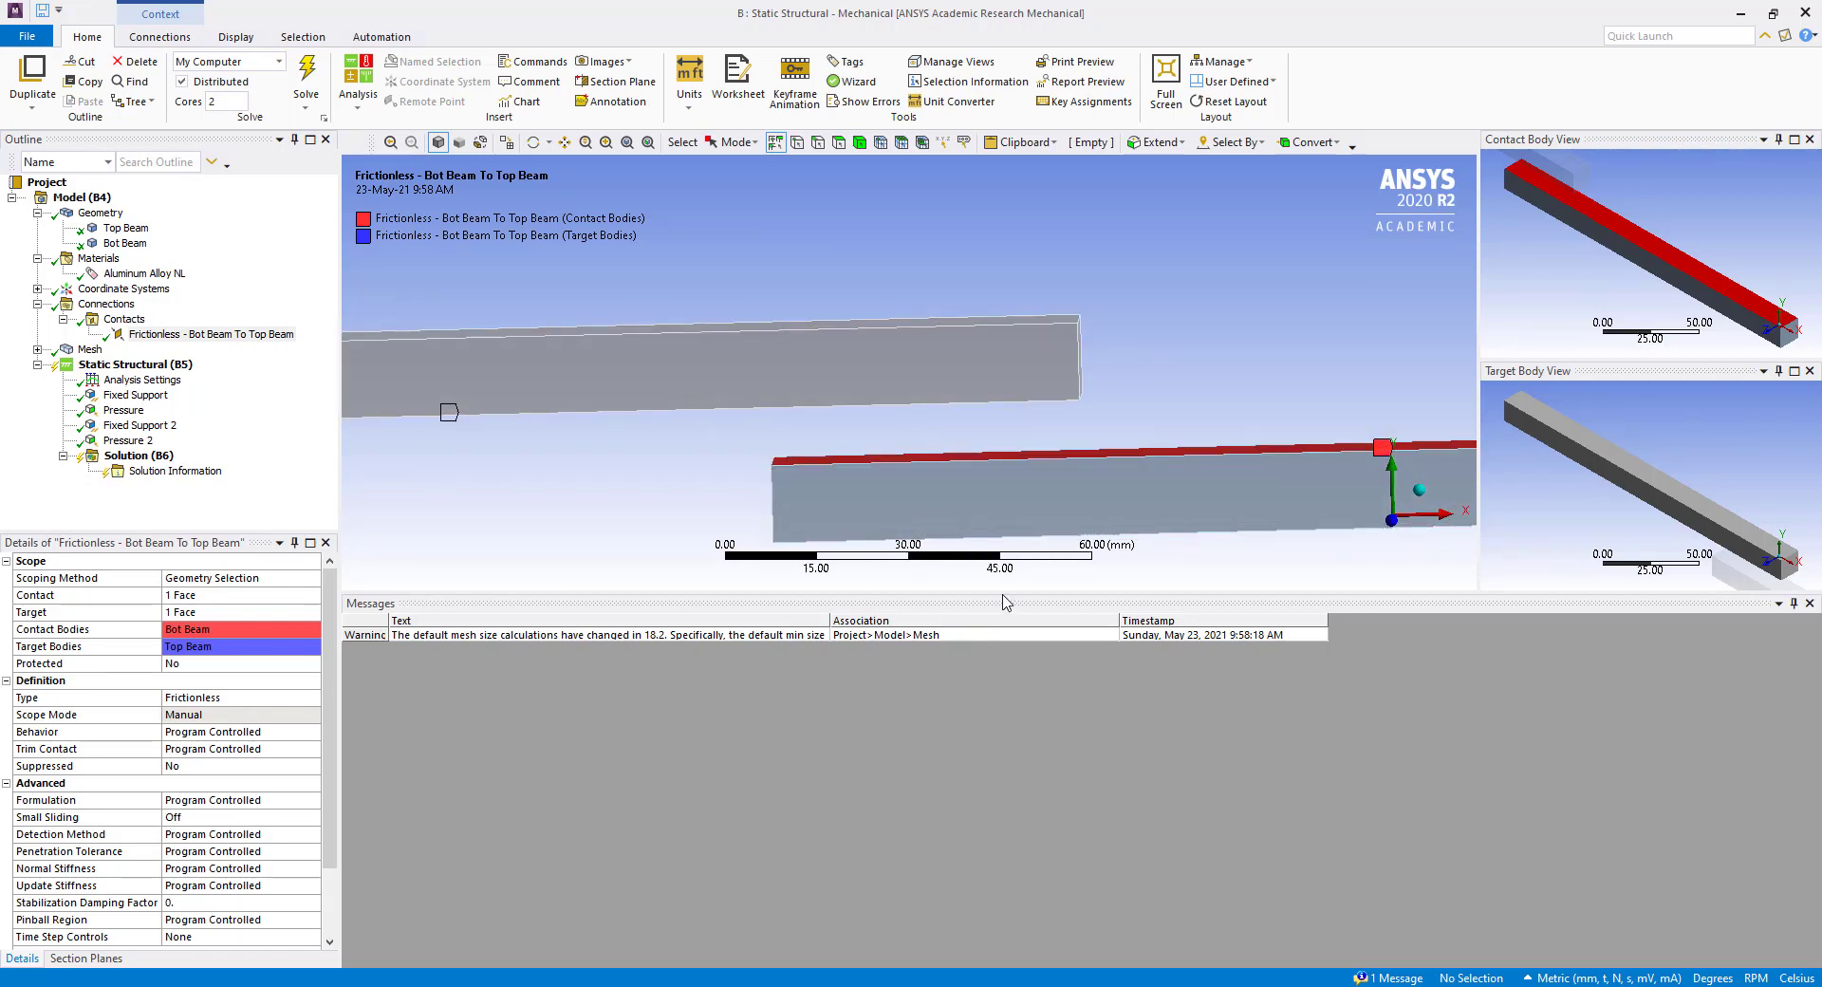
left_click_drag(1006, 591, 1005, 828)
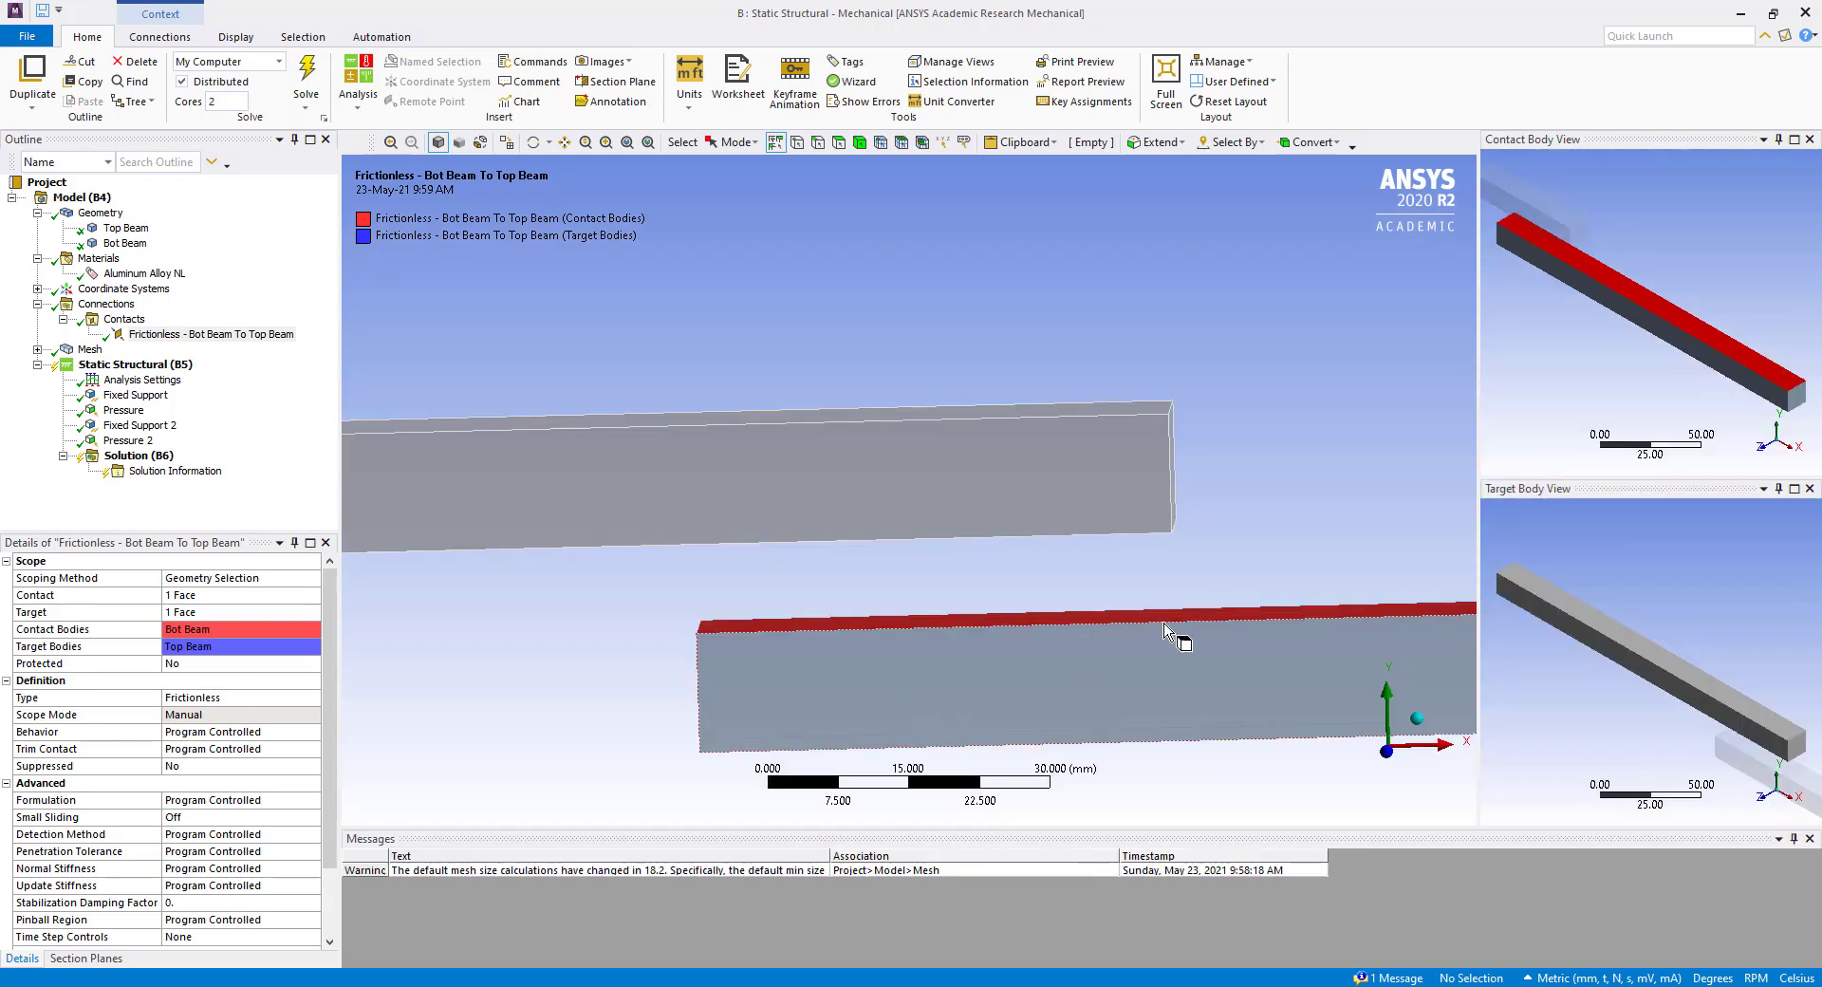
Review the mesh of the two beams and its edge and face sizing definitions.
left_click(37, 304)
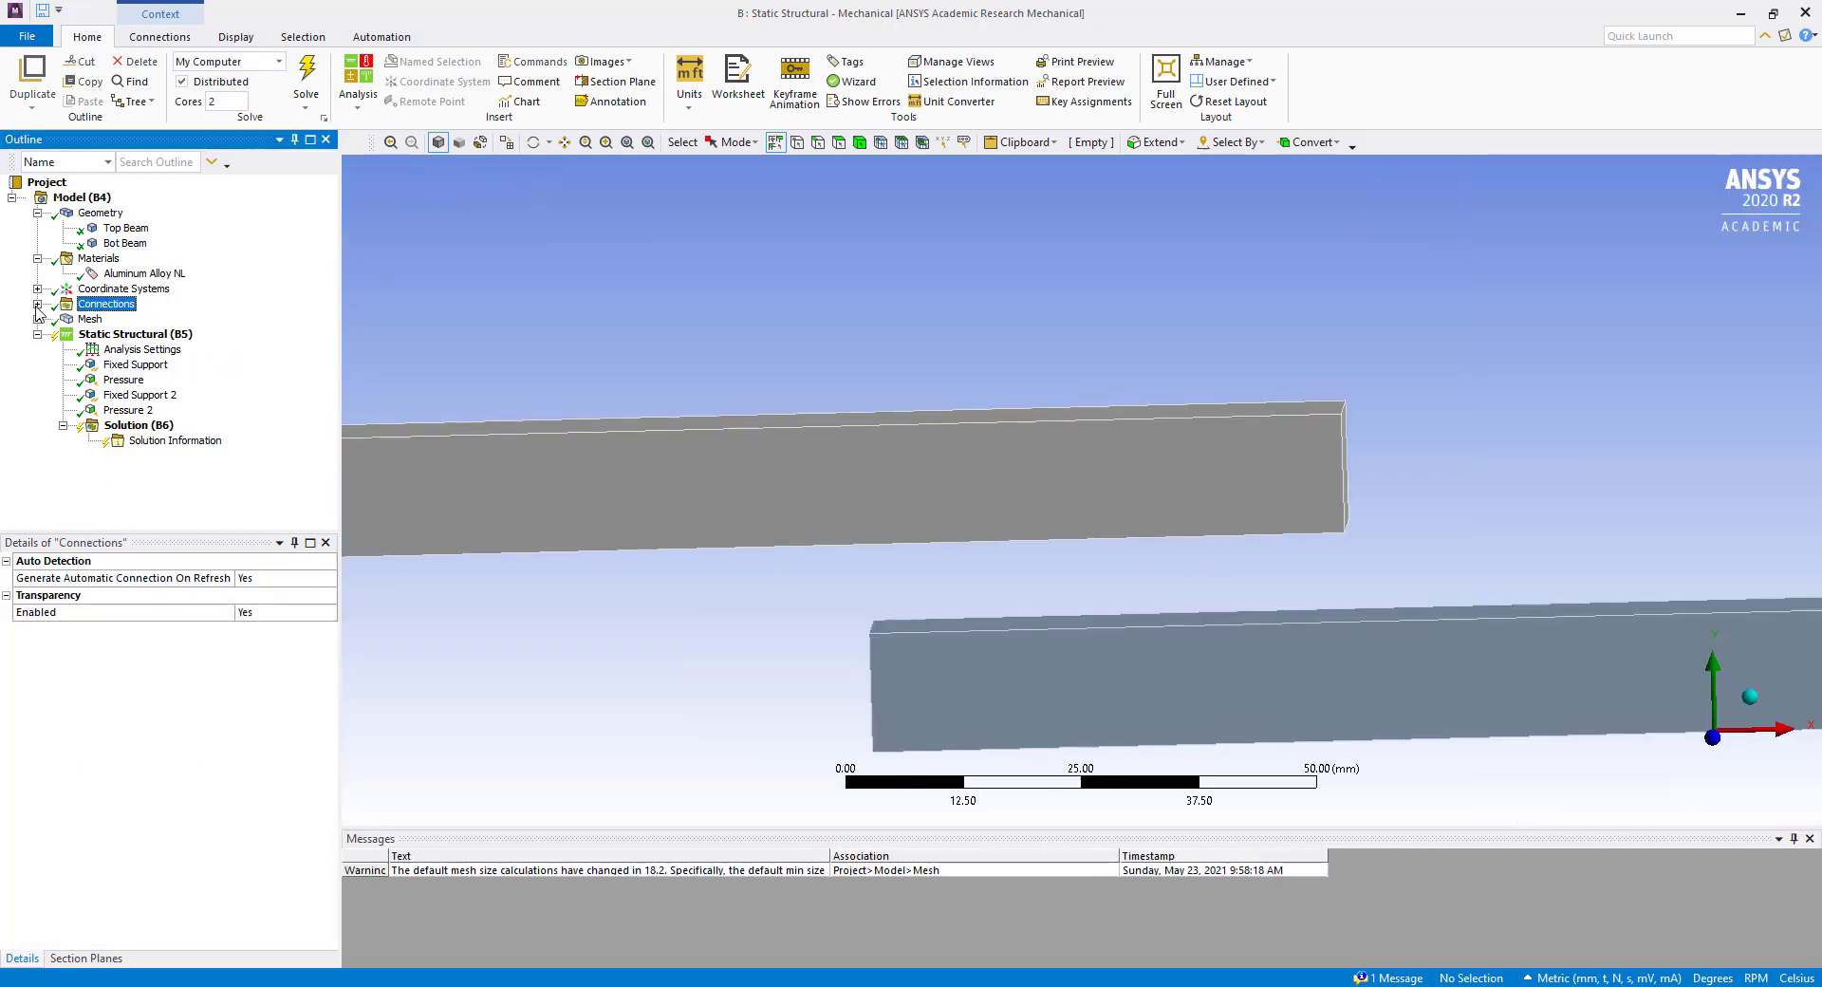
left_click(37, 319)
left_click(87, 320)
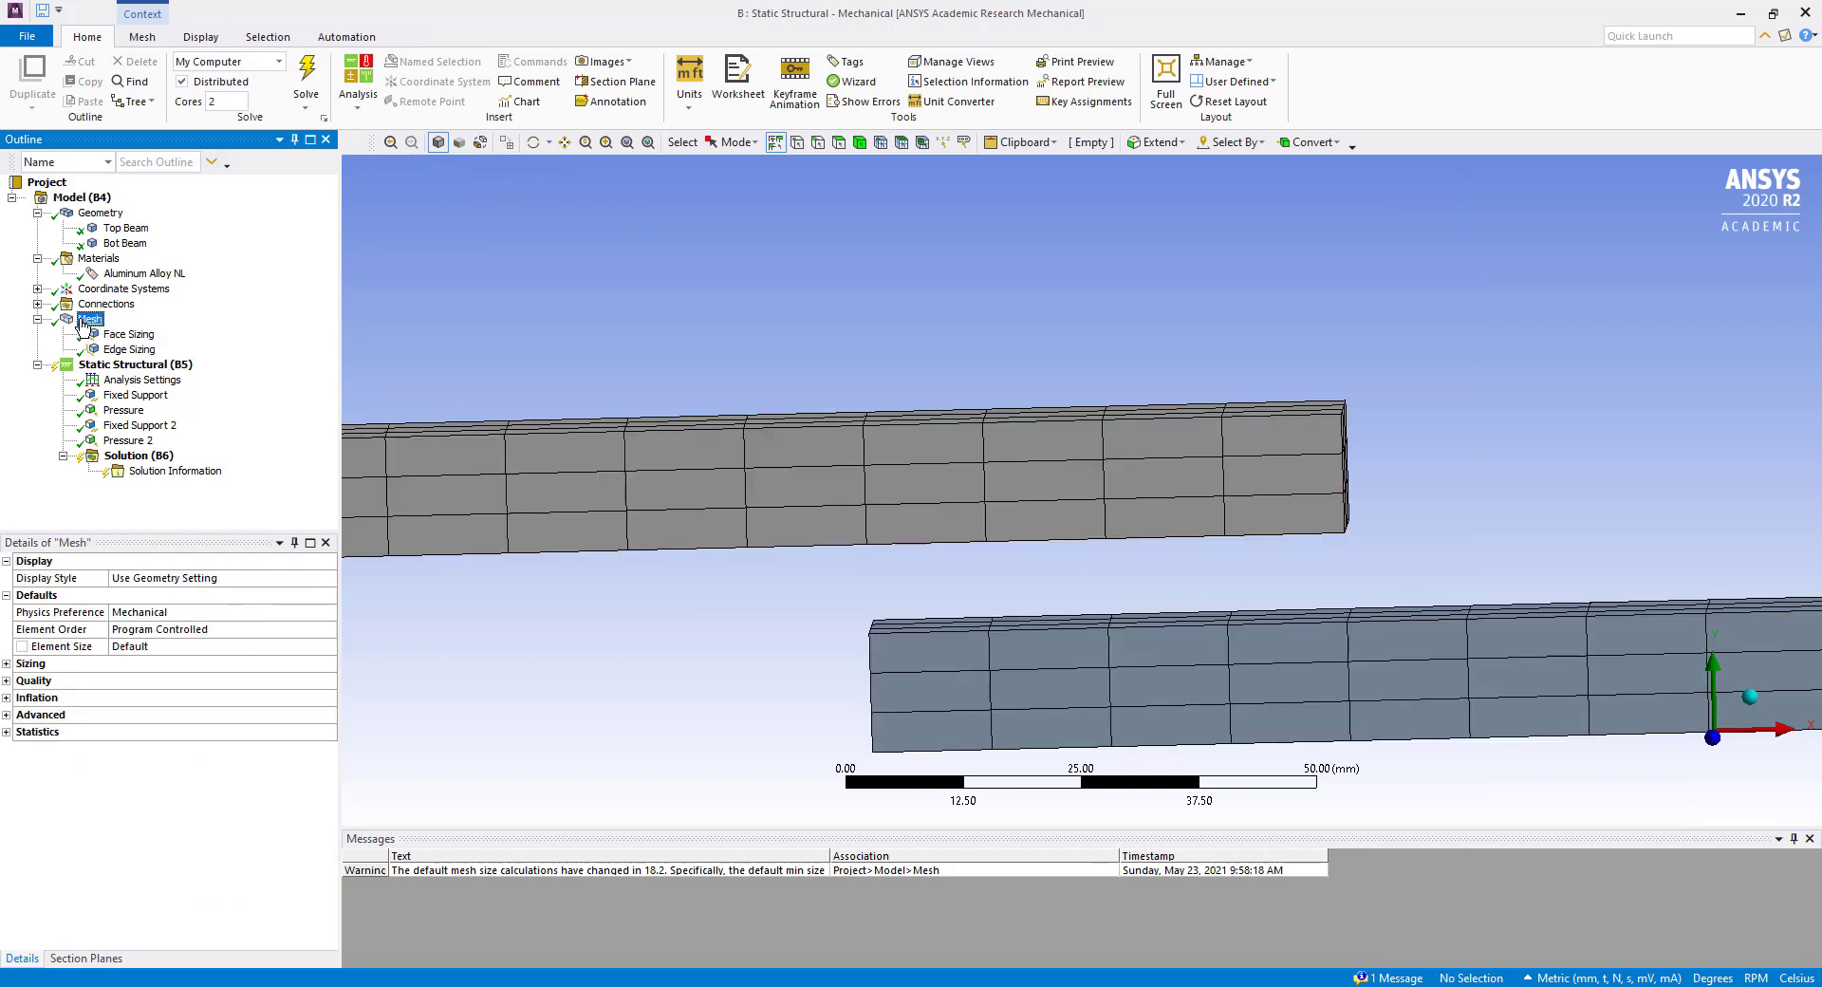
left_click(125, 350)
left_click(129, 335)
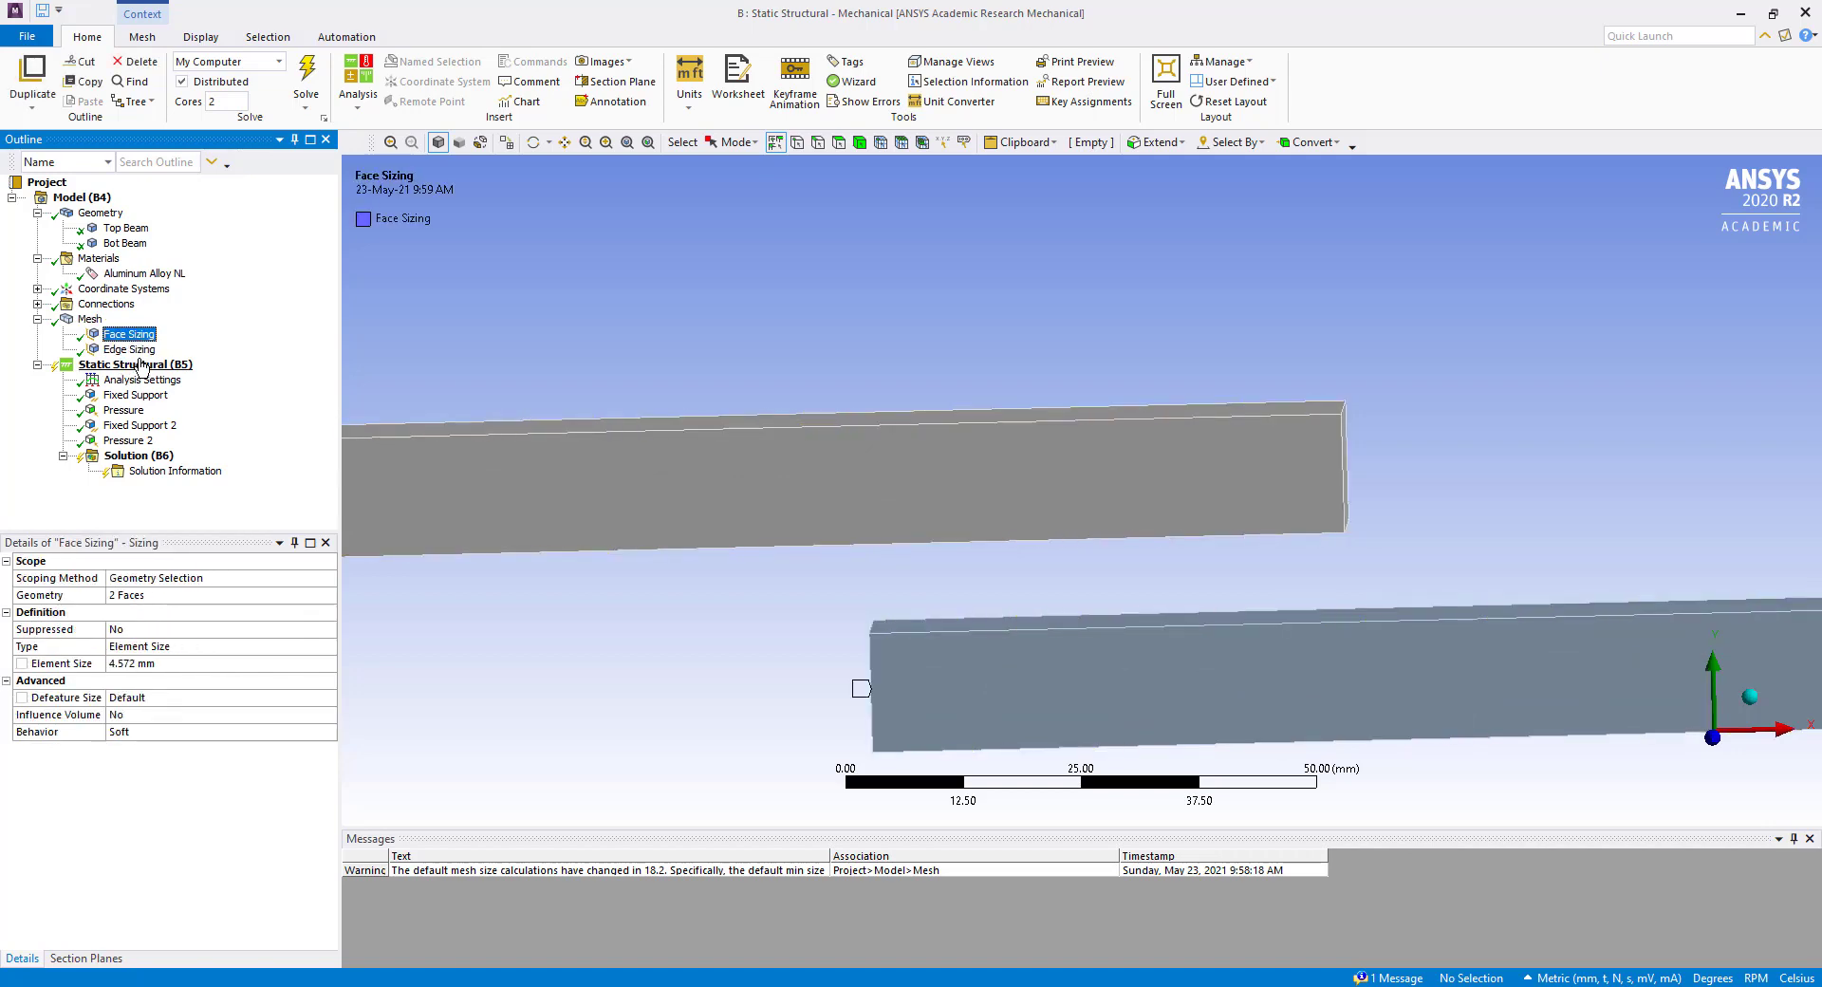
Examine the fixed supports at the beam ends and the pressure on the lower face of the bottom beam.
left_click(141, 367)
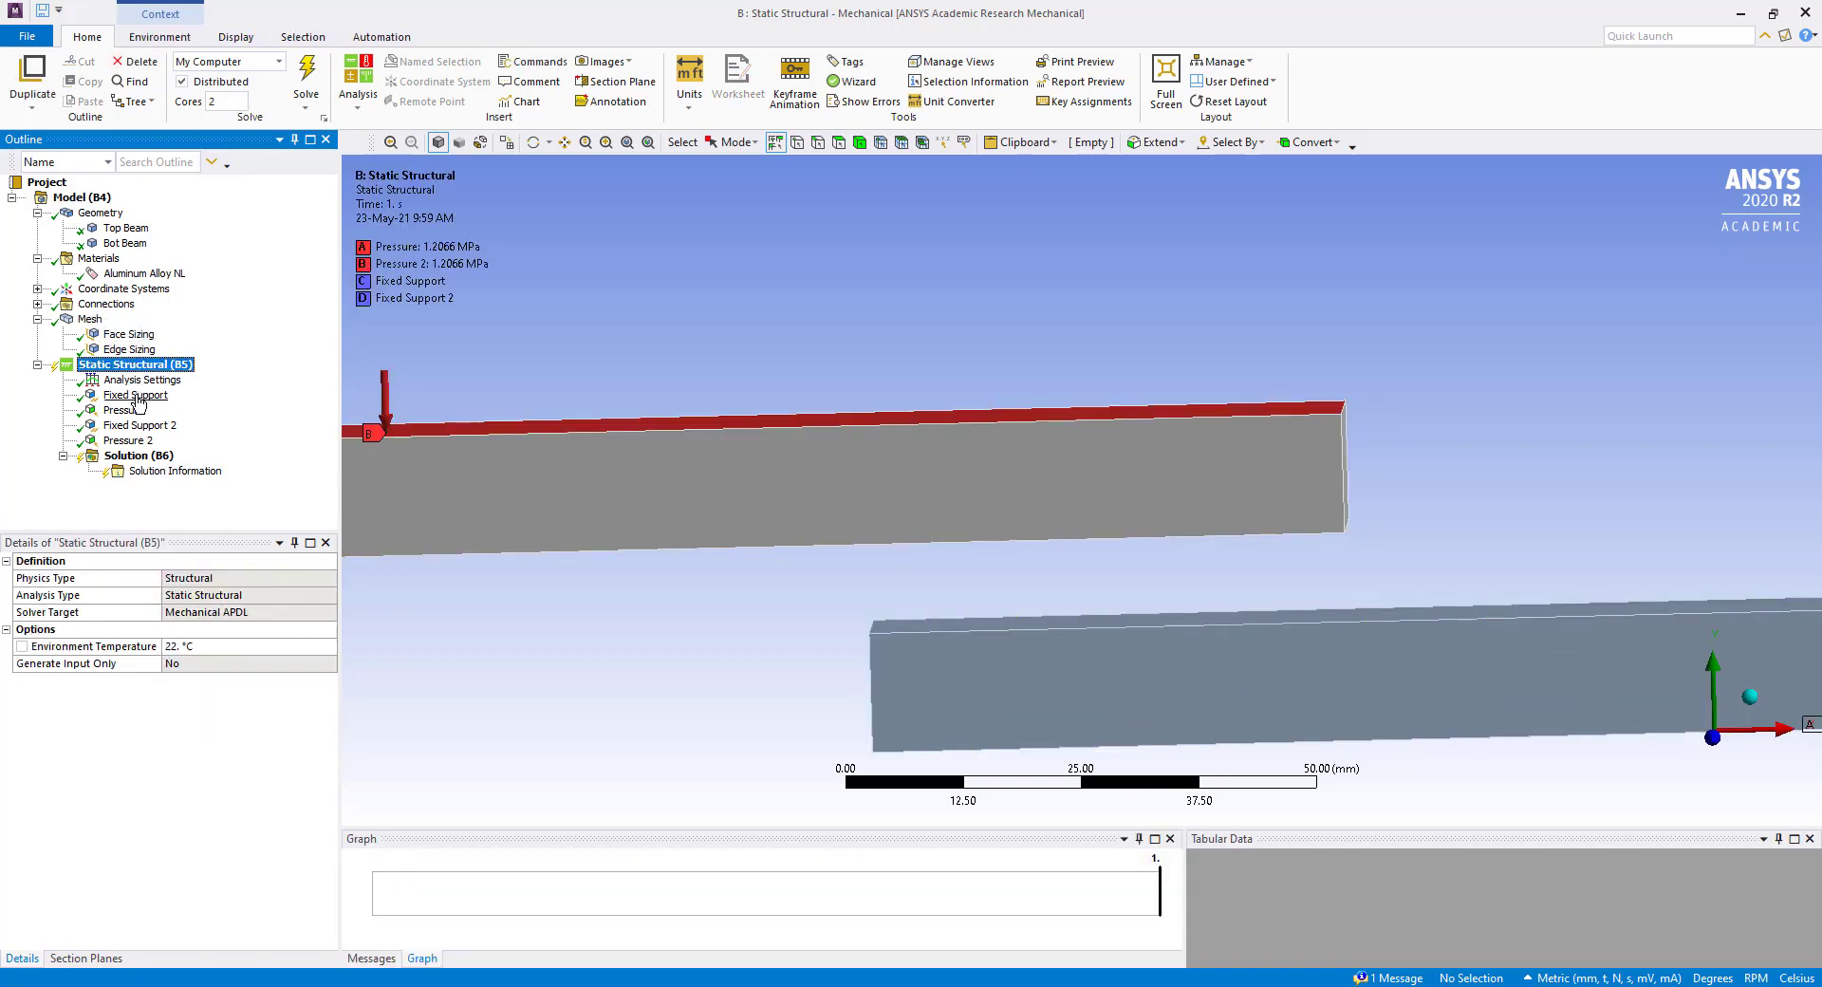
left_click(139, 402)
scroll(944, 574, "down", 2)
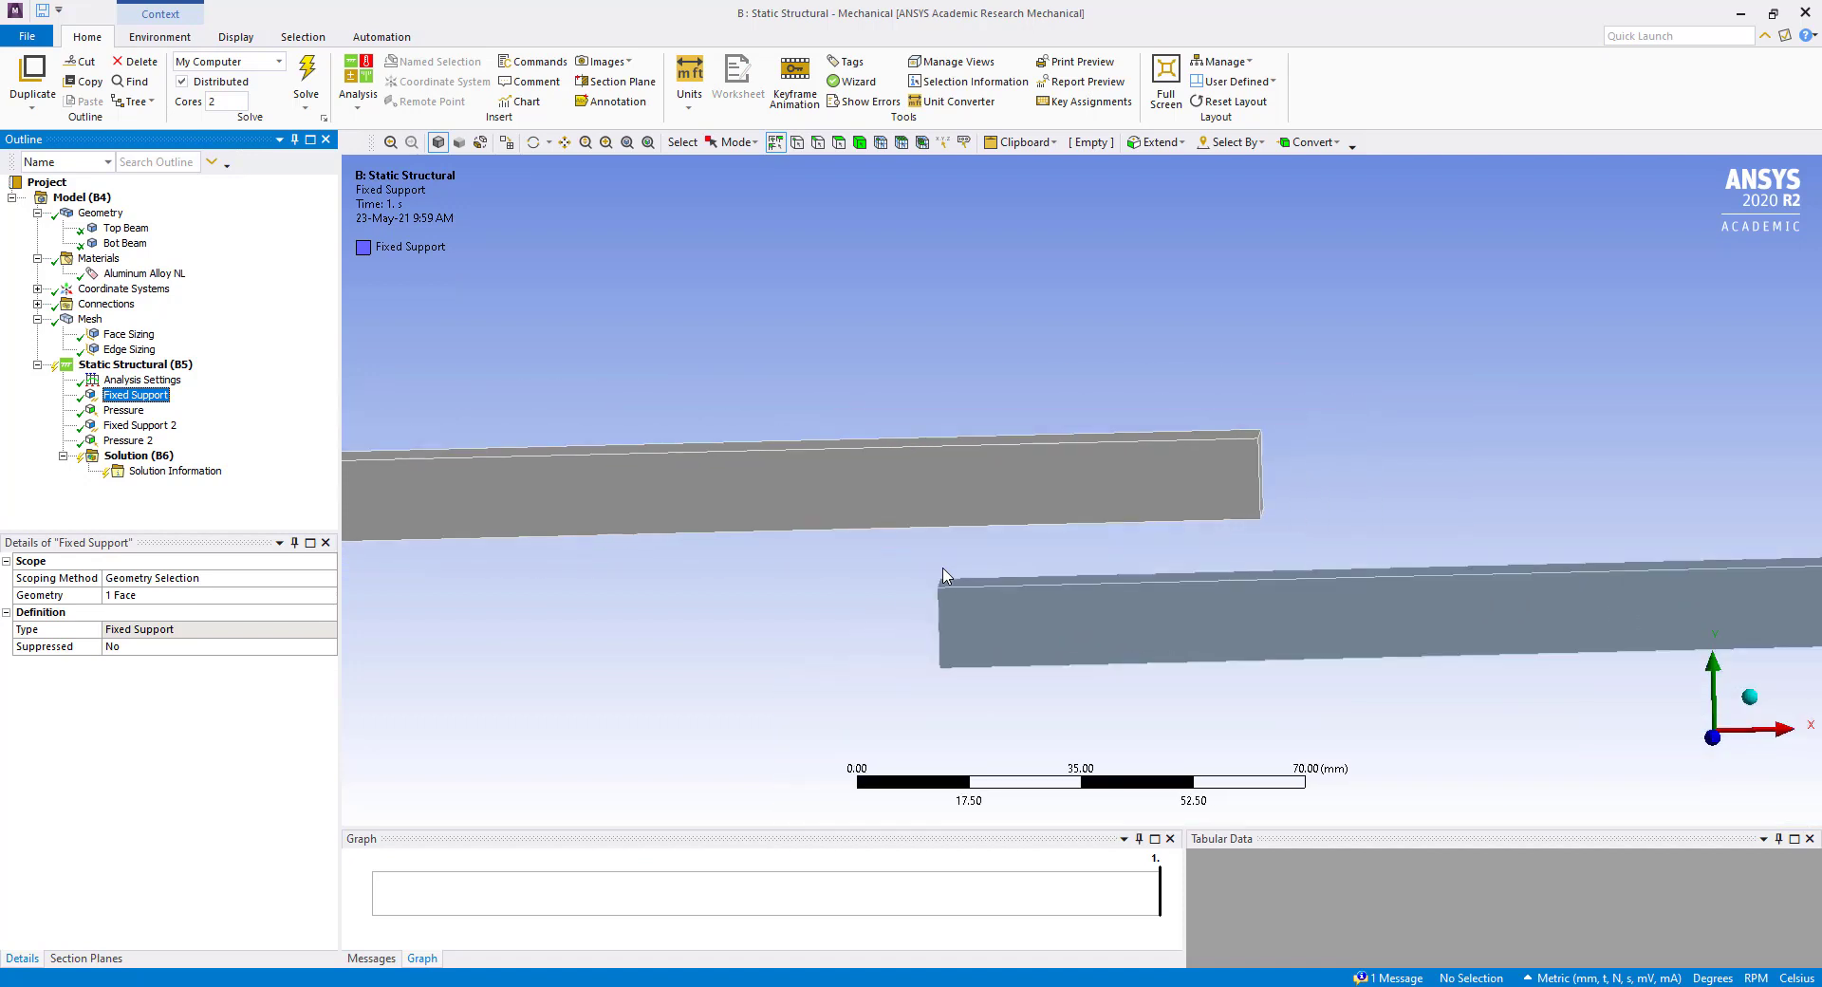
scroll(944, 574, "down", 3)
middle_click_drag(1203, 635, 1305, 642)
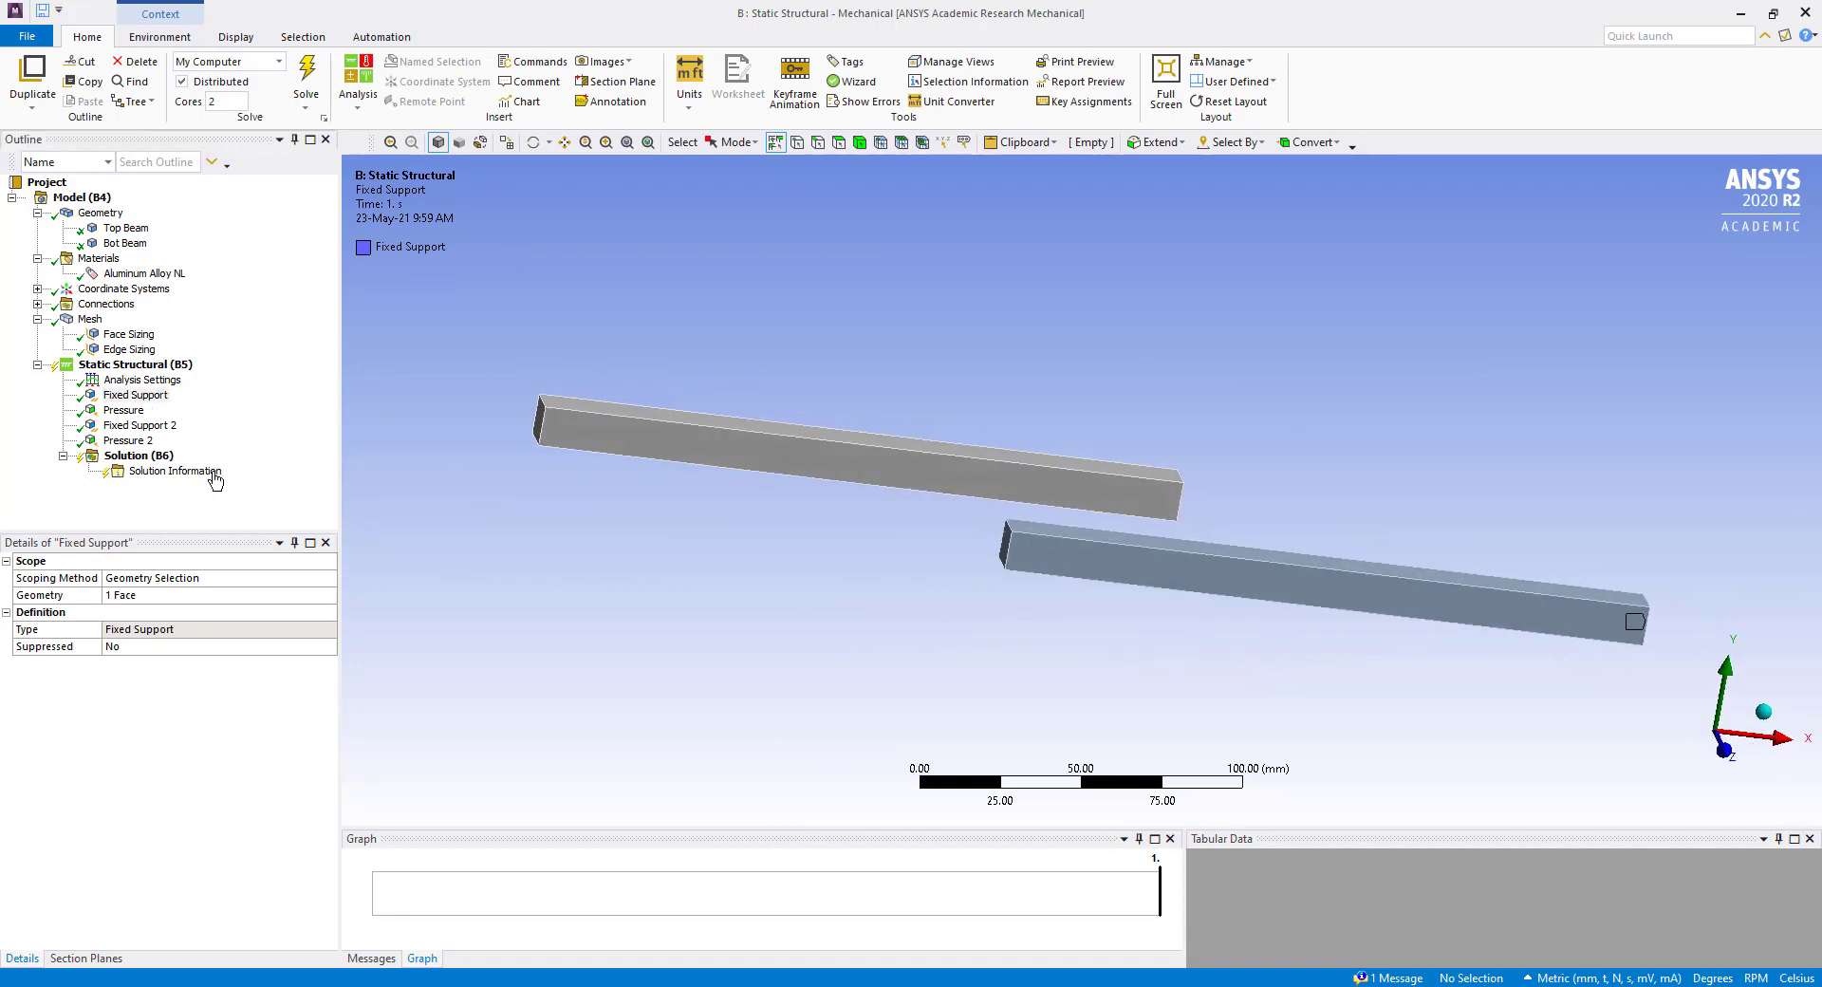
left_click(143, 425)
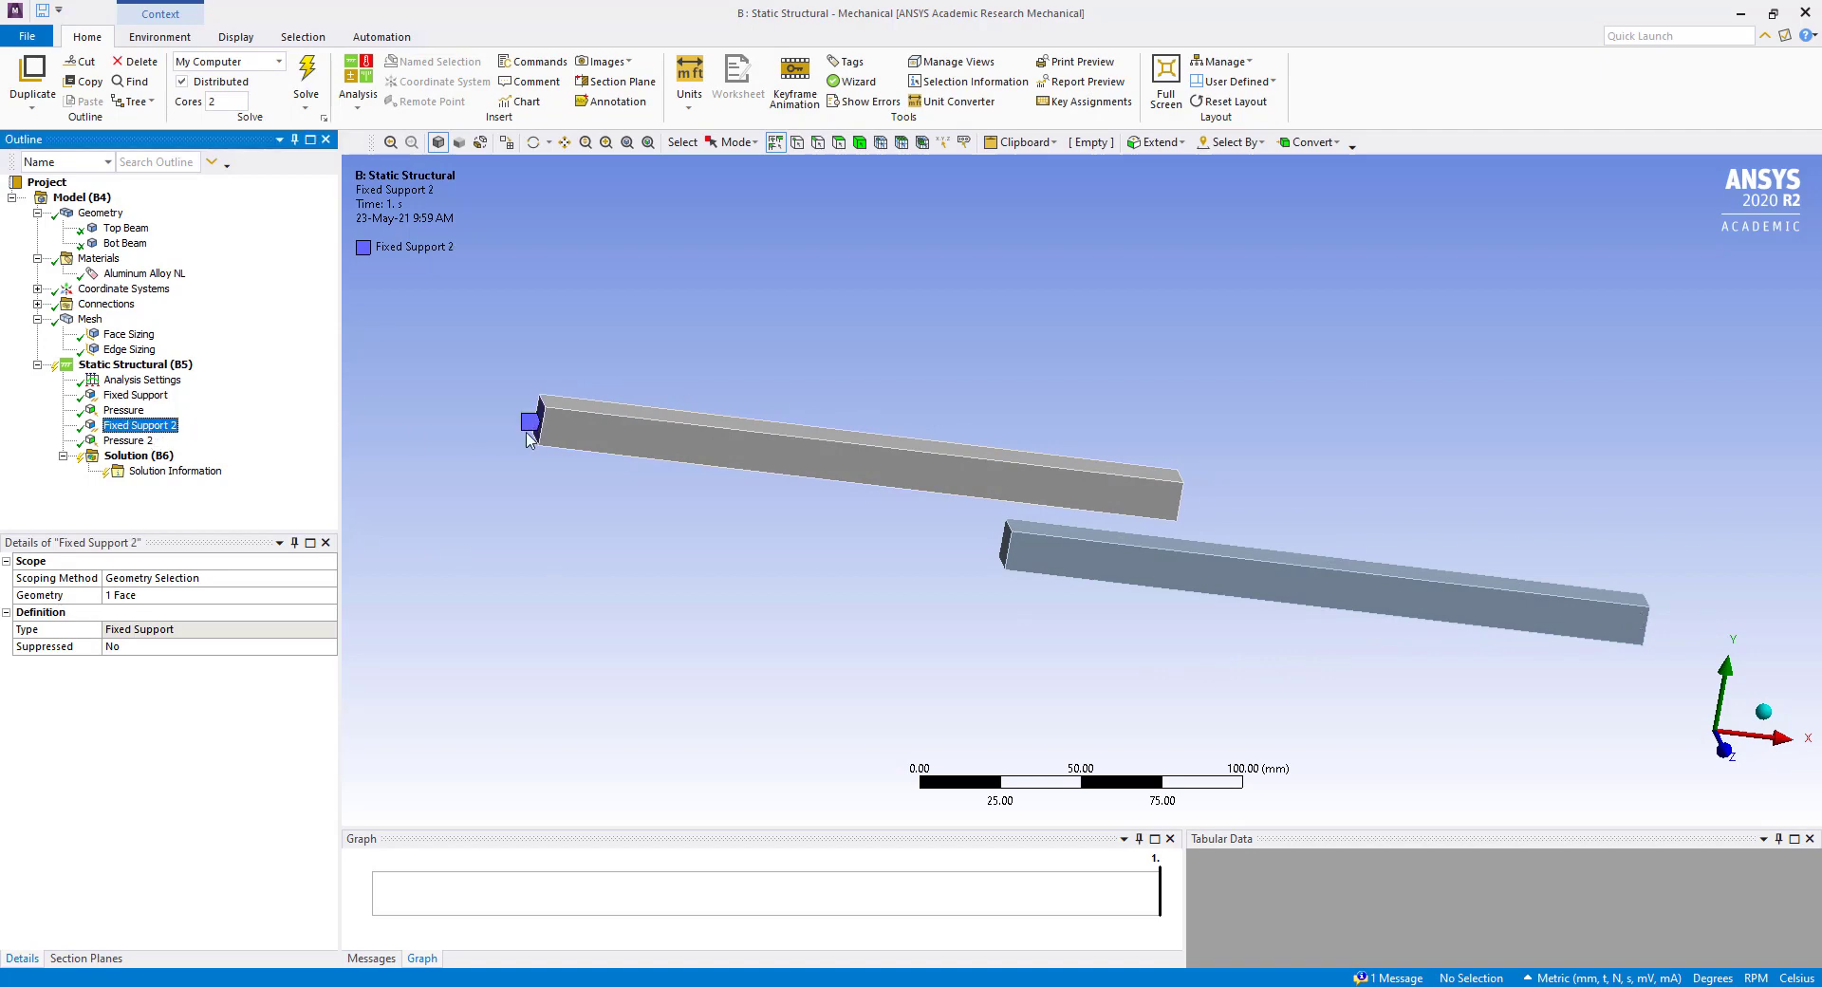
left_click(114, 410)
middle_click_drag(1315, 612, 1274, 558)
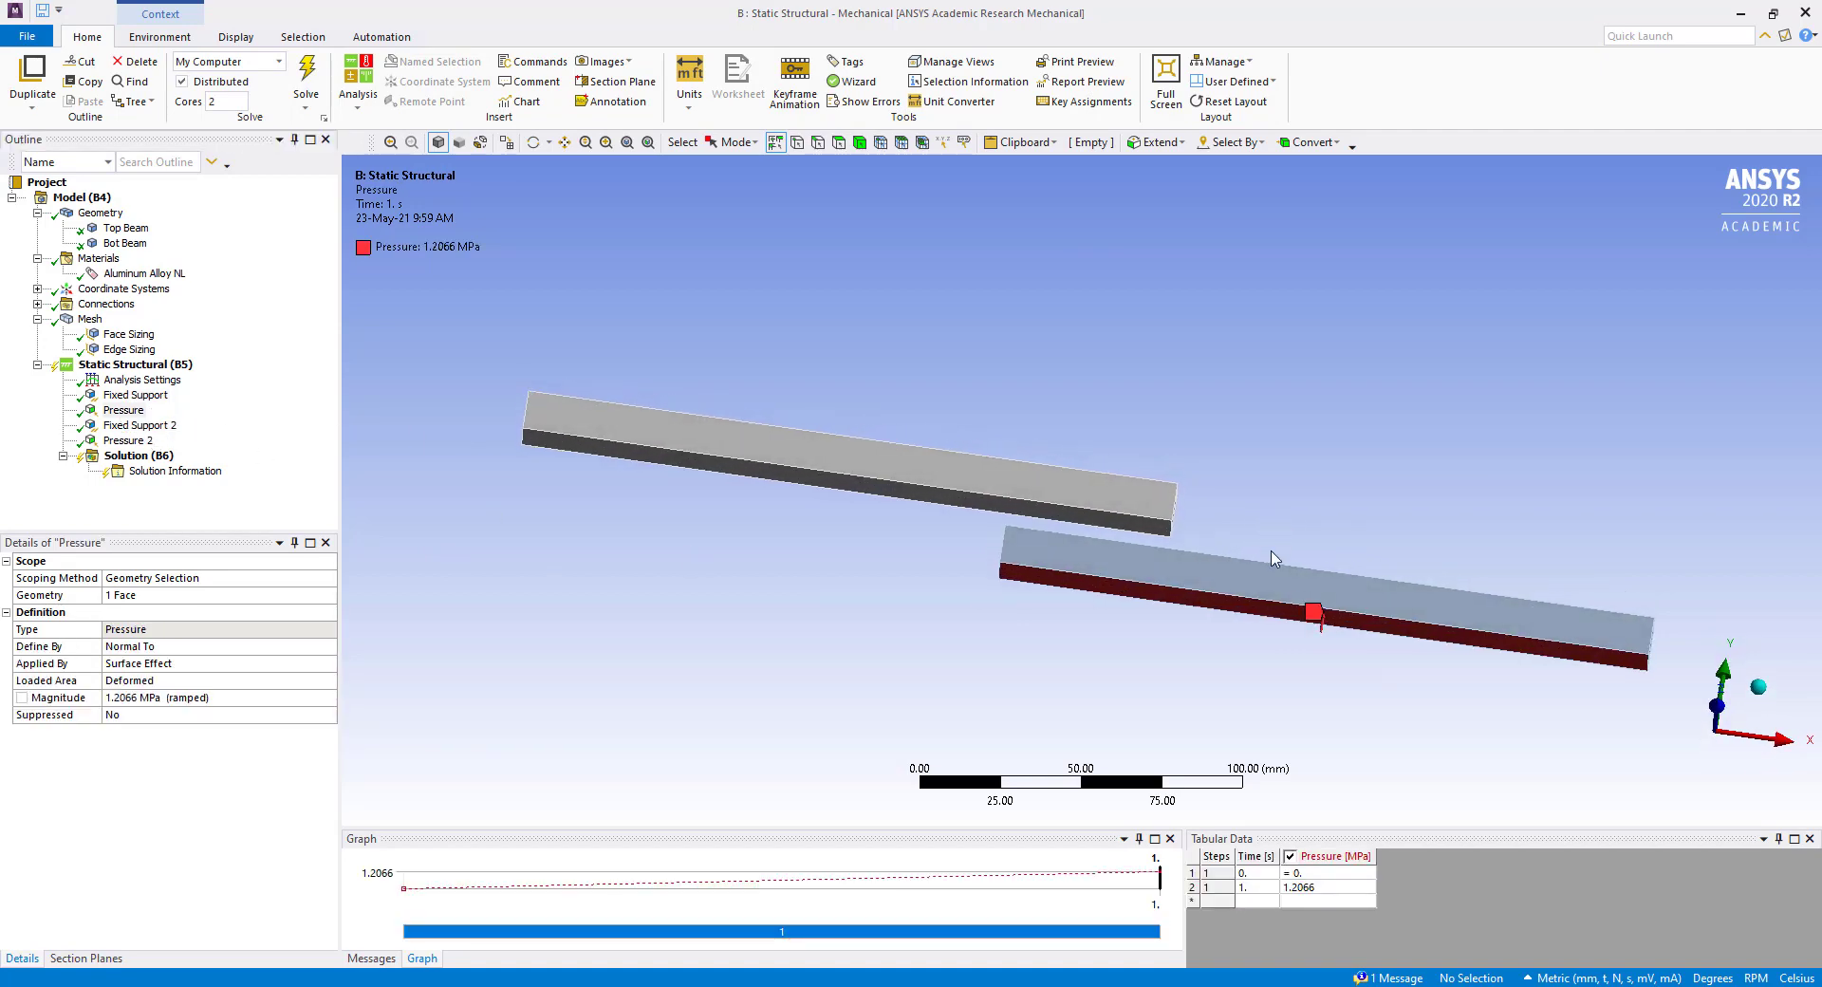
Check the pressure on the top beam's upper face, and switch the units to U.S. Customary (in, lbm, lbf, °F, s, V, A).
left_click(132, 441)
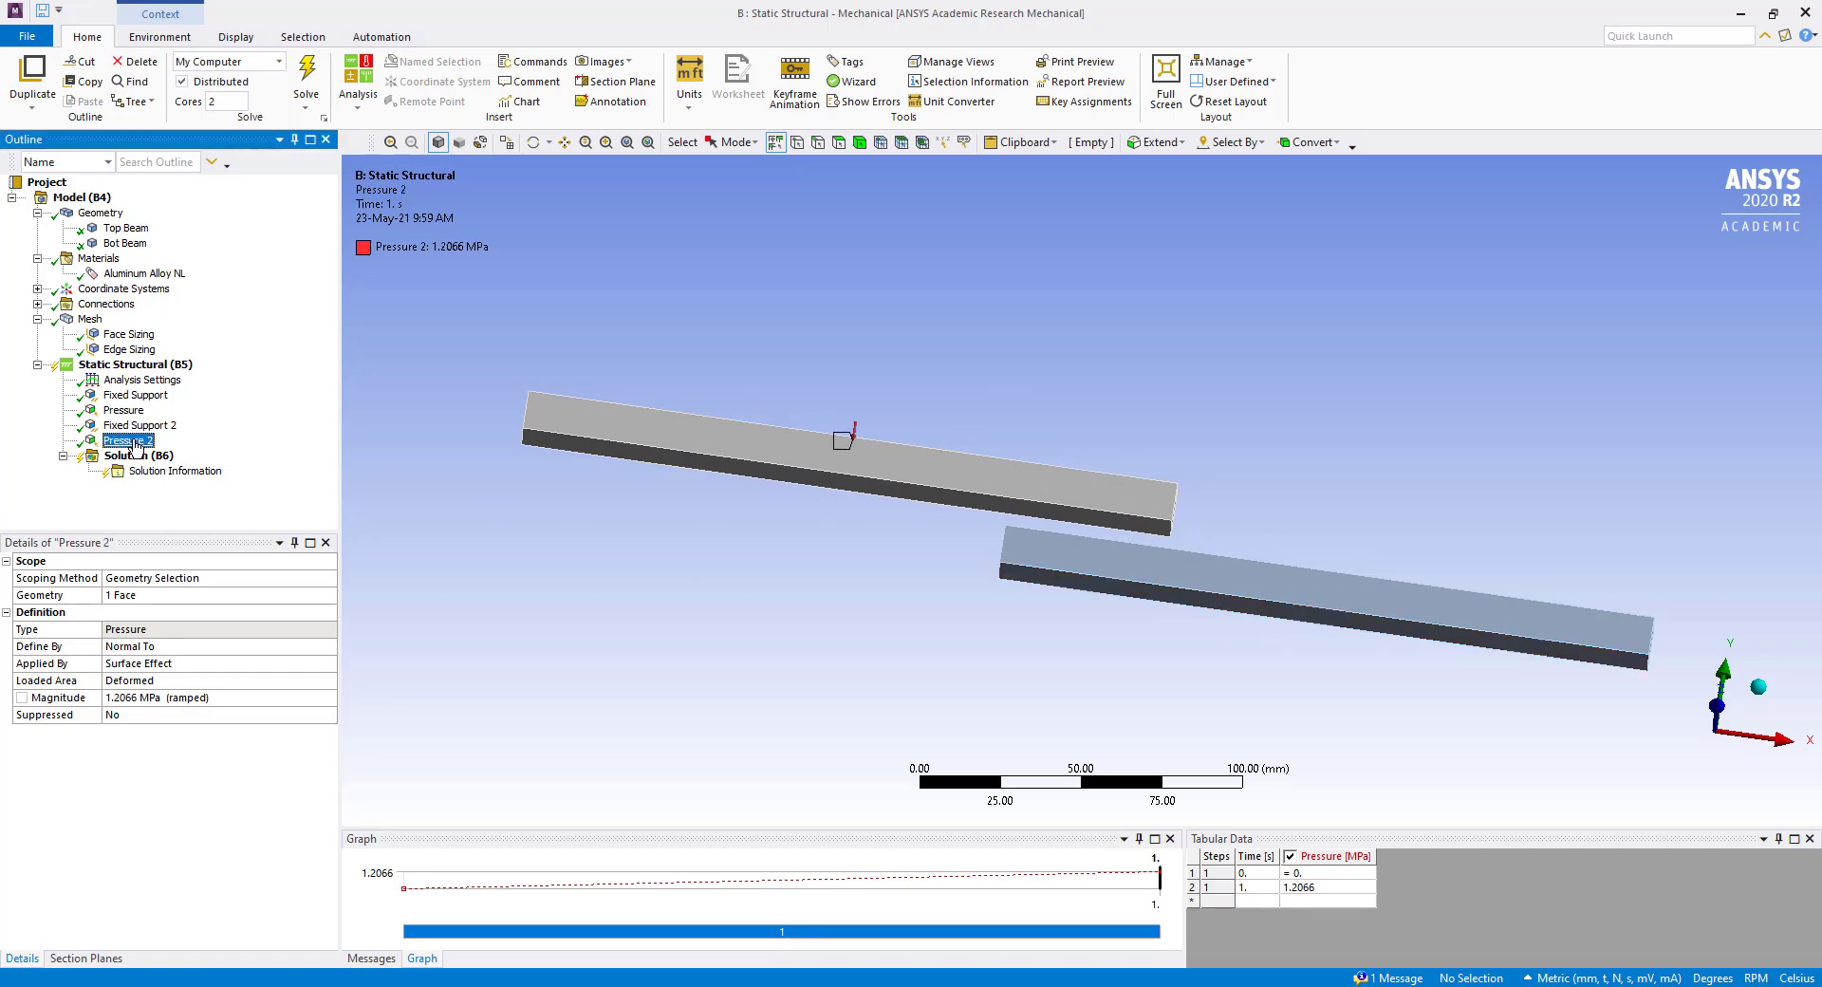
middle_click_drag(889, 530, 878, 483)
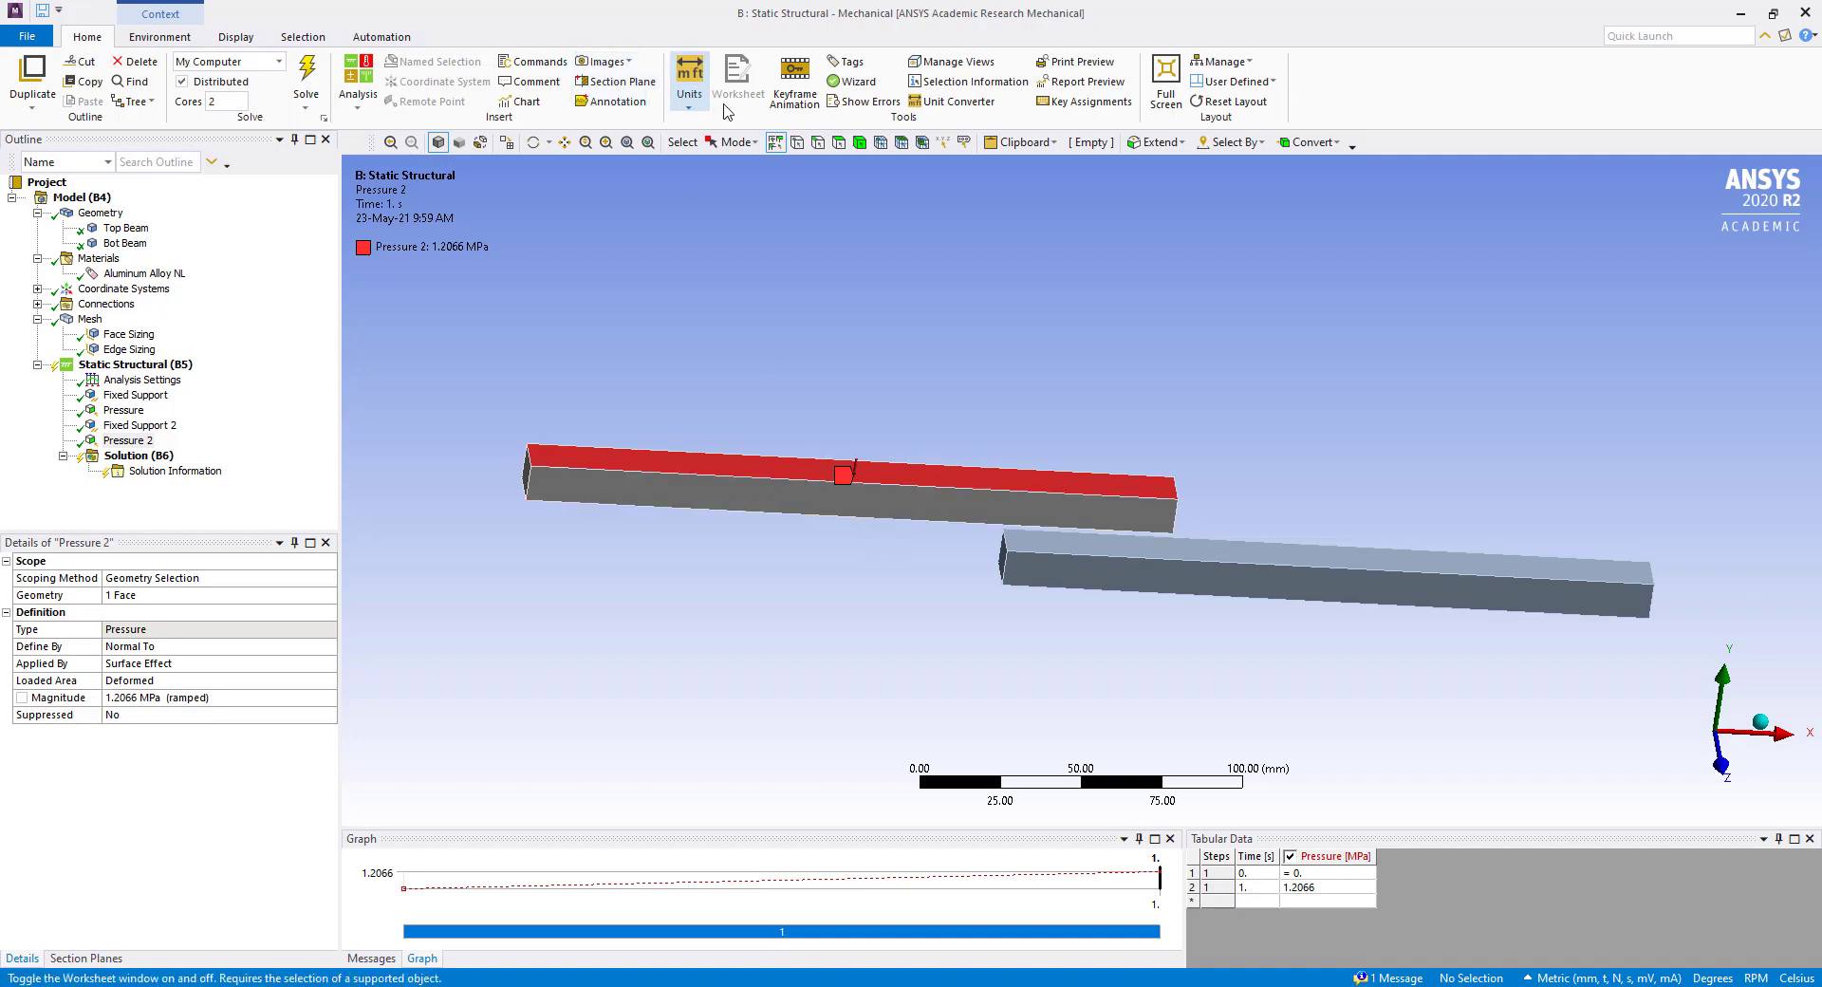
left_click(690, 106)
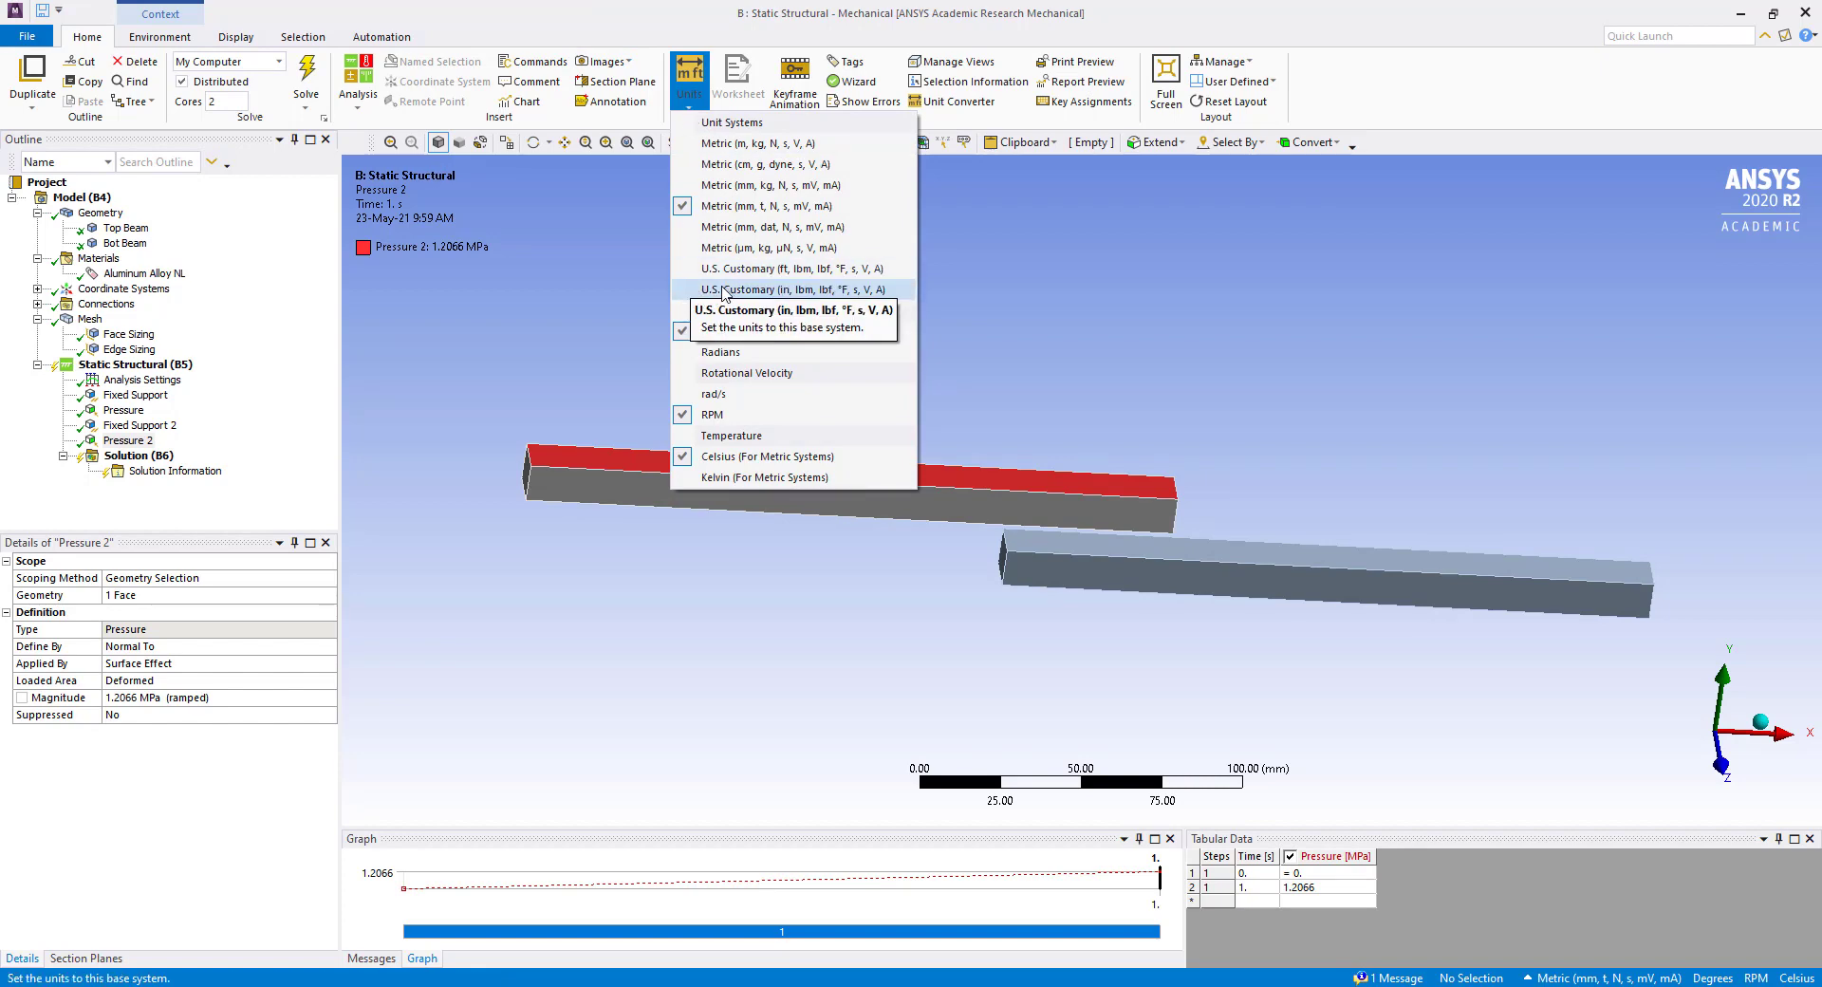
left_click(771, 293)
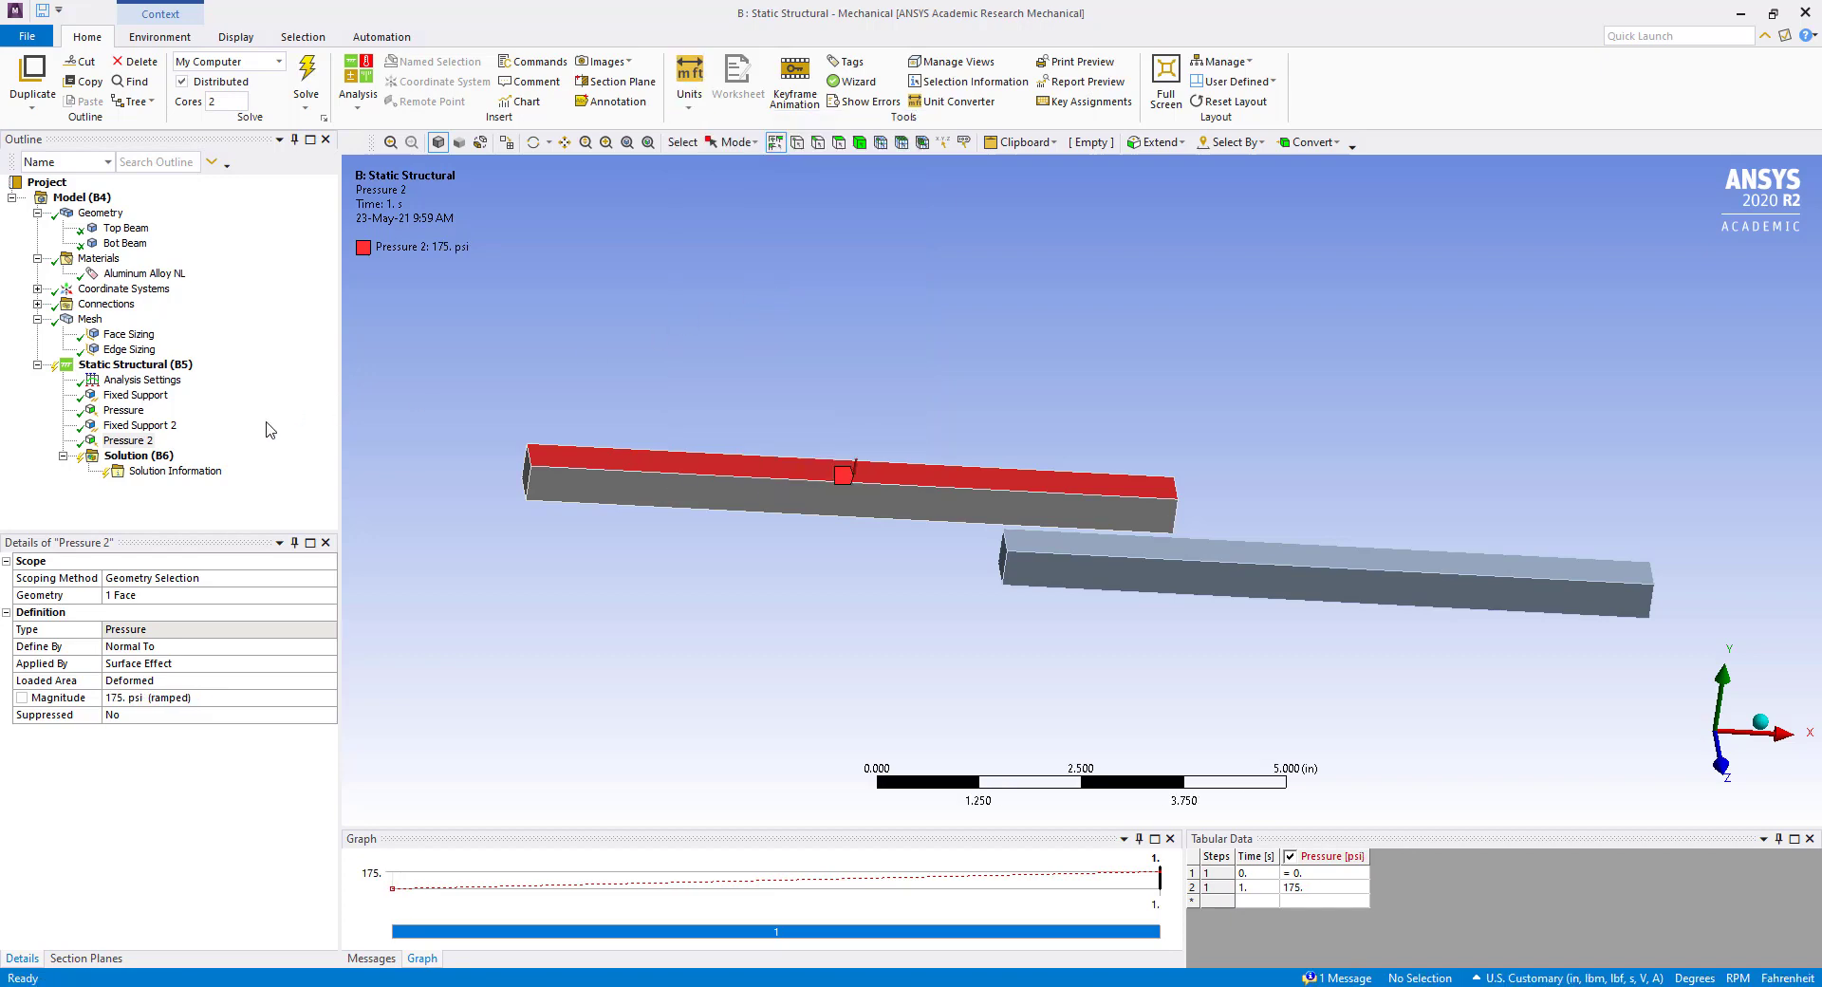
Review the static structural analysis settings, including the substeps and the Large Deflection option.
left_click(130, 459)
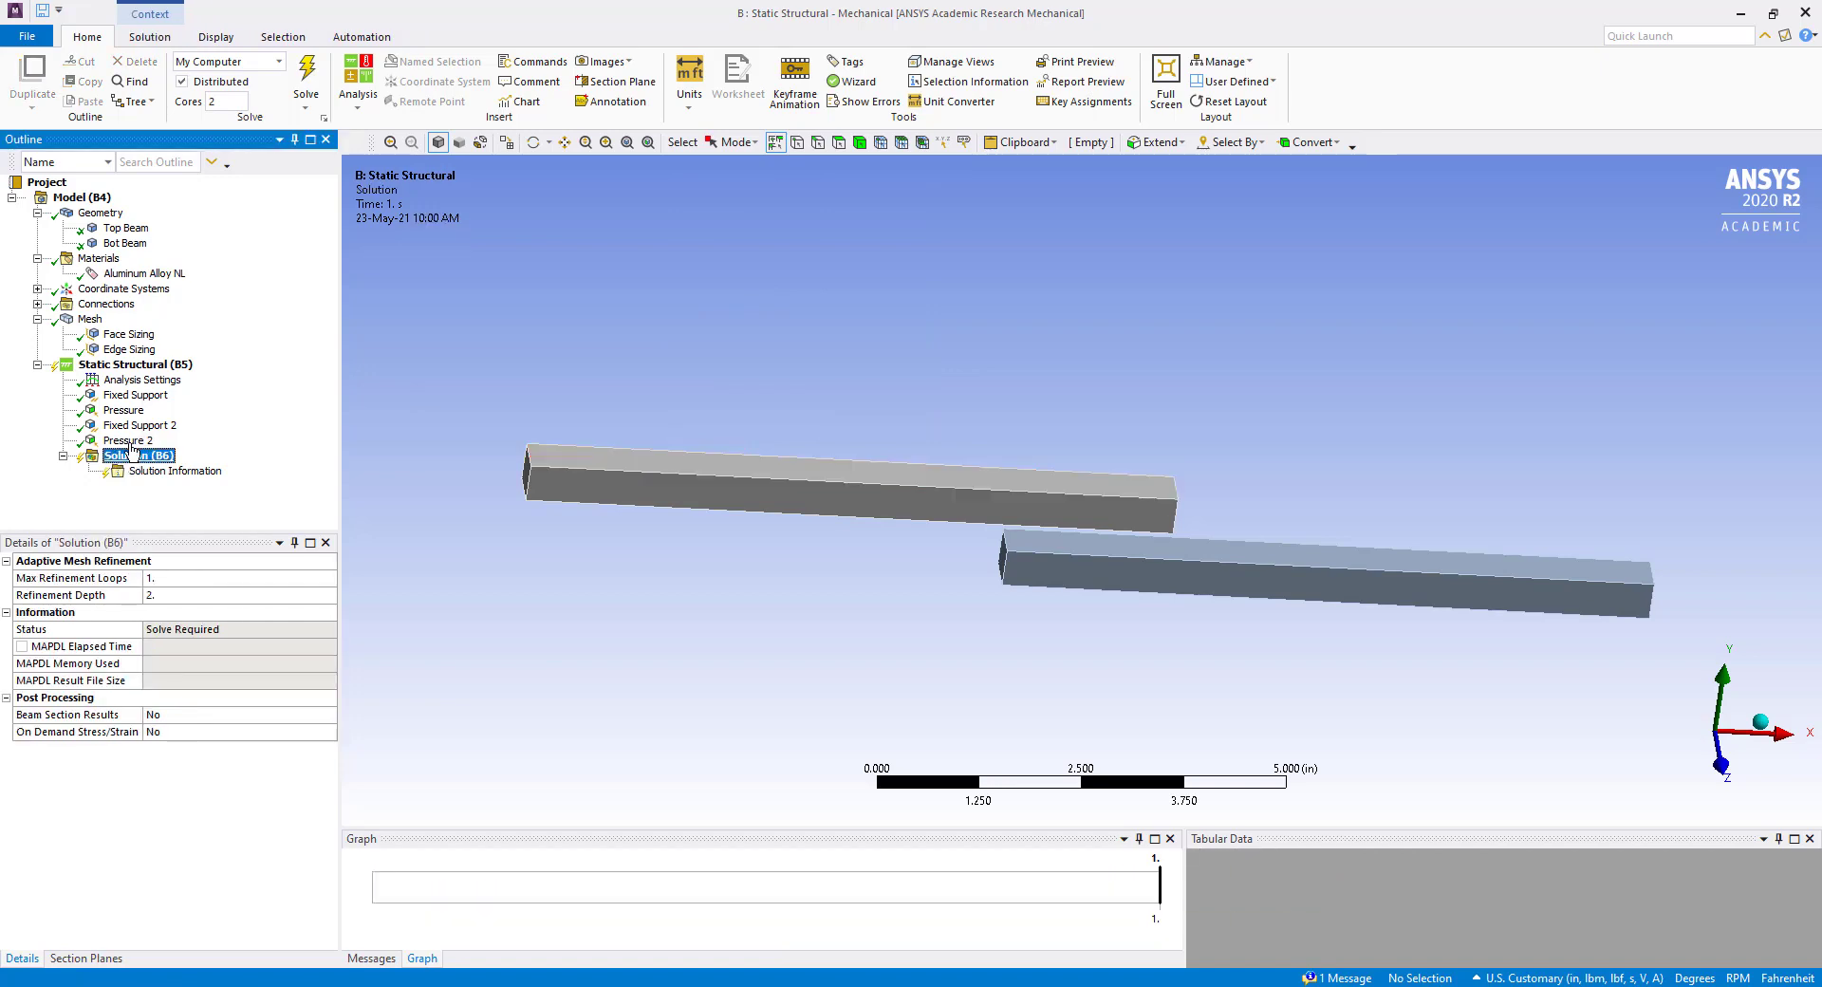
left_click(142, 381)
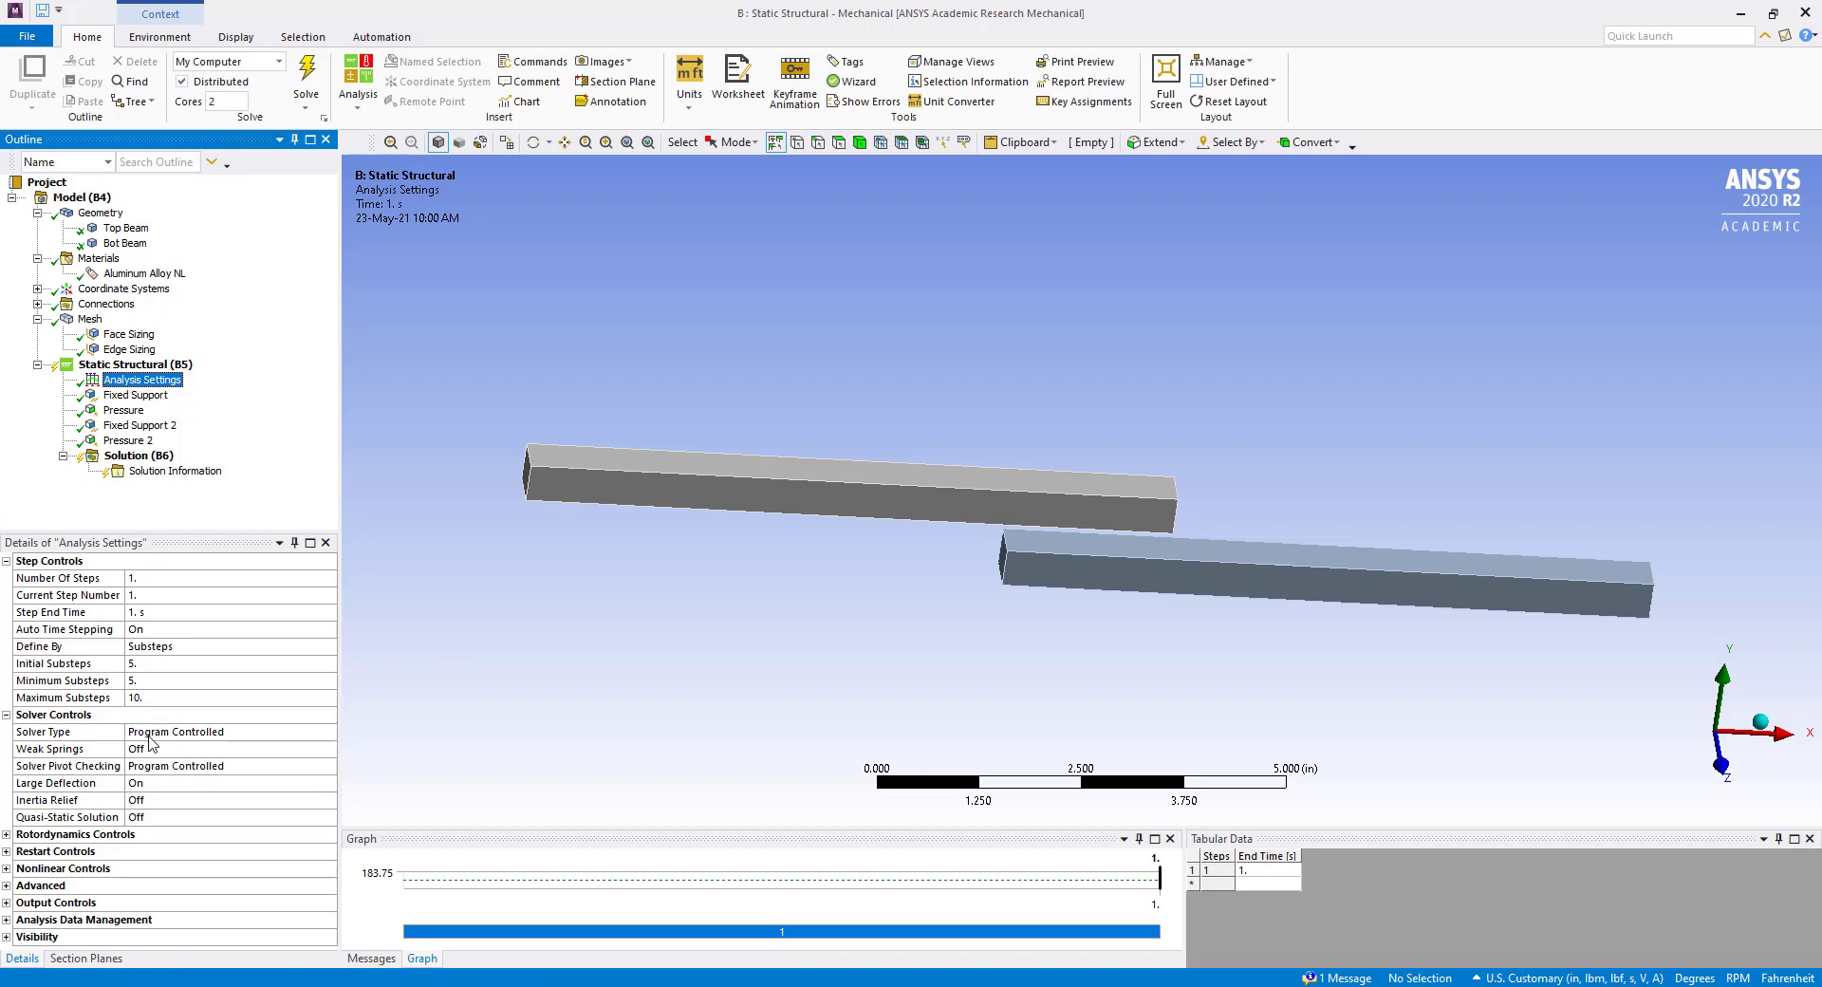
left_click(157, 784)
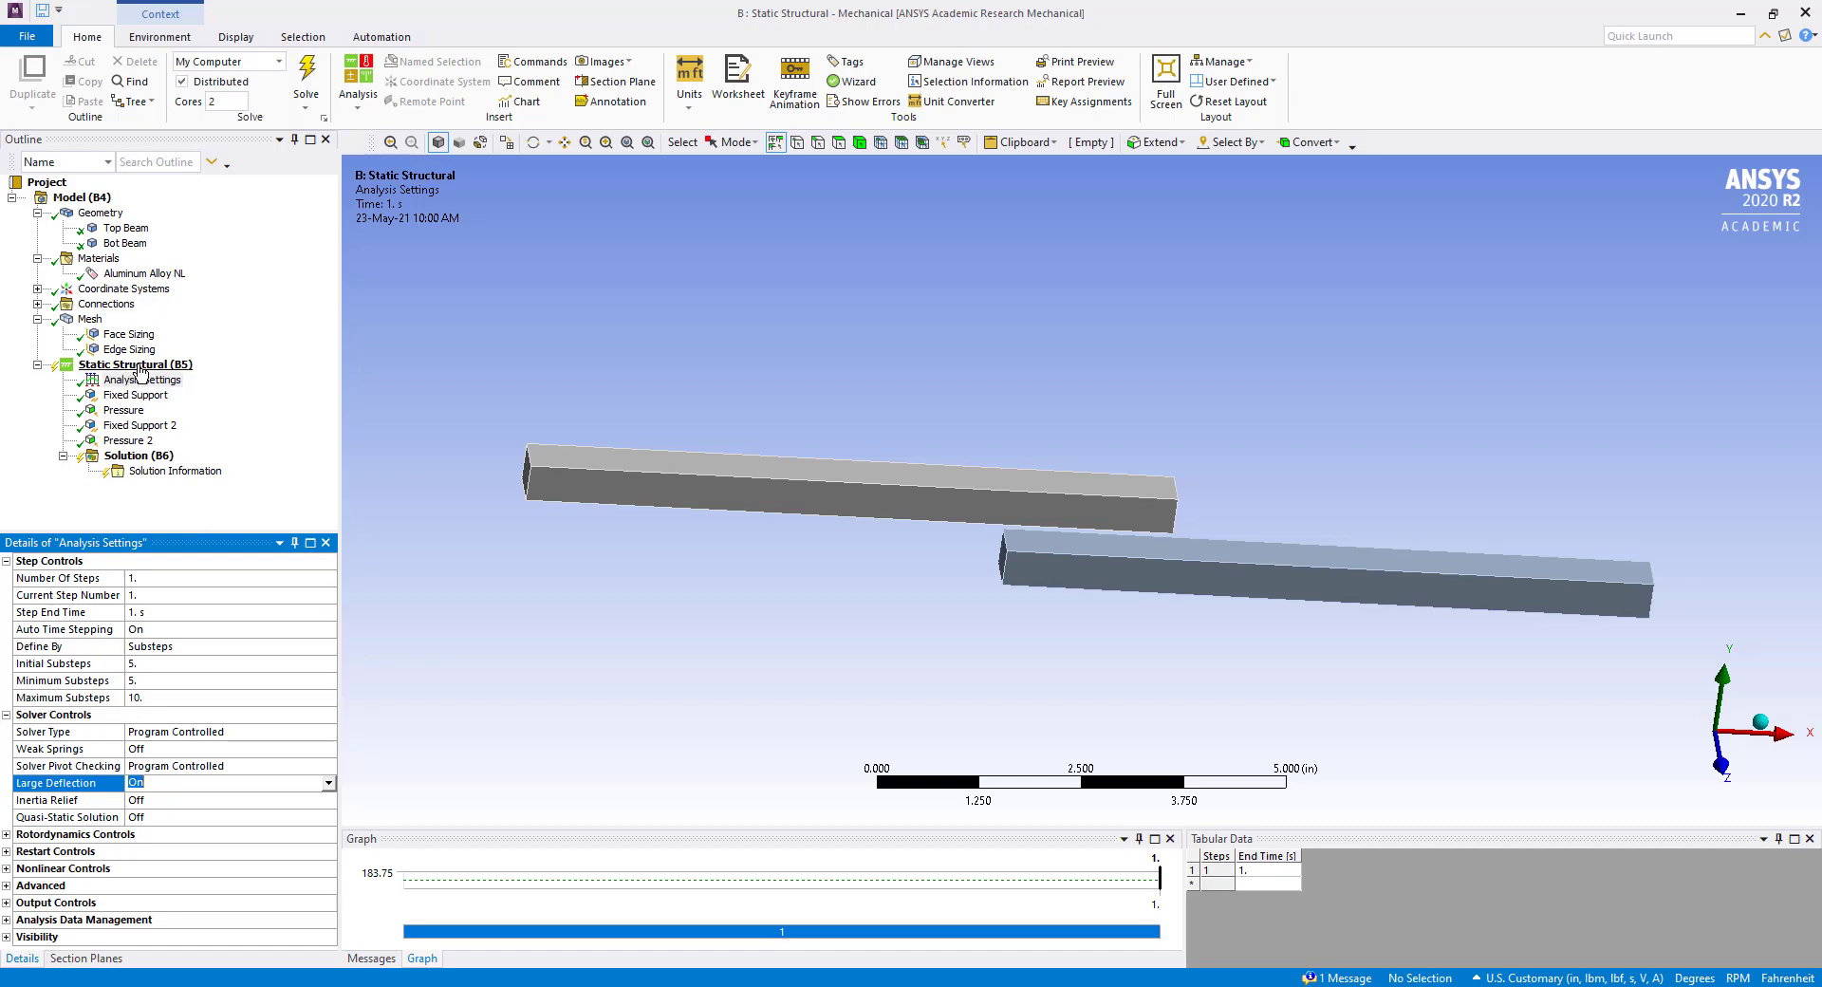
mouse_move(1096, 517)
middle_mouse_down()
mouse_move(1069, 521)
mouse_move(1085, 500)
mouse_move(1098, 532)
middle_mouse_up()
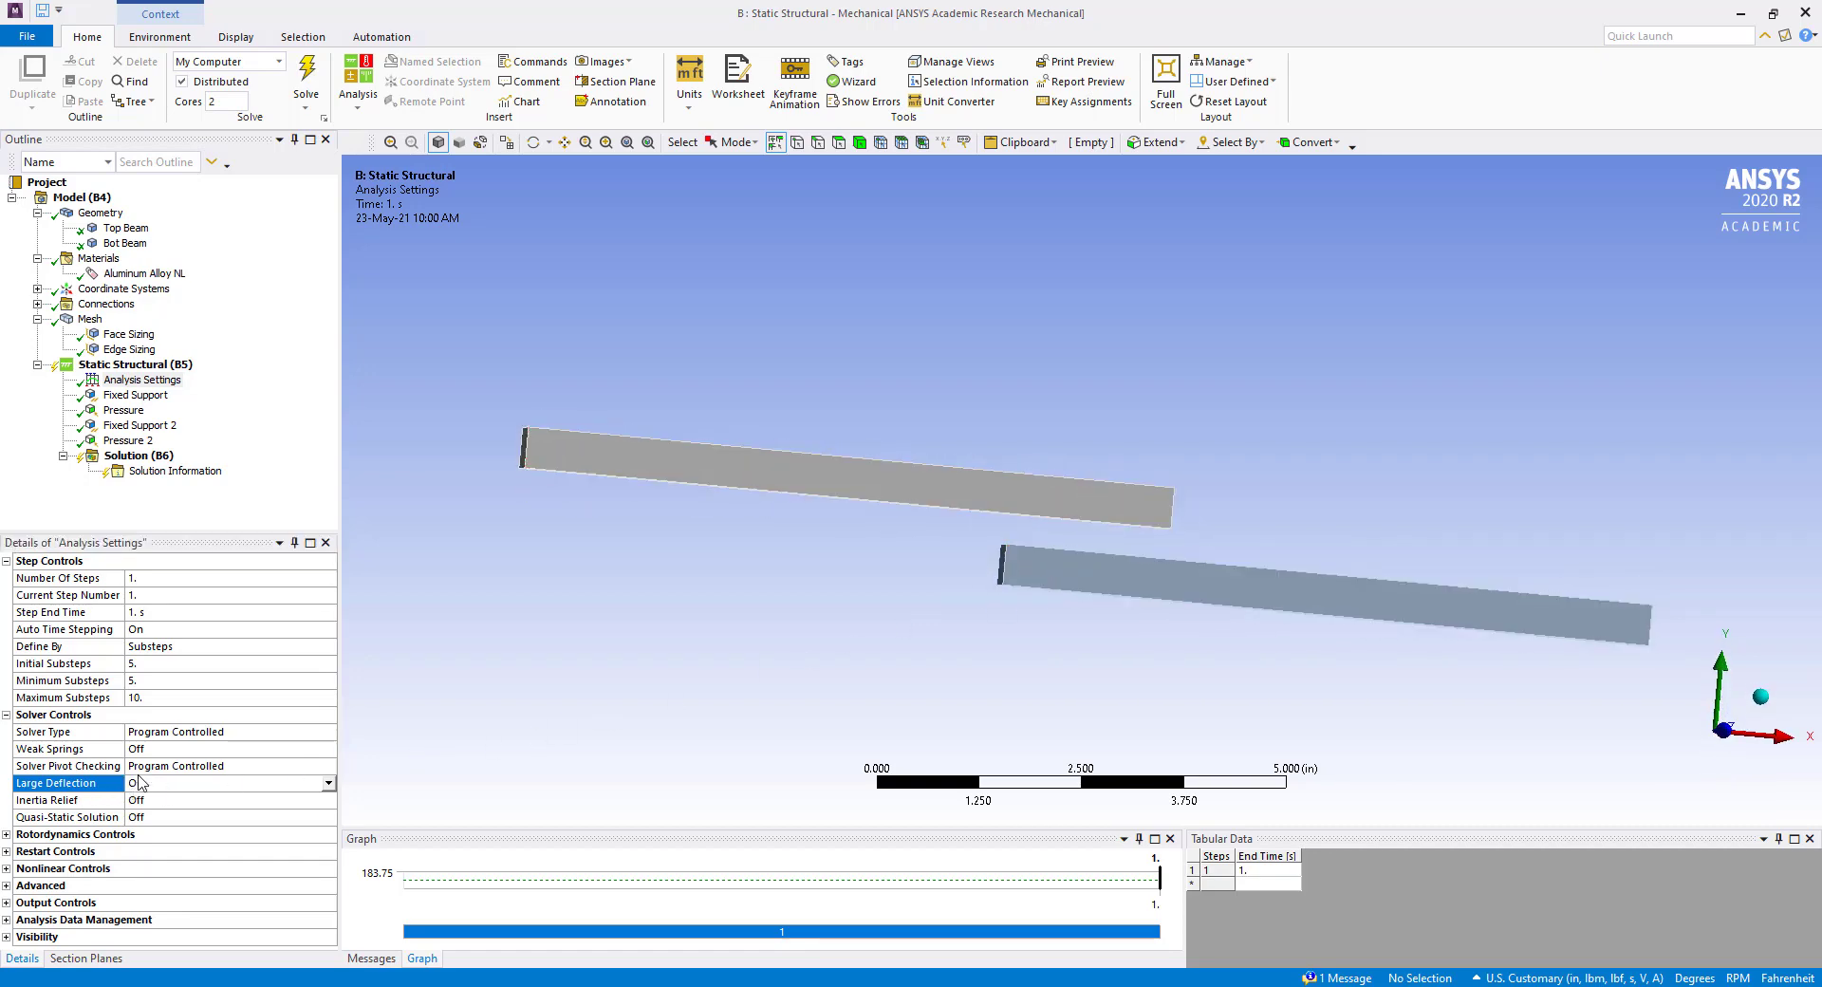
Solve the static structural analysis of the two beams.
right_click(117, 368)
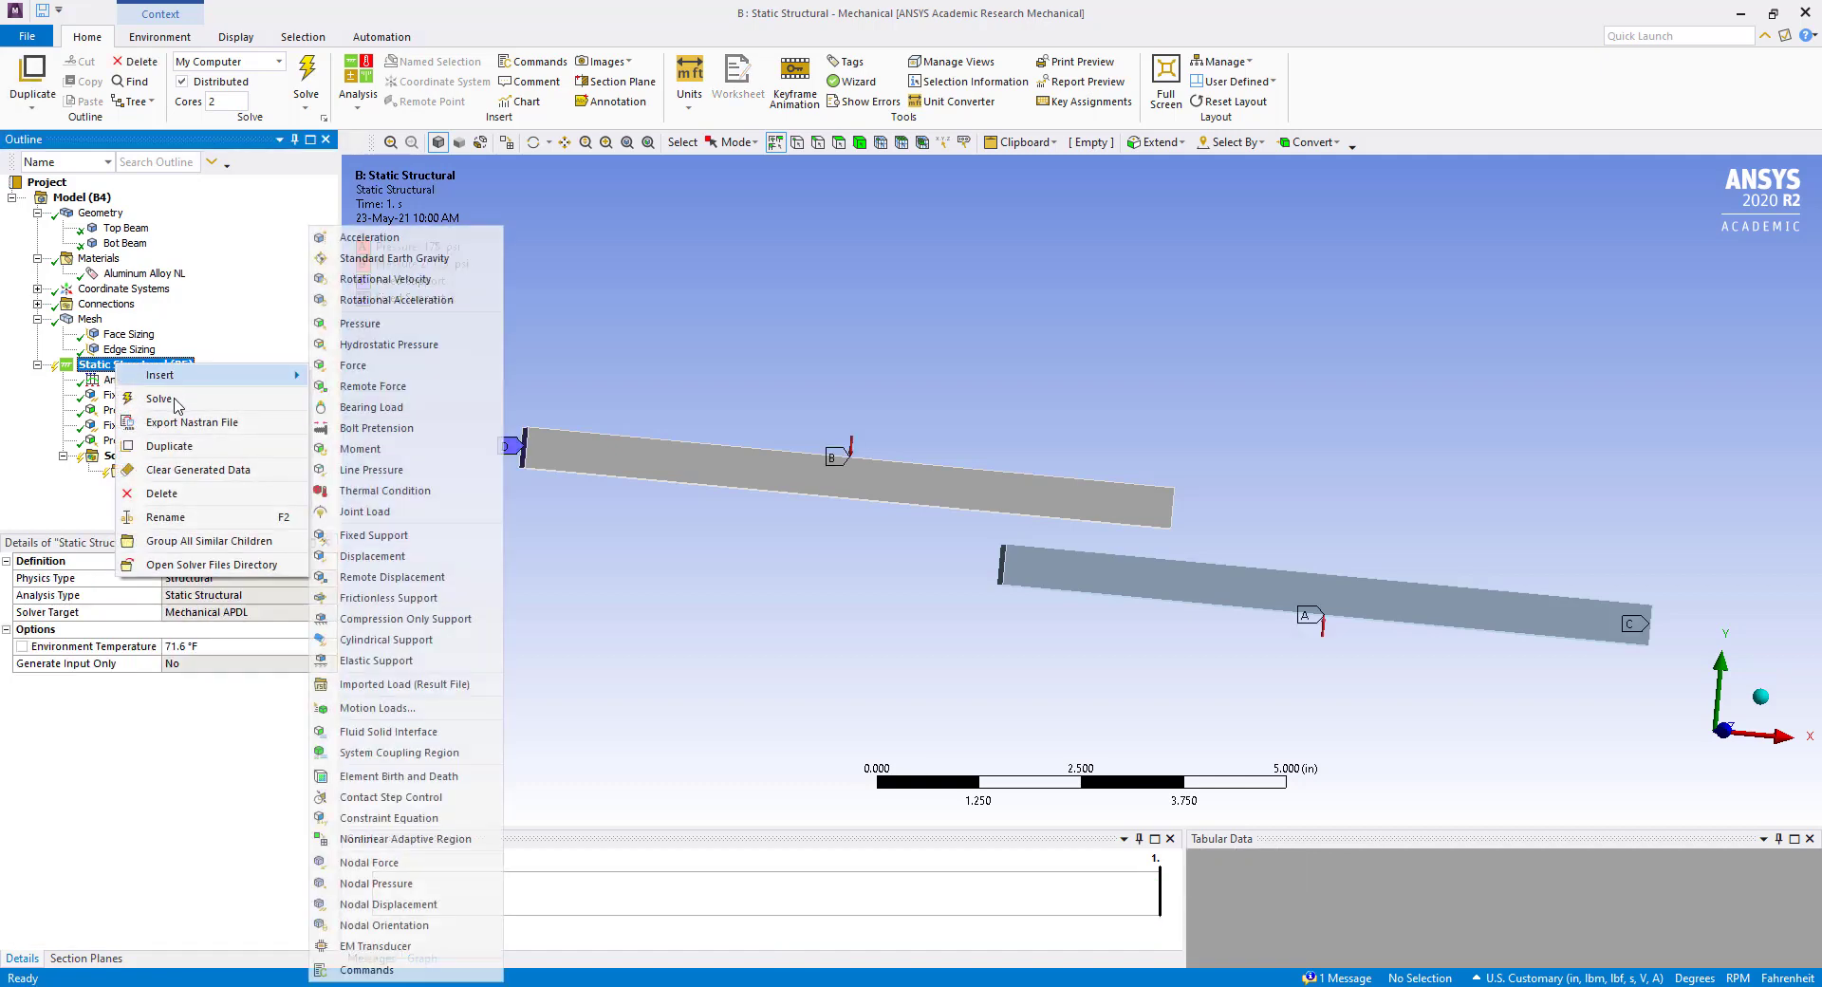
left_click(176, 404)
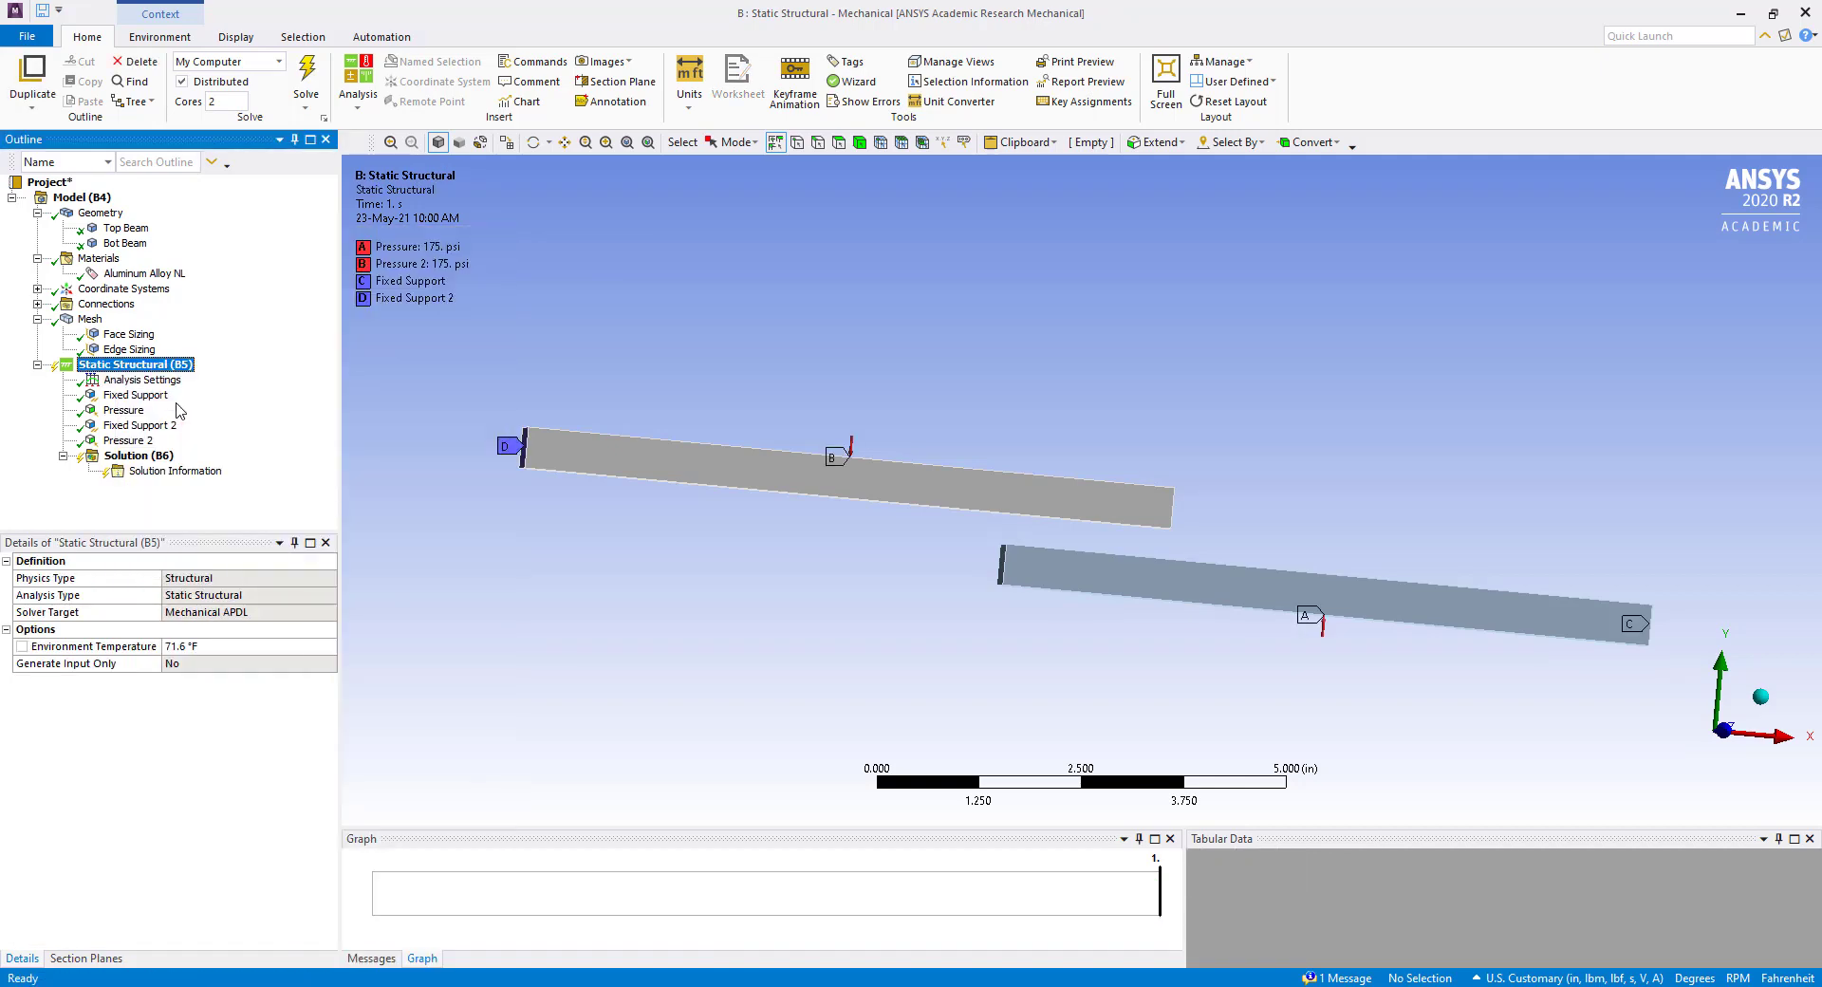
Add a Total Deformation result for all bodies to the static structural solution.
left_click(133, 457)
right_click(133, 461)
mouse_move(166, 464)
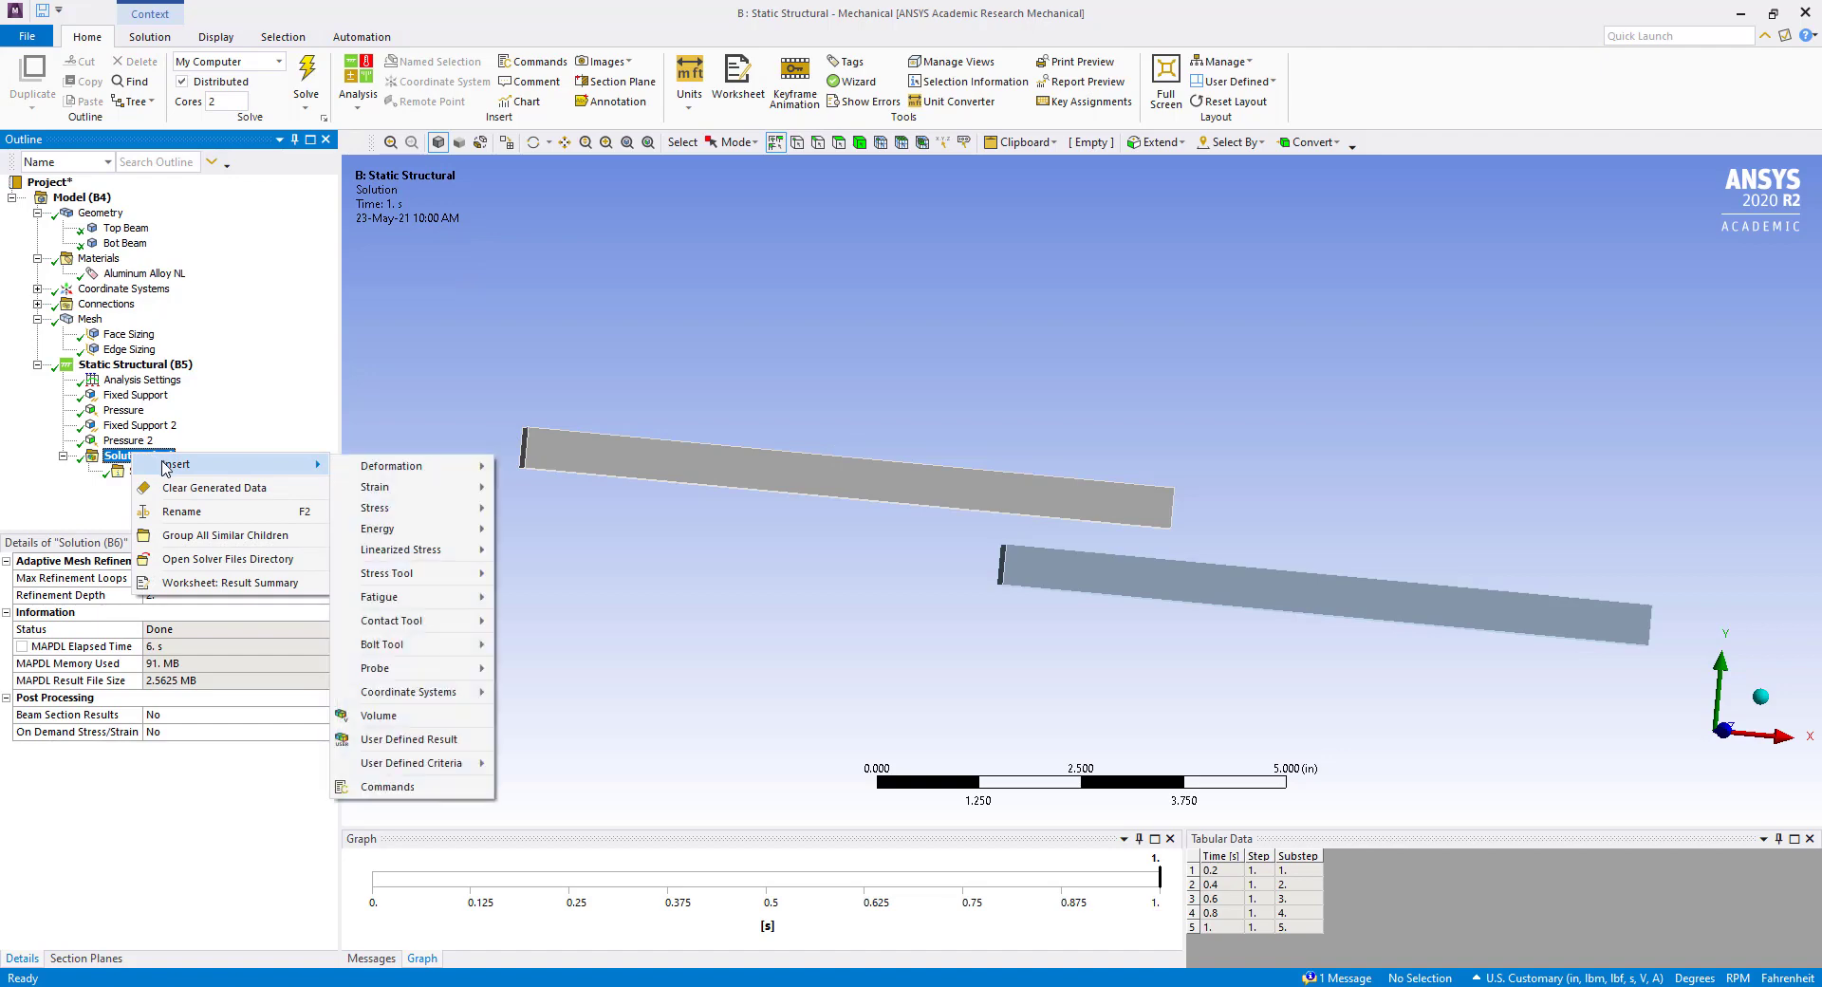
mouse_move(347, 474)
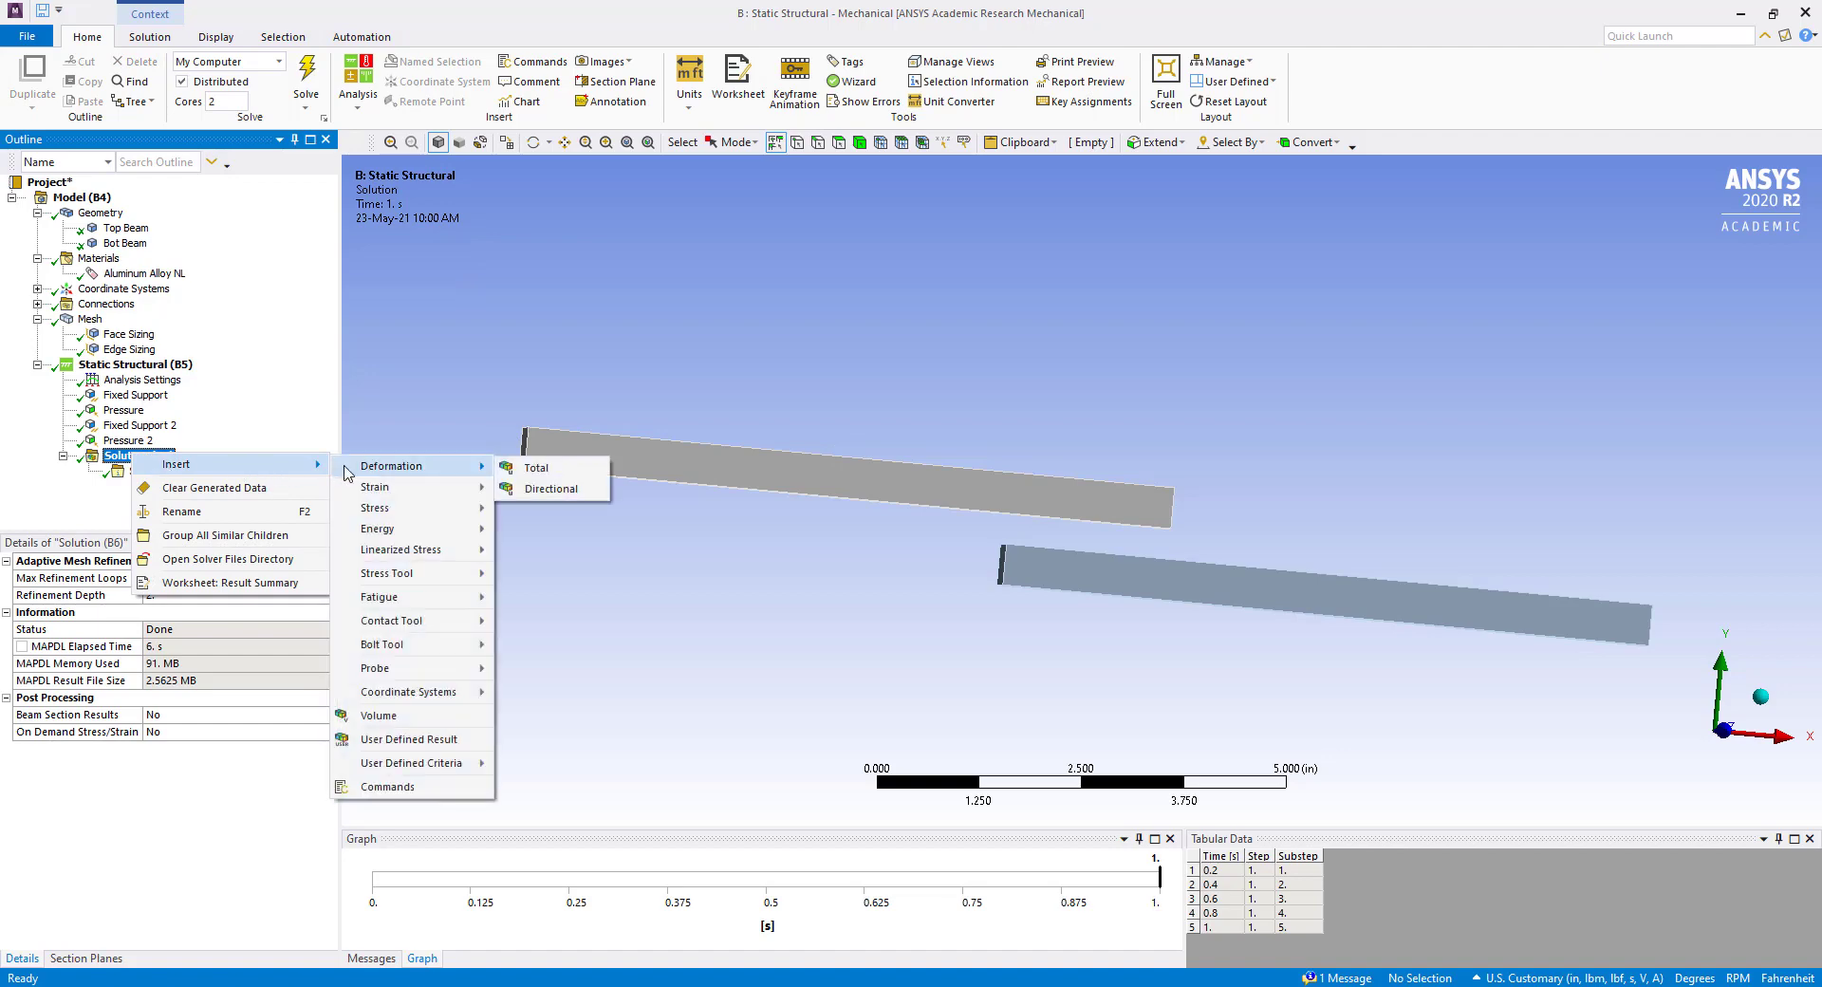
left_click(526, 470)
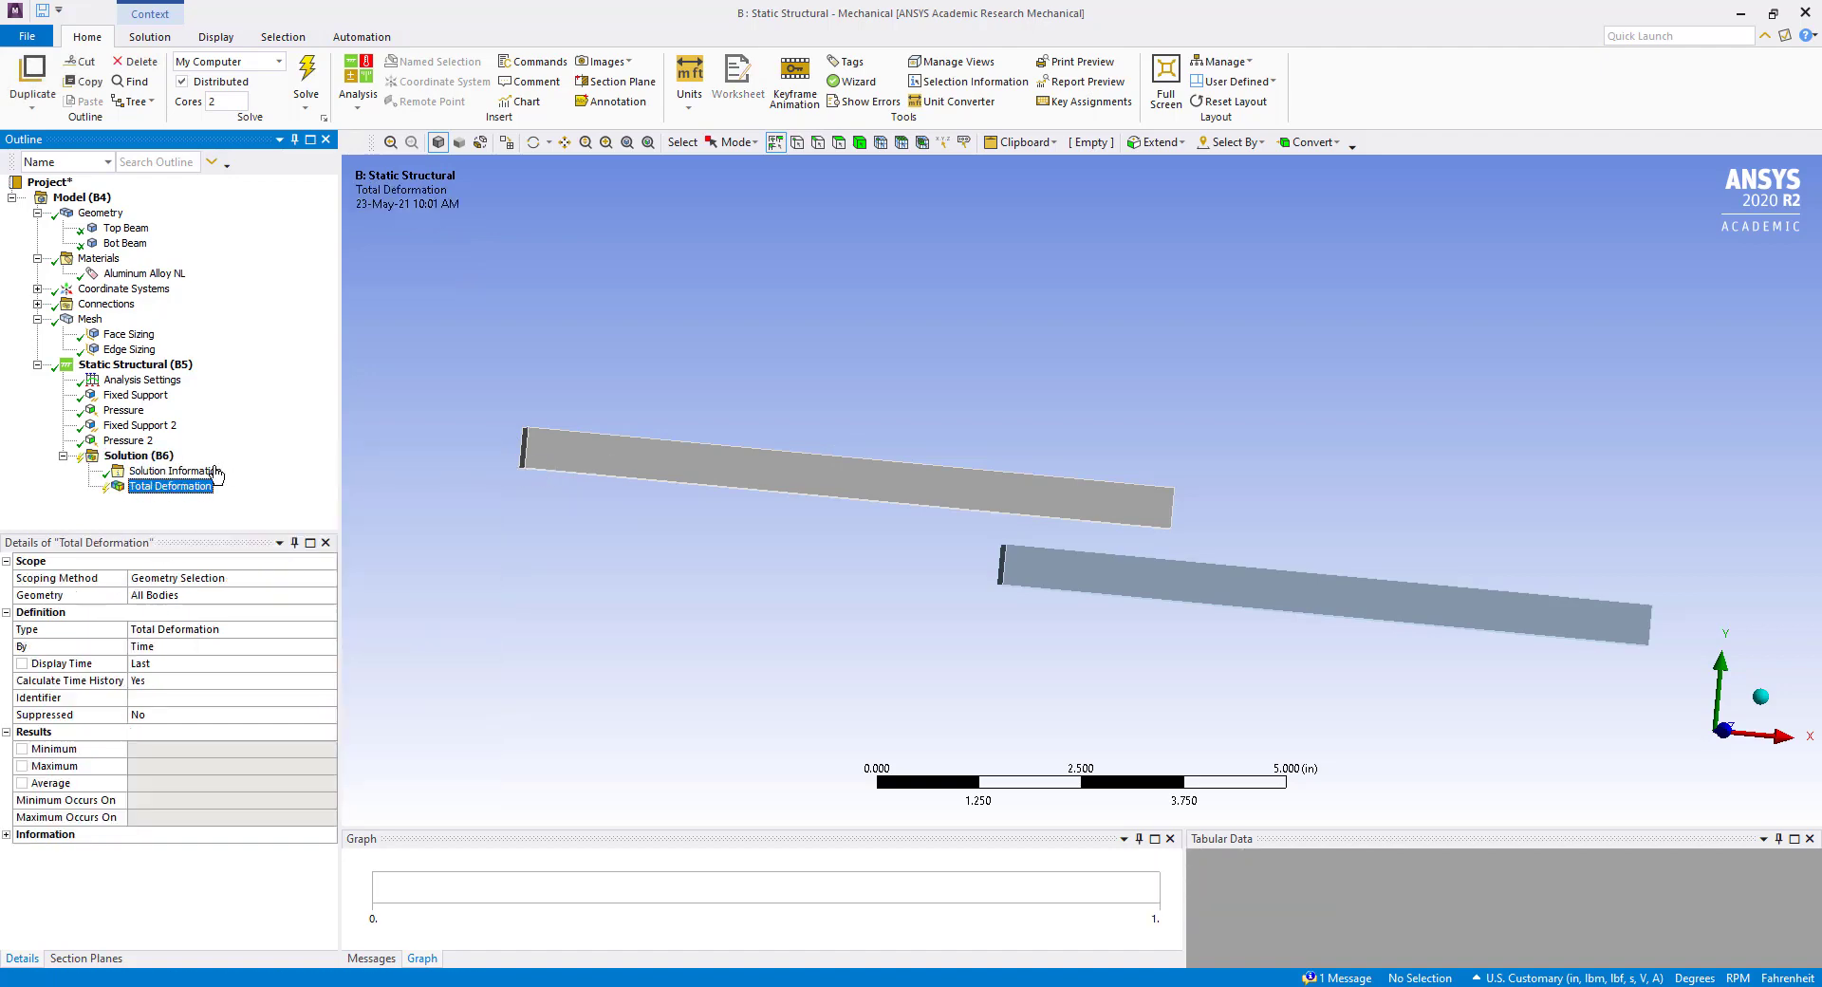
Add an Equivalent (von-Mises) Stress result for all bodies to the solution.
right_click(138, 456)
mouse_move(332, 469)
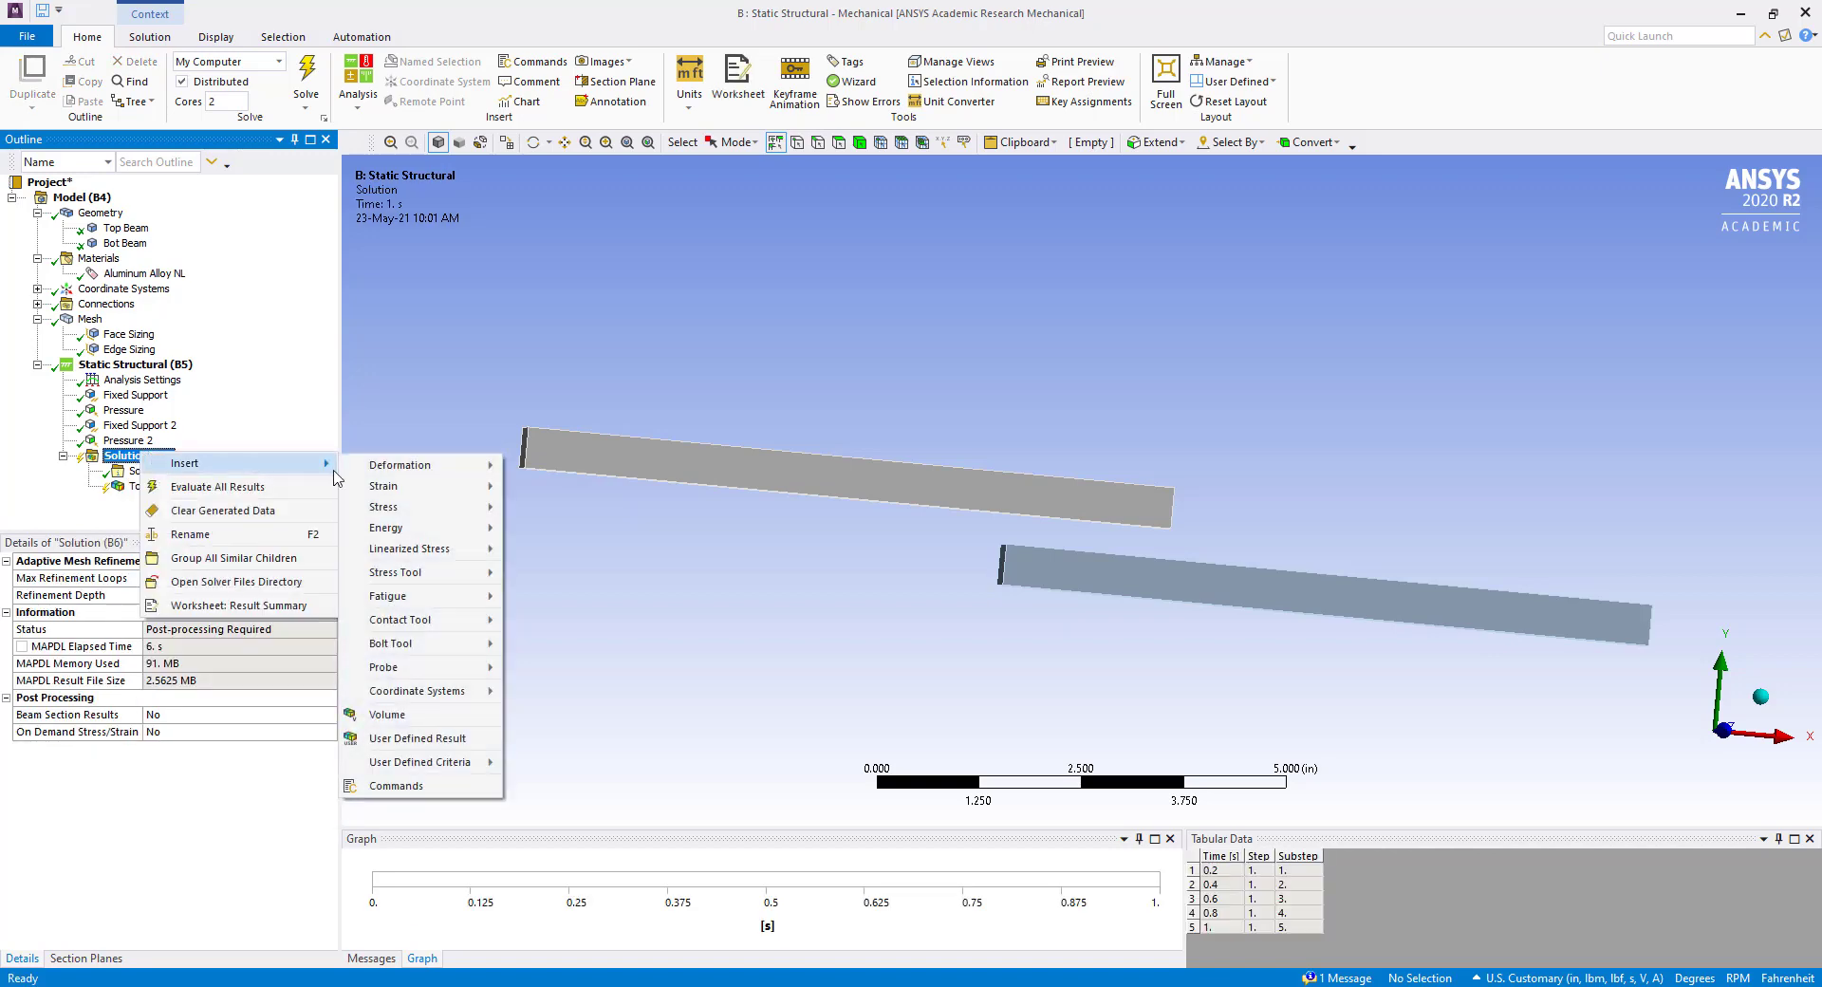
mouse_move(394, 506)
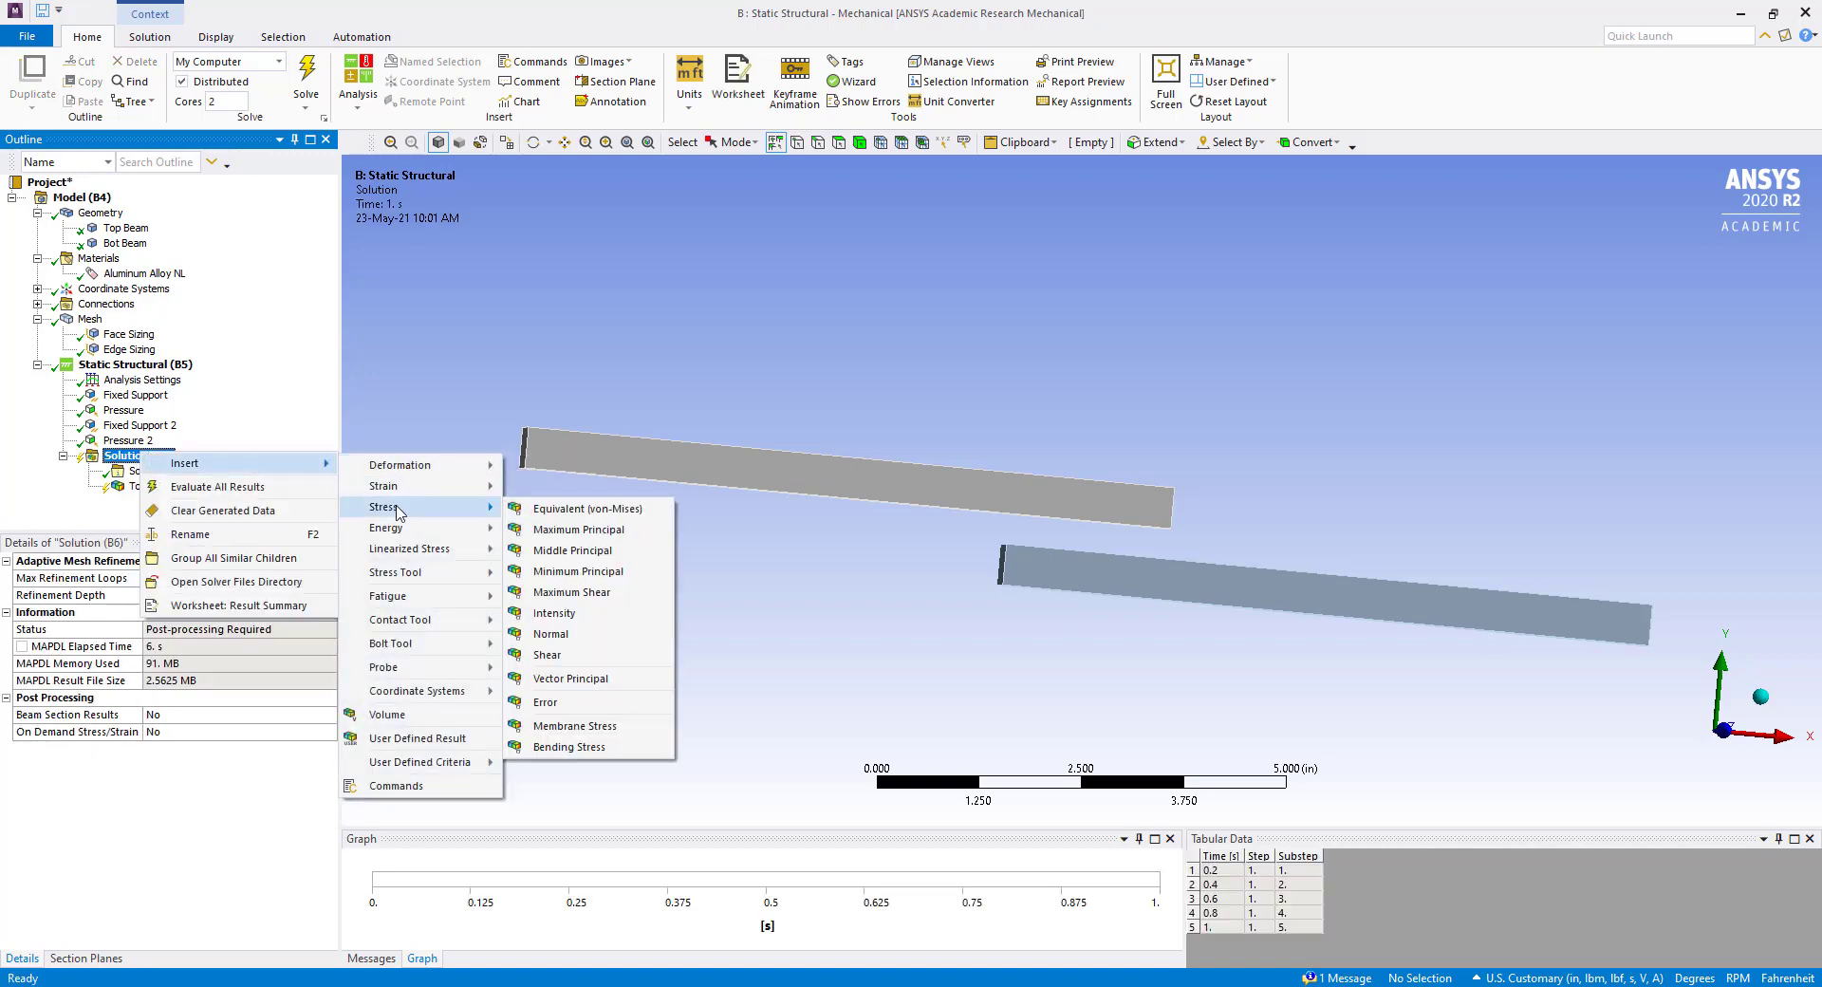
left_click(595, 515)
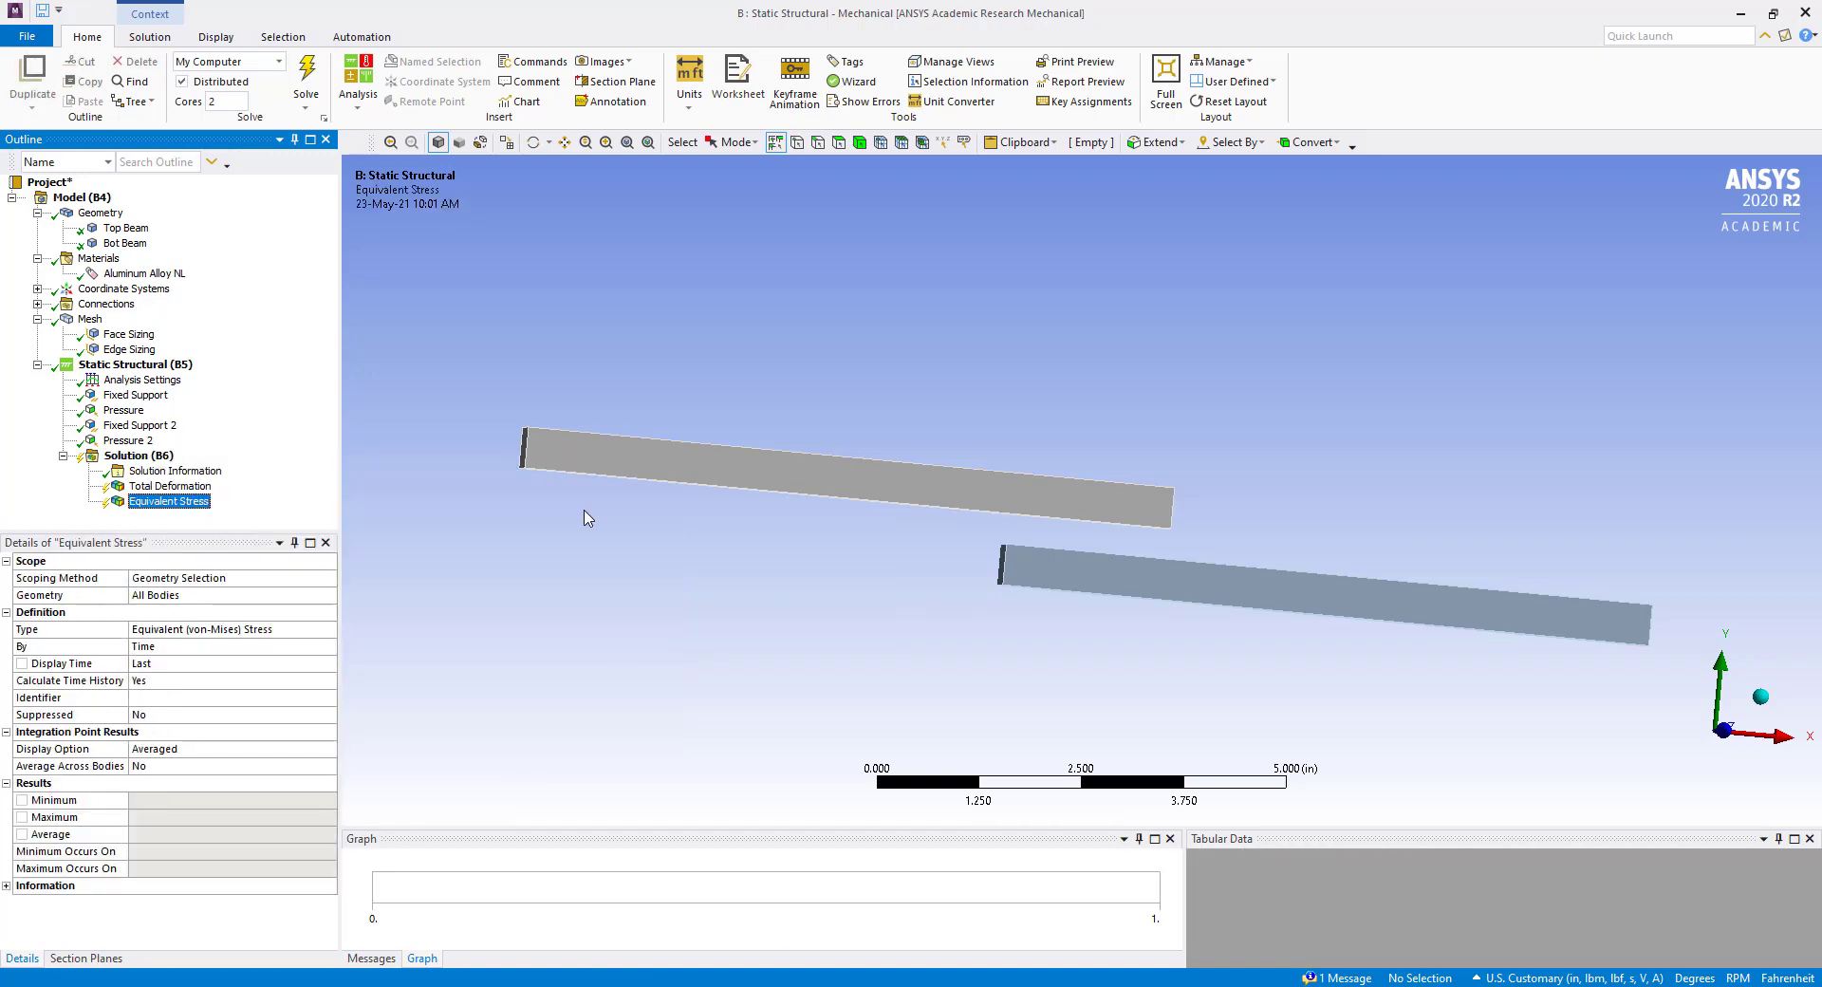
Add an Equivalent Plastic Strain result for all bodies to the solution.
left_click(130, 459)
right_click(130, 459)
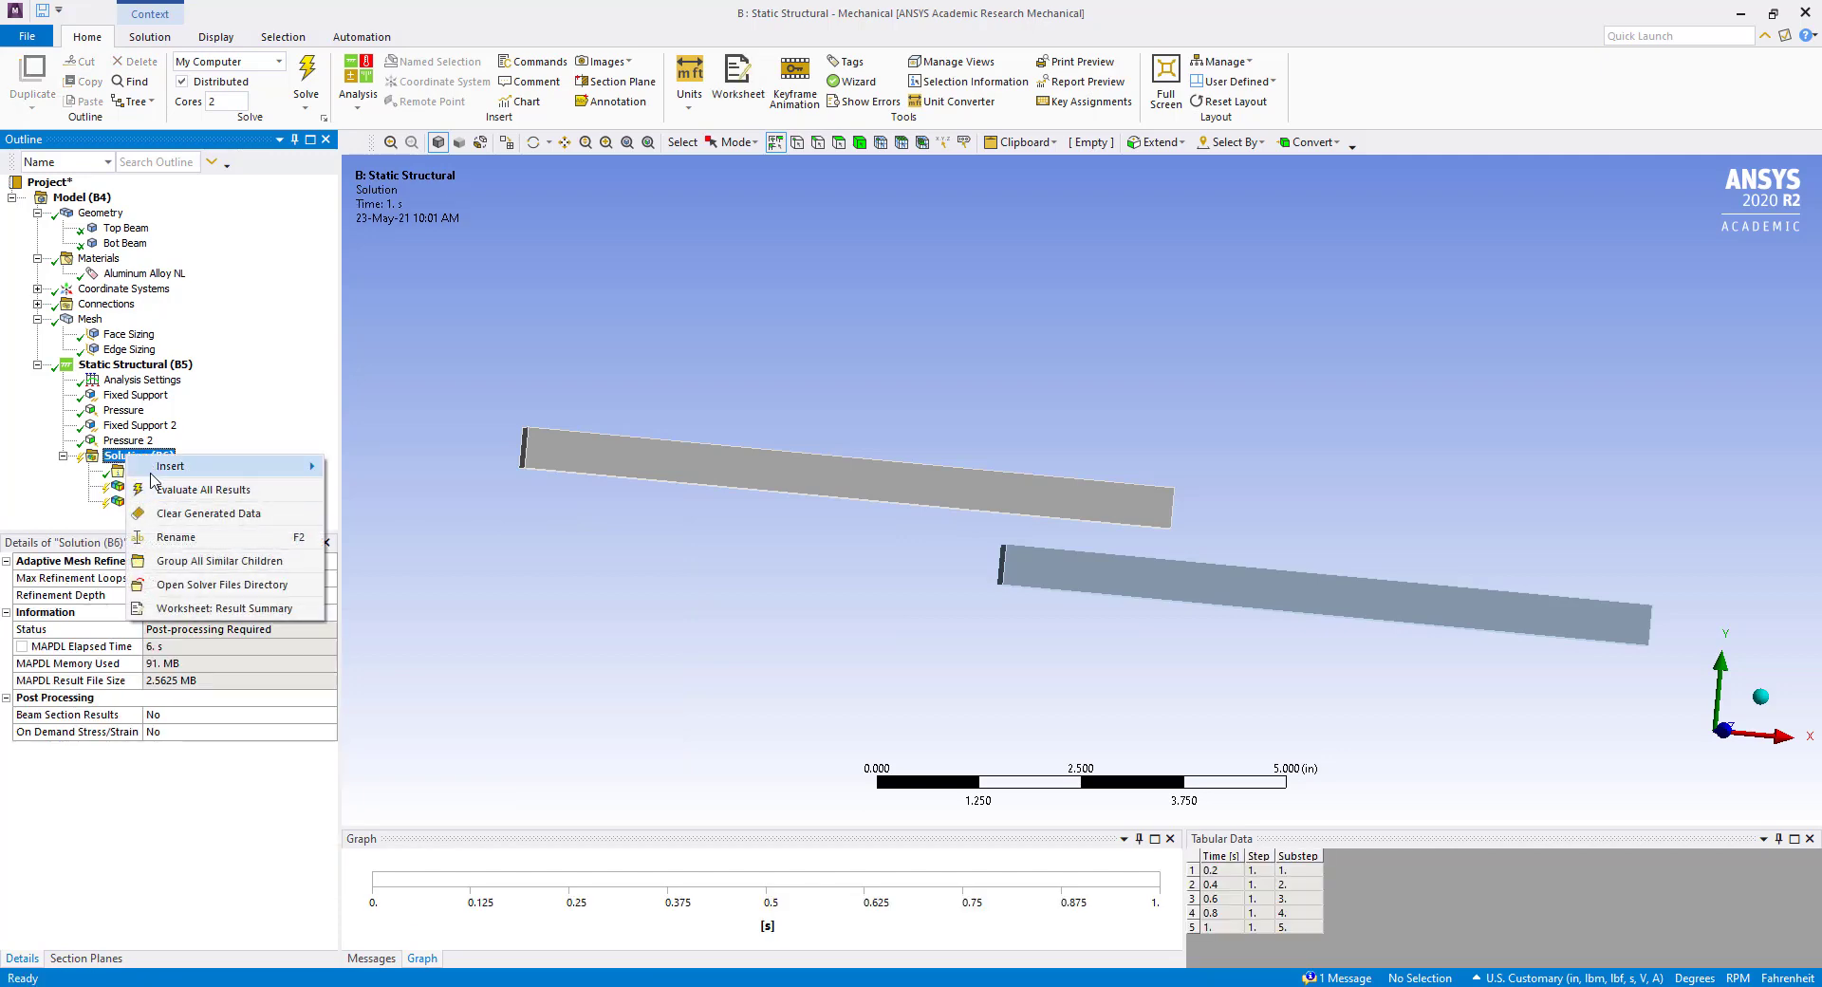
mouse_move(157, 470)
mouse_move(387, 490)
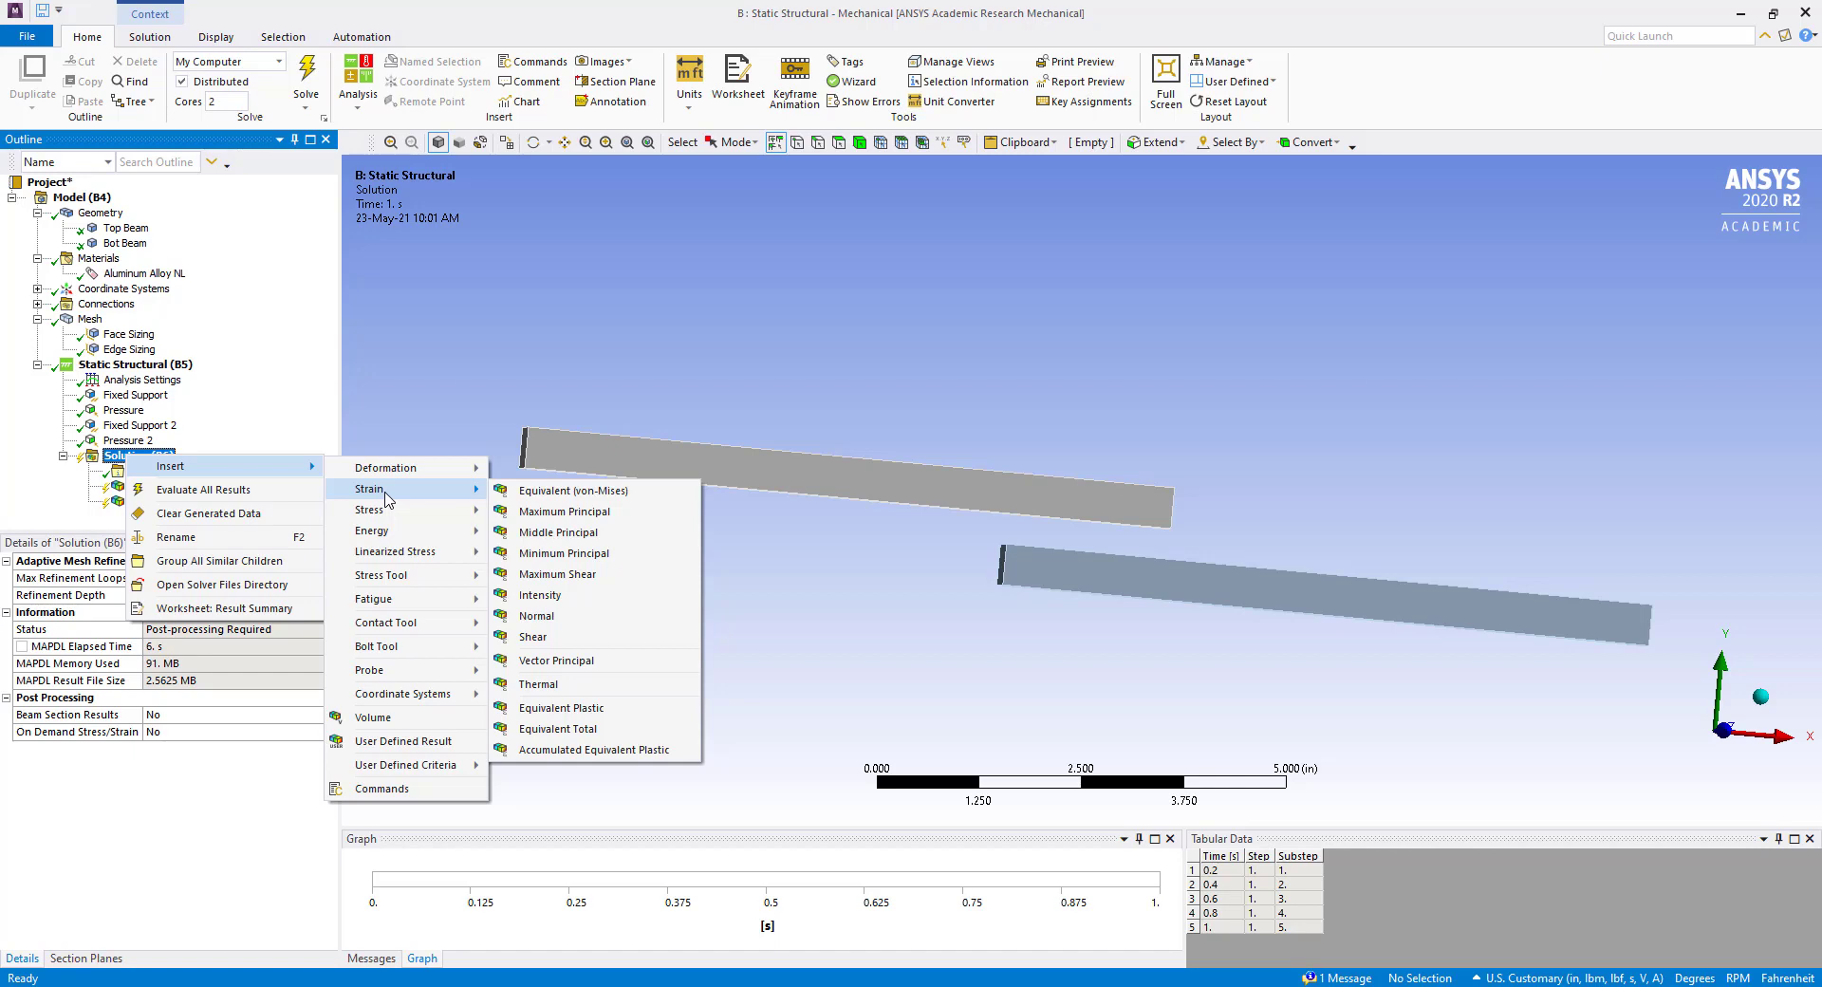
left_click(572, 712)
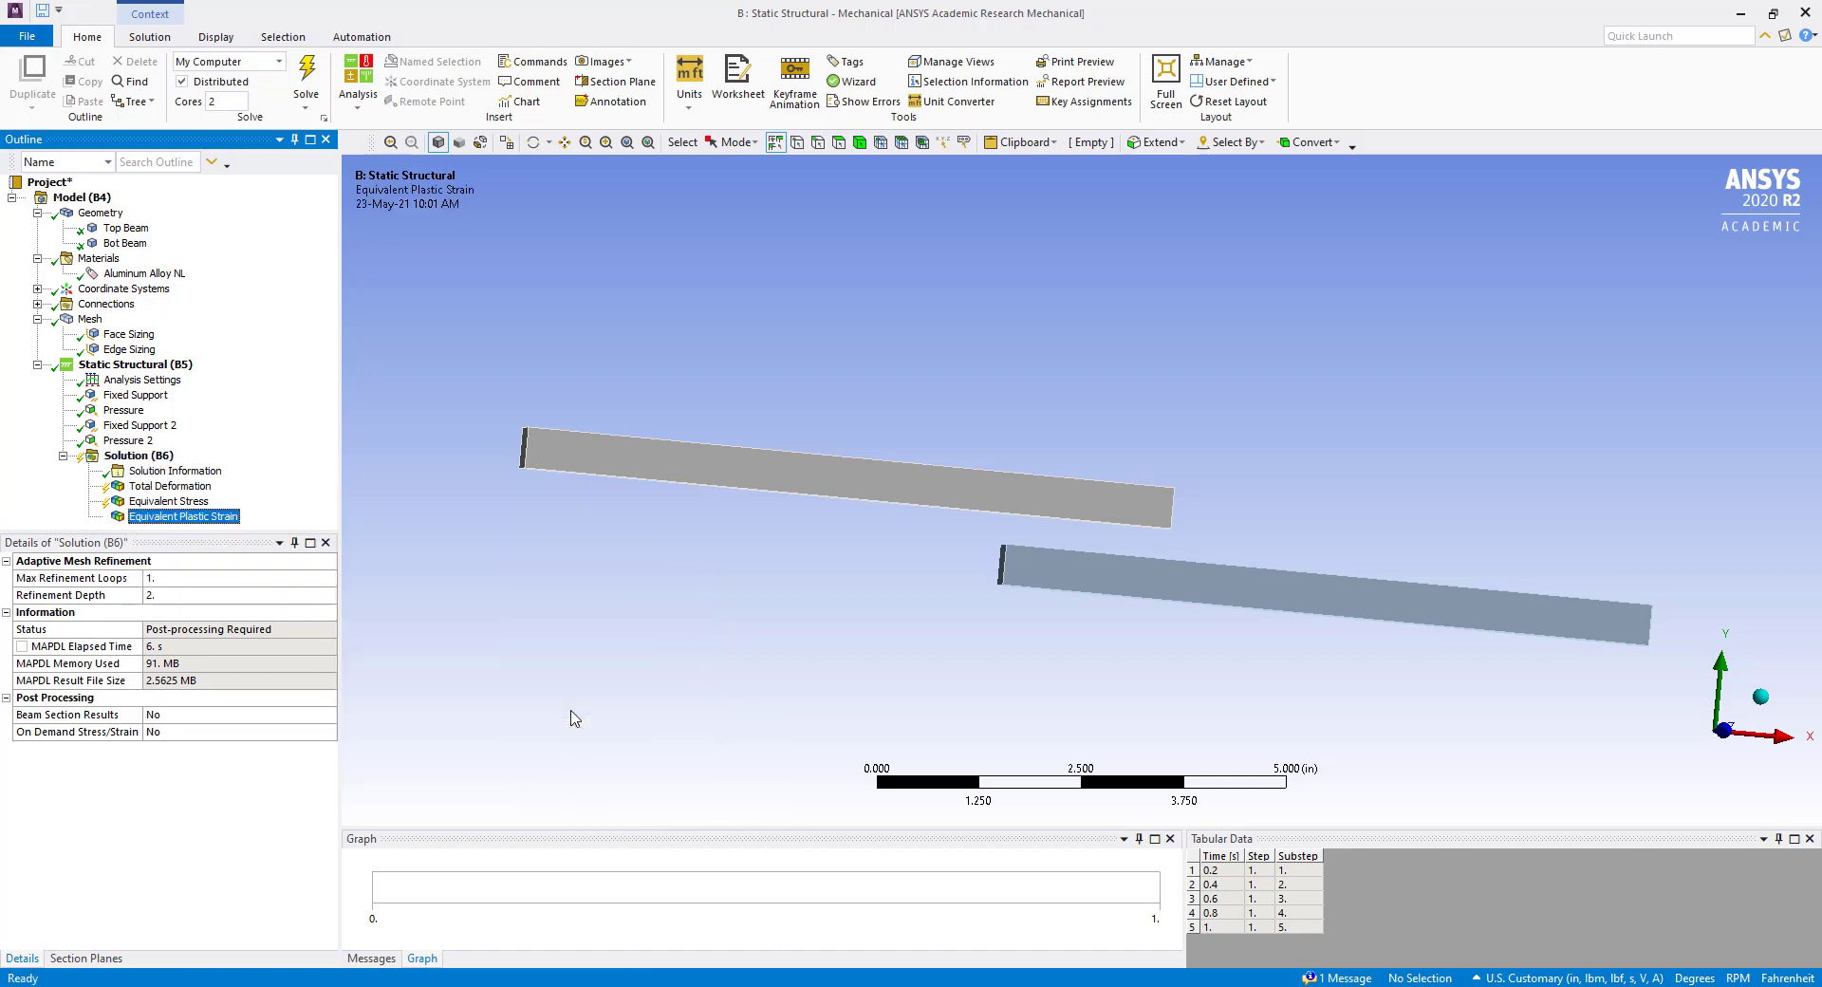
Add a Contact Tool to the solution, covering the frictionless contact between the bottom and top beams.
right_click(138, 457)
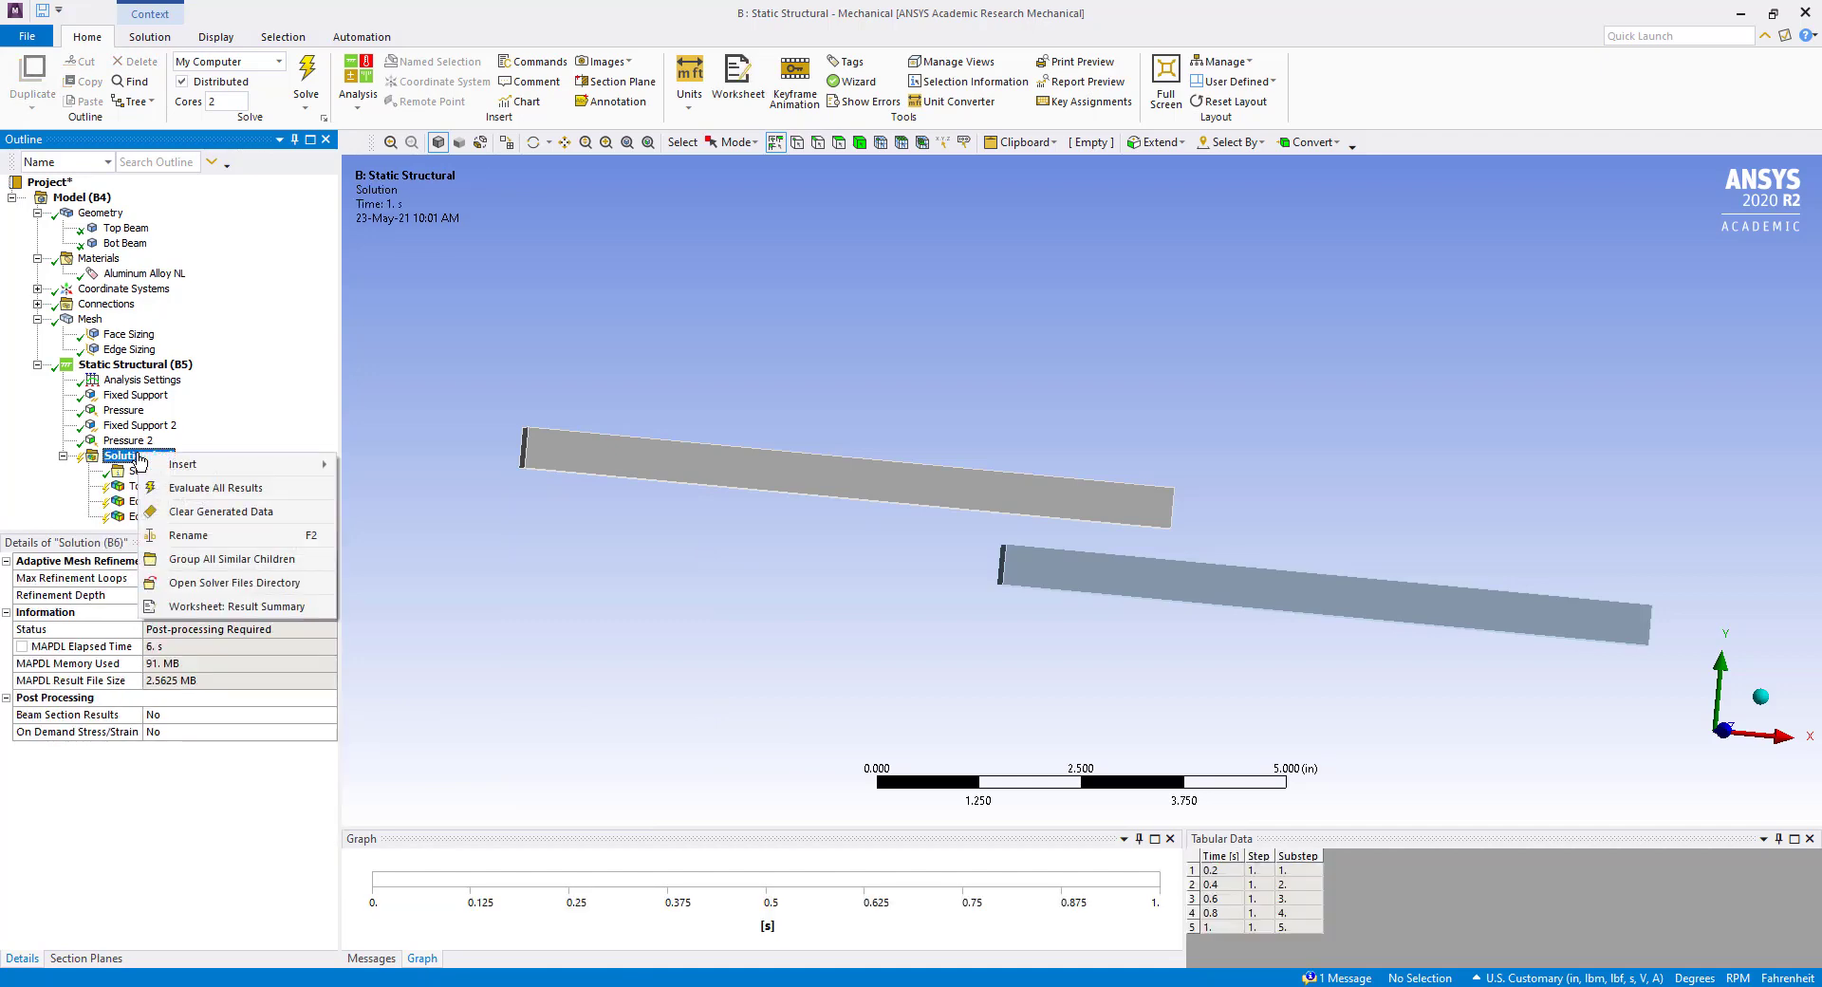
mouse_move(173, 469)
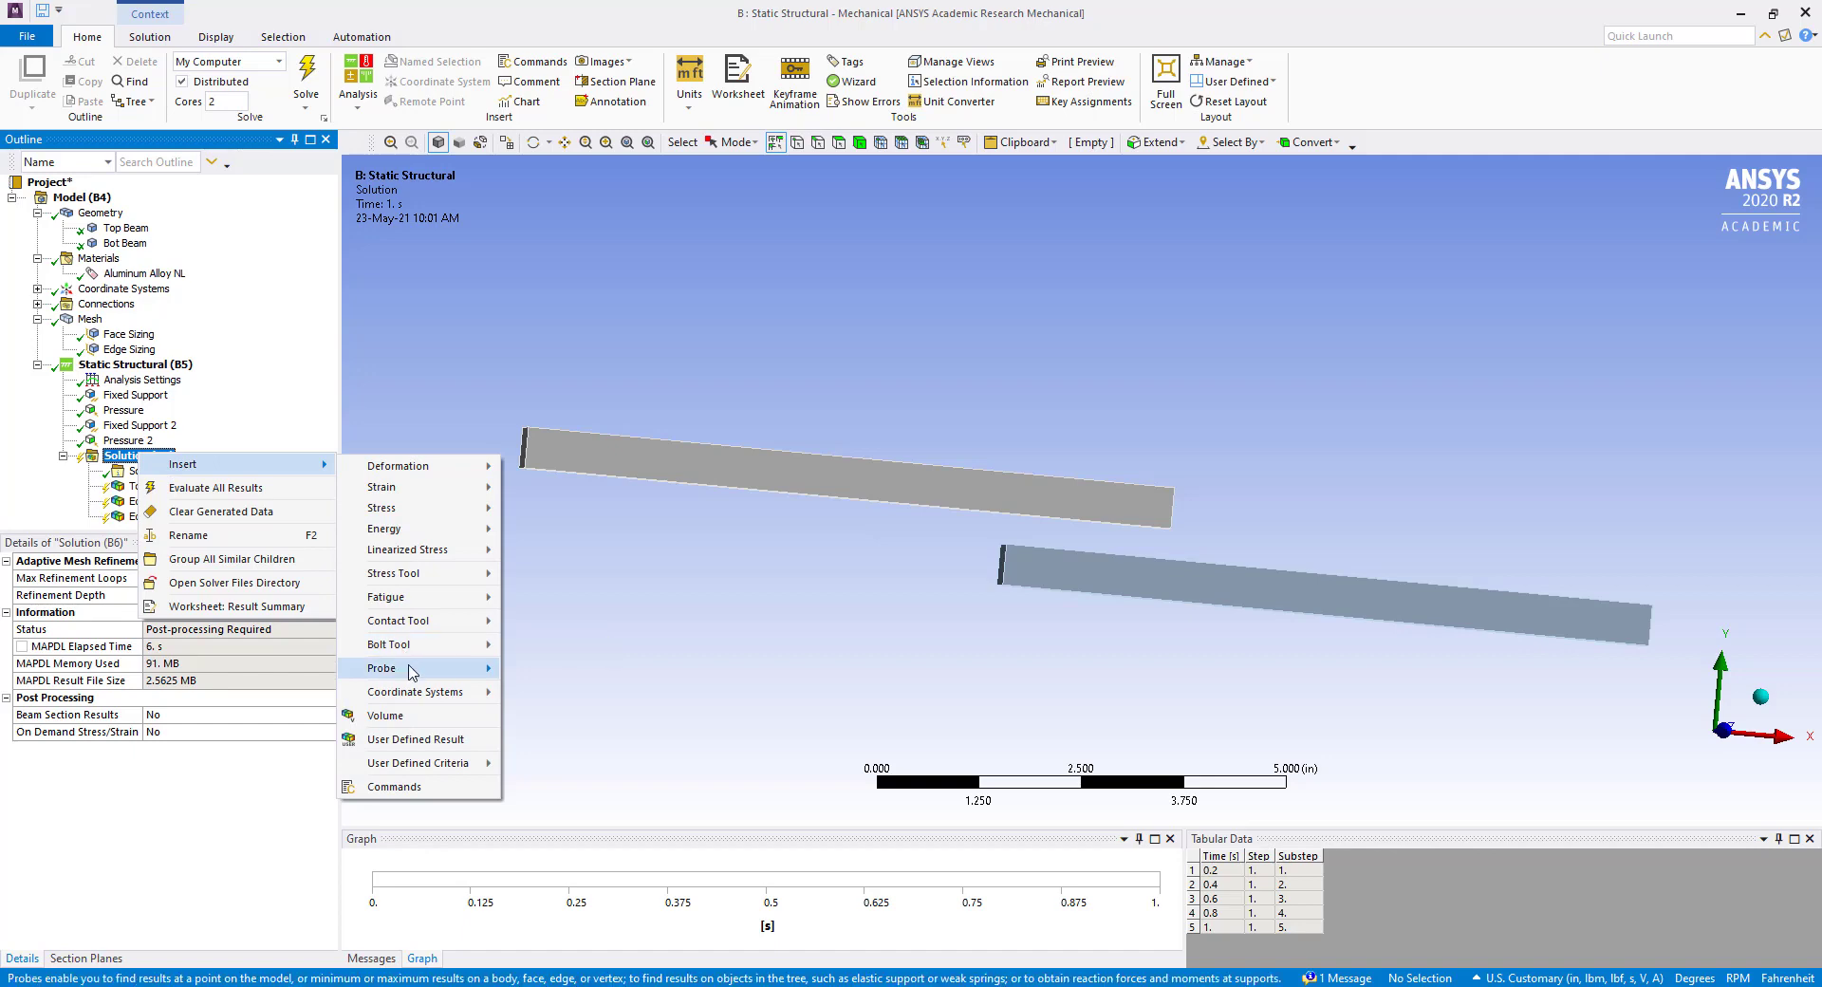
mouse_move(414, 673)
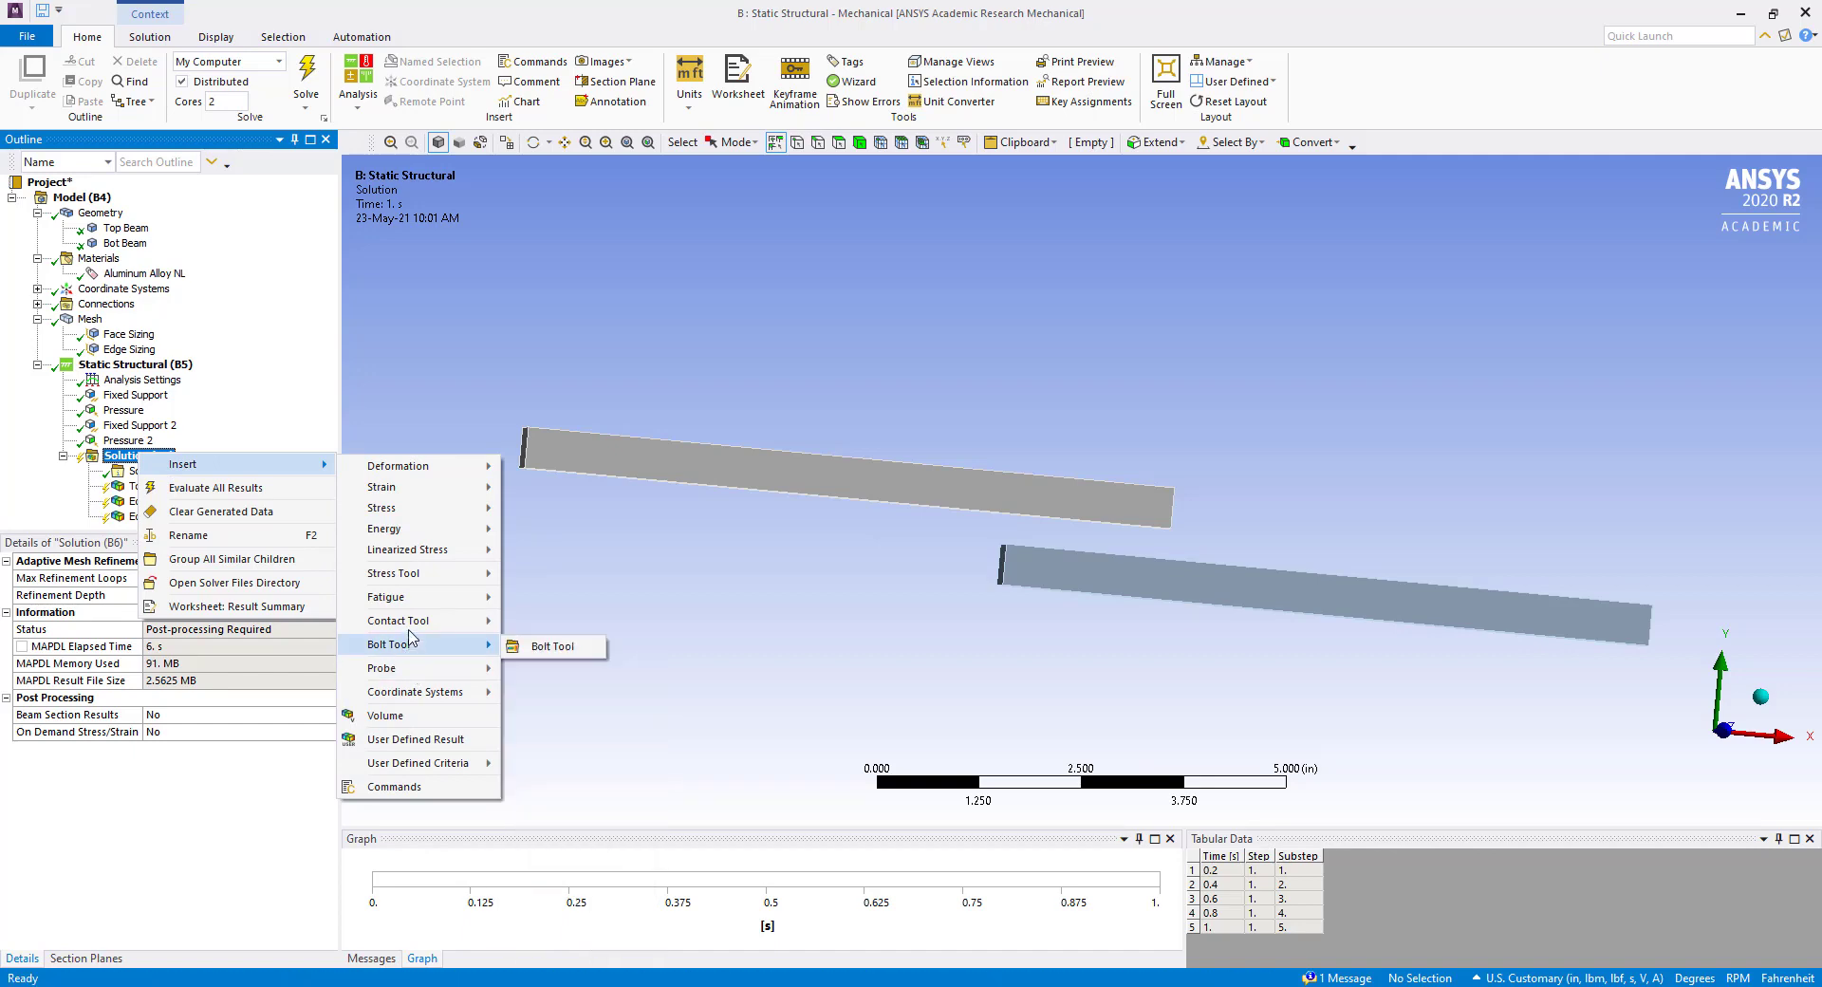
mouse_move(412, 628)
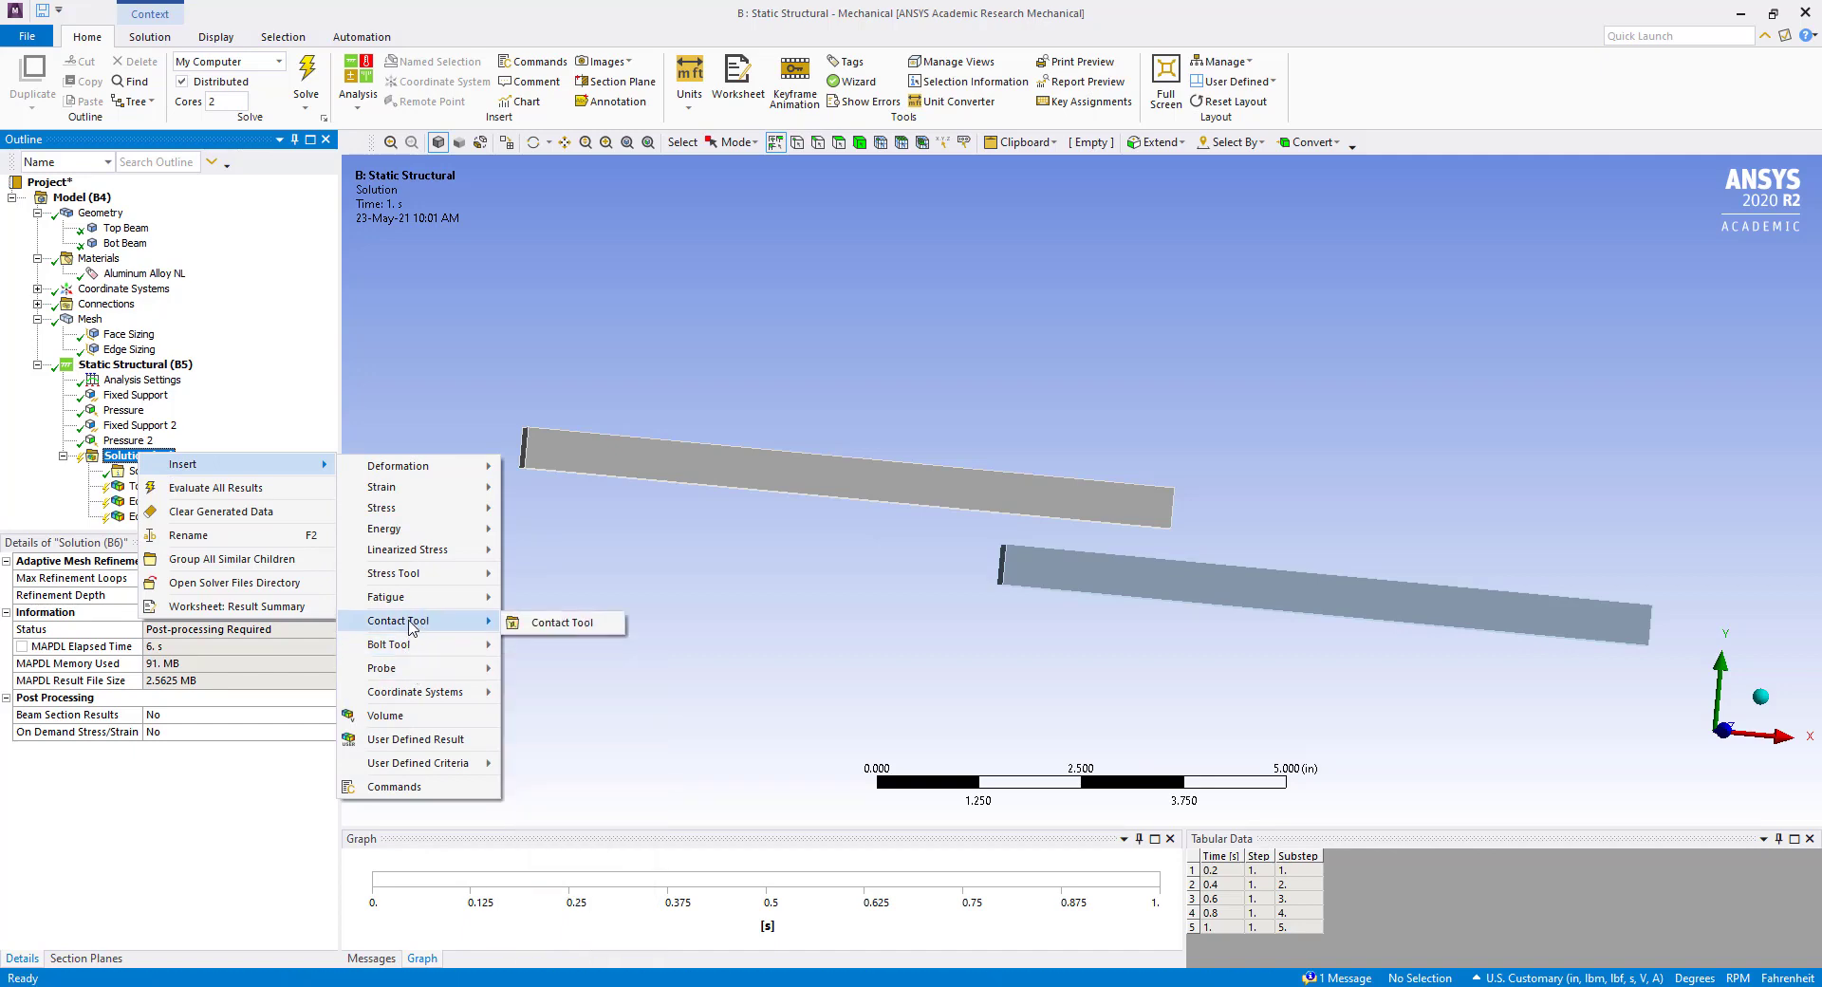
left_click(537, 634)
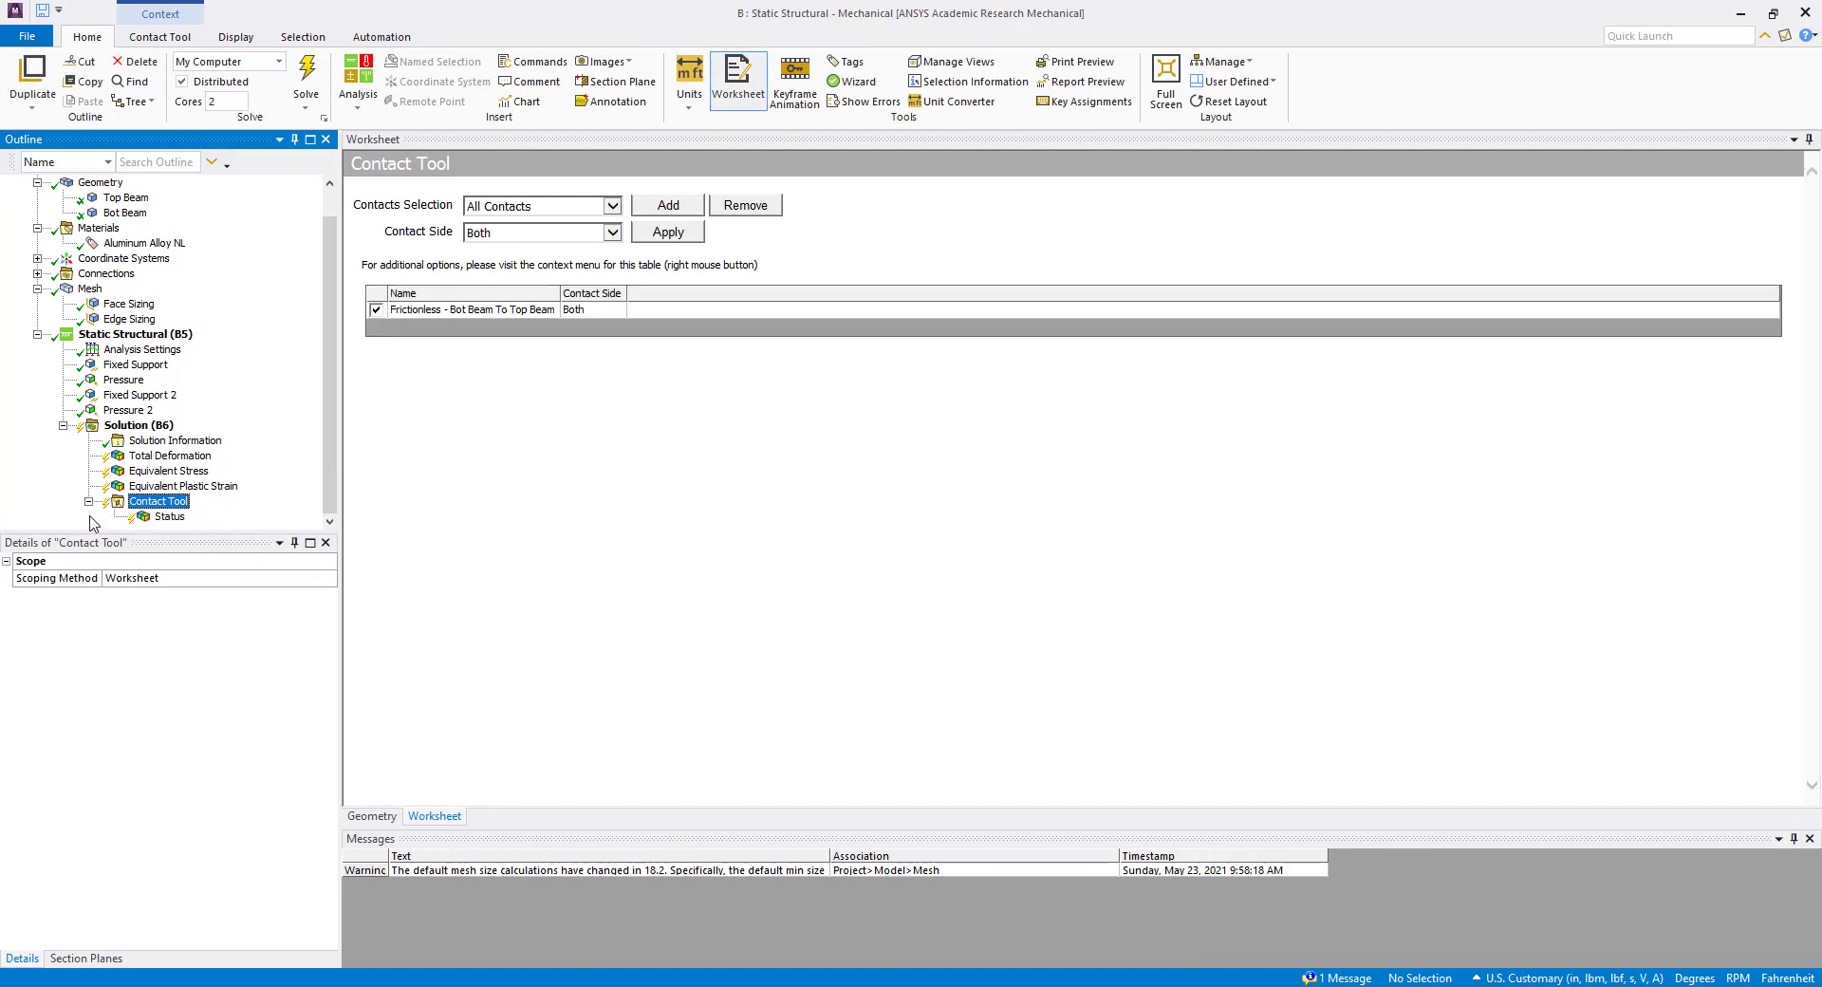
Add a Gap result to the Contact Tool.
right_click(167, 502)
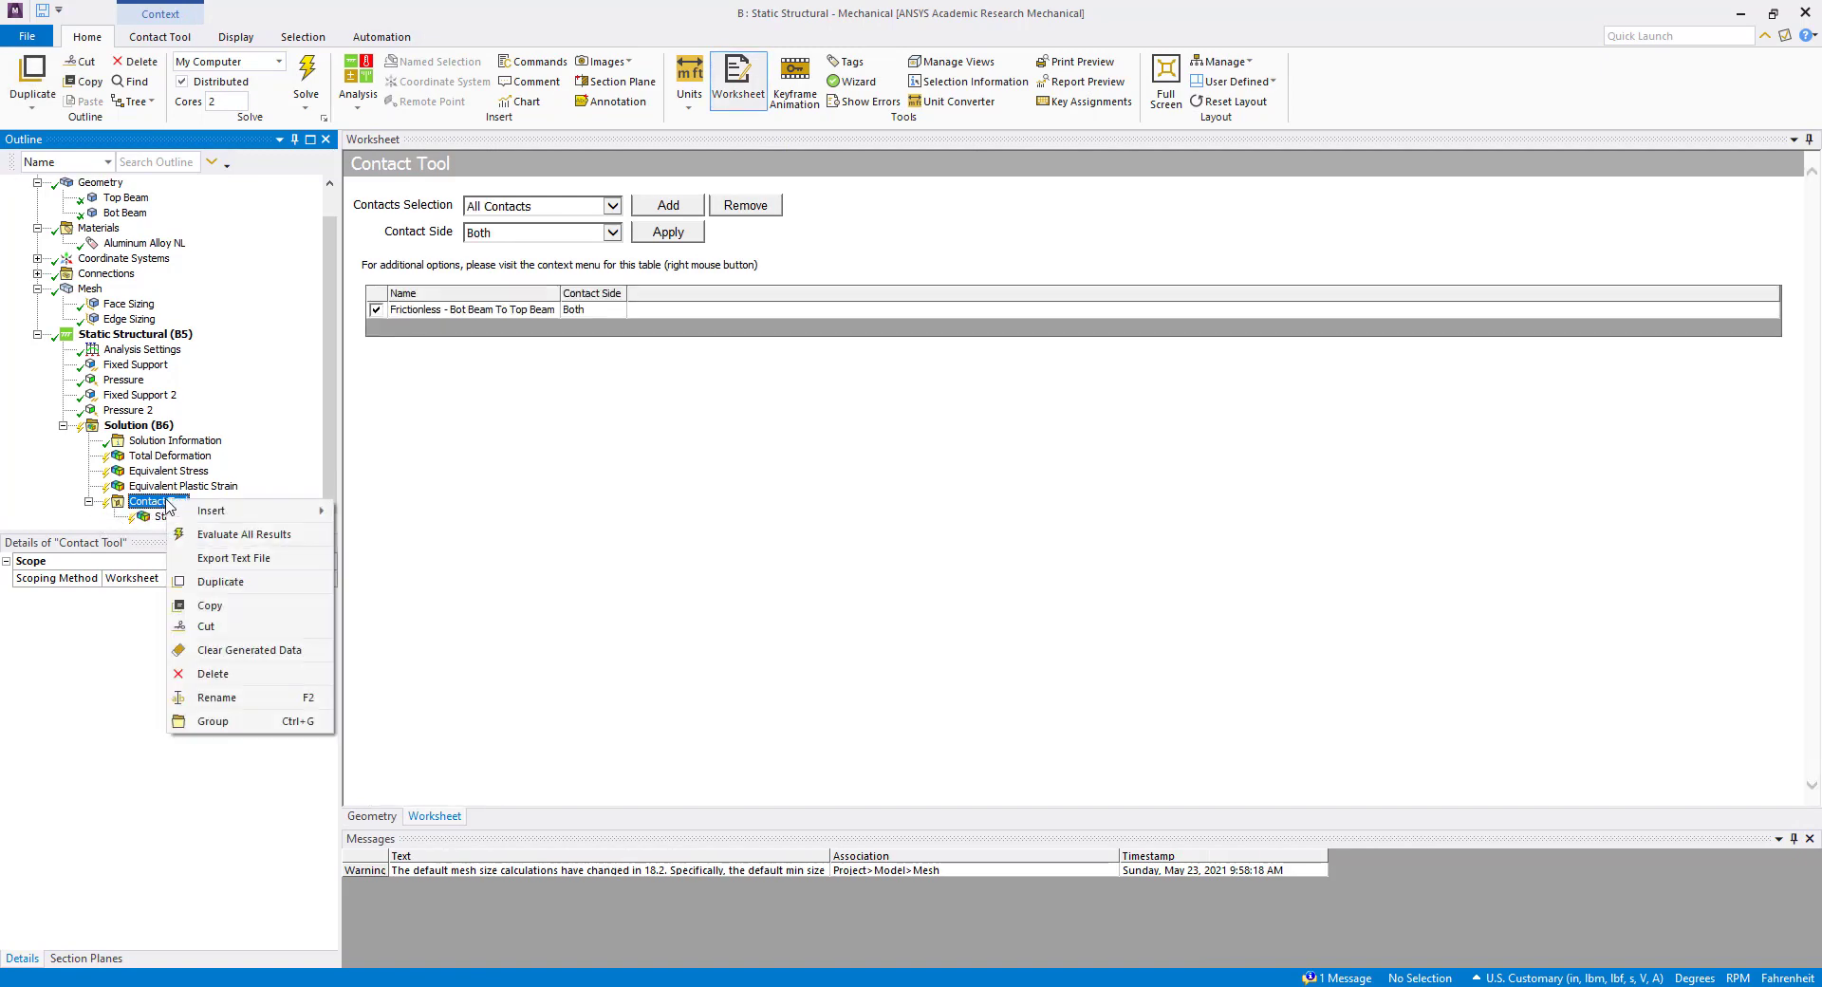
mouse_move(202, 514)
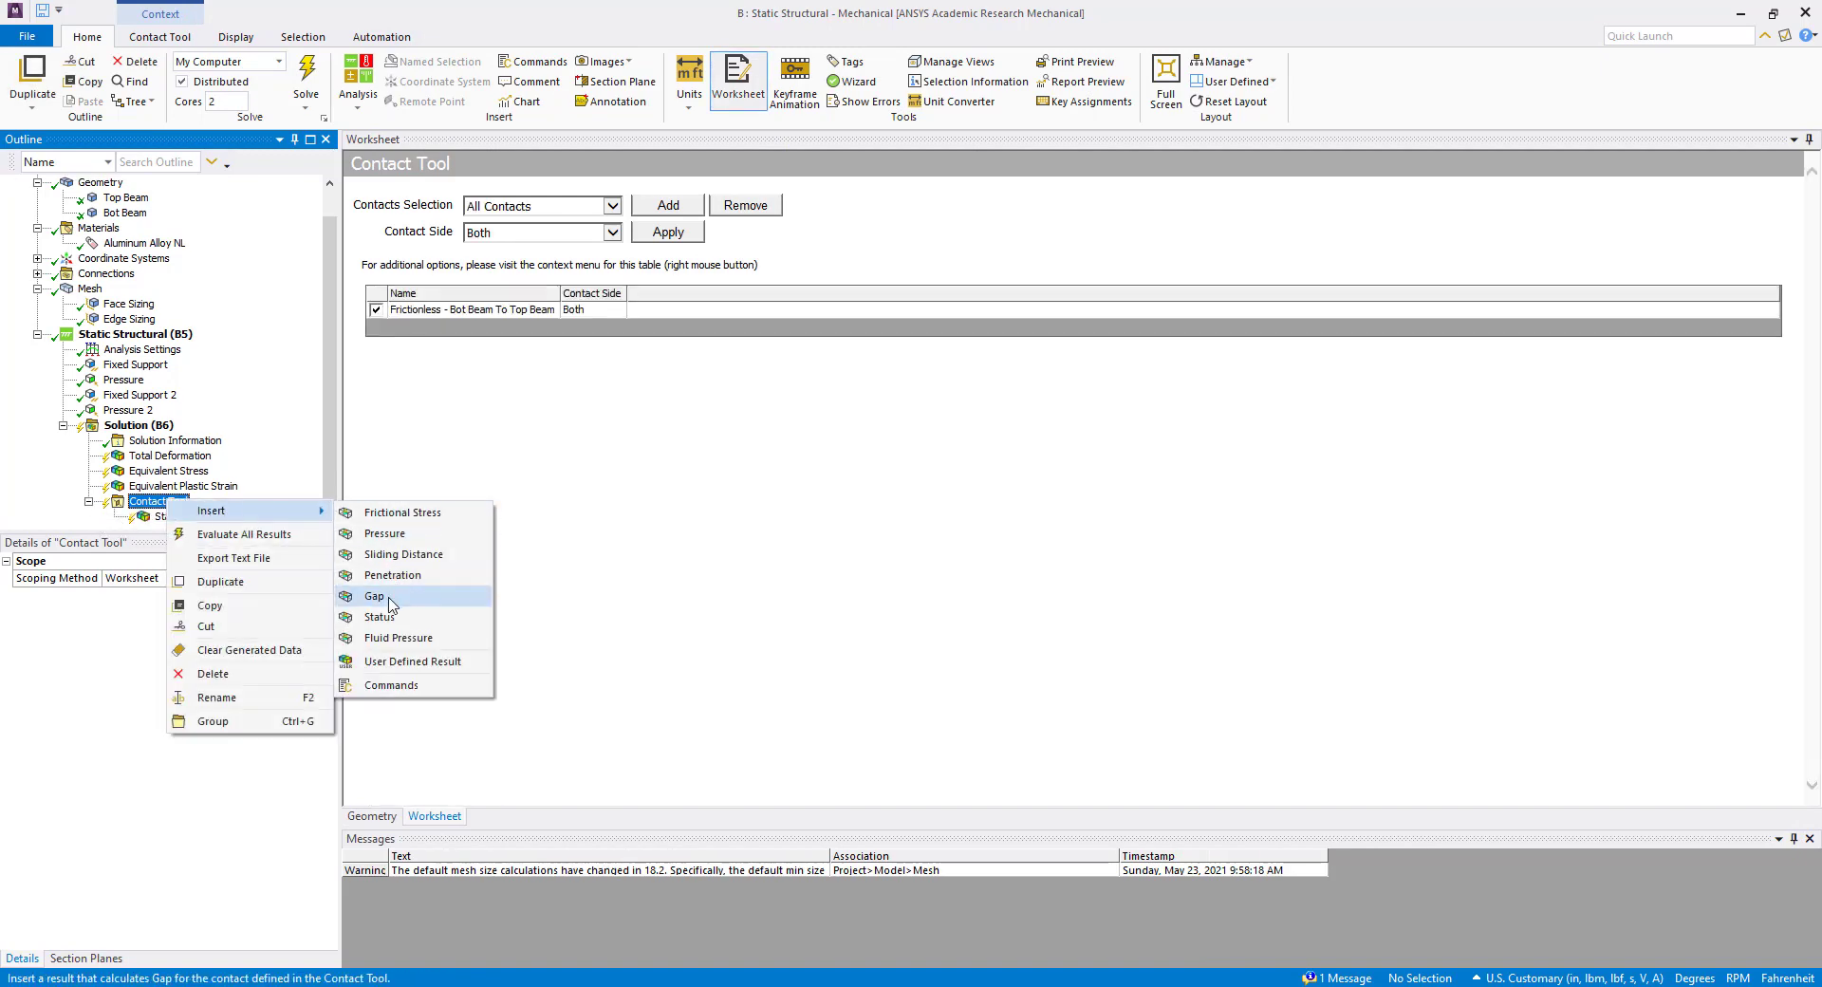
left_click(374, 596)
Evaluate all results of the static structural solution.
right_click(161, 411)
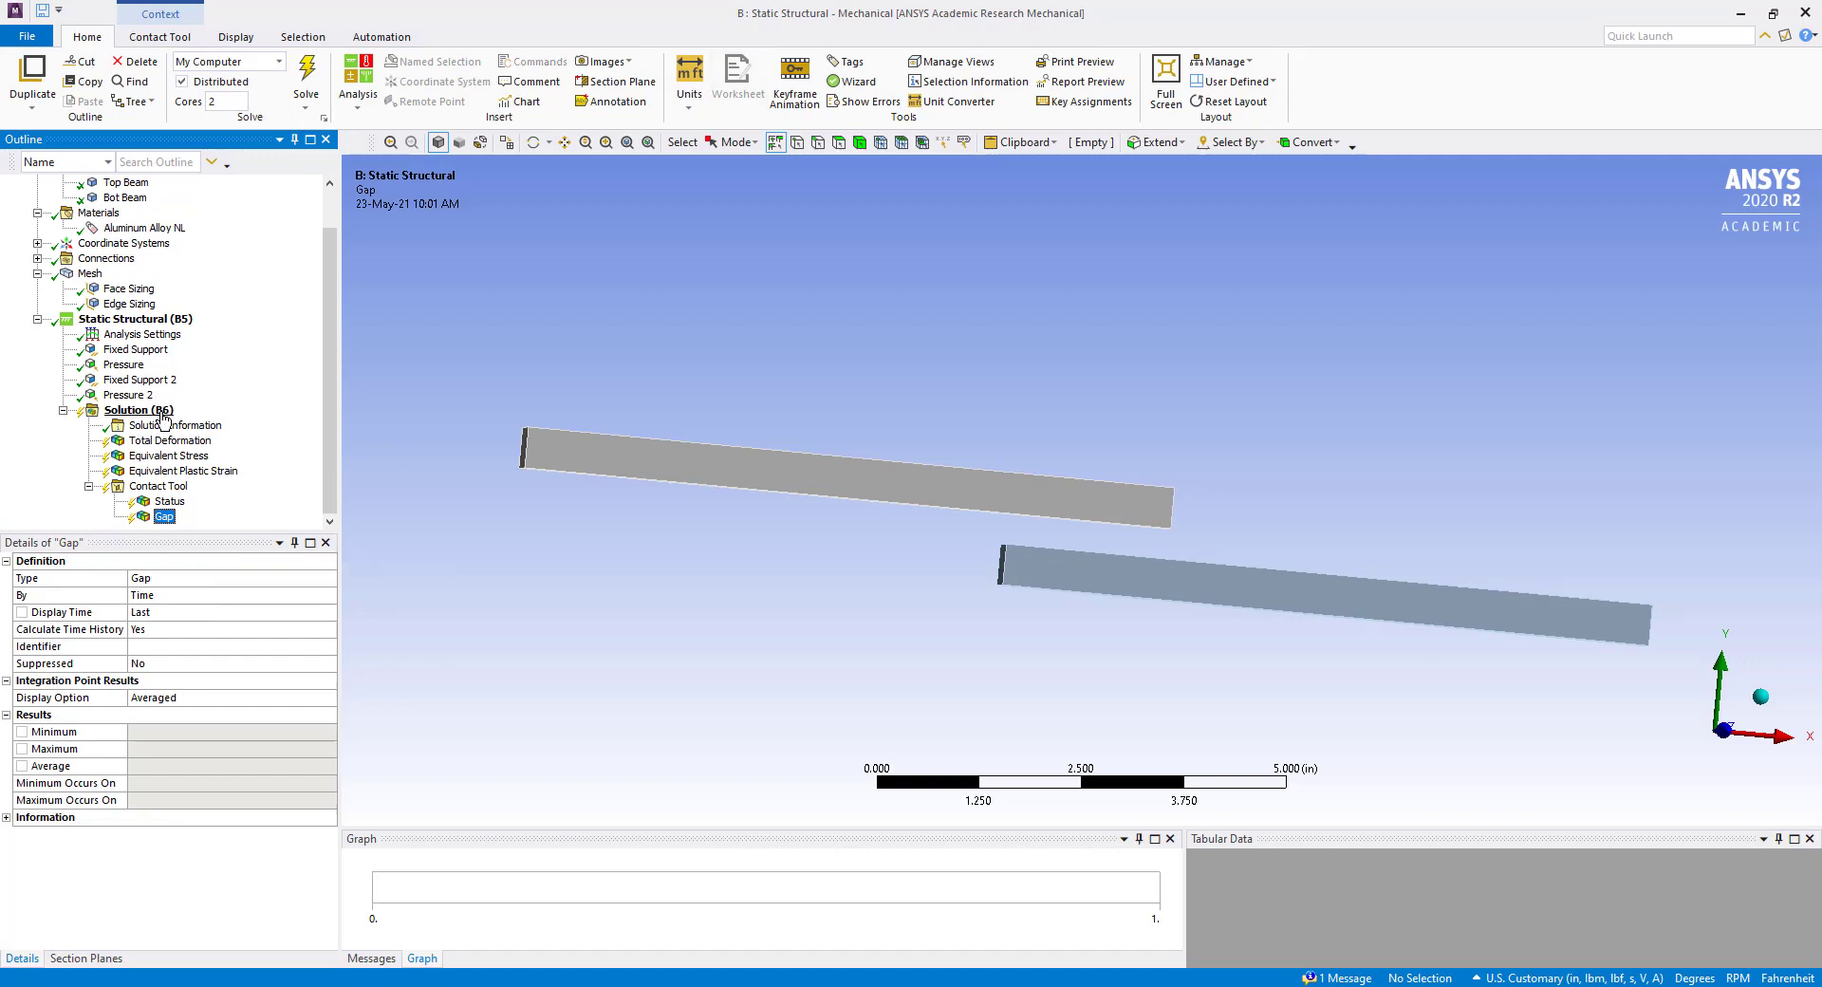
left_click(224, 448)
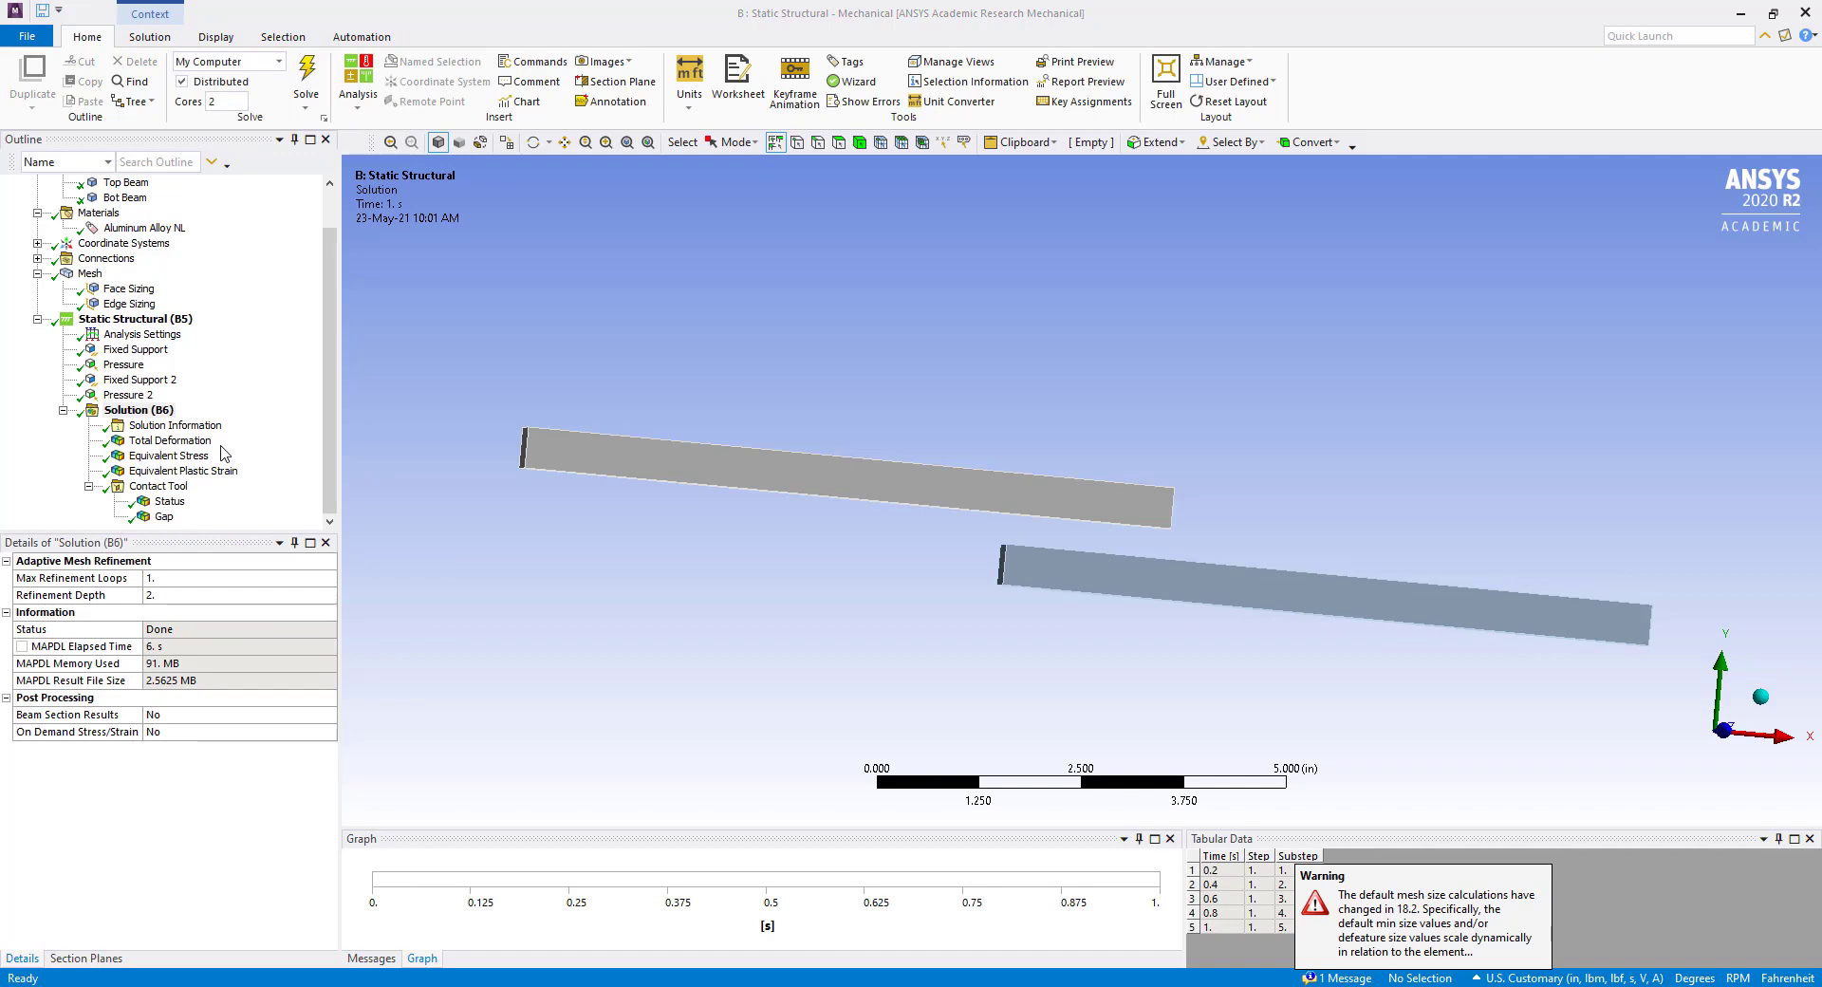
left_click(242, 444)
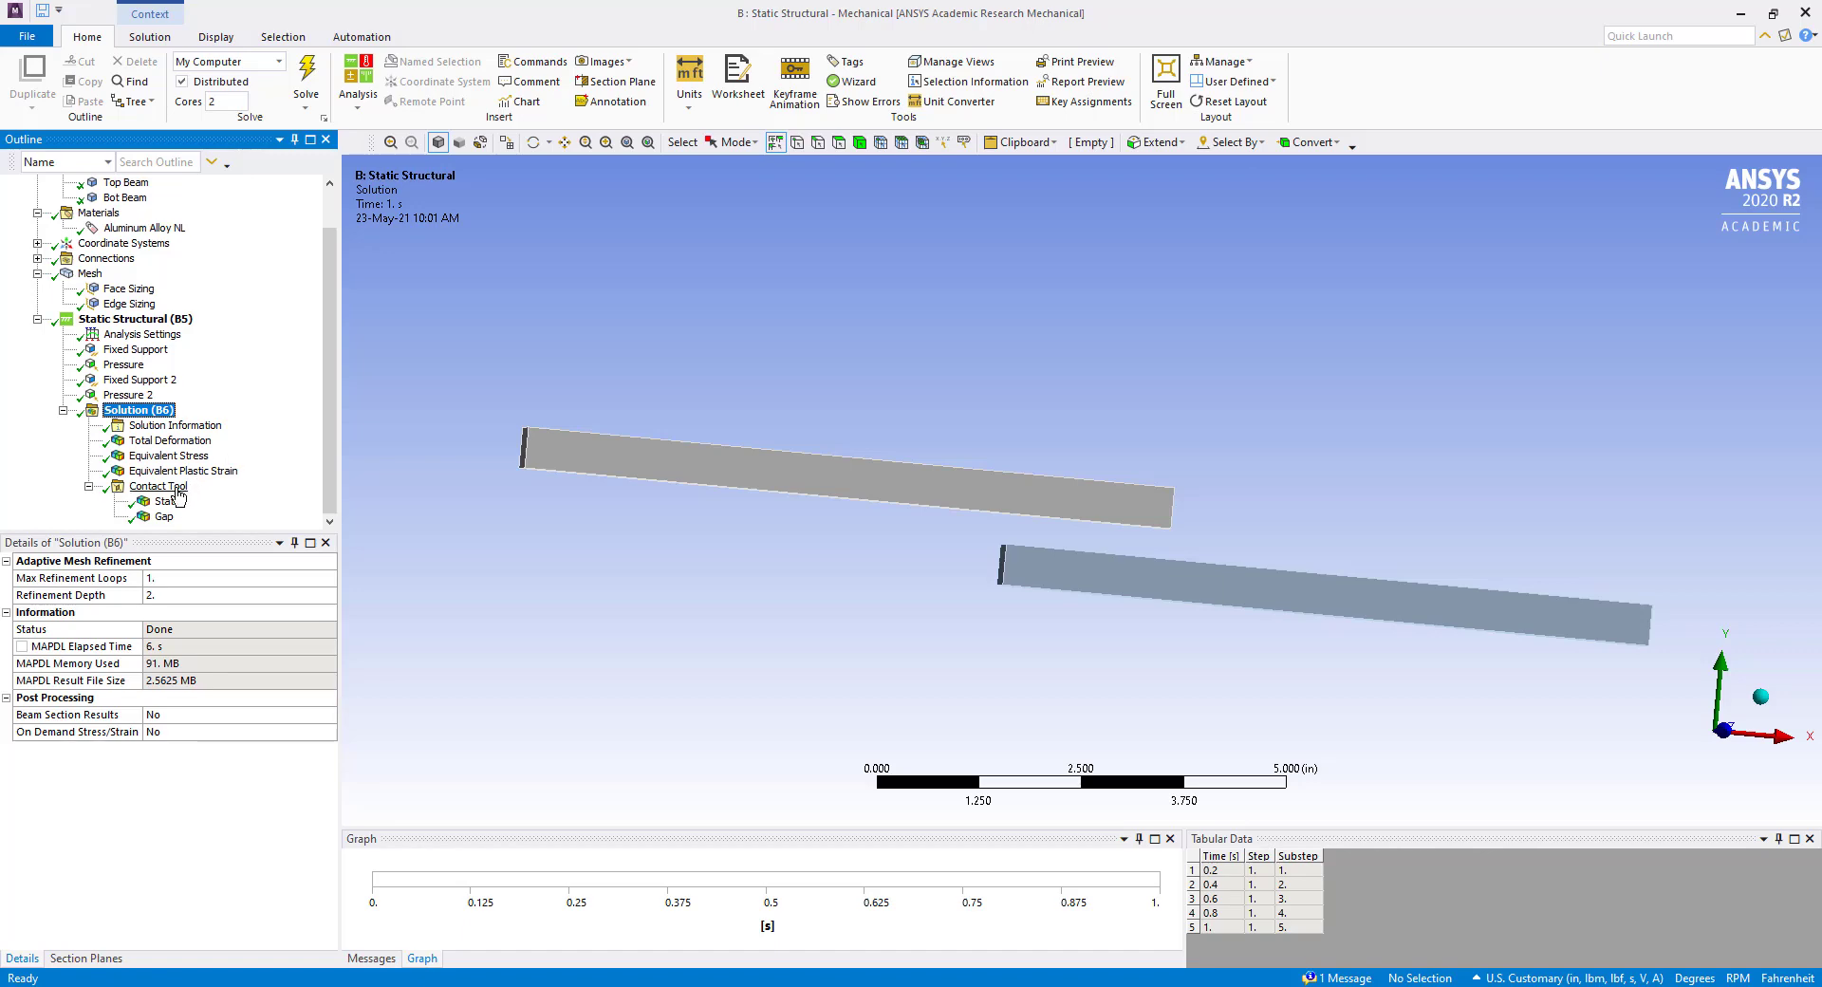
Examine the total deformation of the two beams and animate it over the load history.
left_click(158, 446)
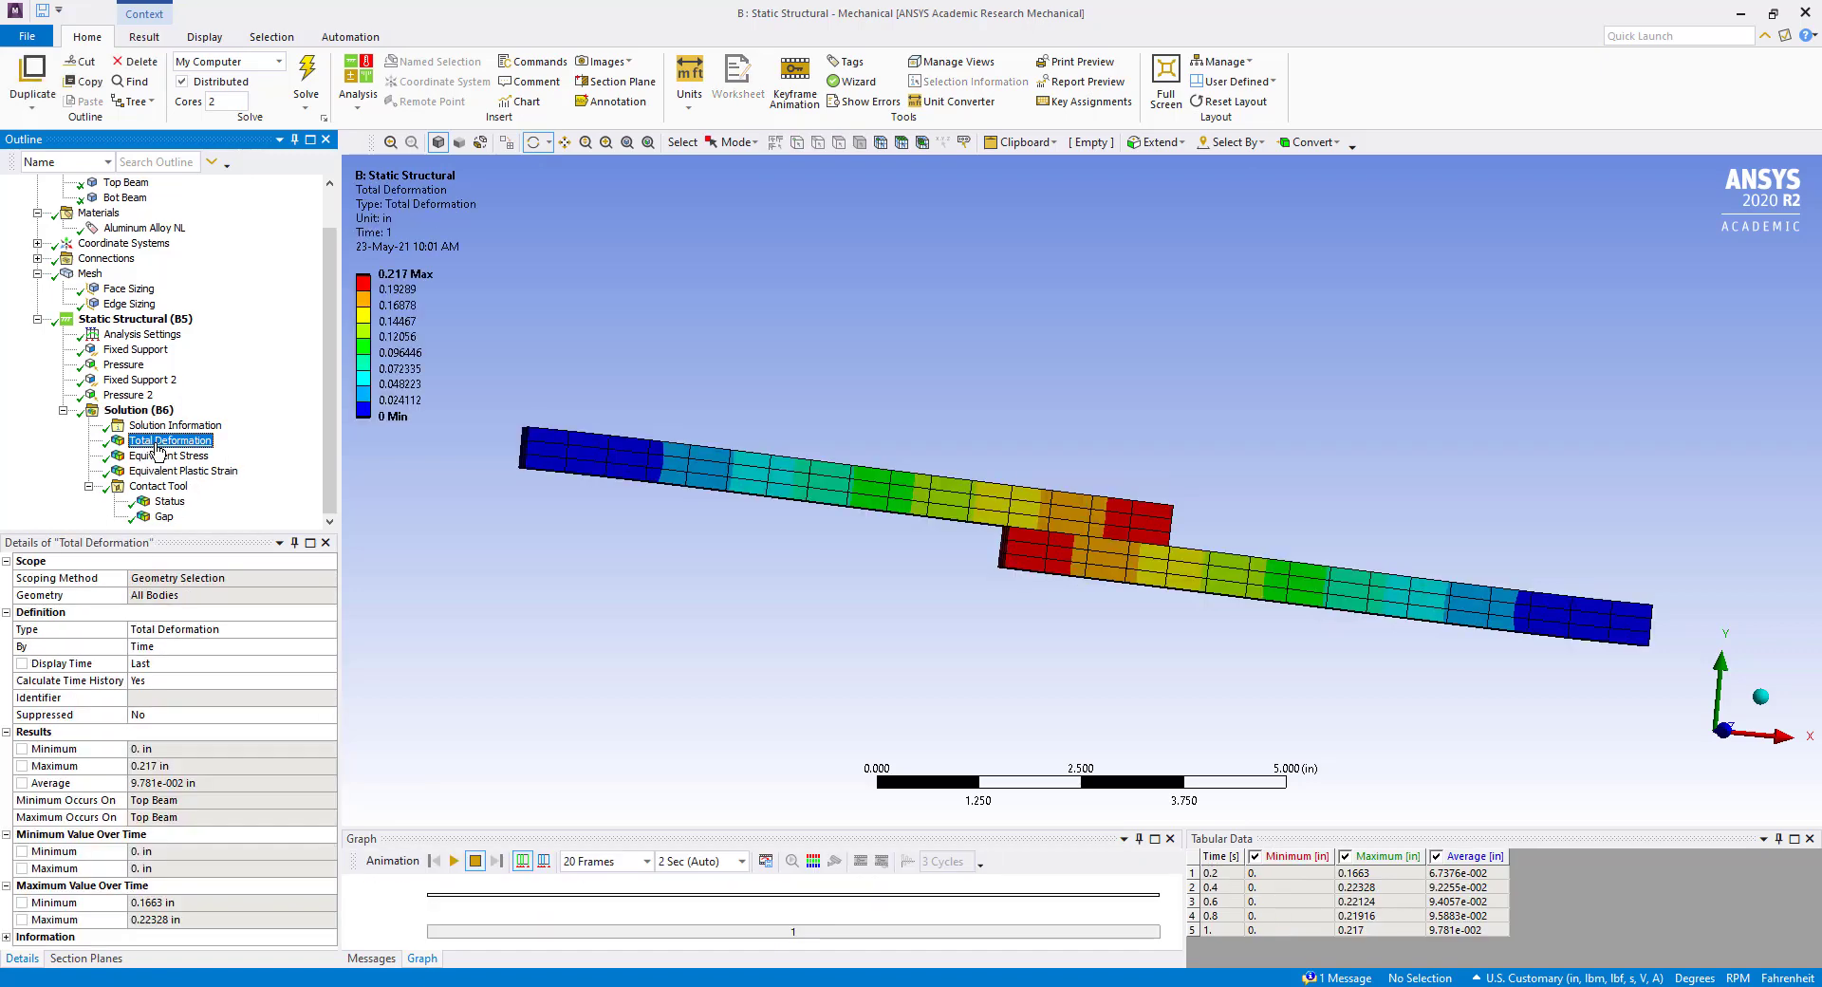
middle_click_drag(937, 550, 792, 615)
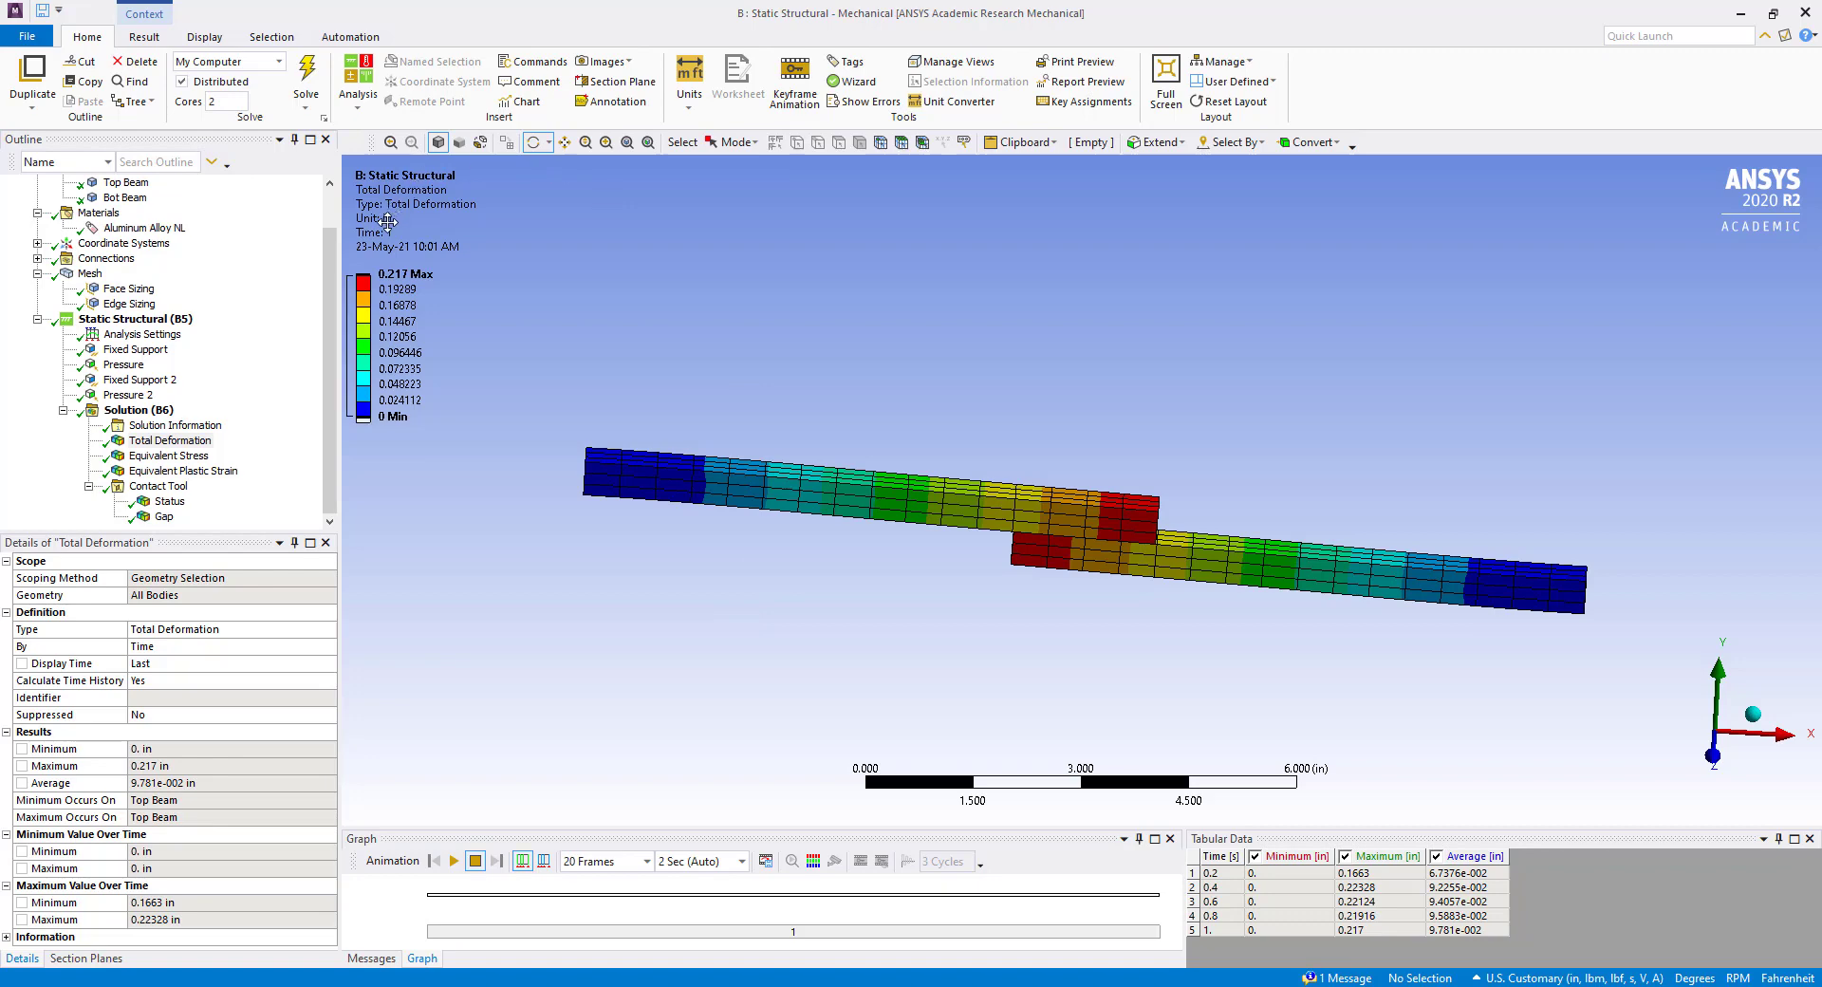
left_click(146, 37)
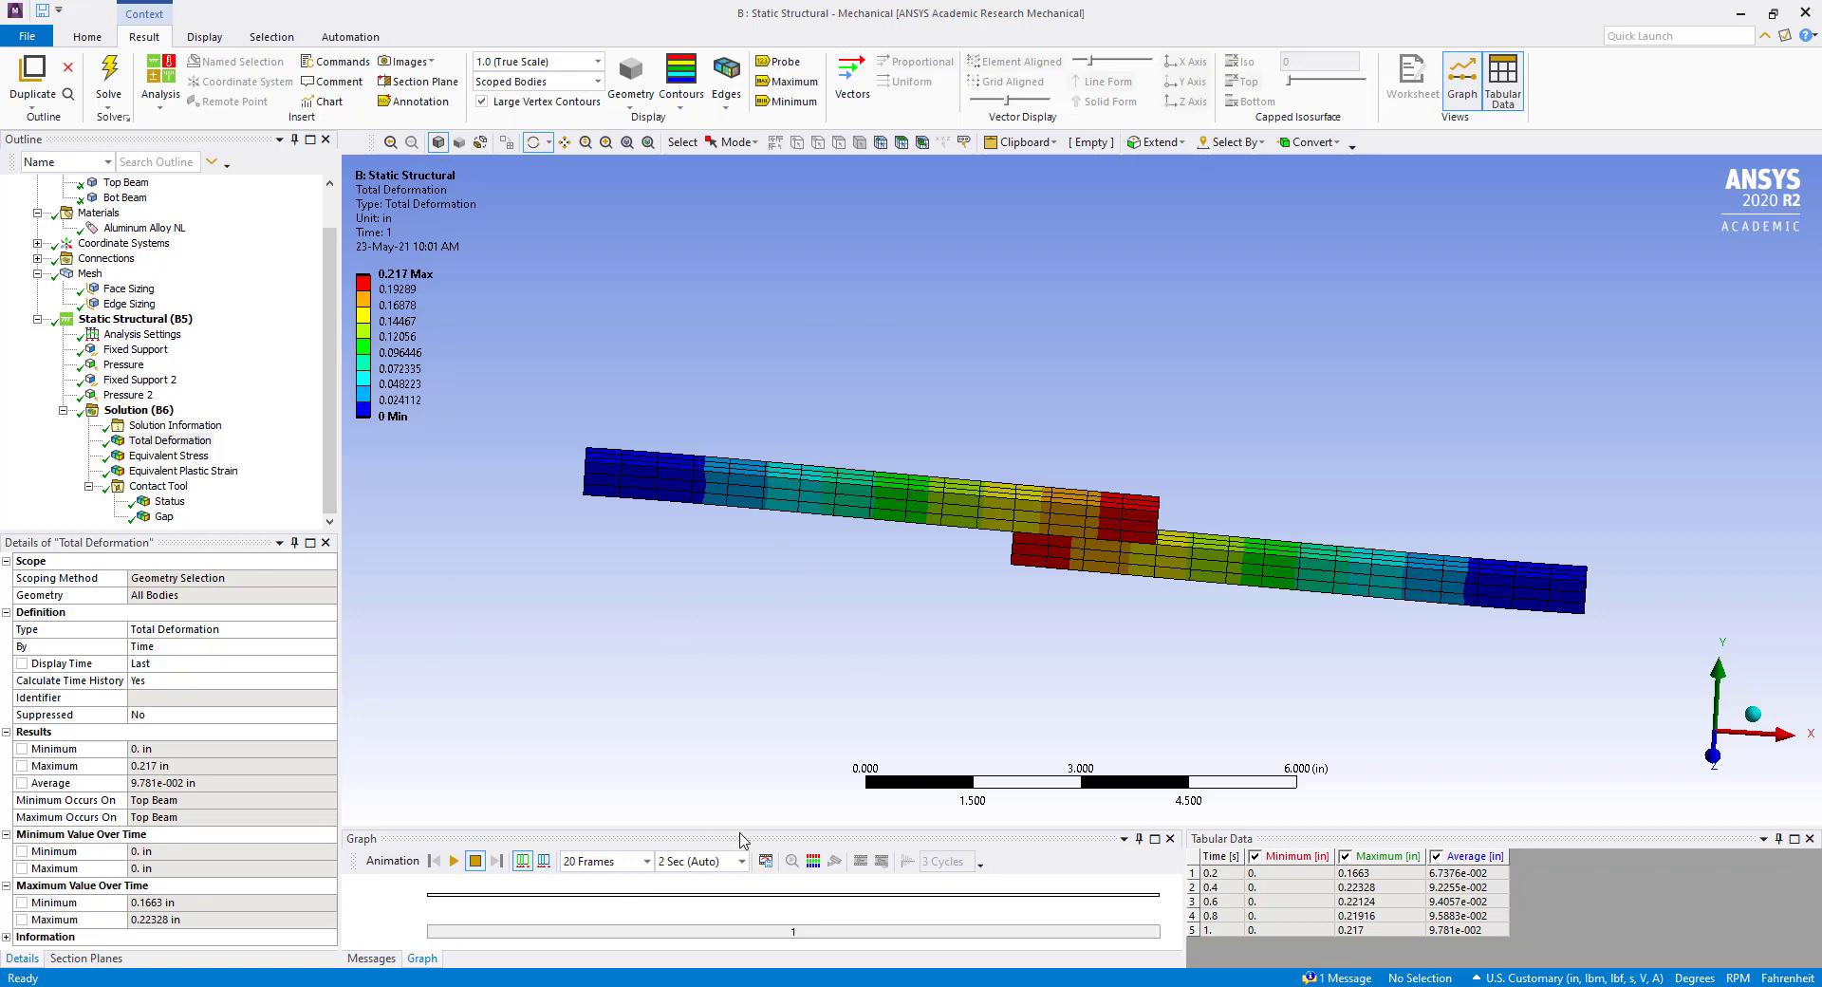
left_click_drag(747, 833, 744, 802)
left_click(456, 861)
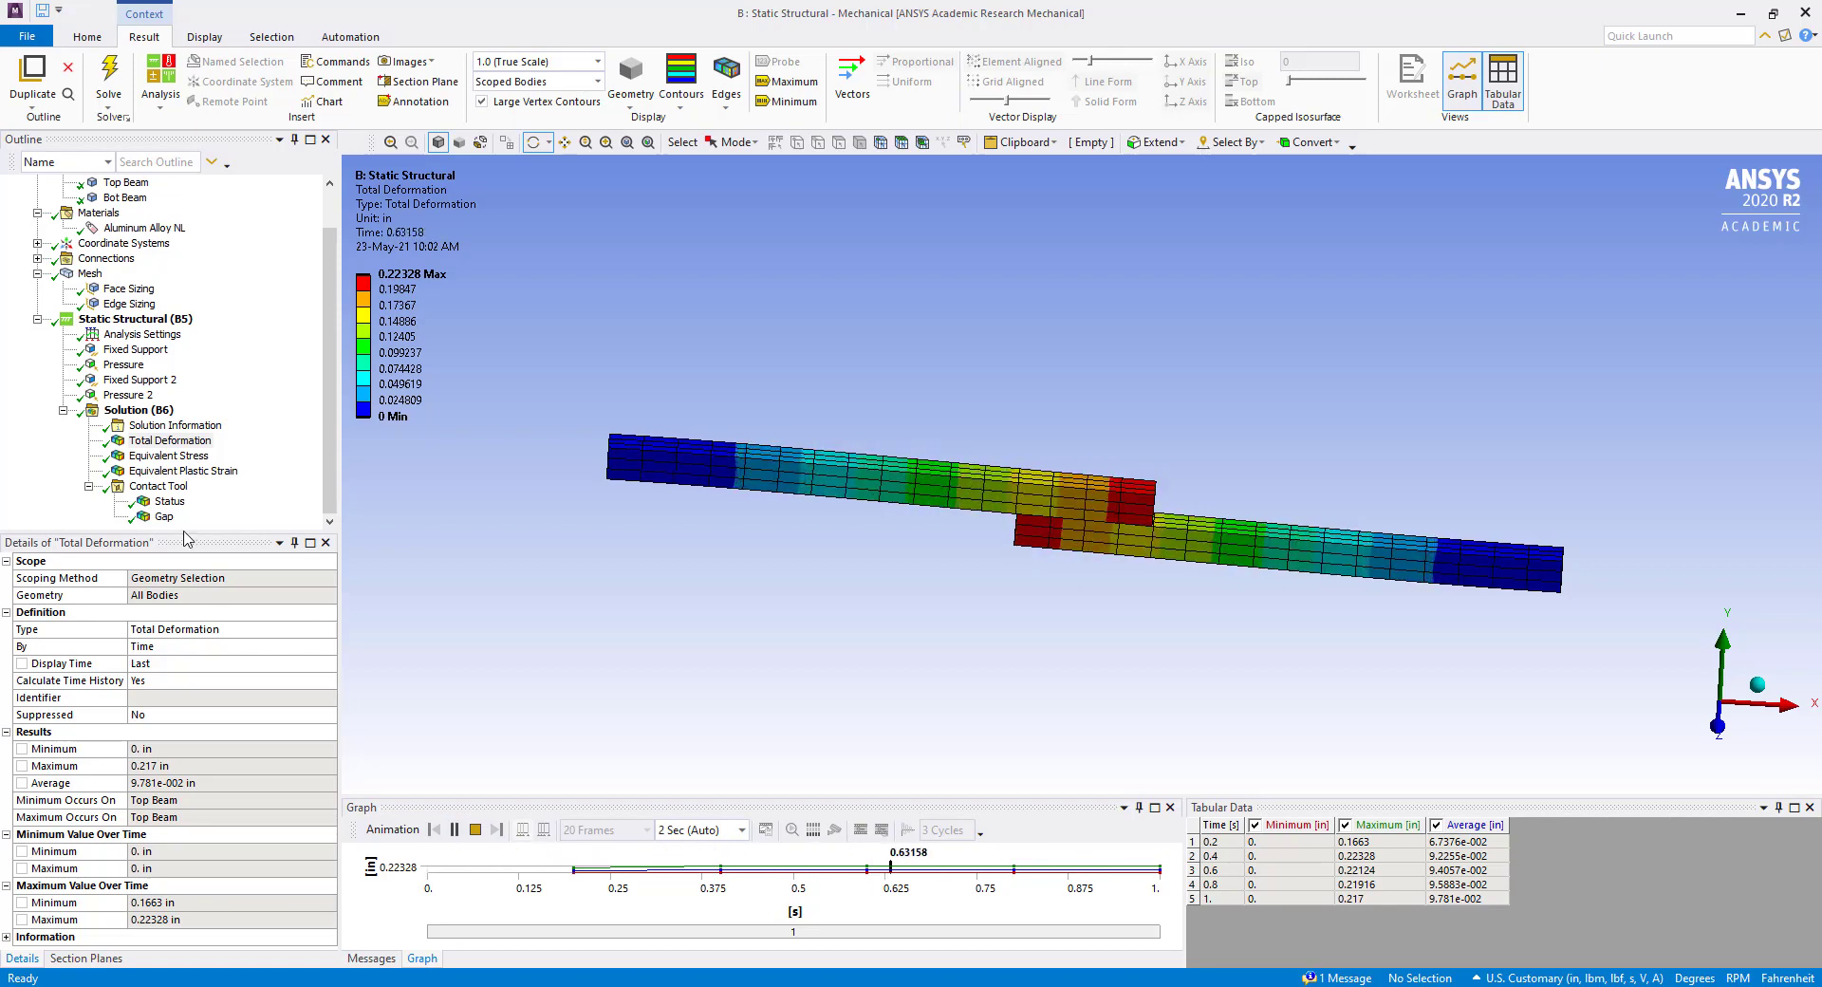
Examine the contact status and gap results on the overlapping beam faces and animate both over time.
left_click(169, 501)
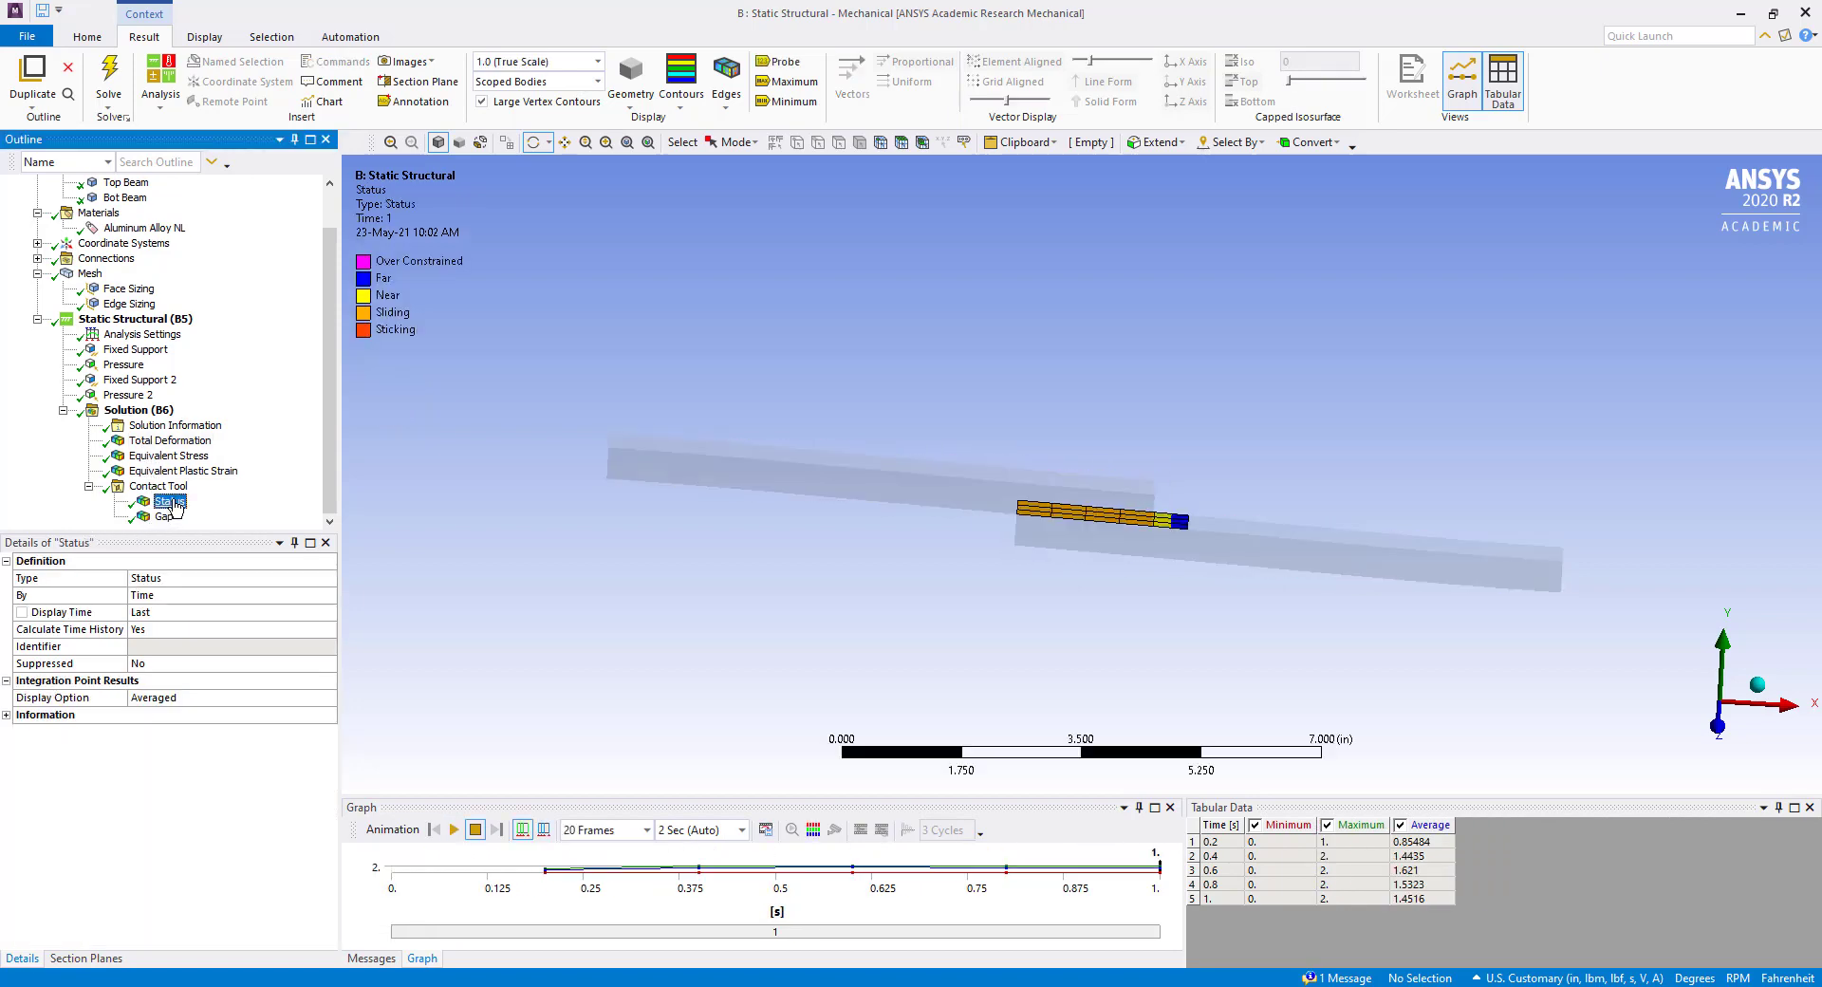
scroll(1053, 517, "up", 5)
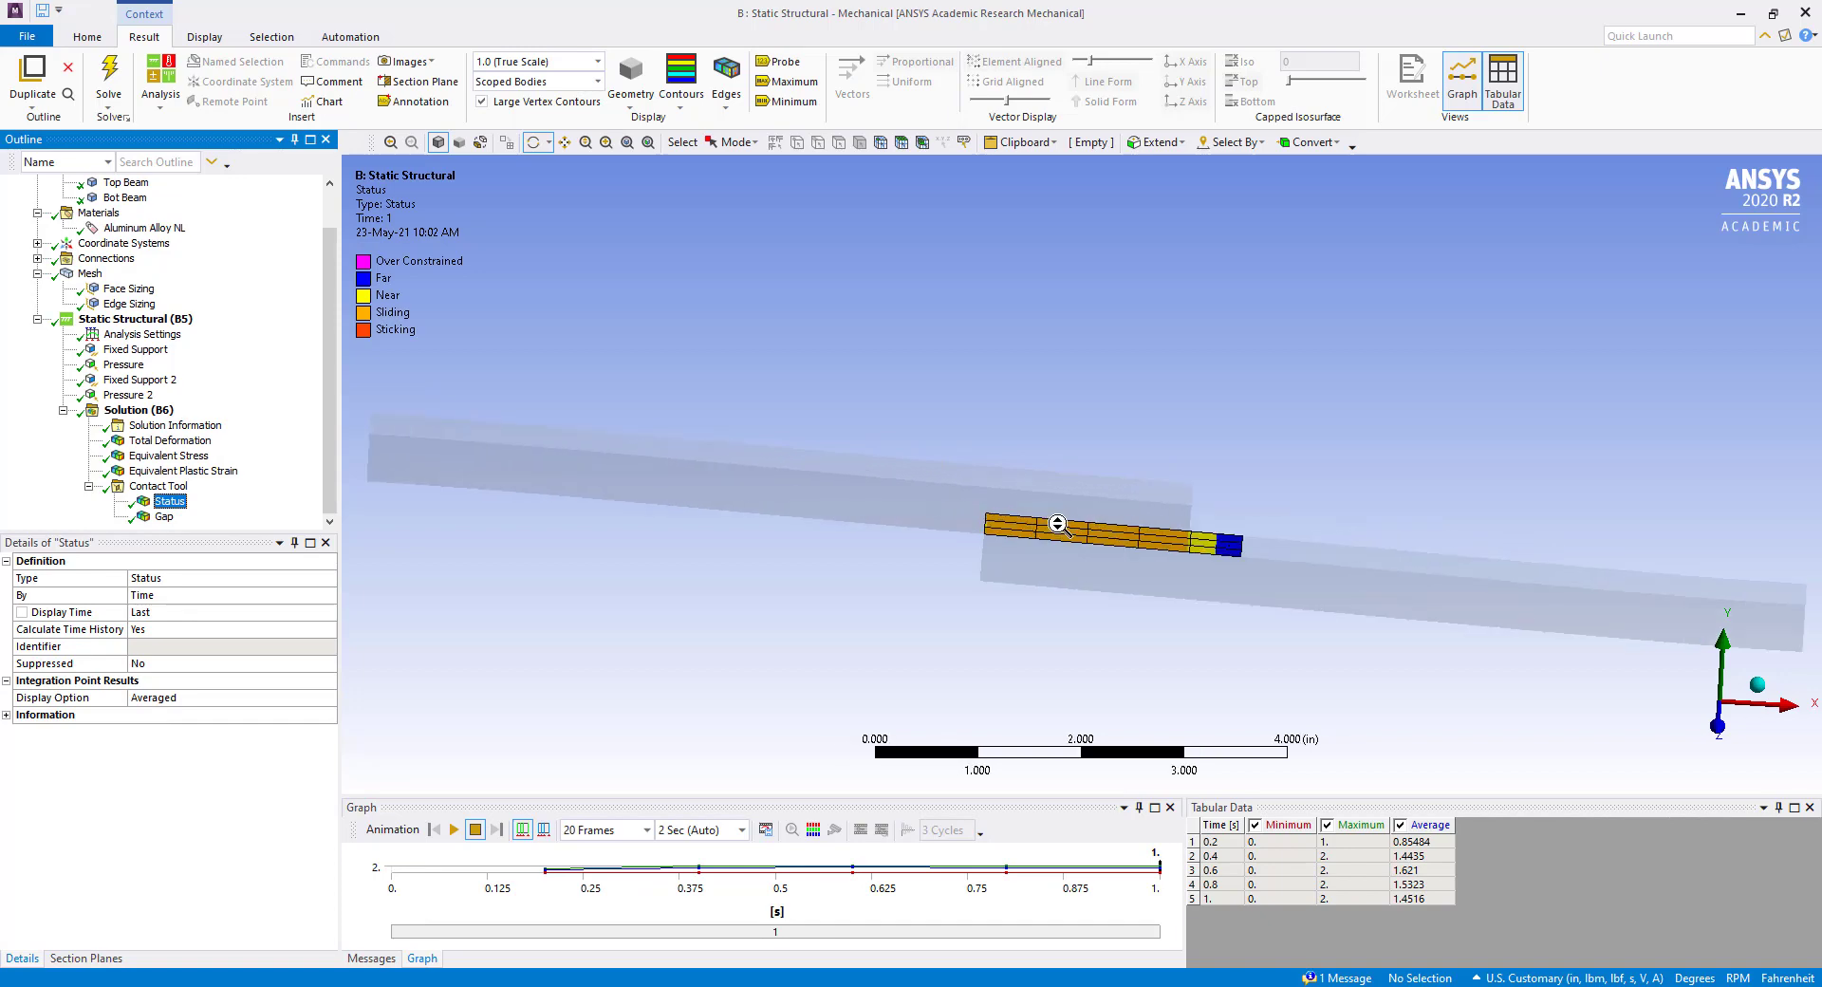
left_click_drag(1057, 525, 1063, 588)
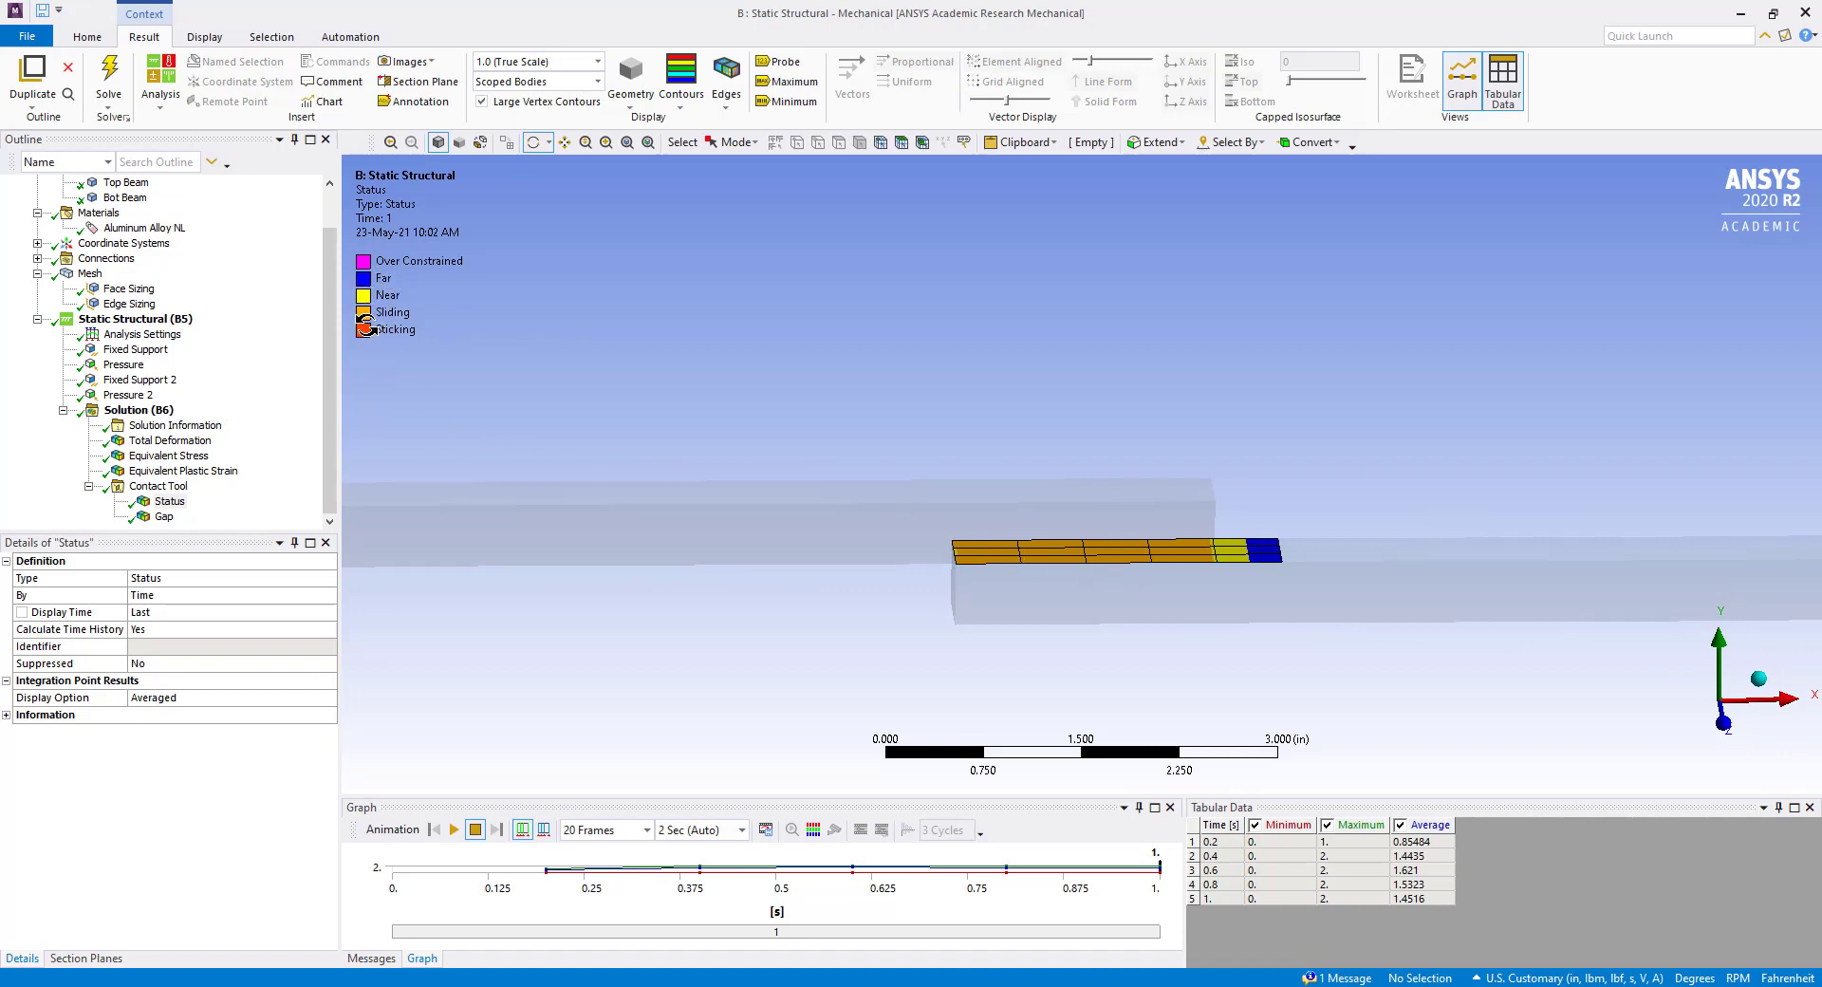
left_click_drag(1115, 559, 1120, 621)
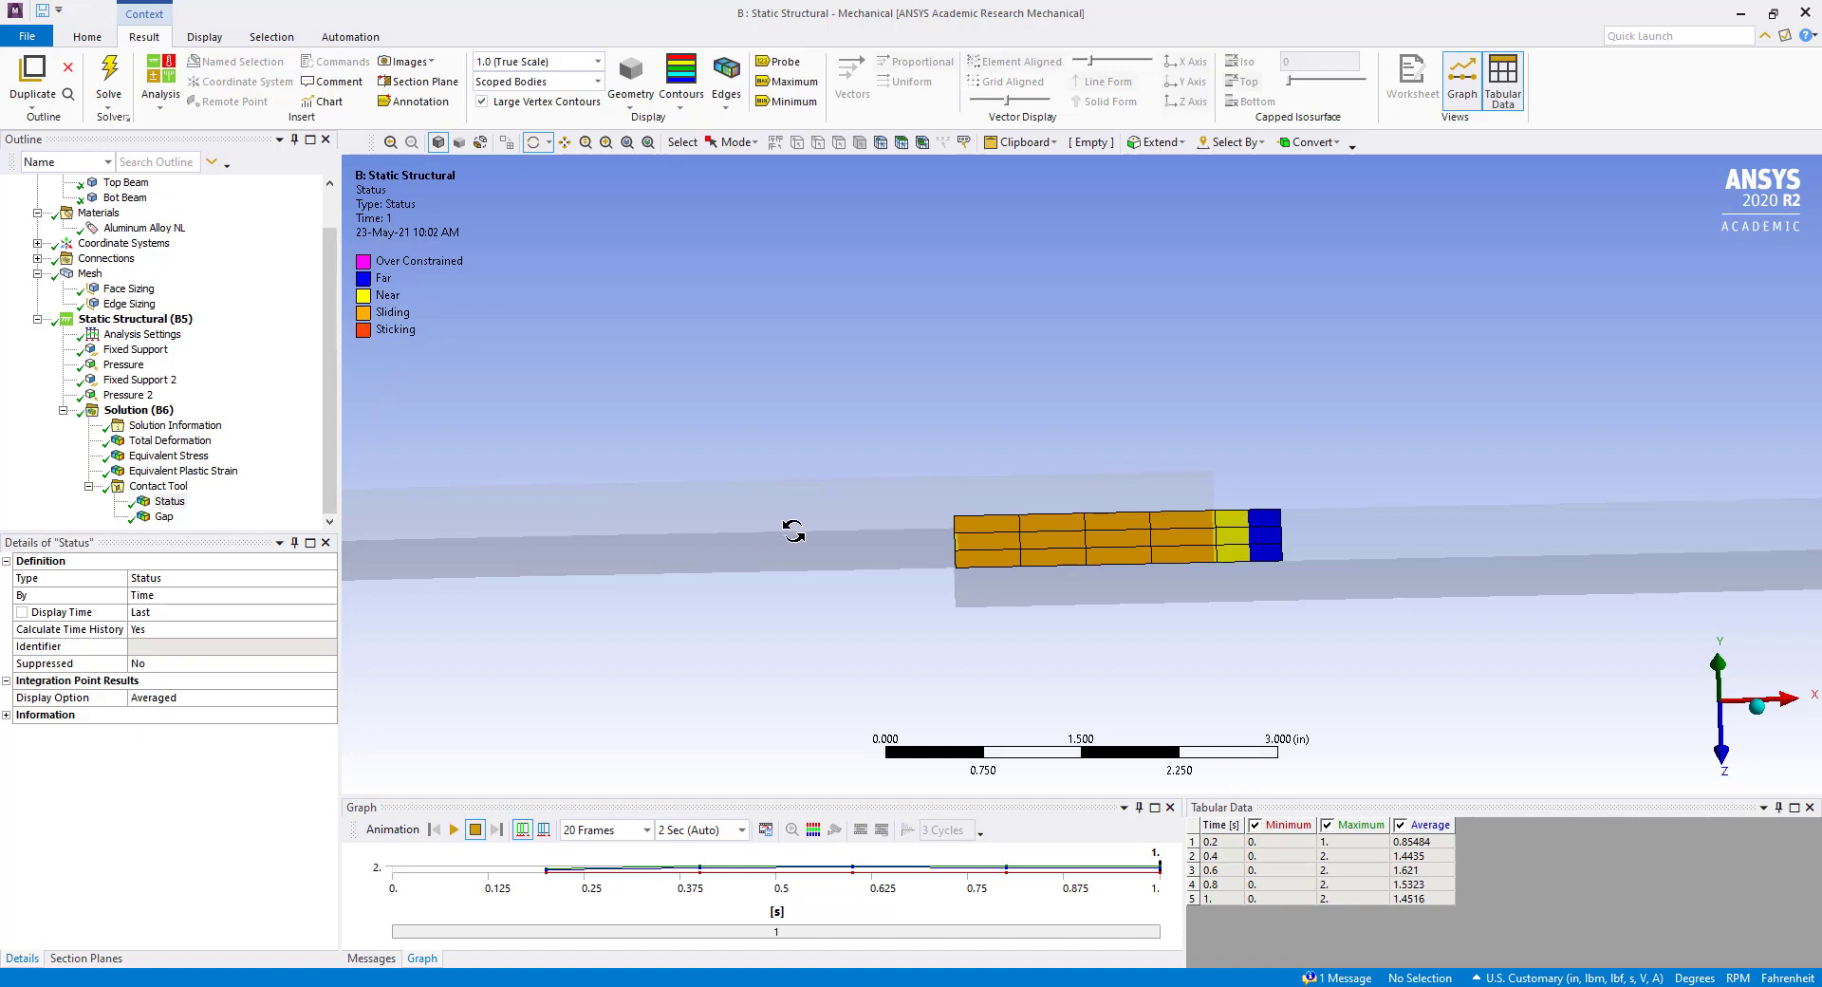
scroll(793, 531, "down", 1)
left_click_drag(793, 531, 932, 559)
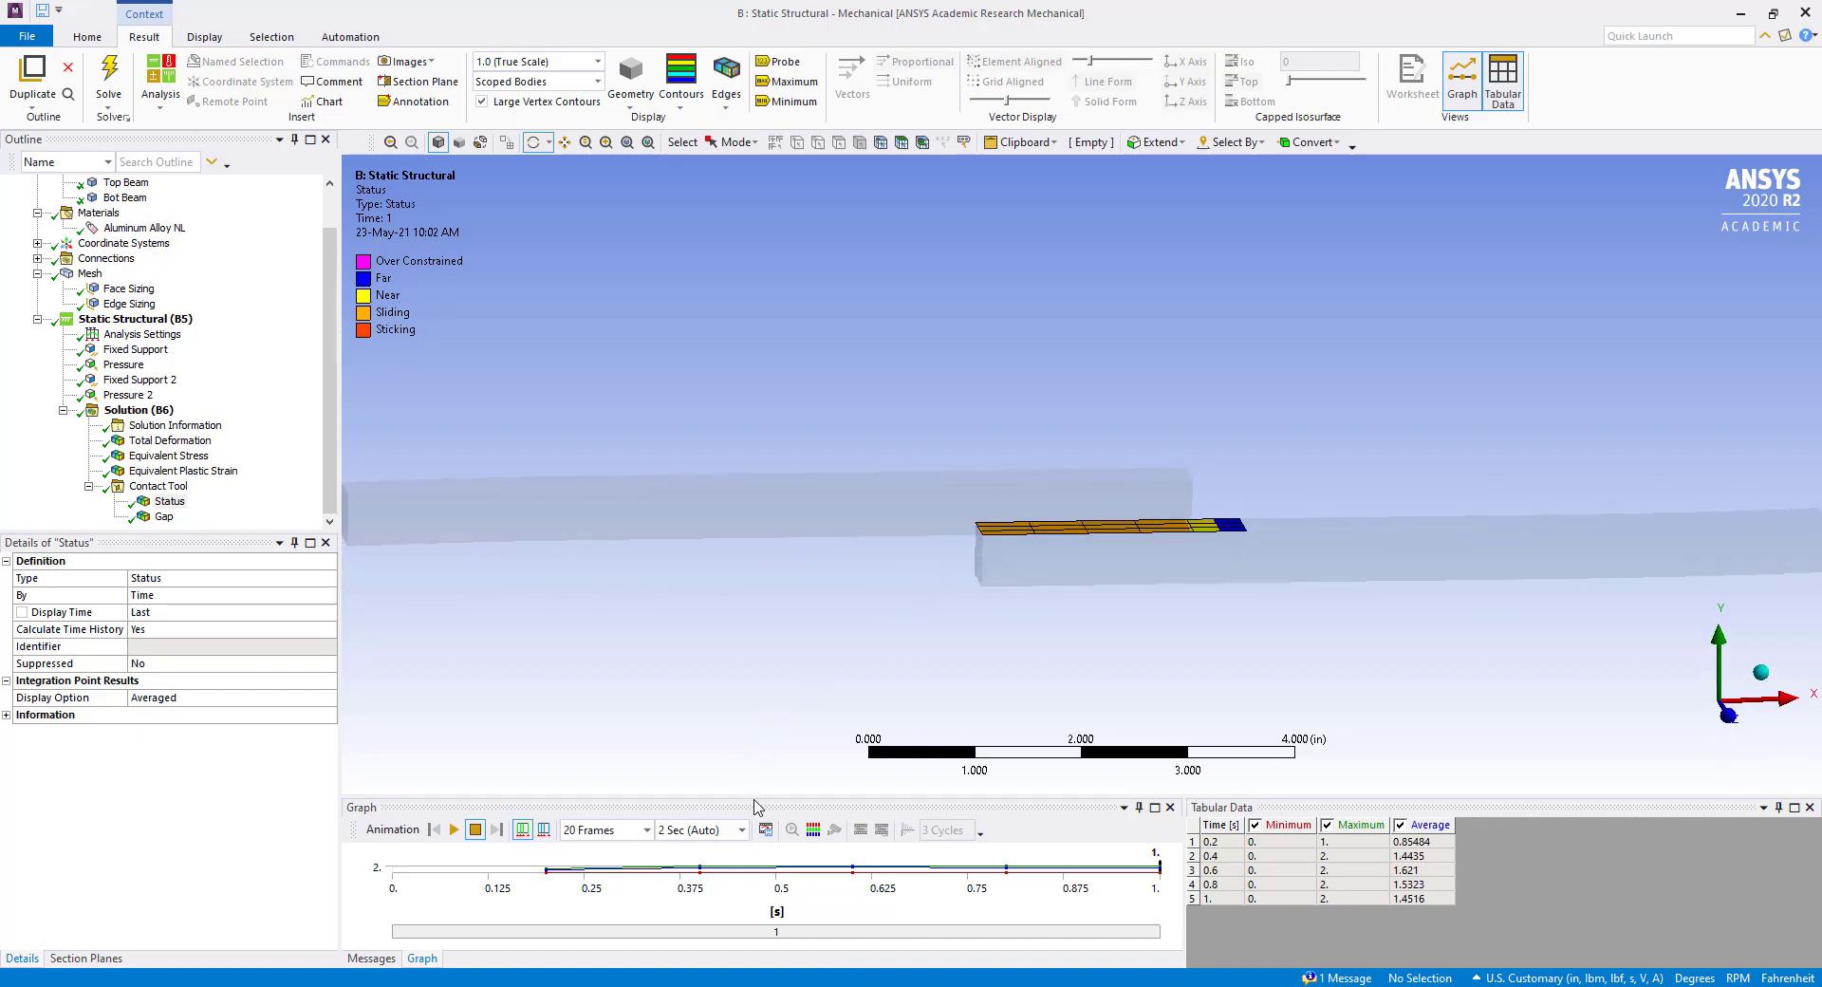
left_click_drag(755, 795, 756, 738)
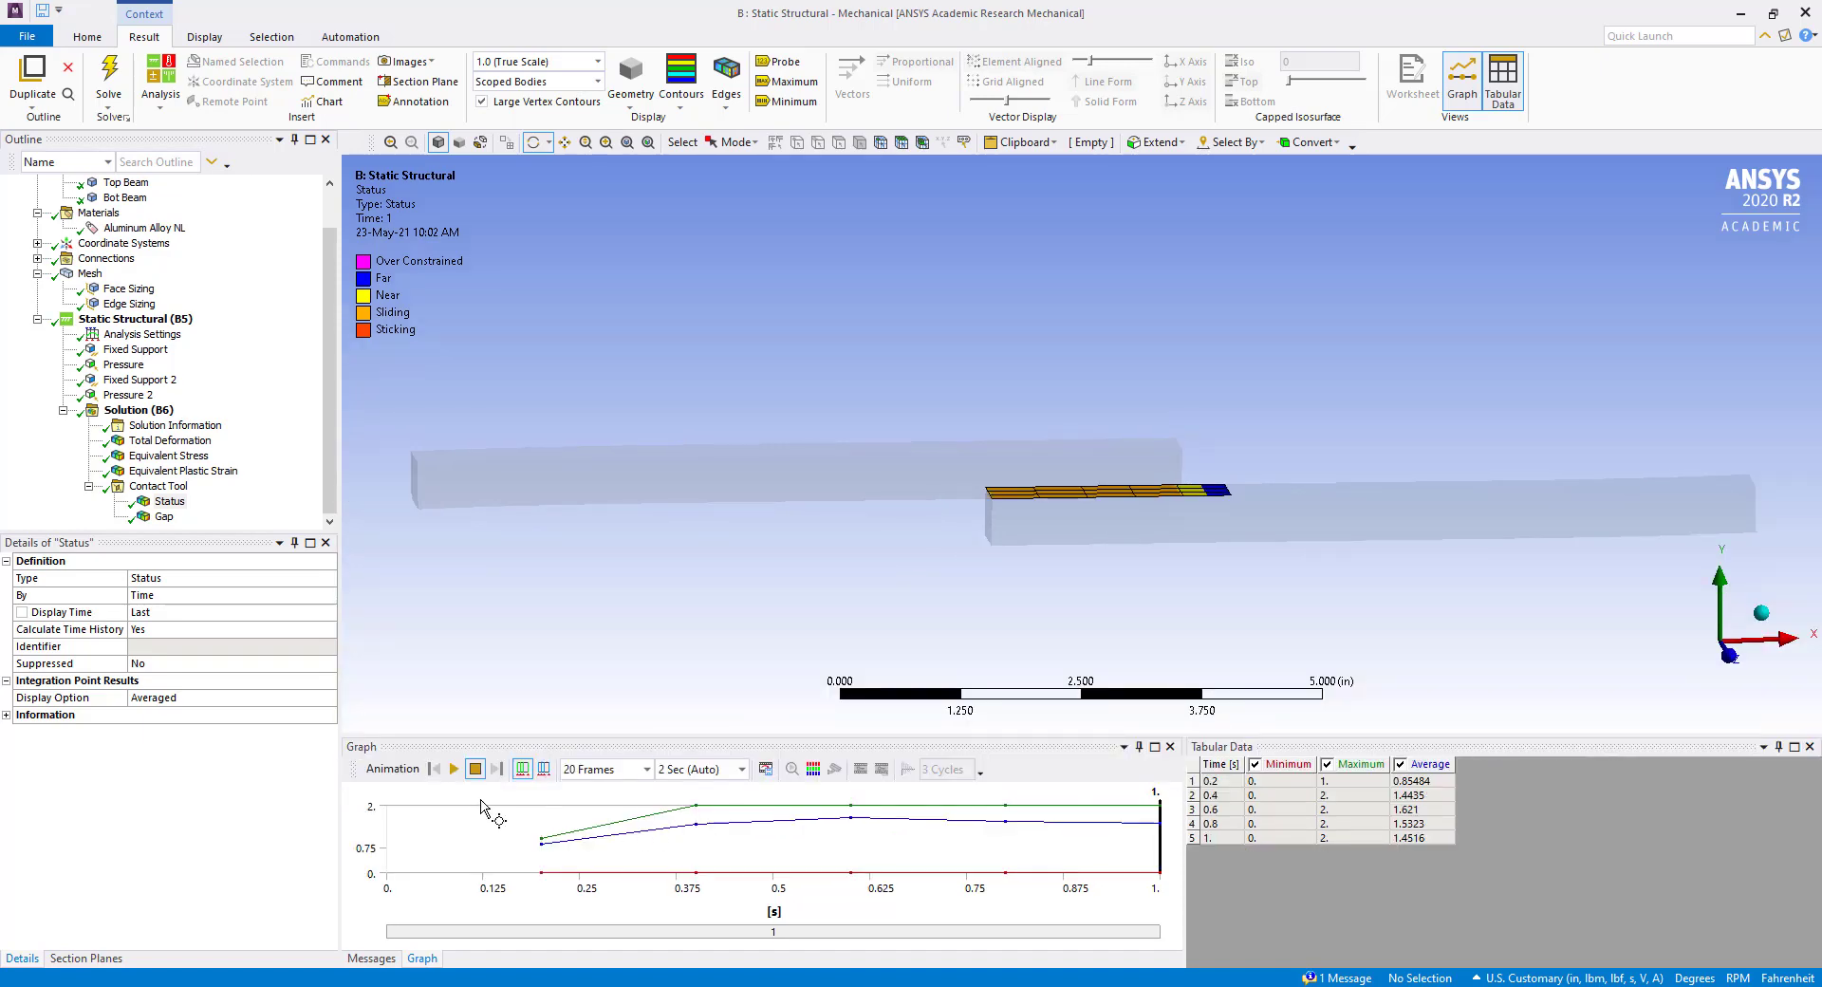
left_click(454, 770)
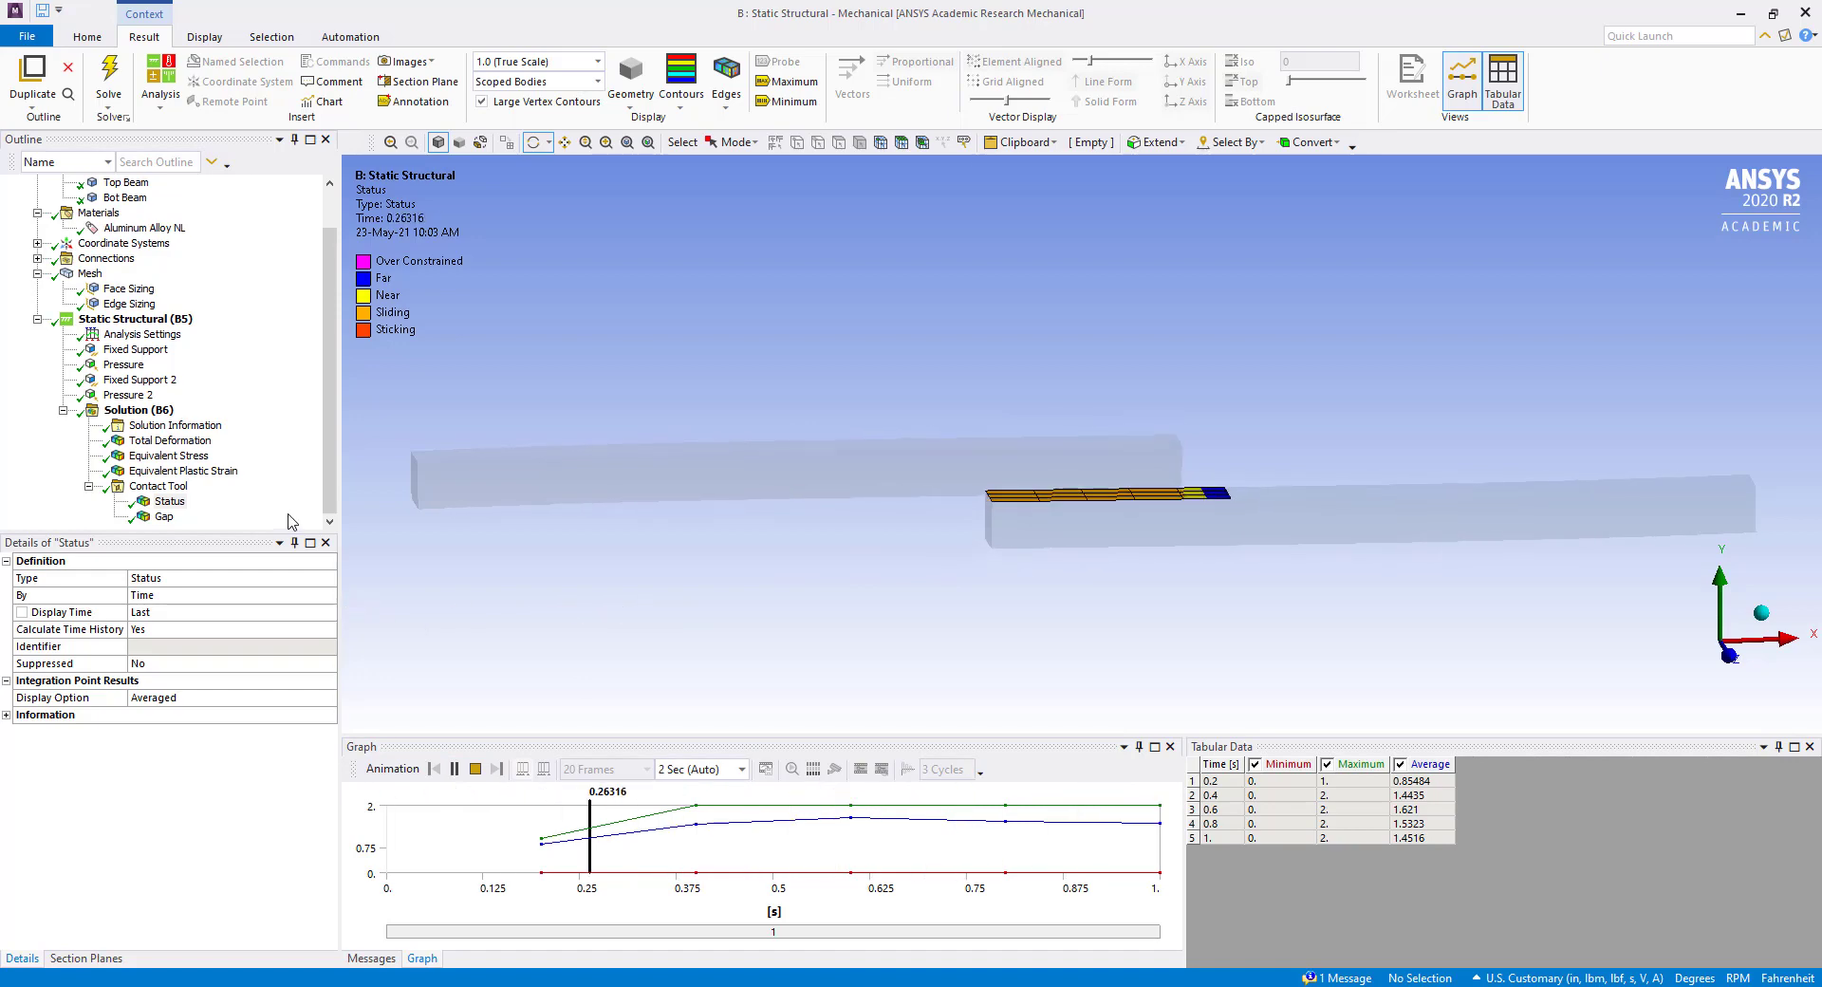
left_click(163, 517)
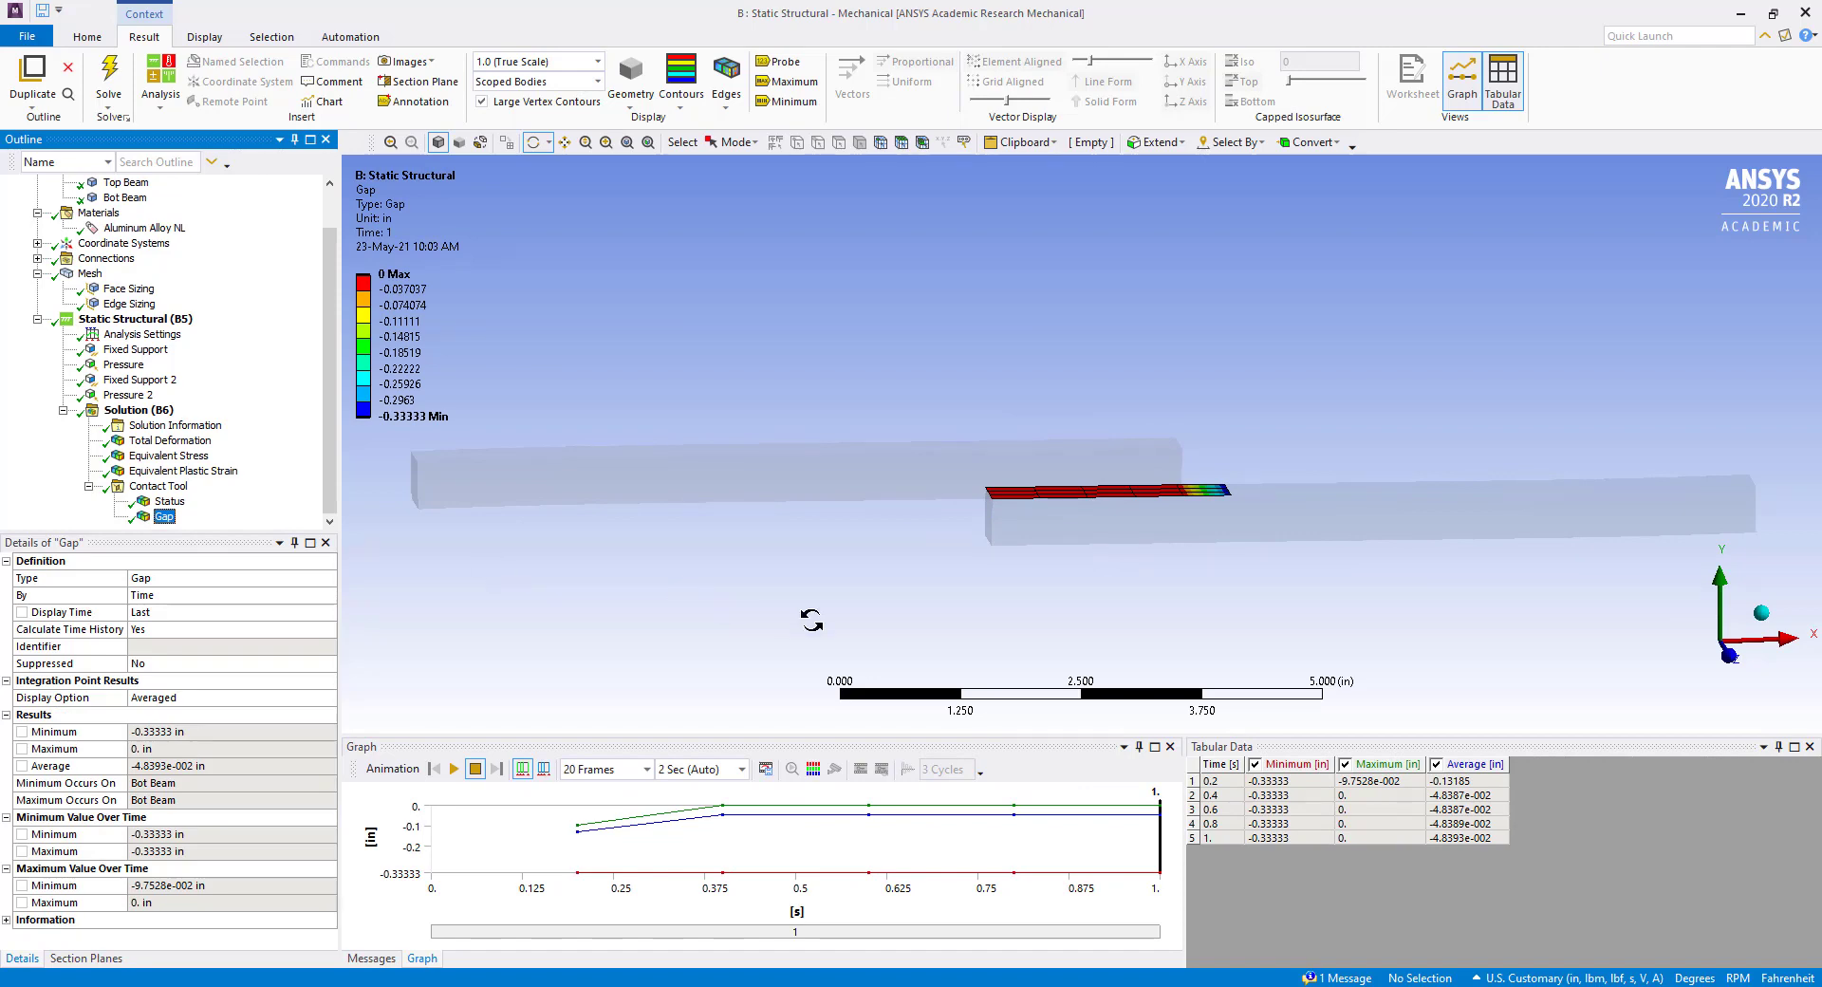
left_click(456, 769)
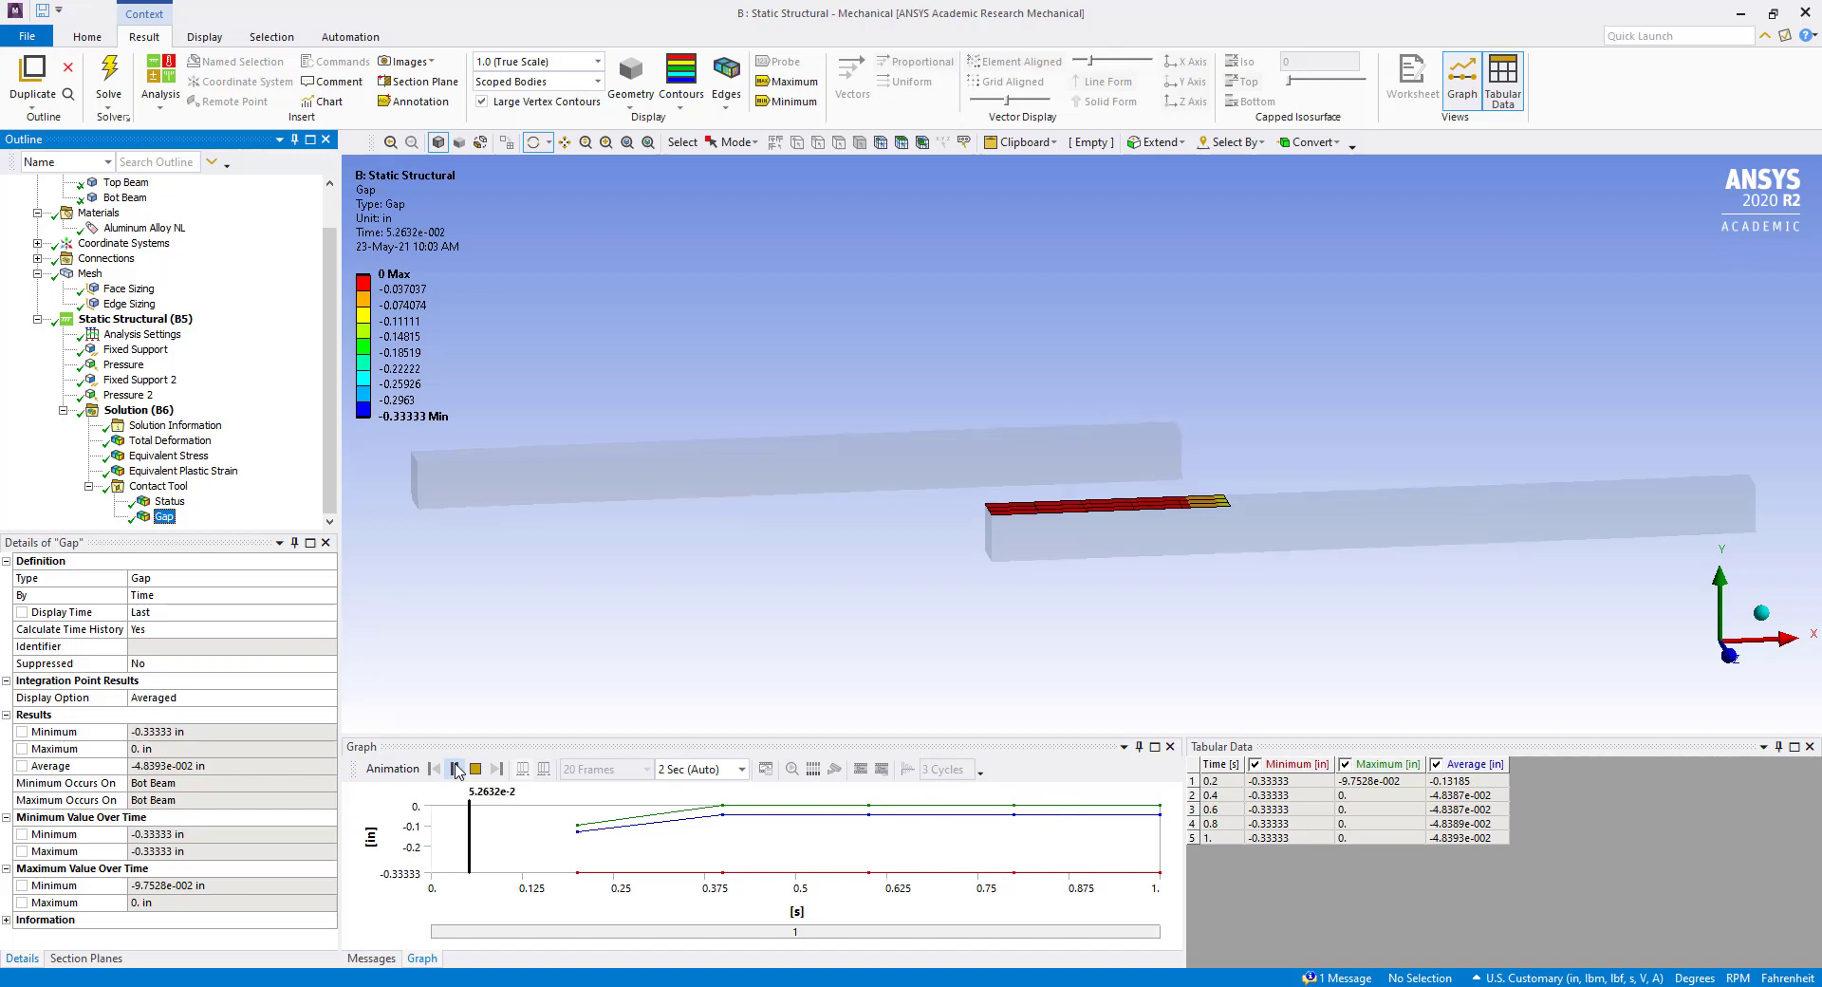
Check the equivalent stress and equivalent plastic strain contours near the fixed beam ends.
left_click(157, 457)
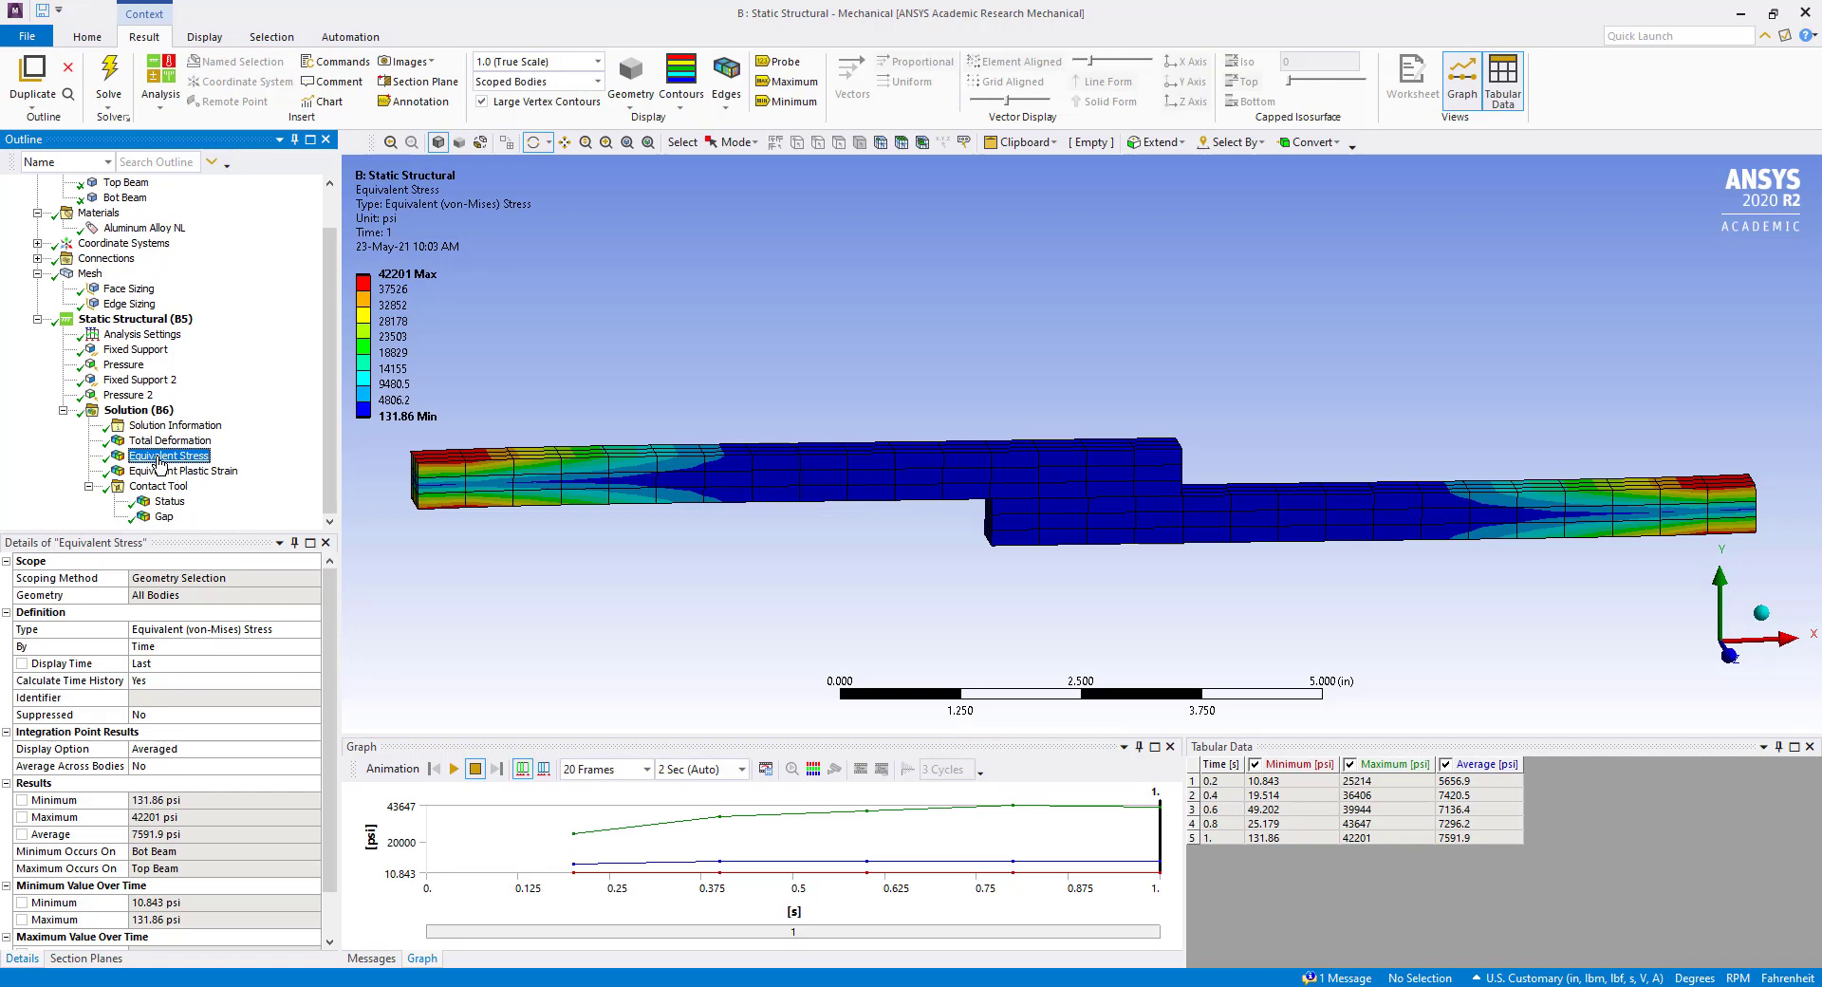
left_click(158, 471)
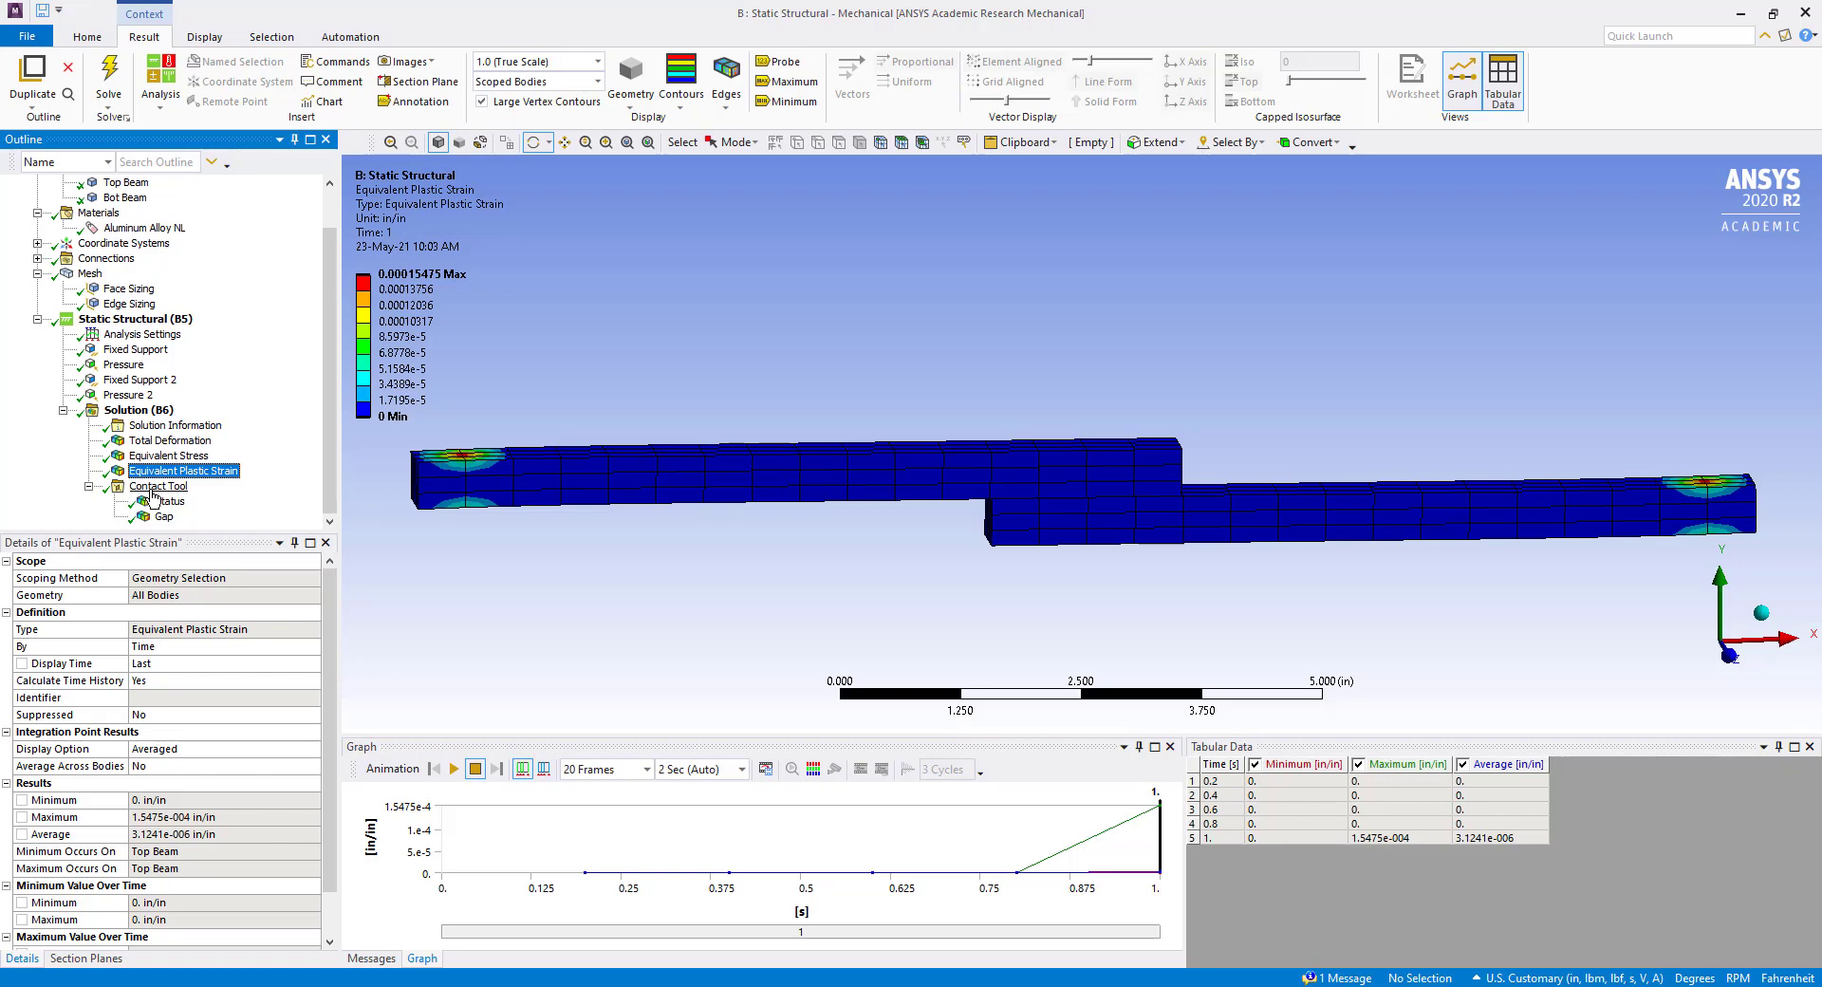
Close Mechanical and return to the project schematic in Workbench.
left_click(1805, 13)
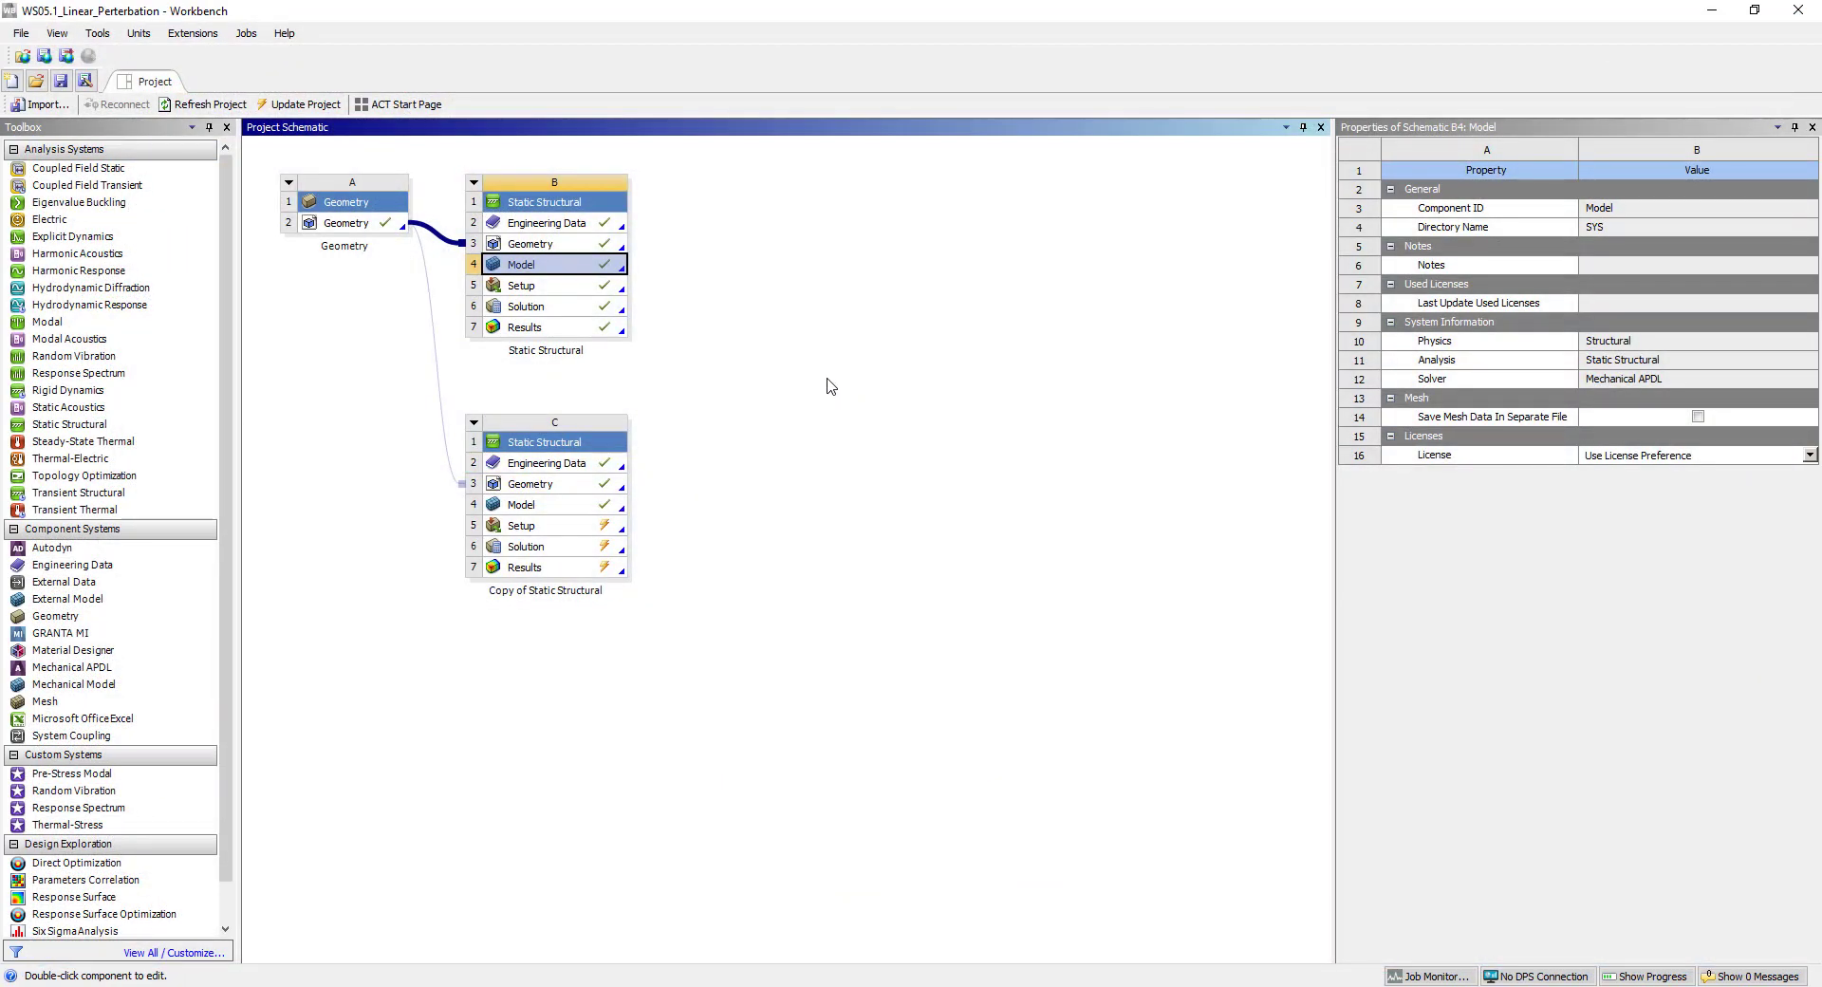
left_click(825, 388)
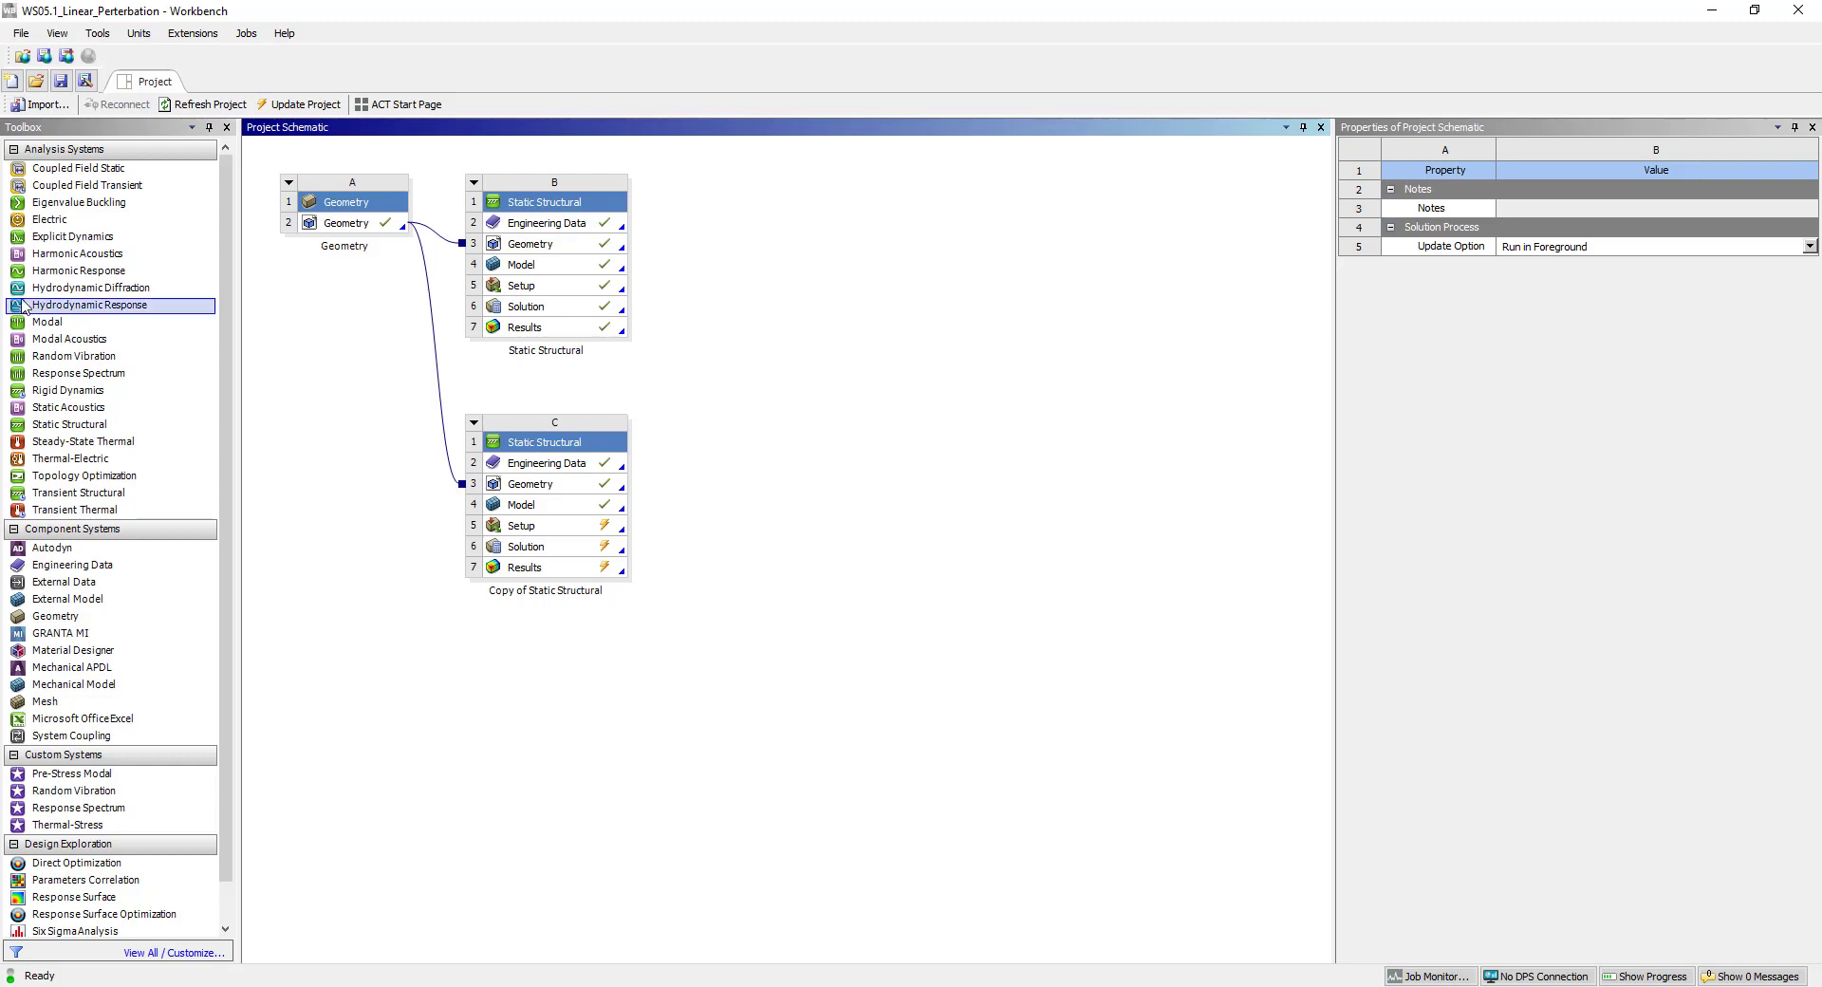
Add a Modal system sharing the solved Static Structural system's engineering data and link that system's solution to the Modal model.
left_click_drag(48, 322, 566, 231)
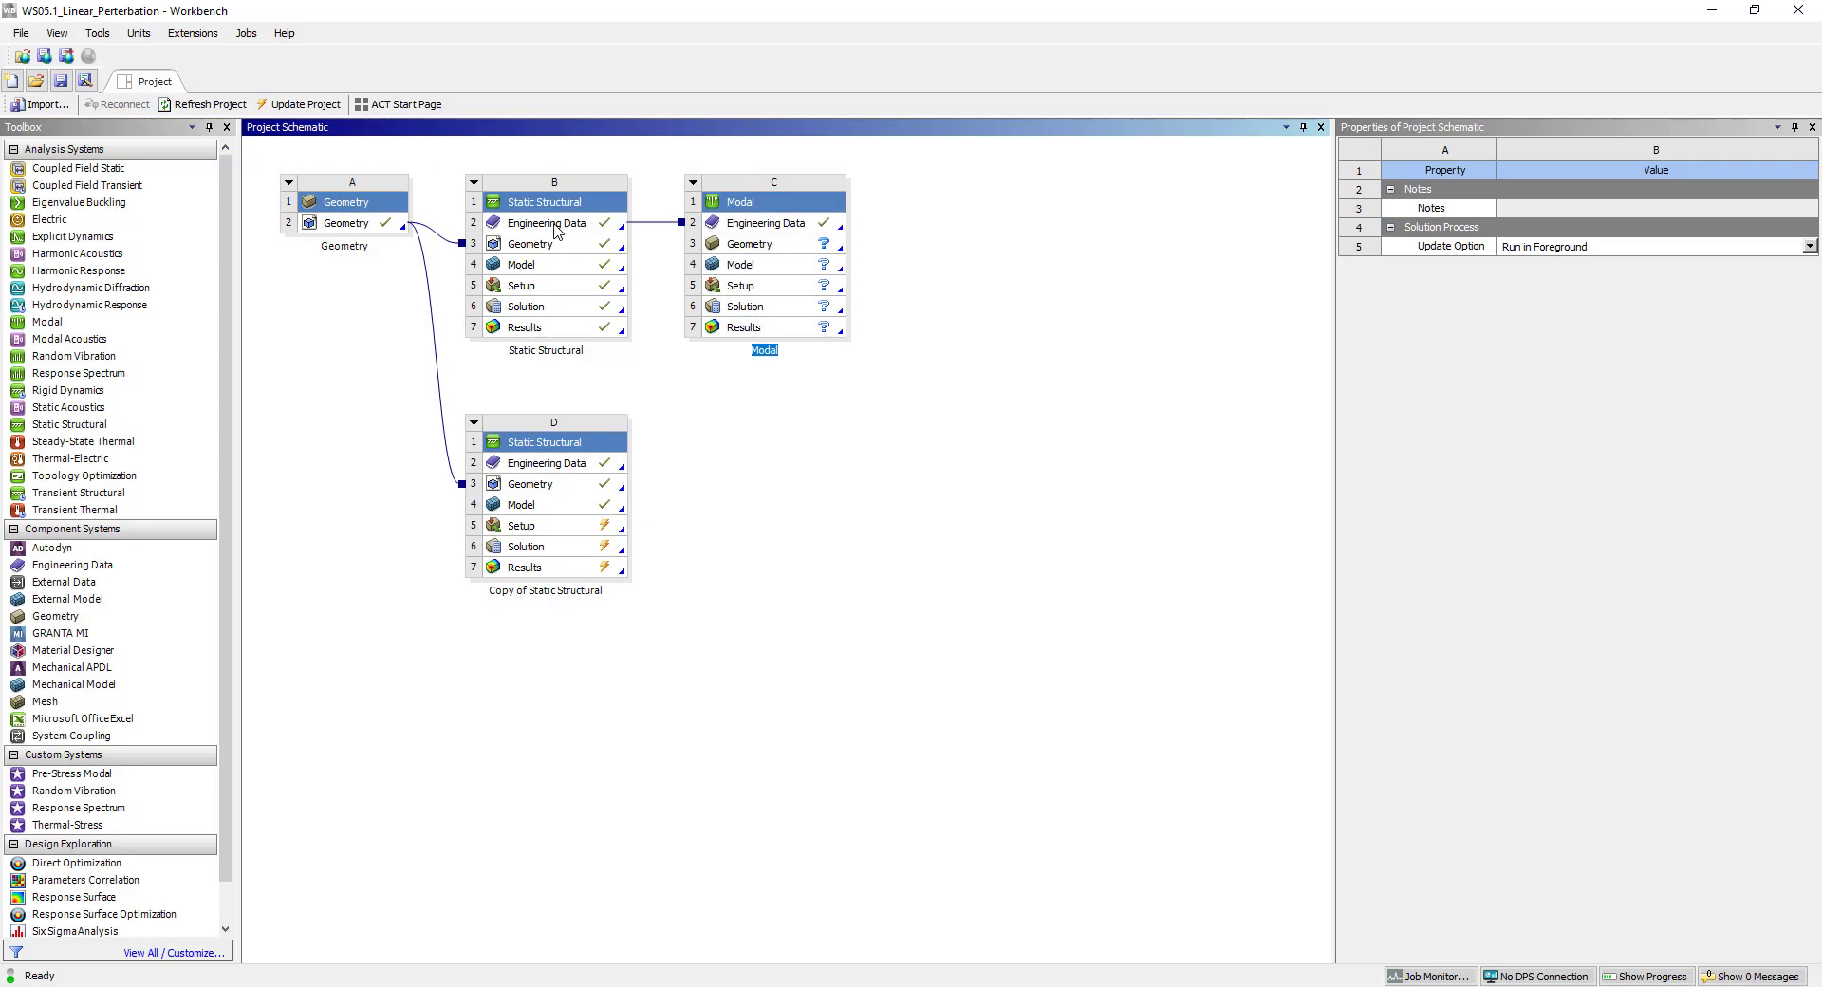
left_click_drag(555, 312, 683, 270)
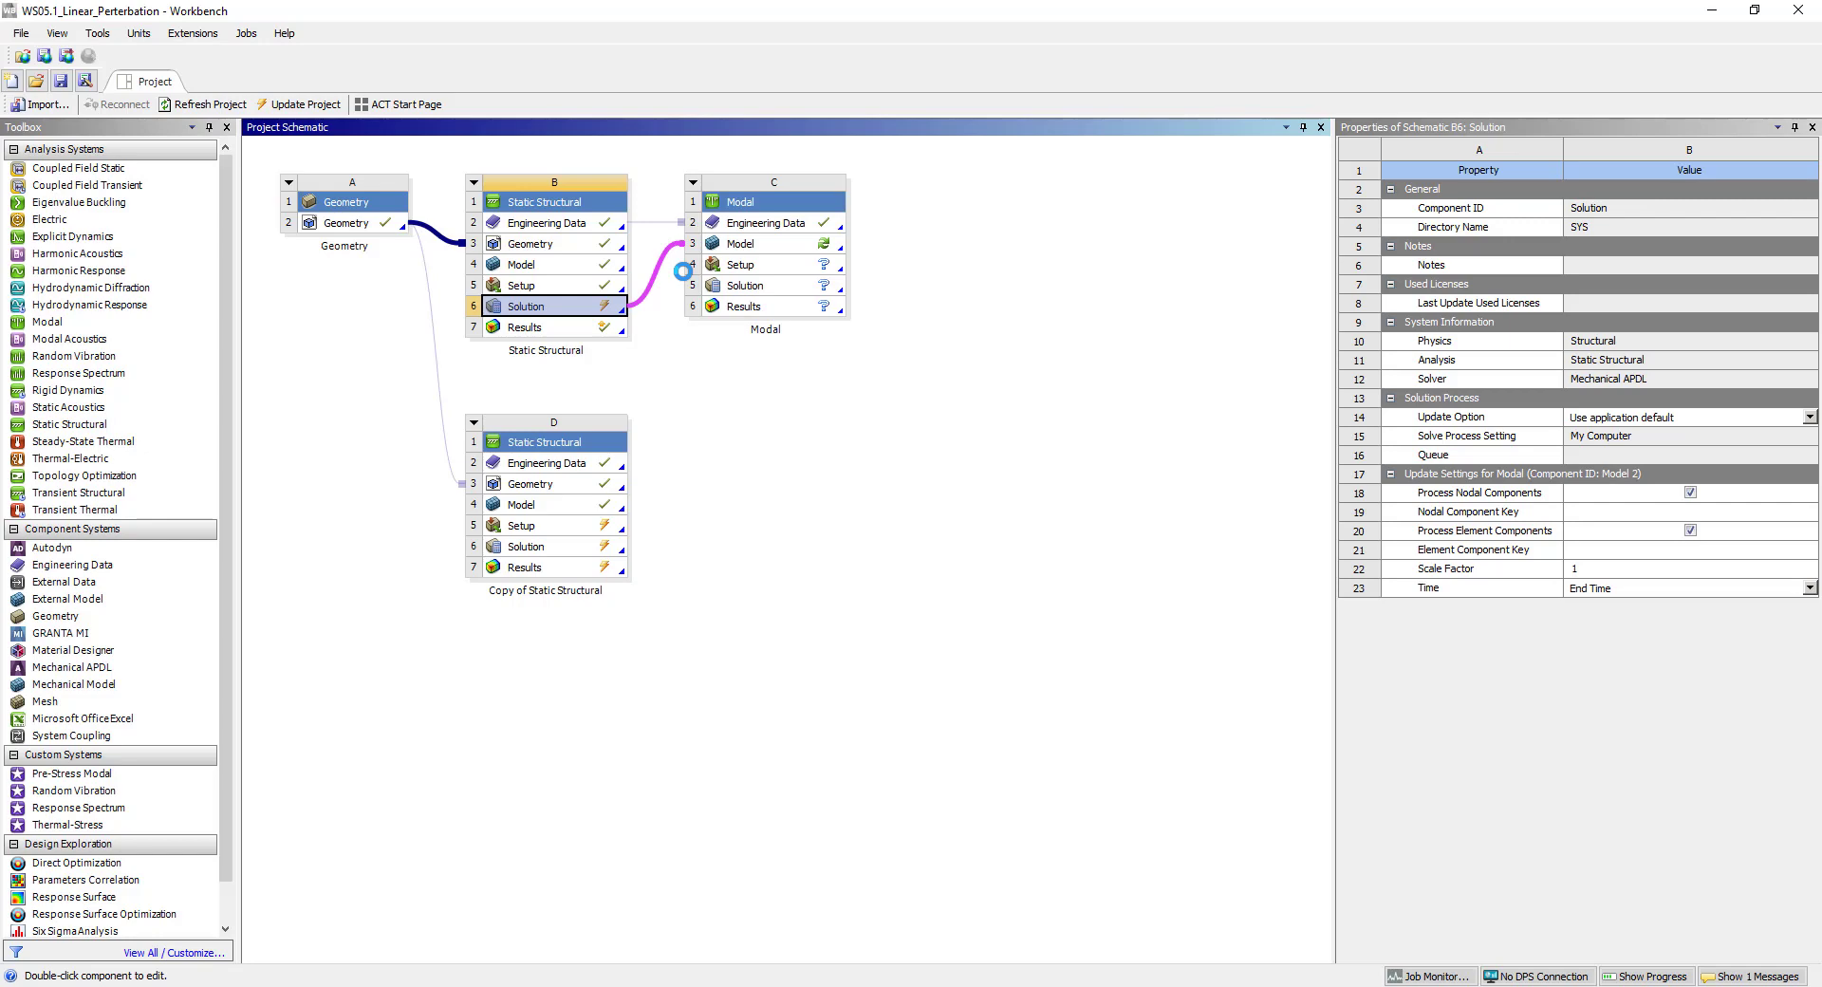
Update the linked Static Structural solution and refresh the Modal system's model with the transferred data.
right_click(551, 305)
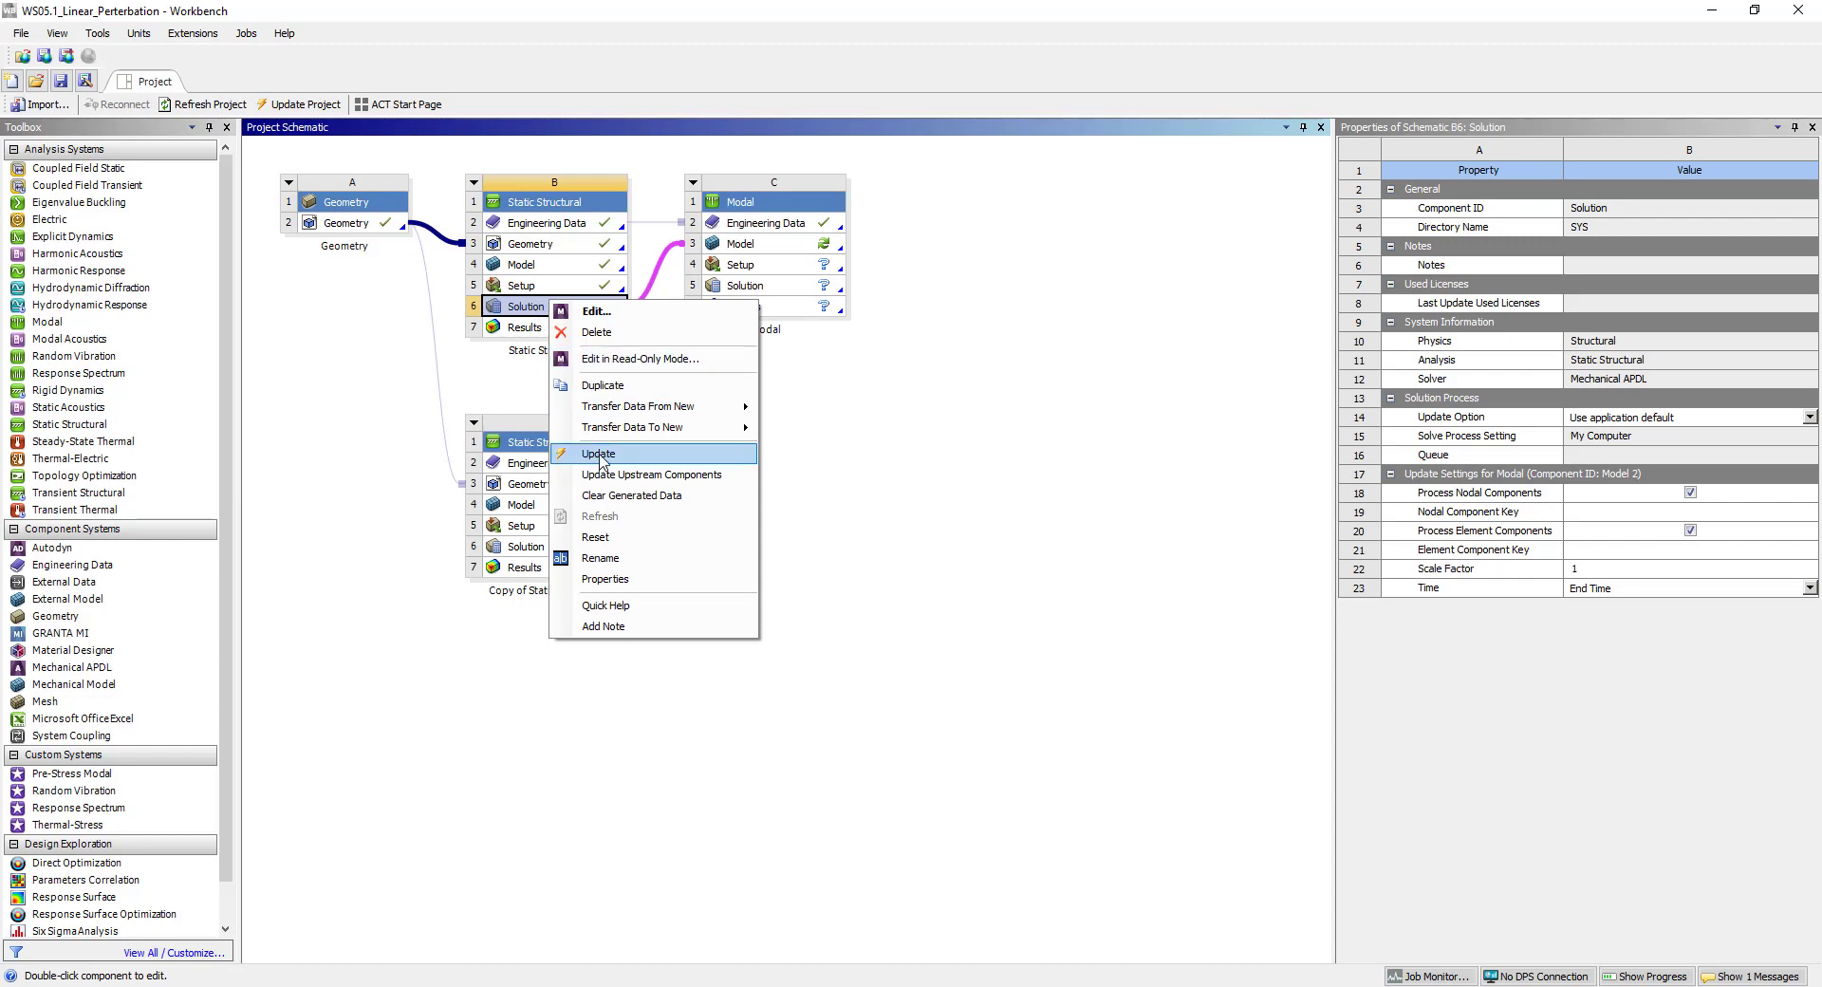
left_click(599, 454)
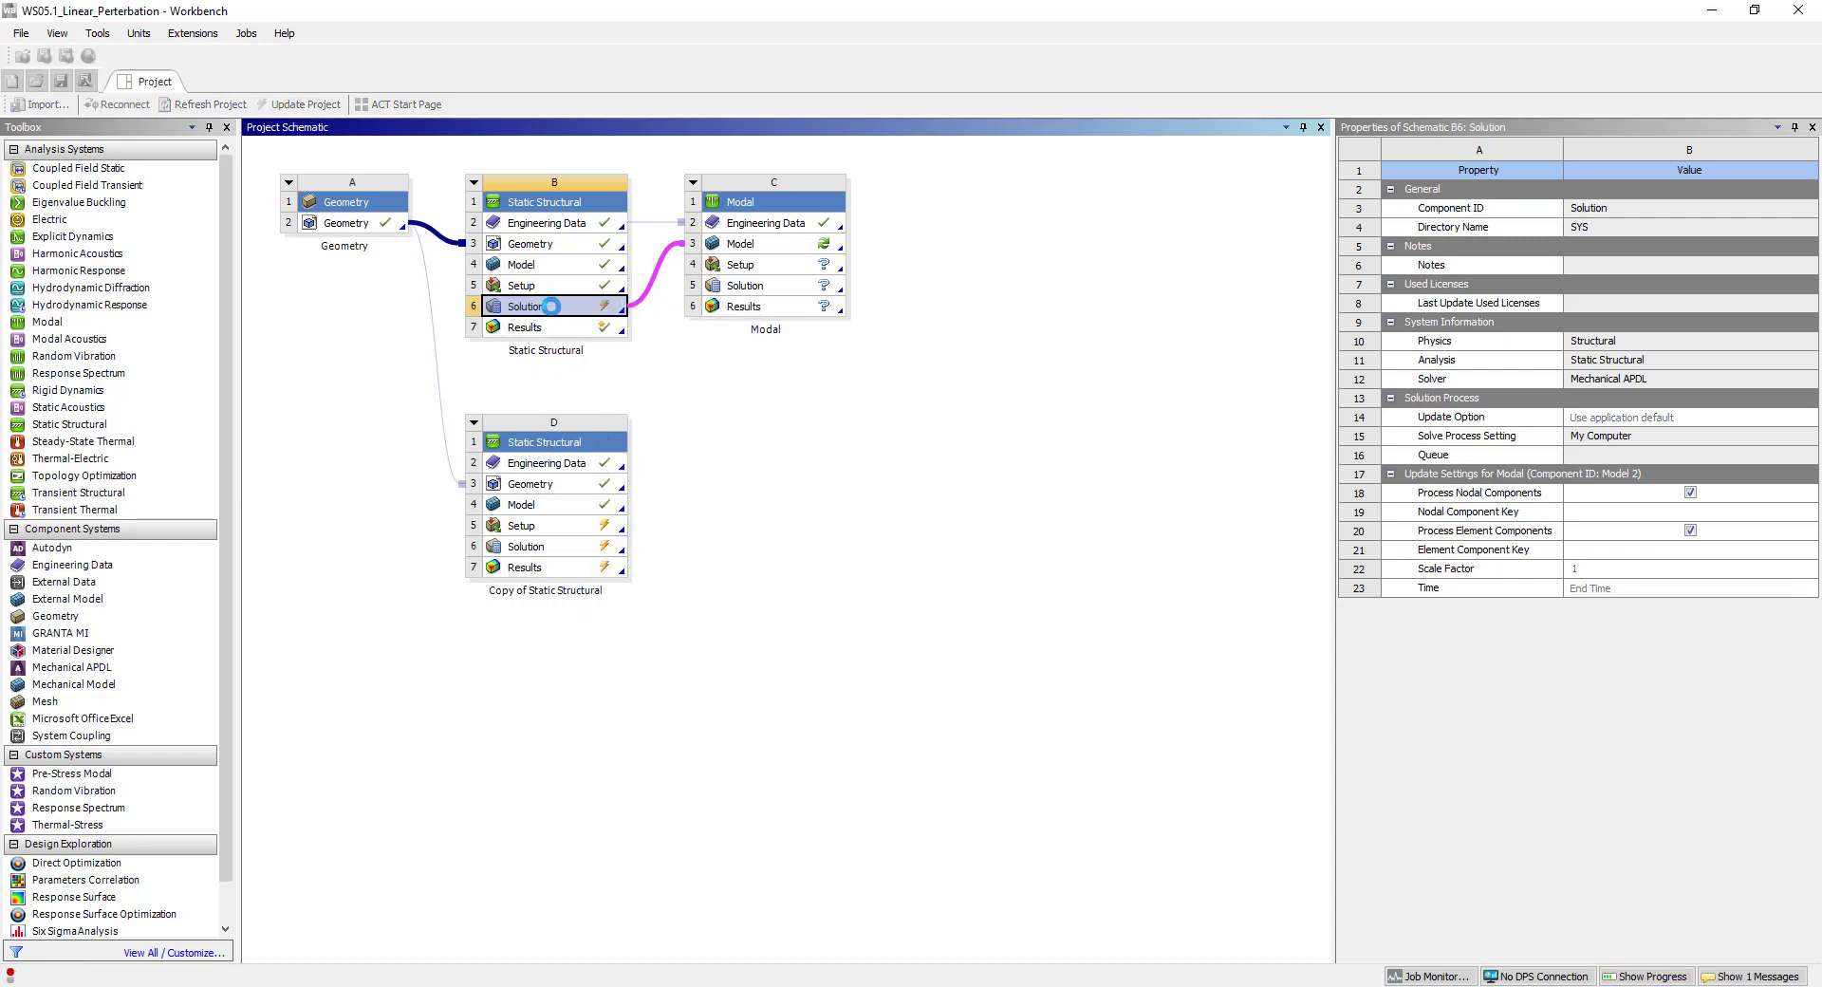
left_click(756, 246)
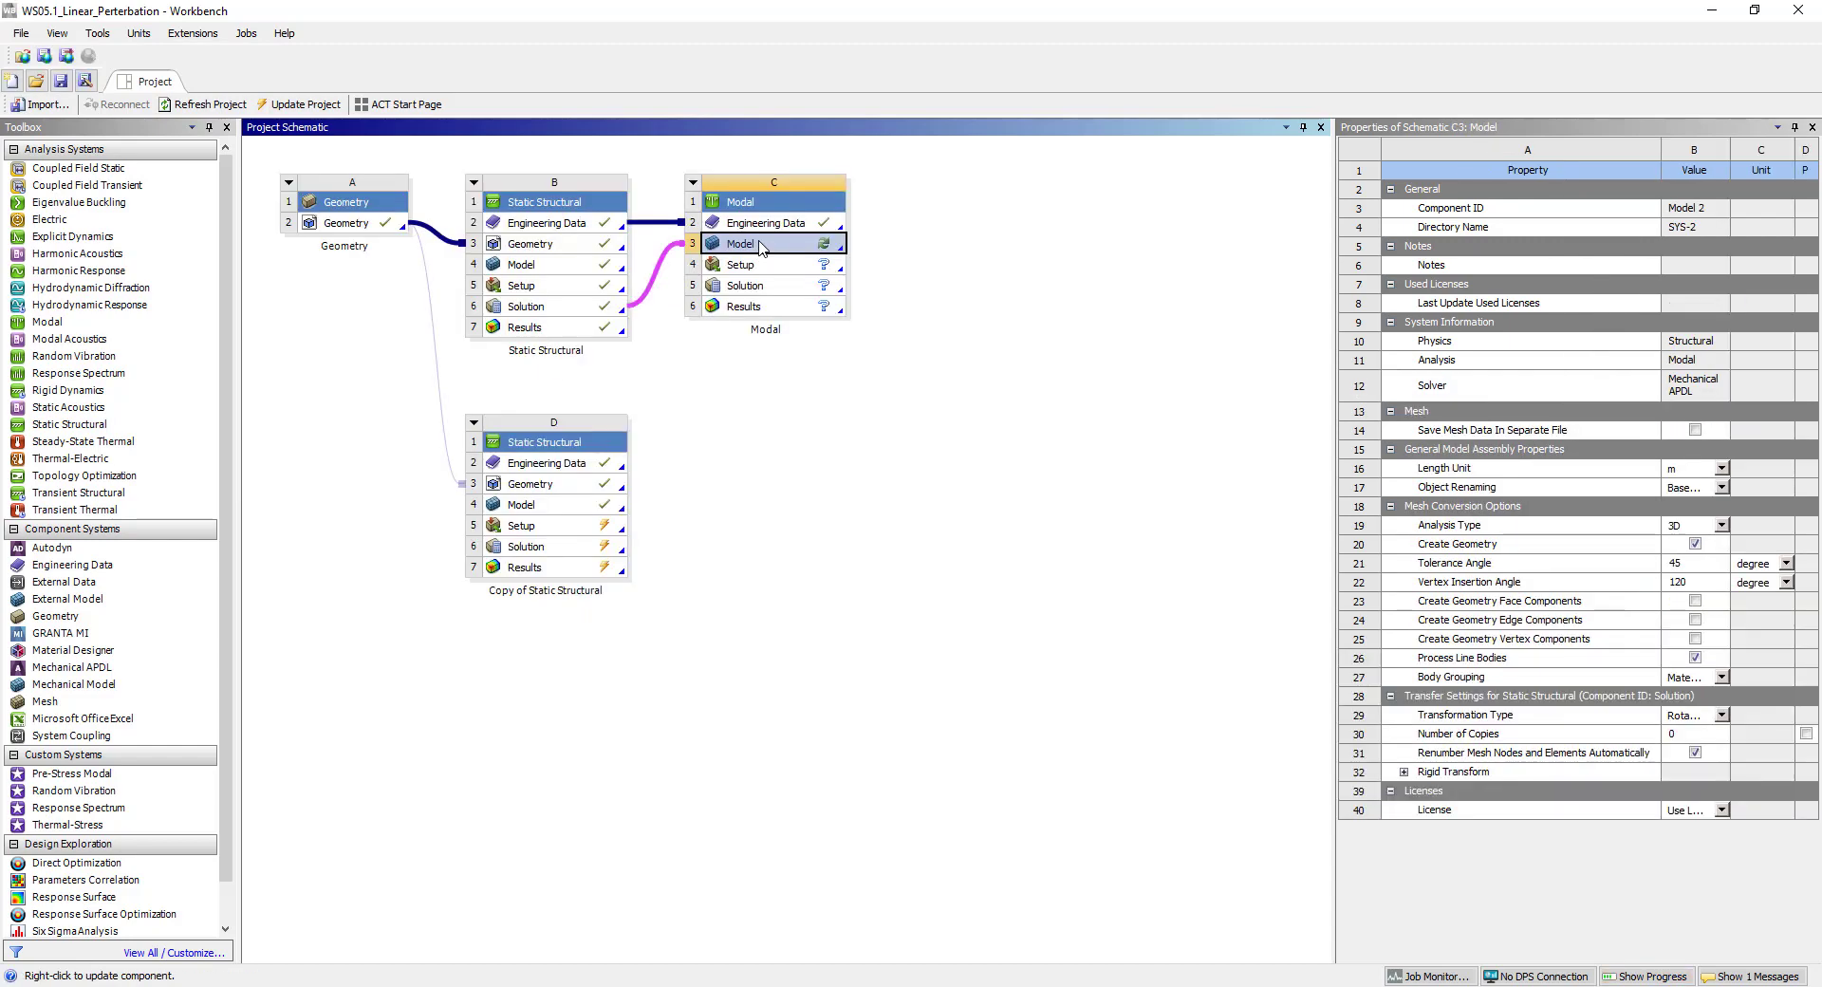
right_click(762, 248)
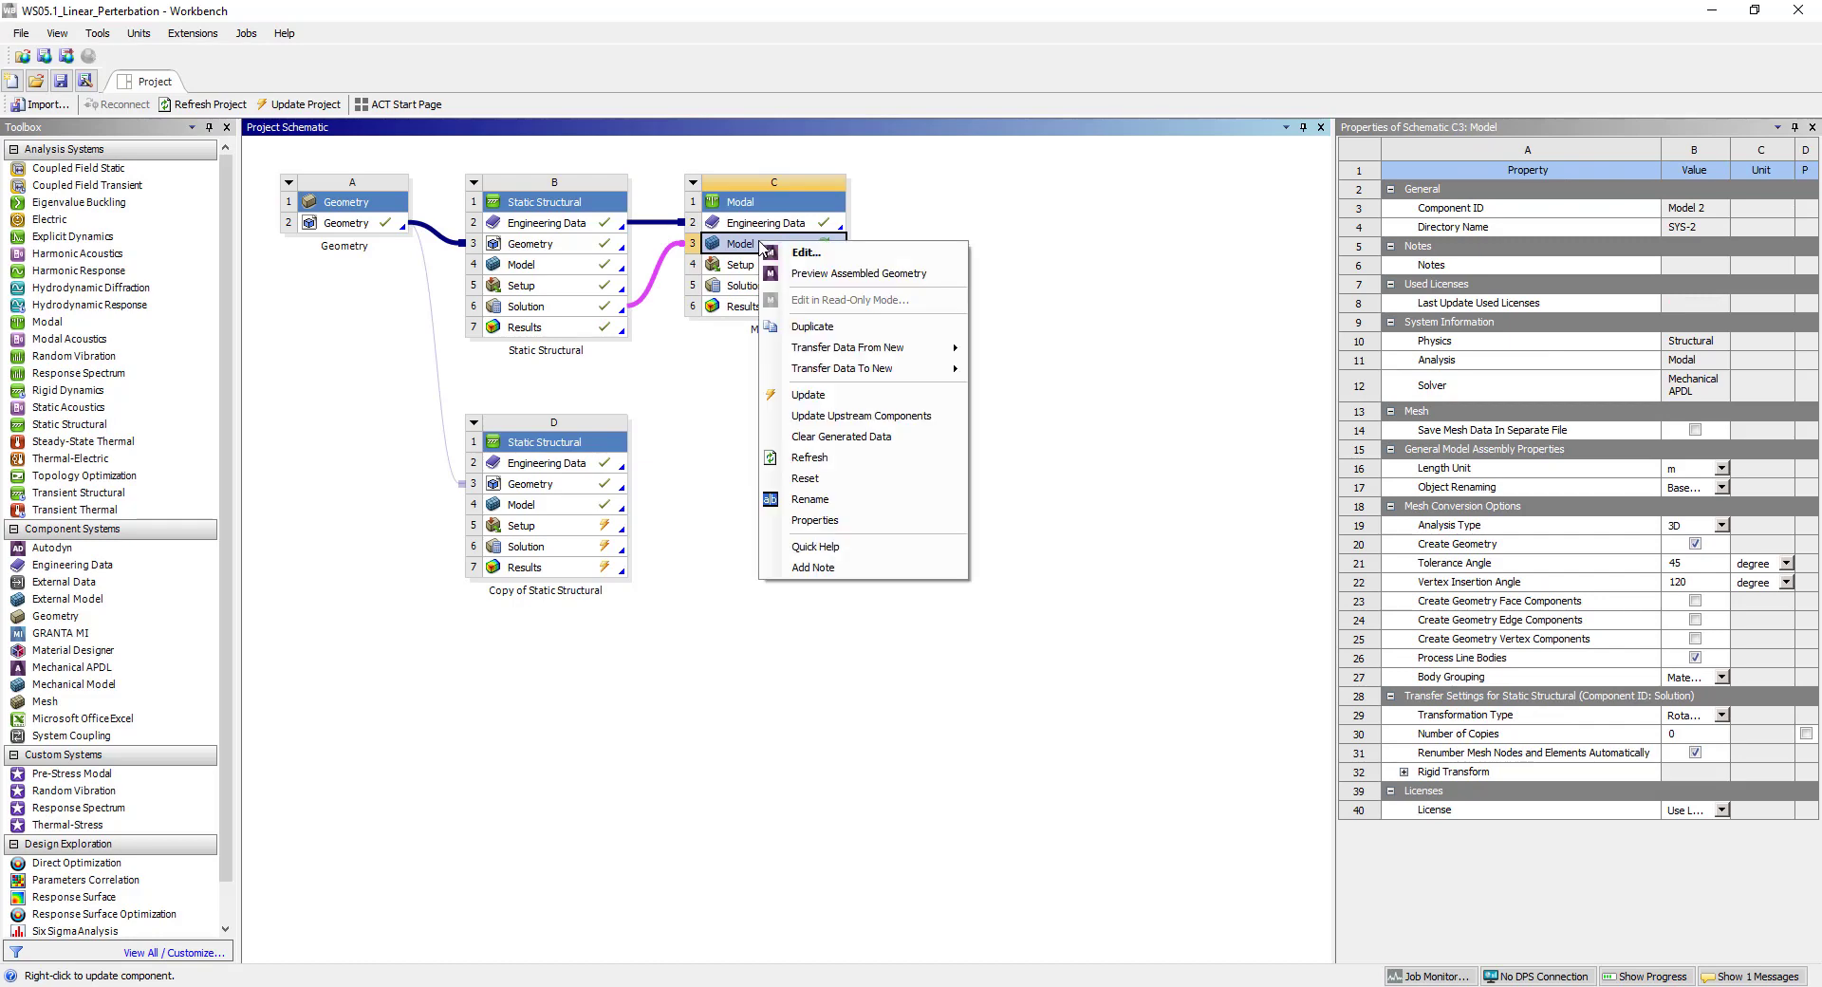
left_click(804, 459)
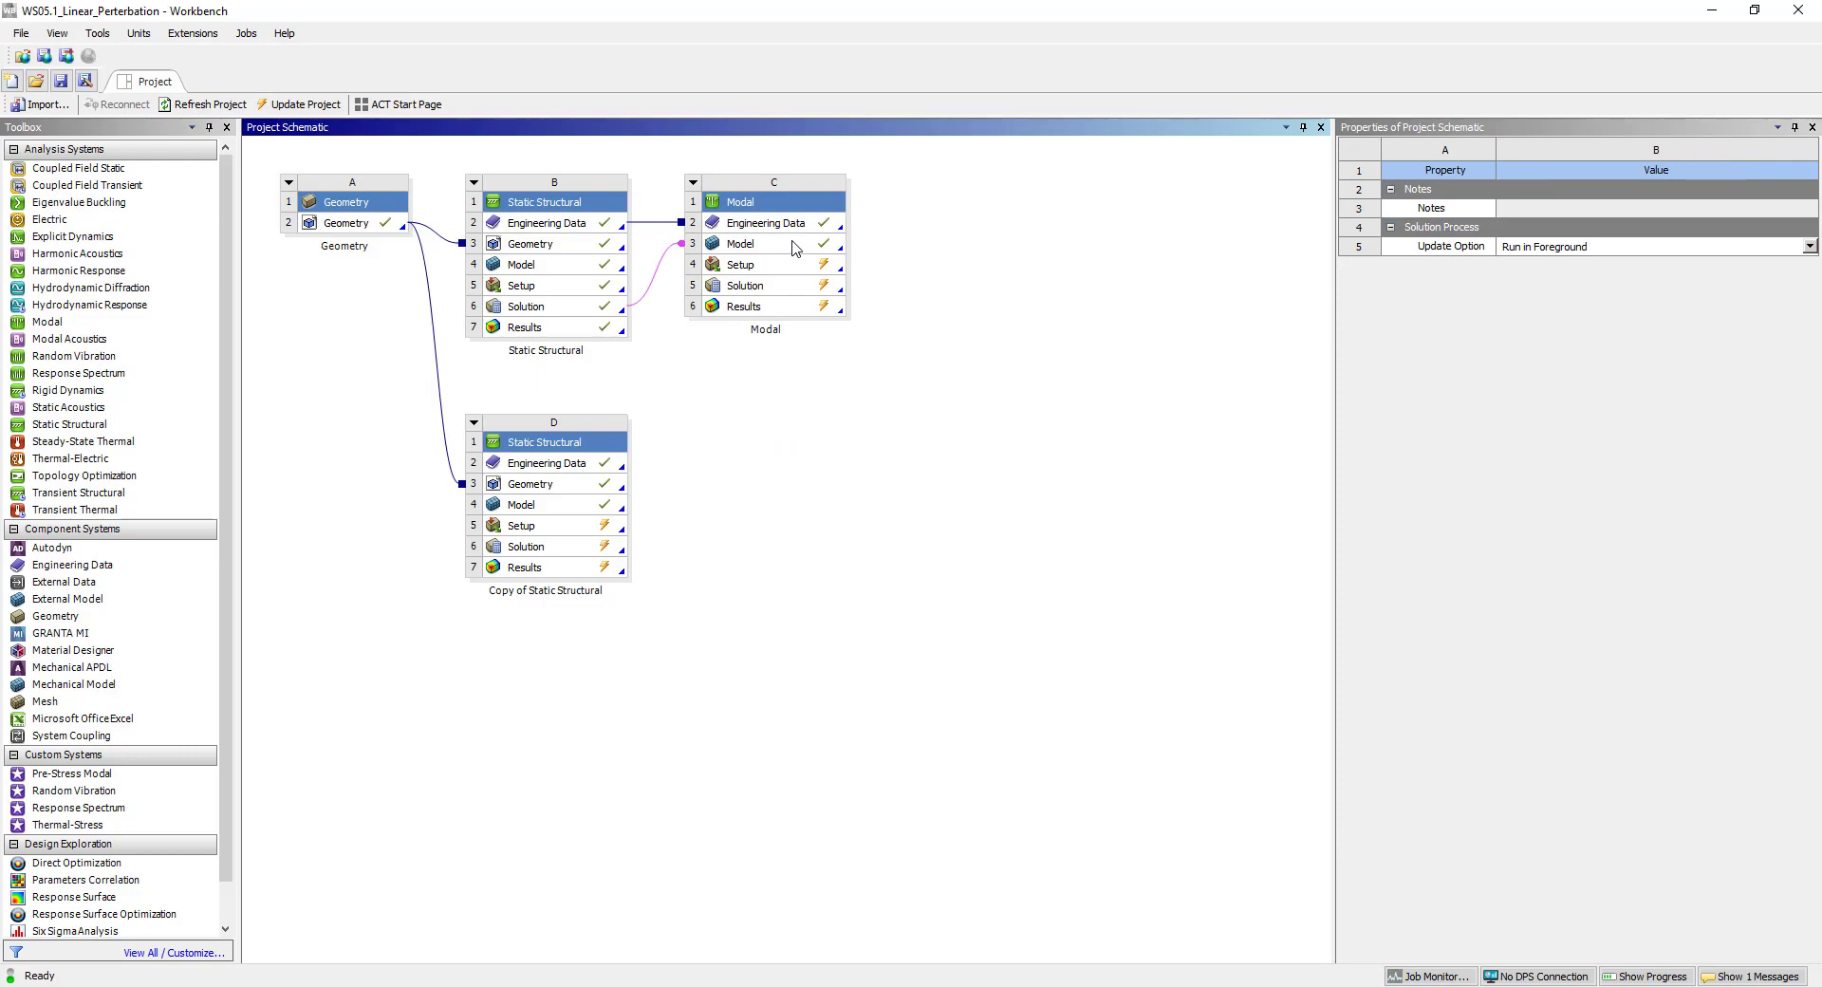
Open the Modal system's model in Mechanical and view the two transferred beams at an angle.
double_click(795, 248)
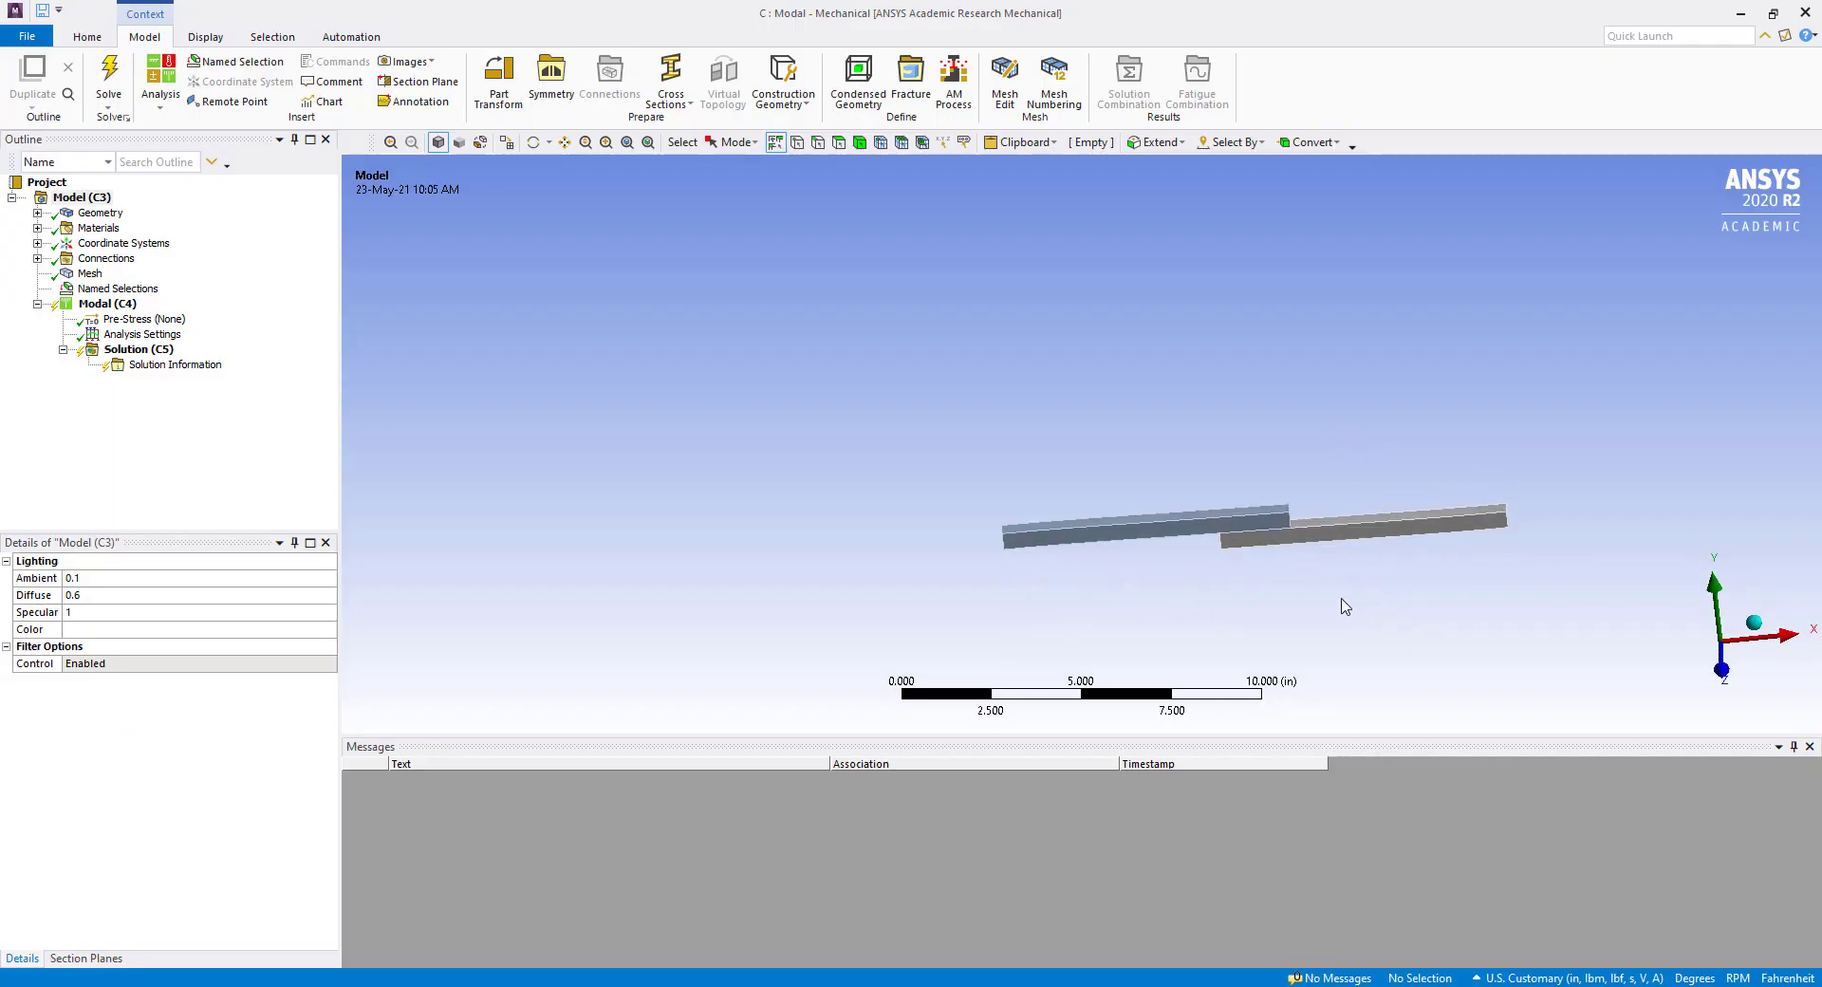
scroll(1306, 583, "up", 3)
middle_click_drag(1197, 541, 903, 396, "ctrl")
middle_click_drag(903, 491, 947, 490)
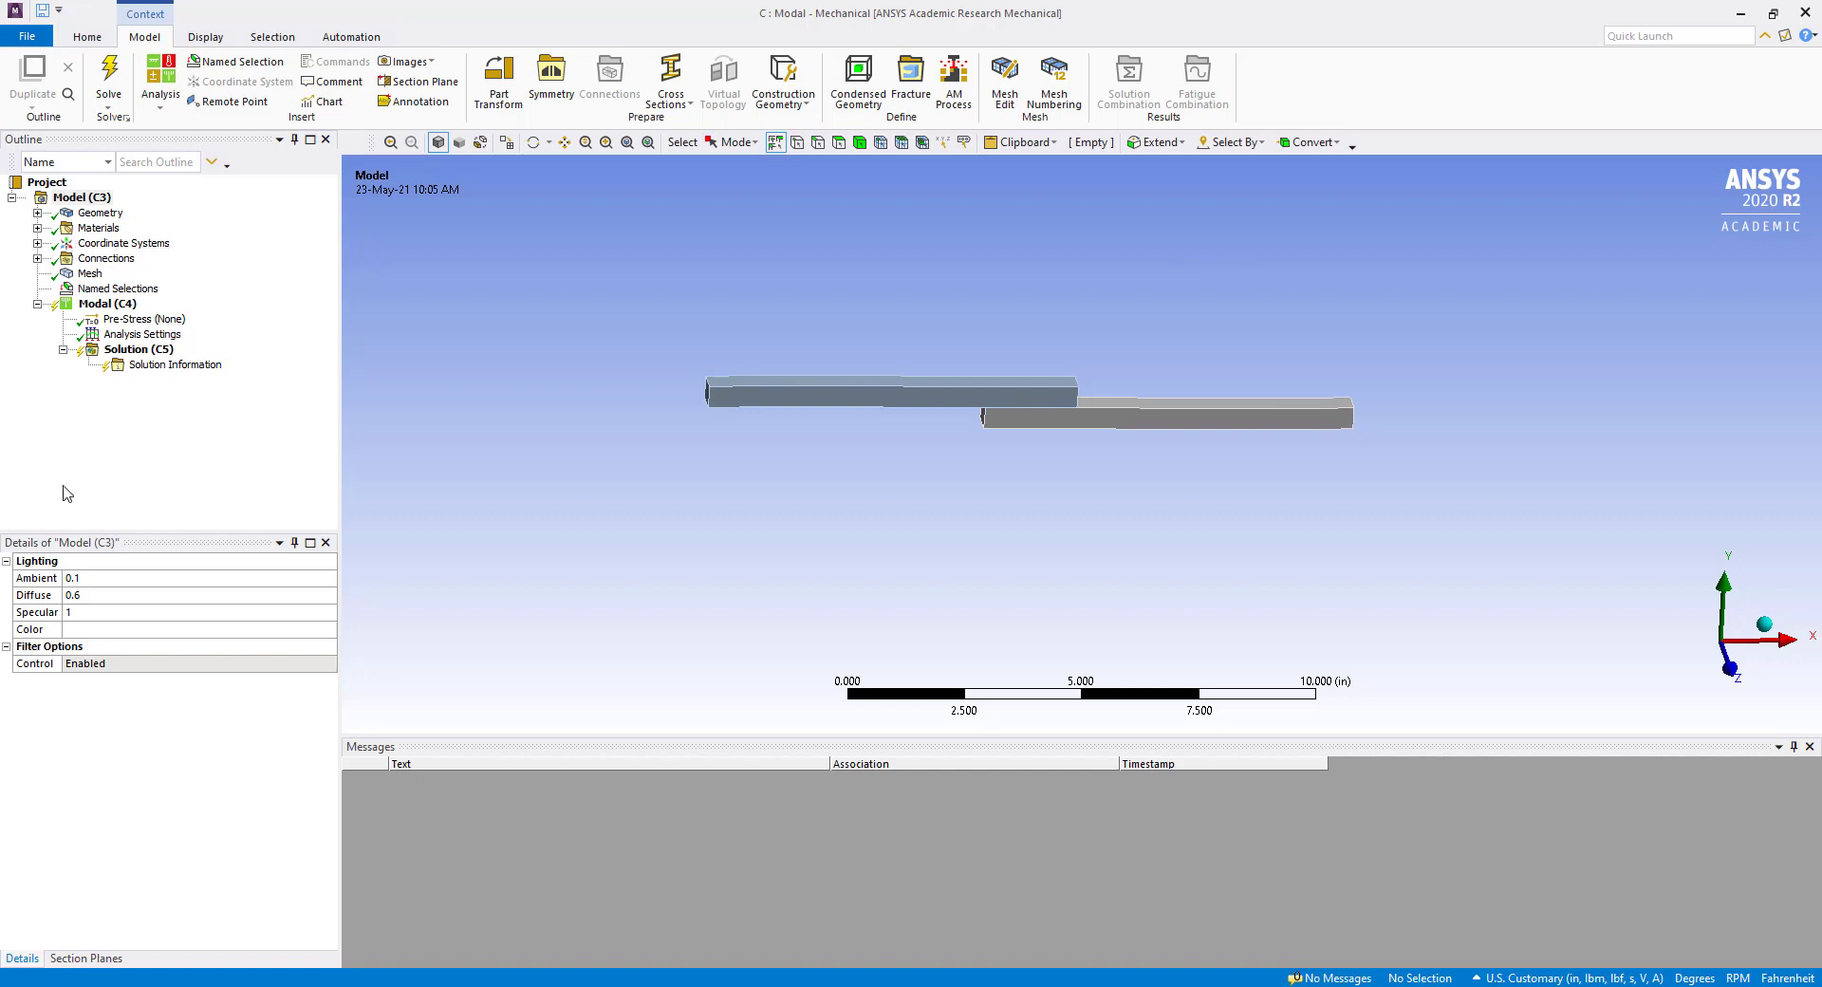
Examine the contact region between the two beams, checking its contact and target faces.
left_click(105, 262)
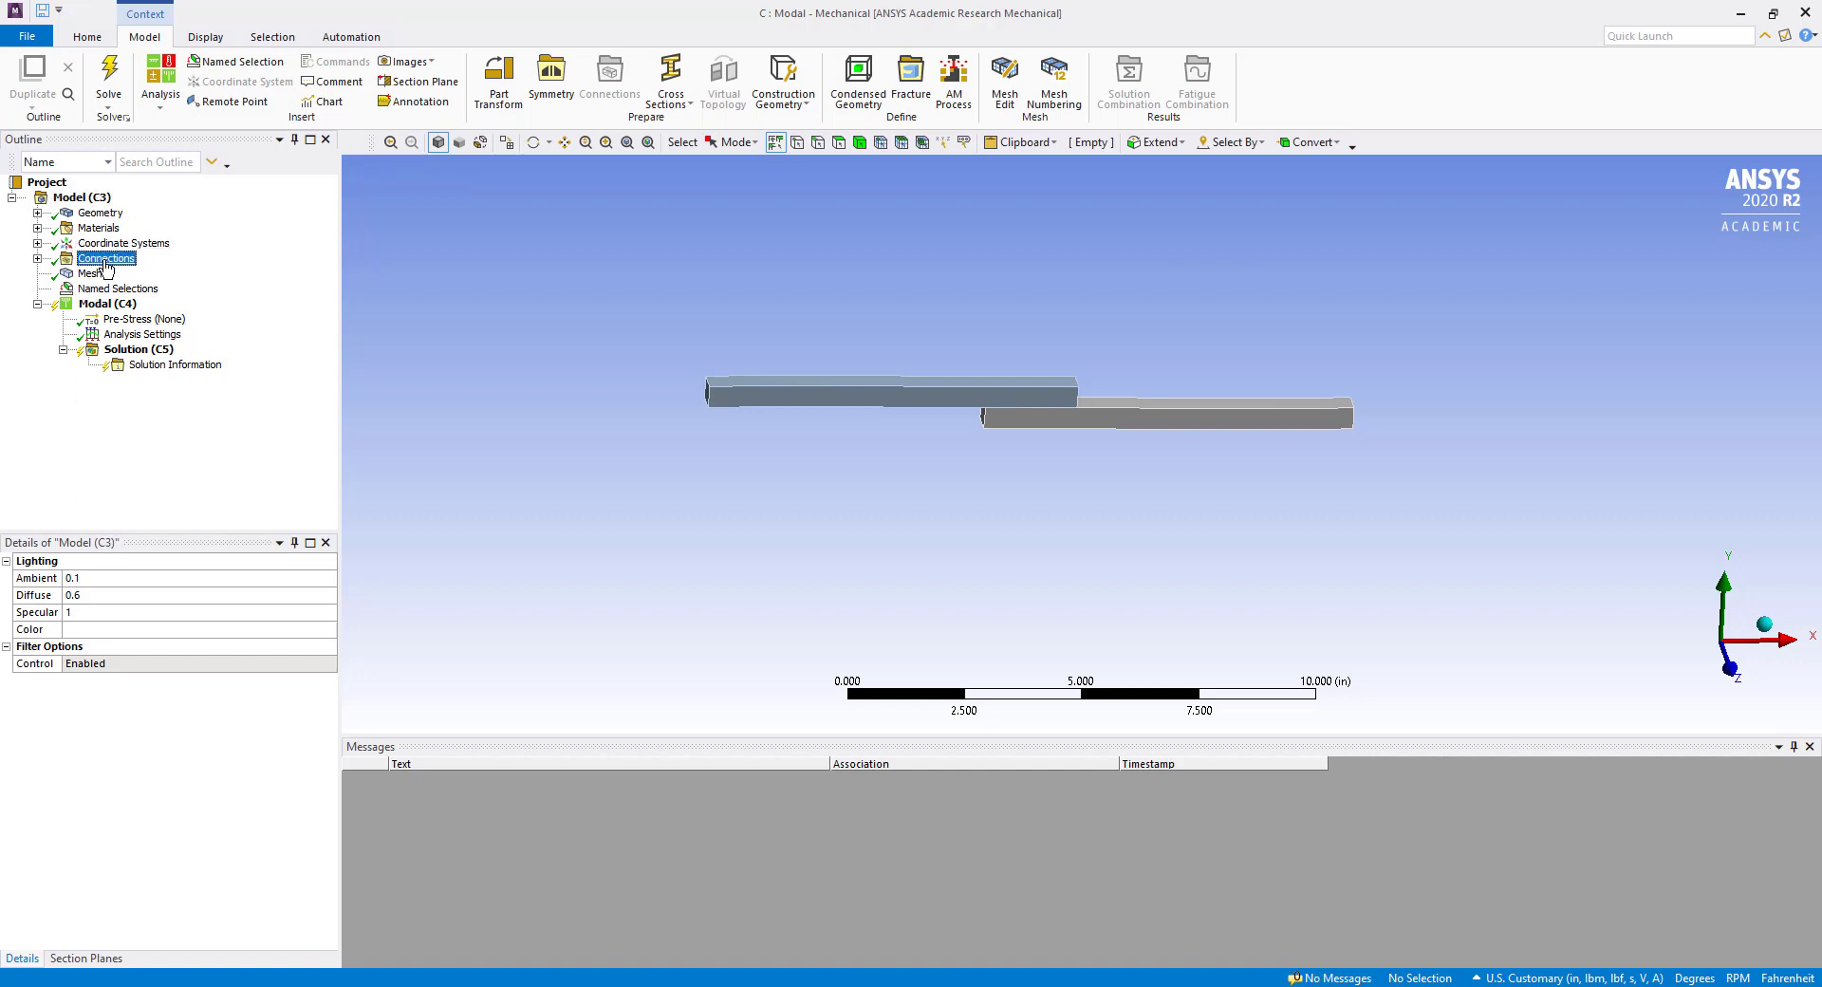
left_click(37, 258)
left_click(122, 274)
left_click(64, 273)
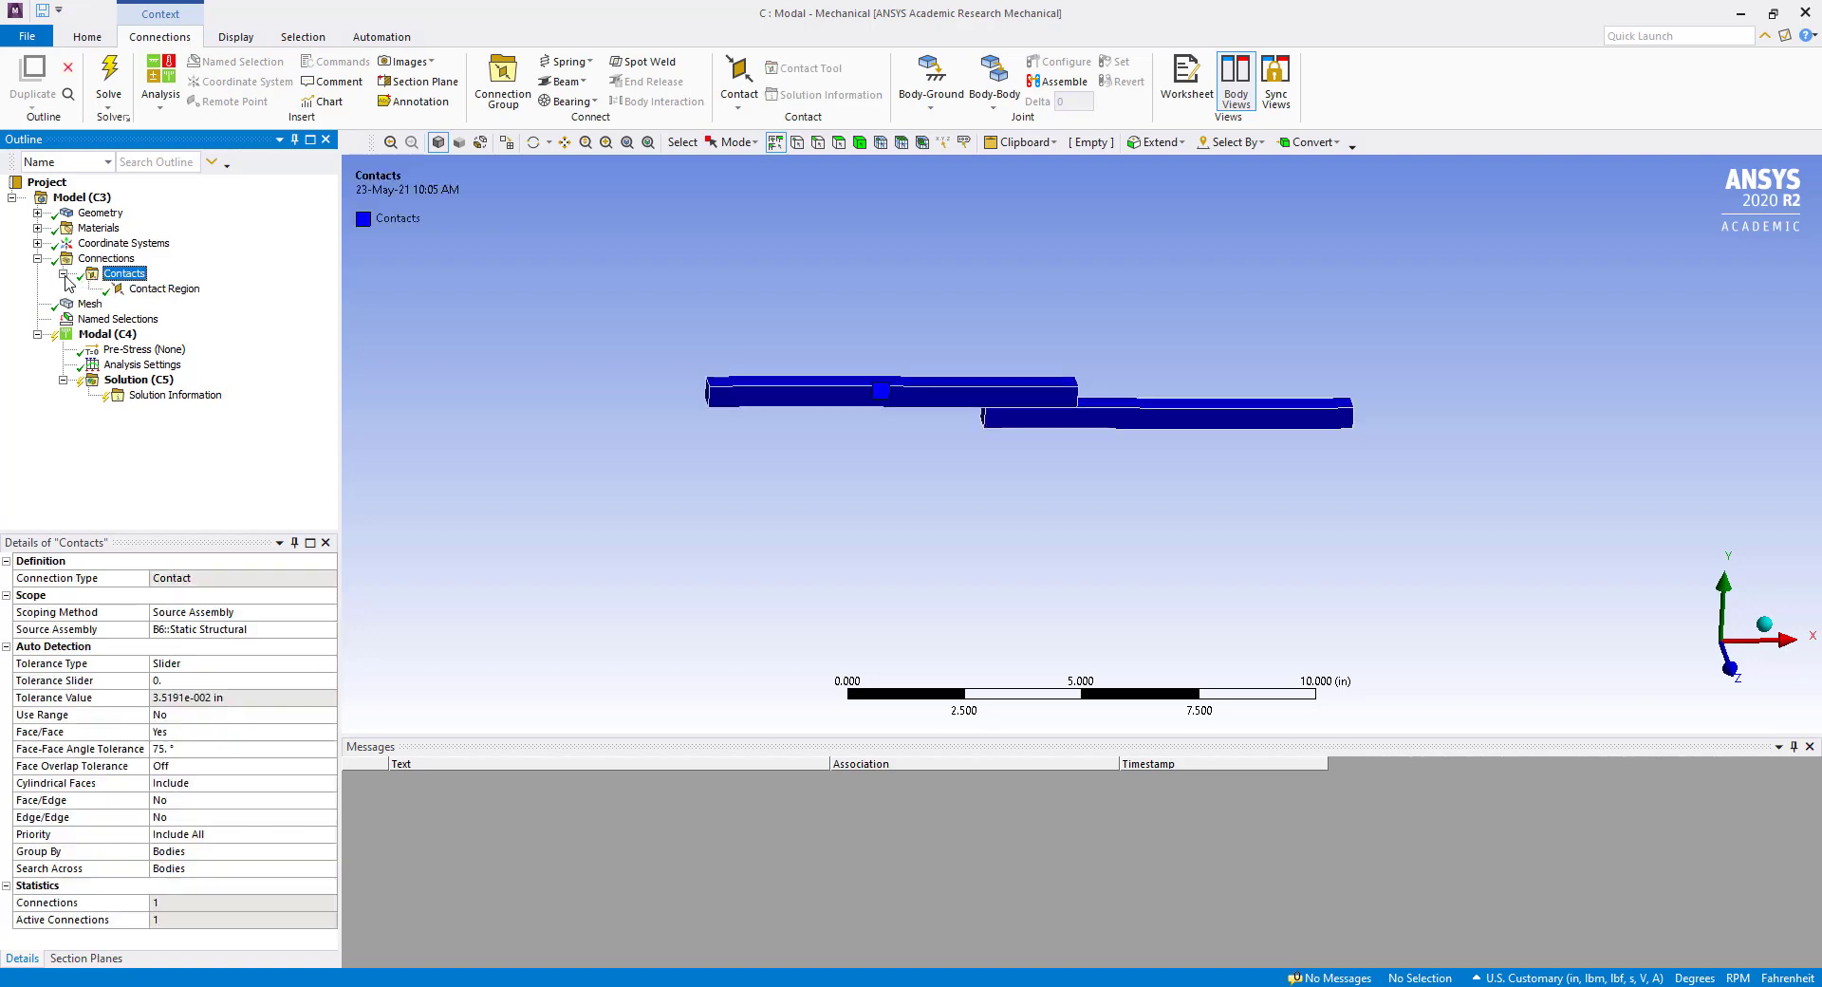
left_click(129, 290)
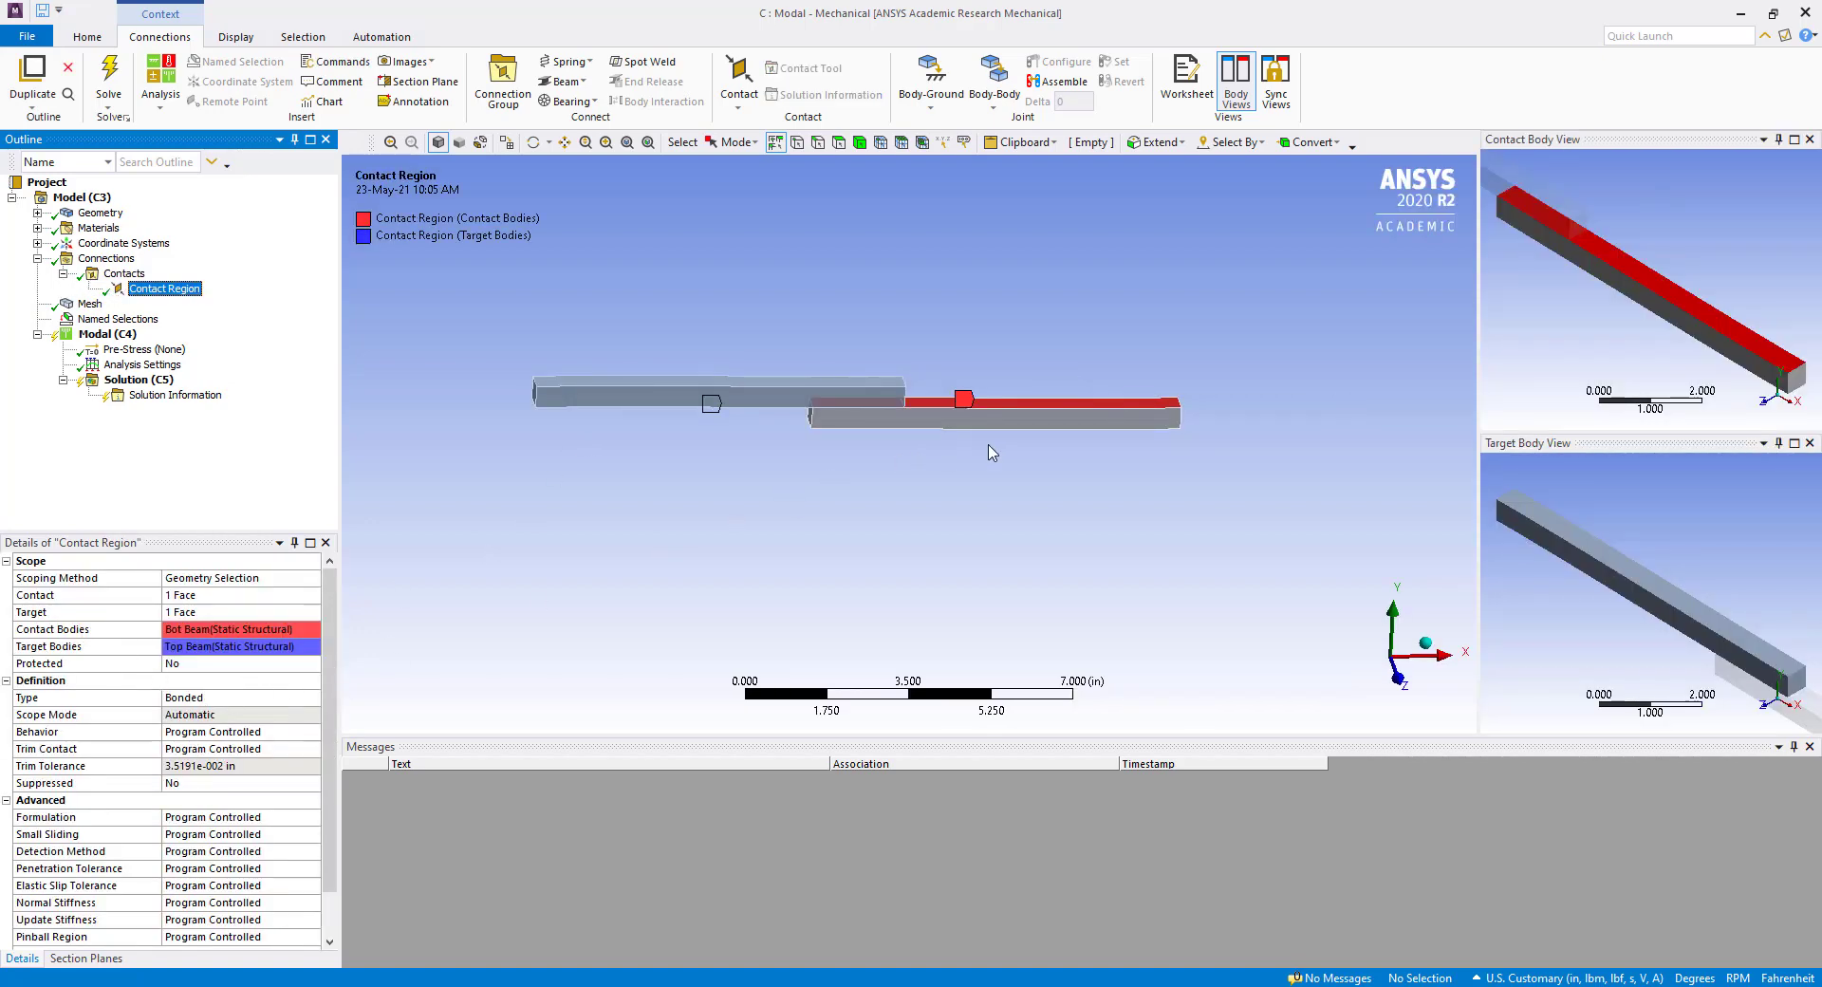
middle_click_drag(986, 451, 1036, 416)
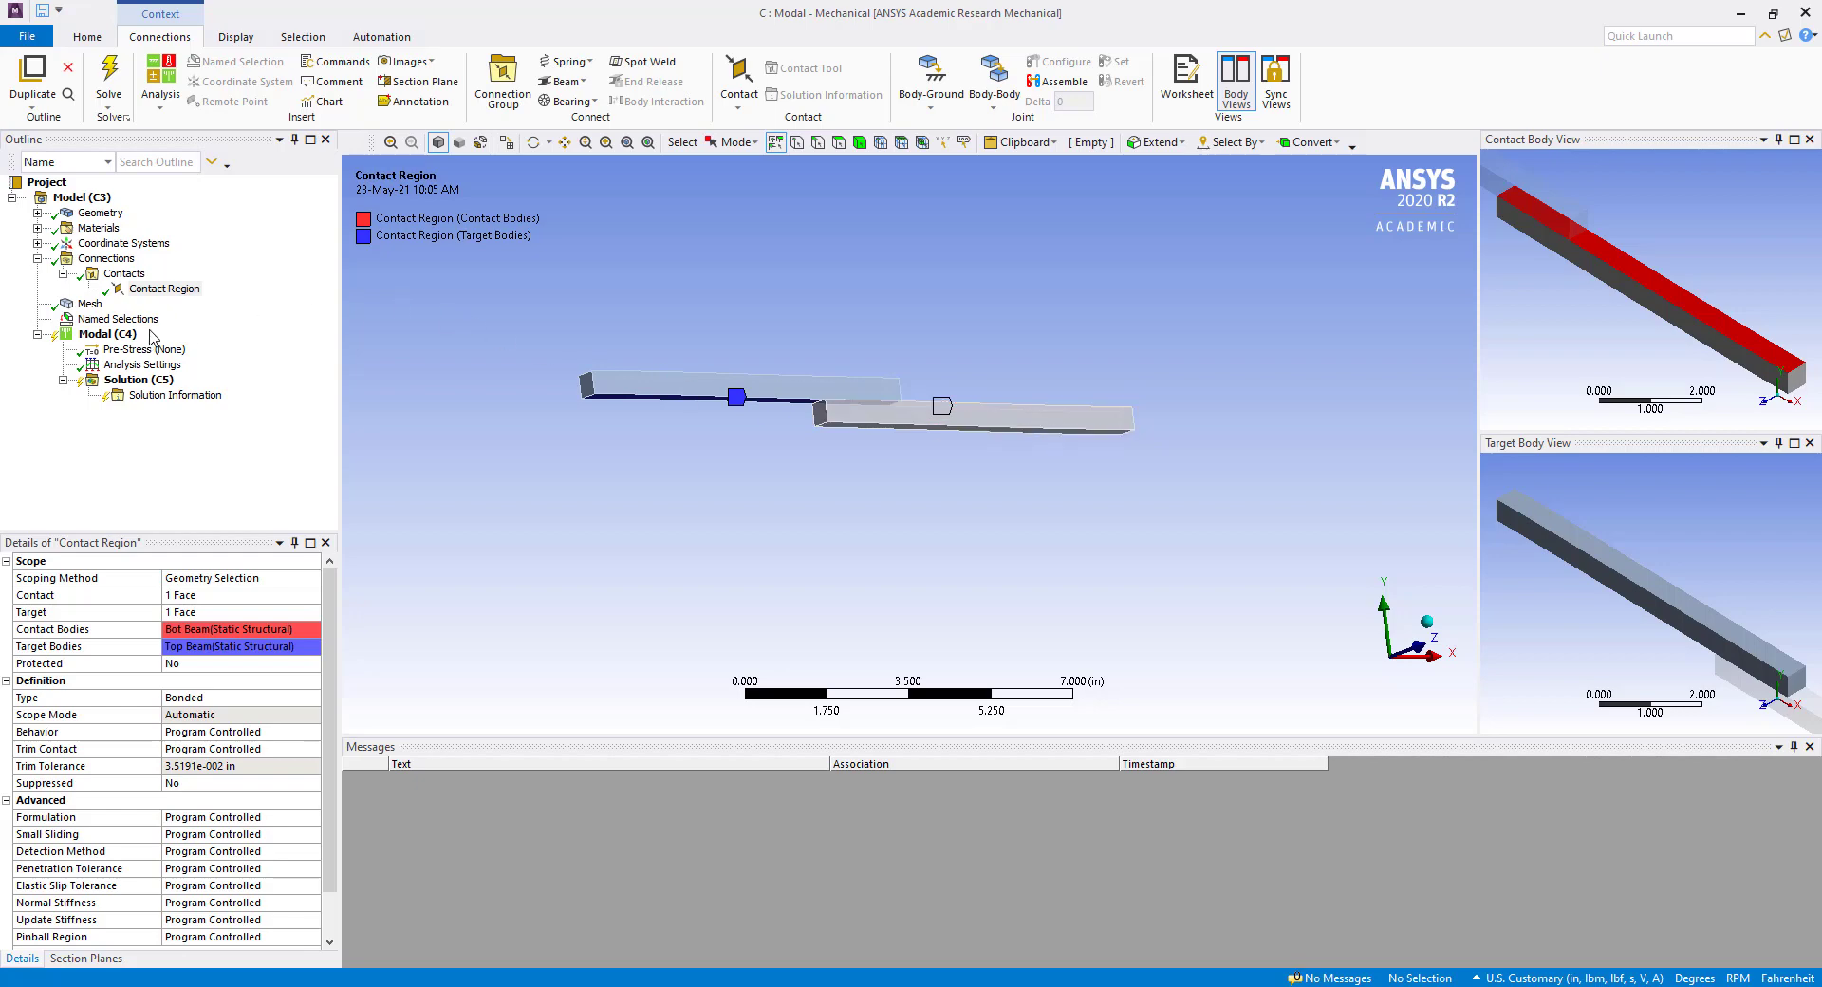
Add a fixed support to the Modal analysis on the two outer end faces of the beams.
right_click(105, 336)
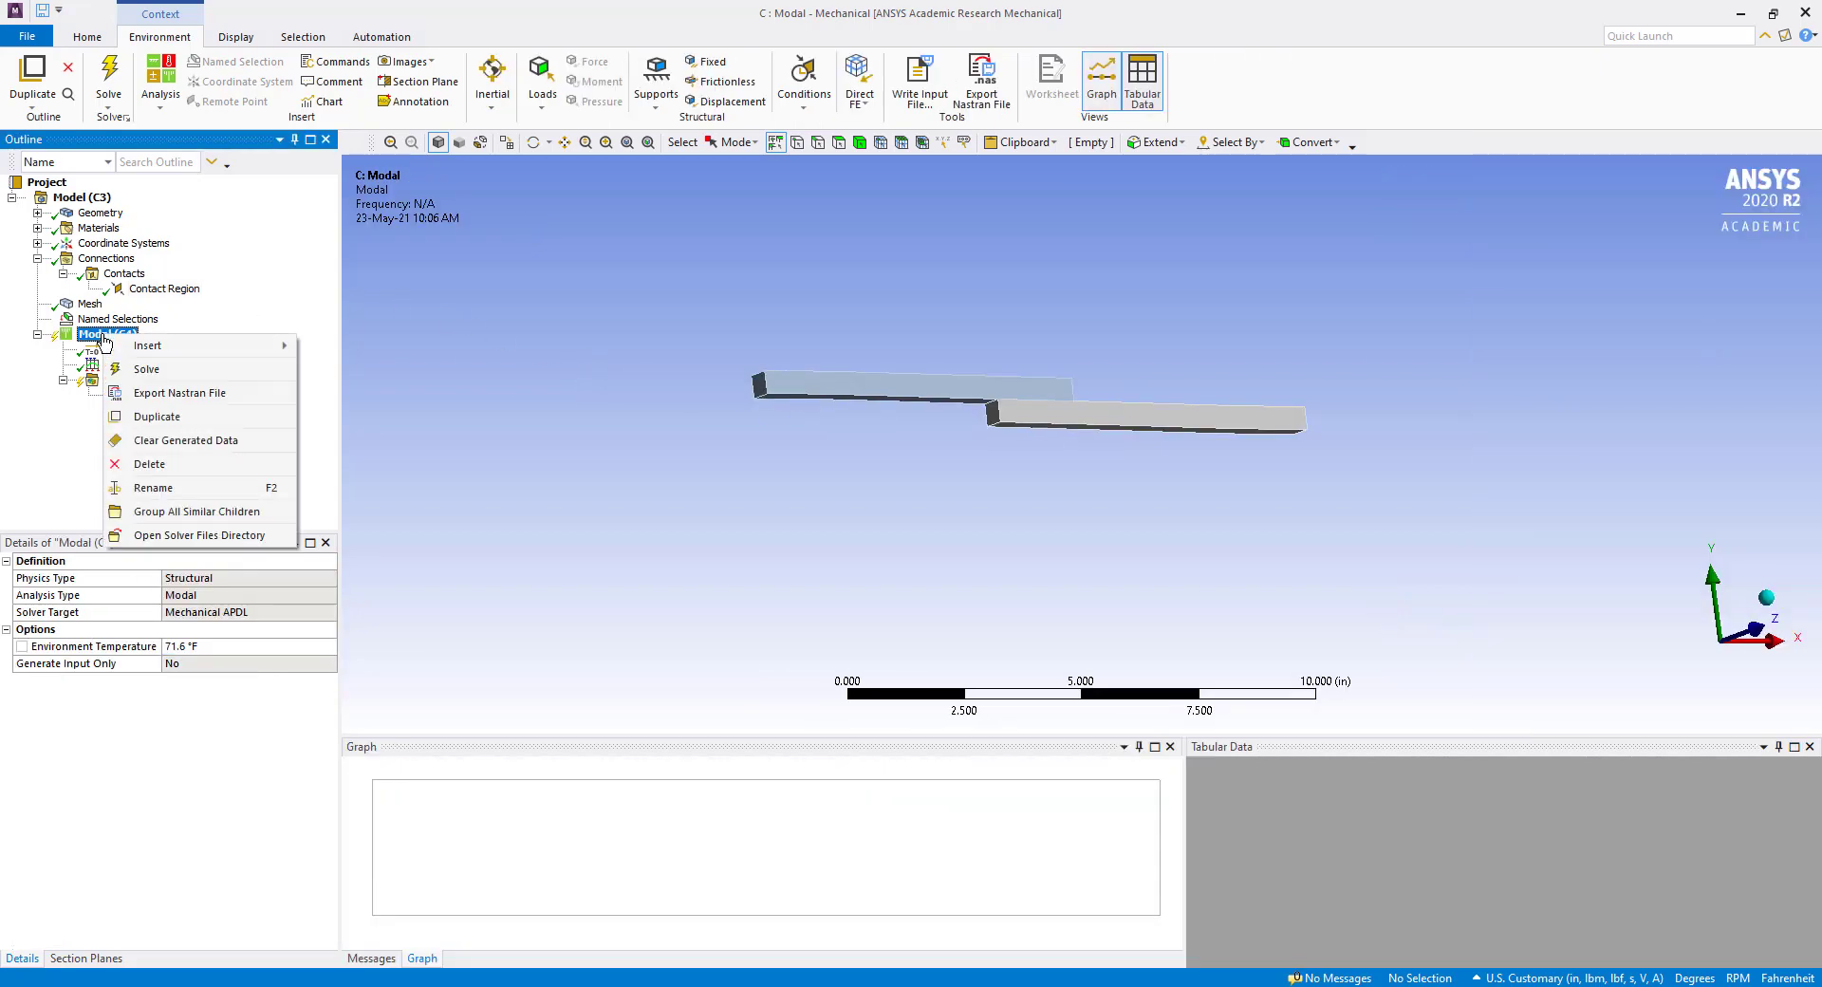
mouse_move(219, 346)
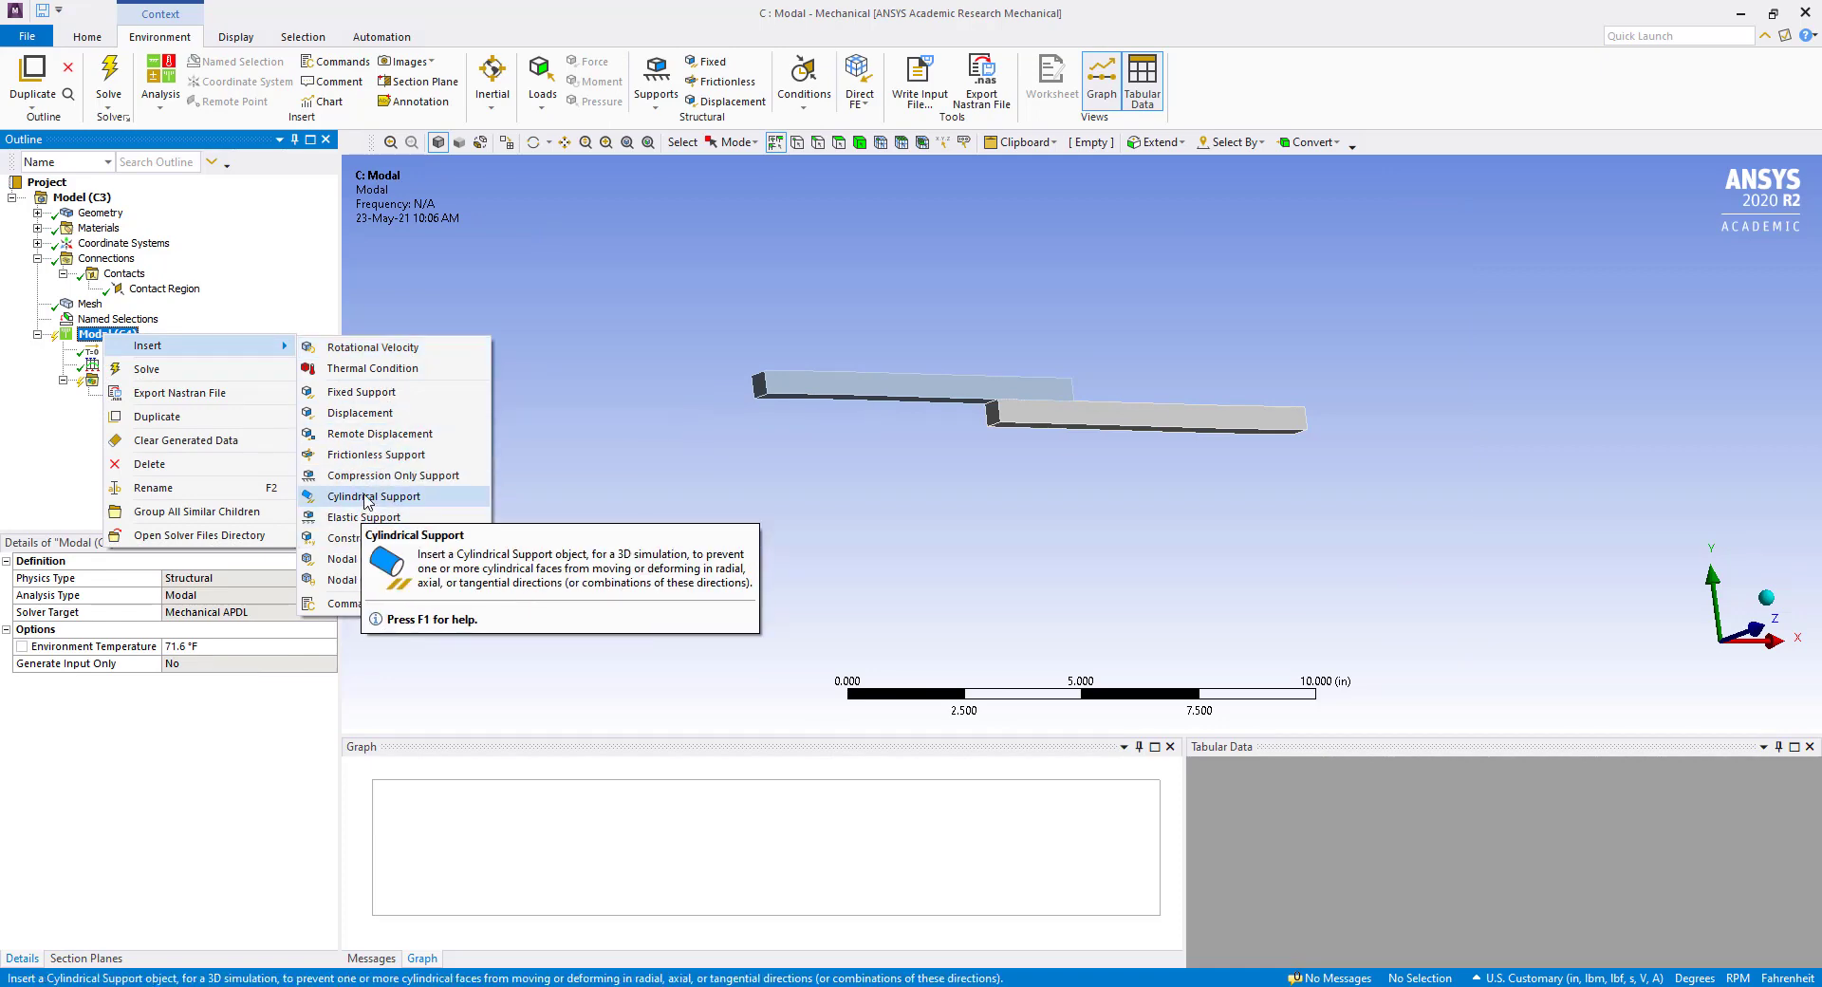
left_click(361, 392)
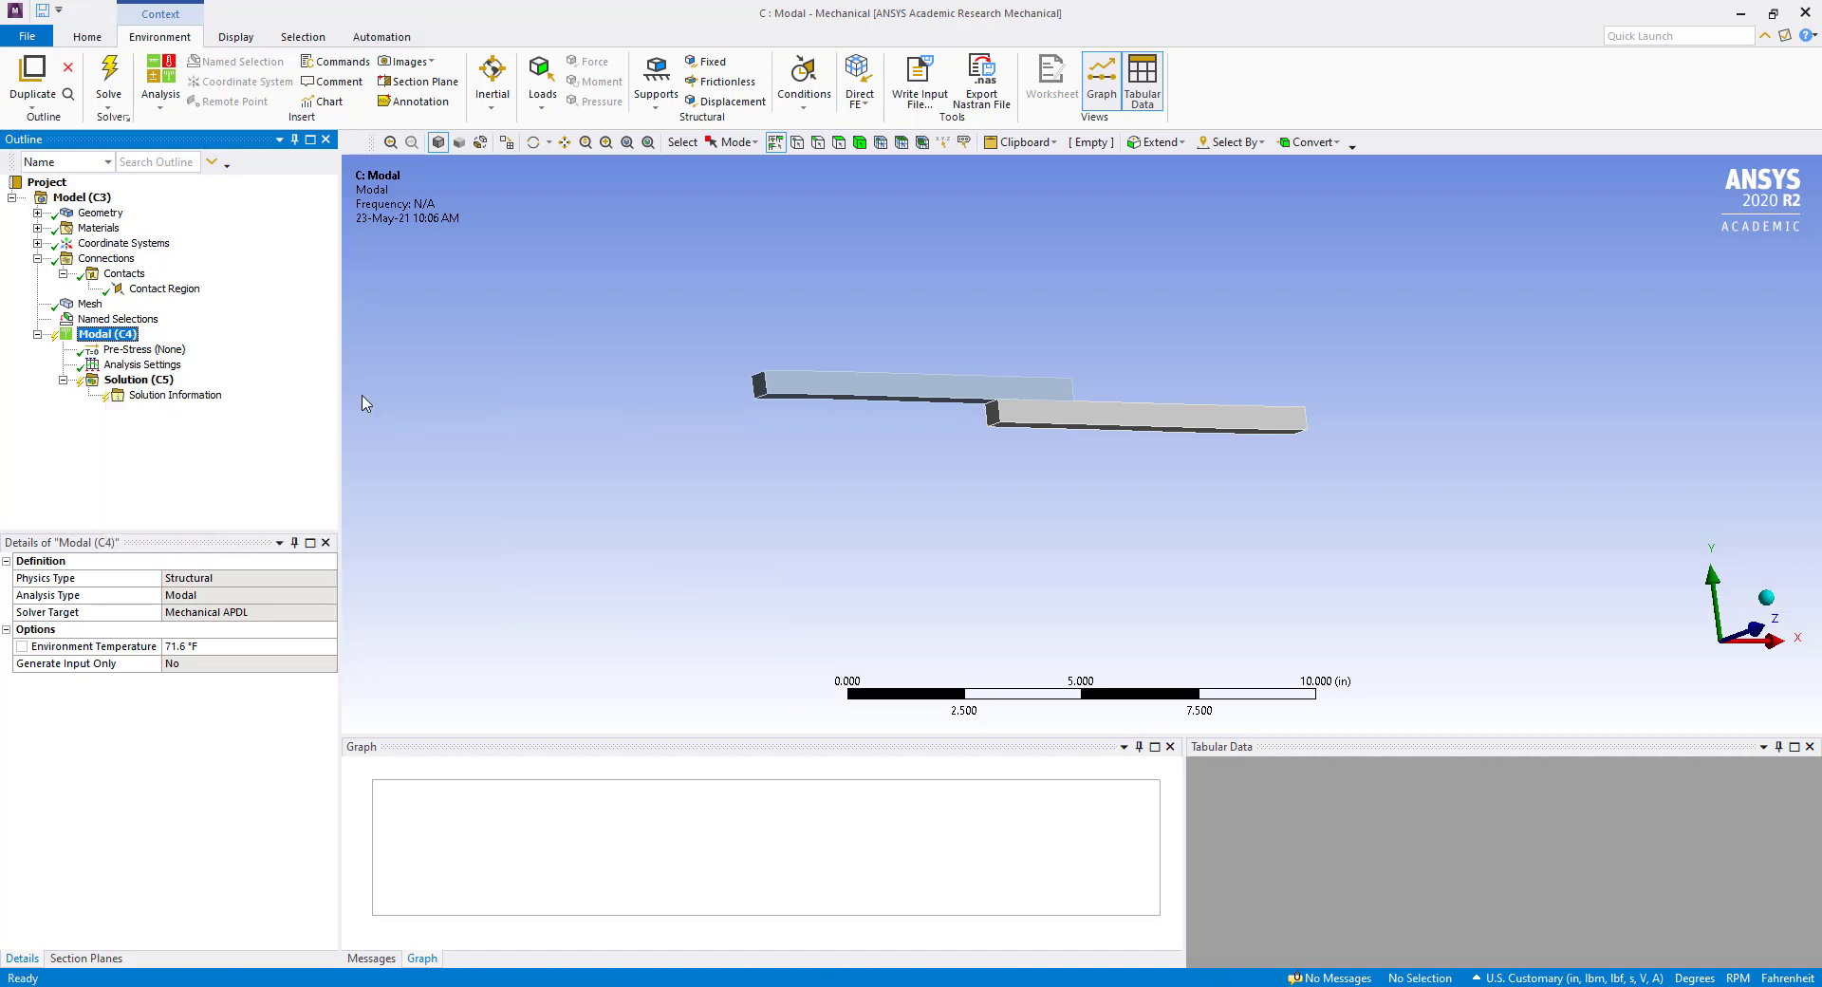
middle_click_drag(1214, 517, 1005, 480)
left_click(1285, 427)
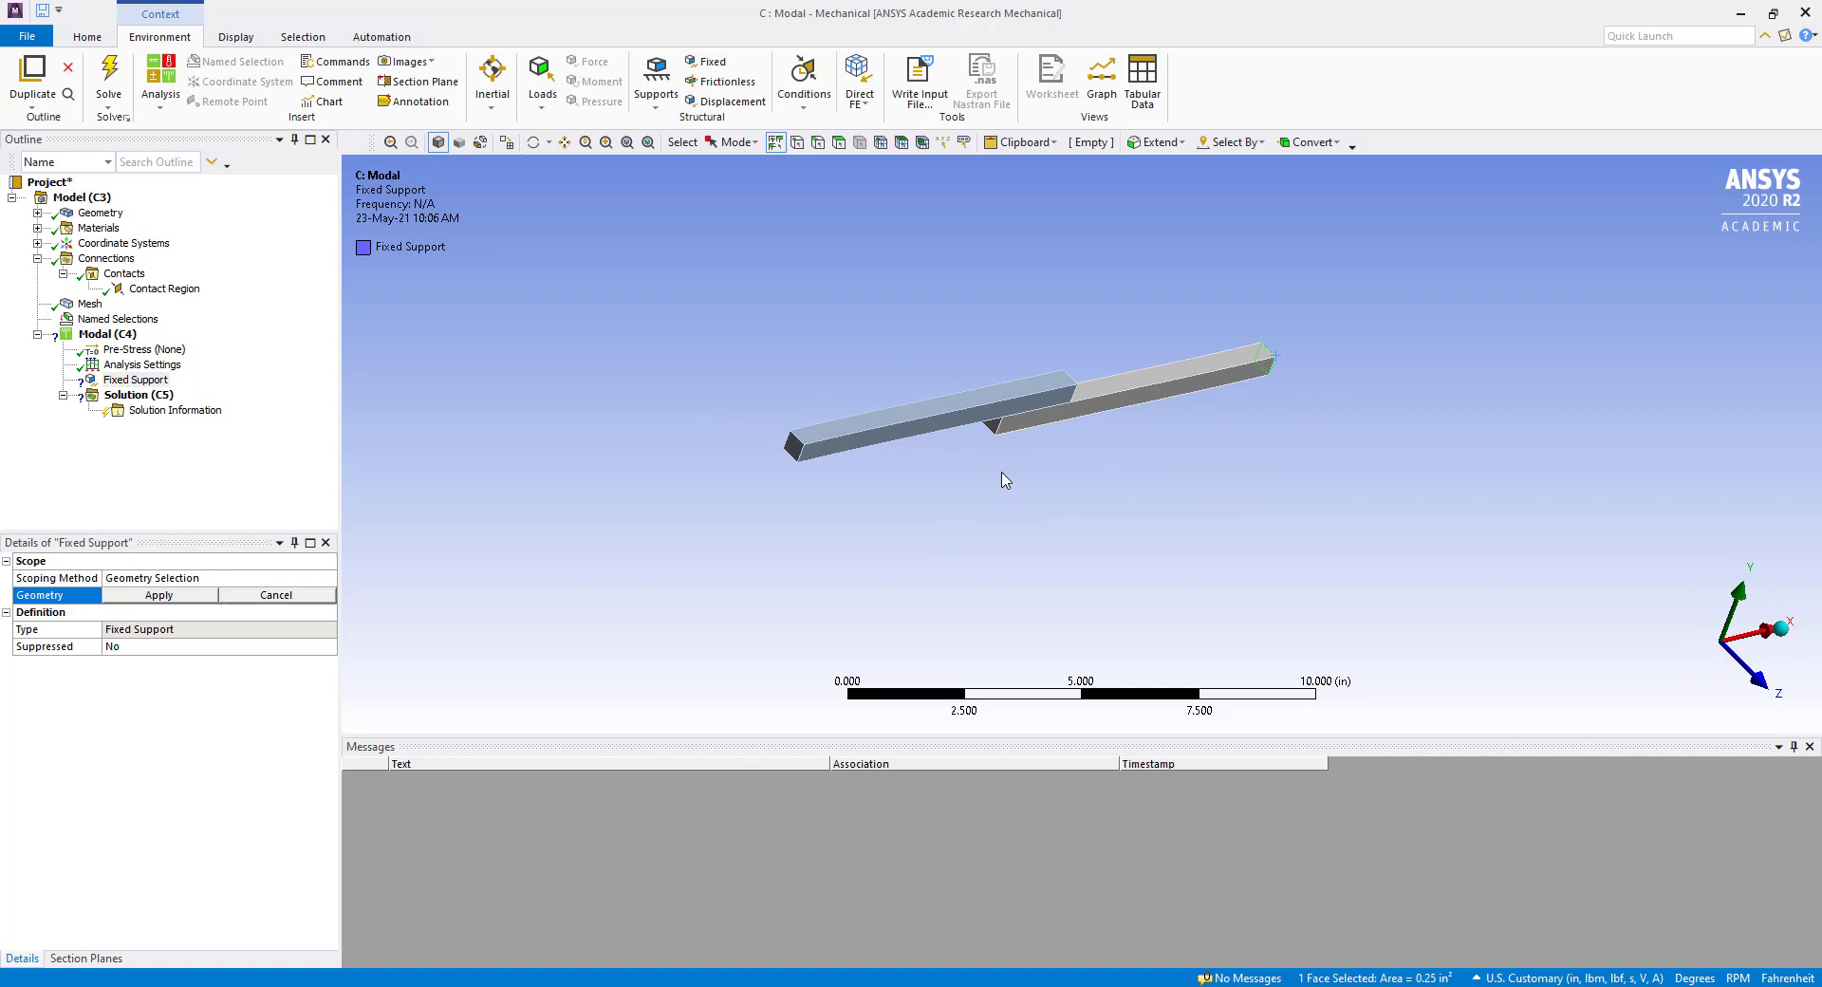
left_click(795, 447, "ctrl")
left_click(159, 595)
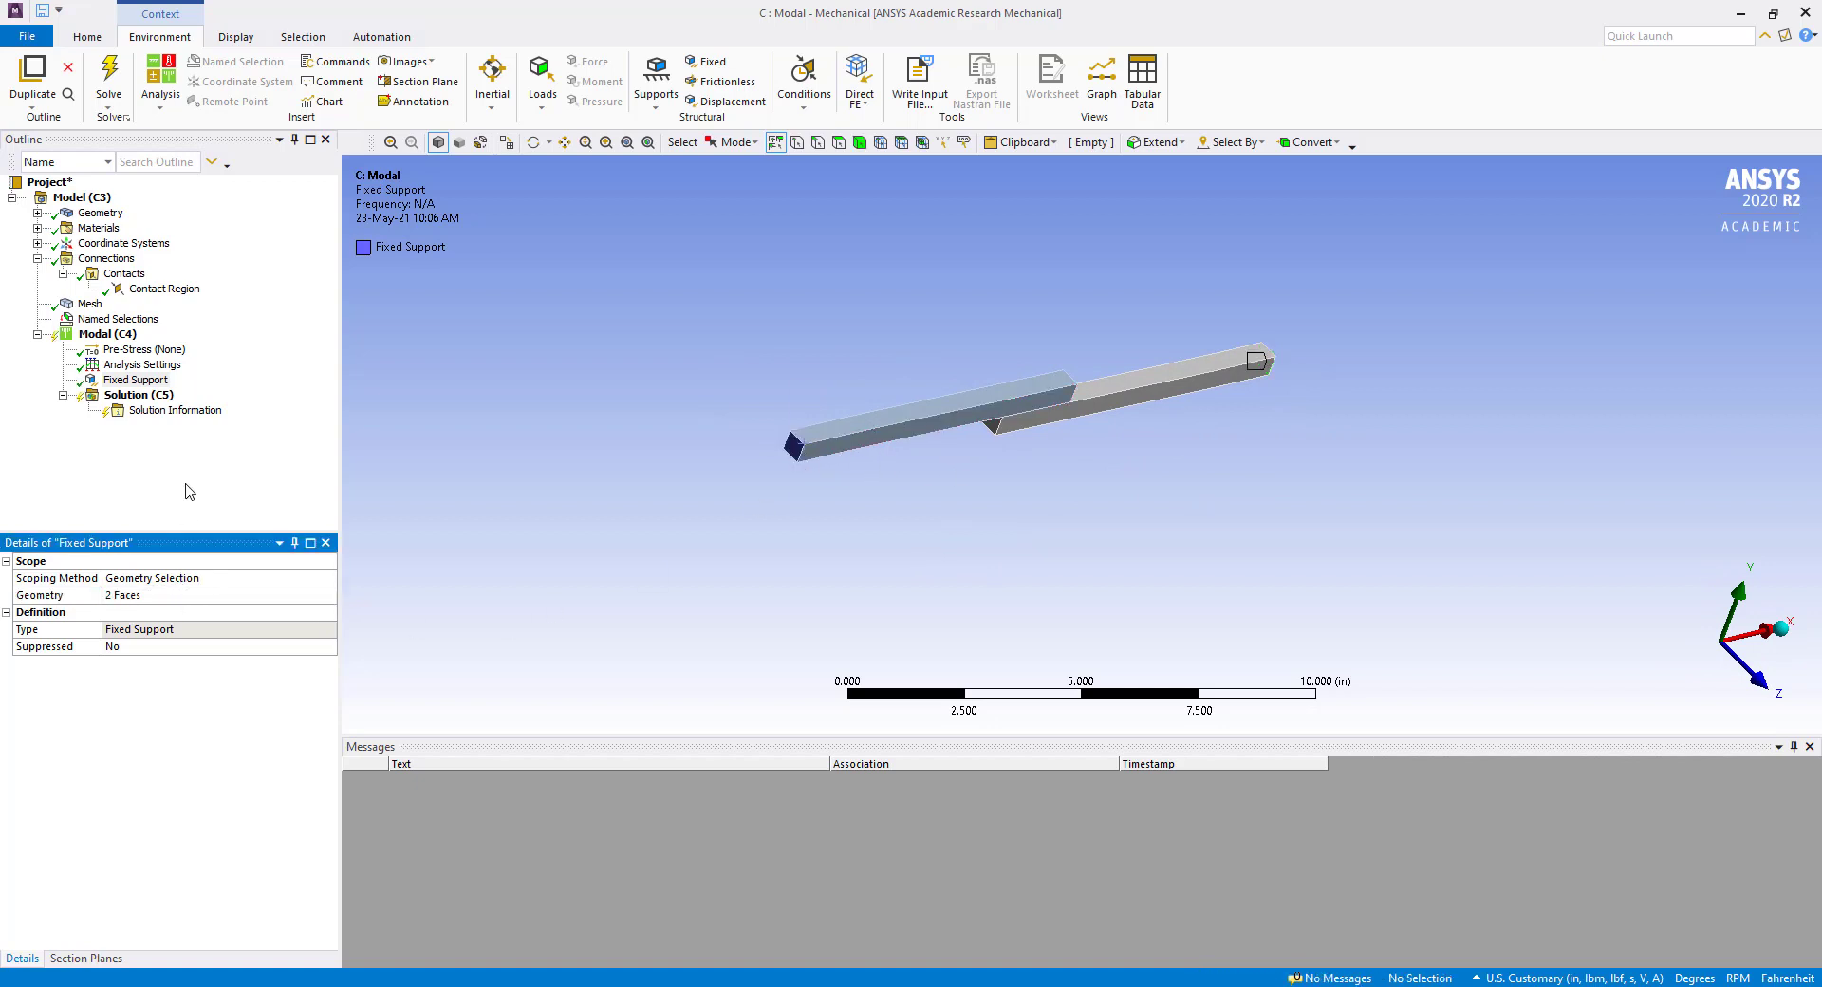
left_click(180, 479)
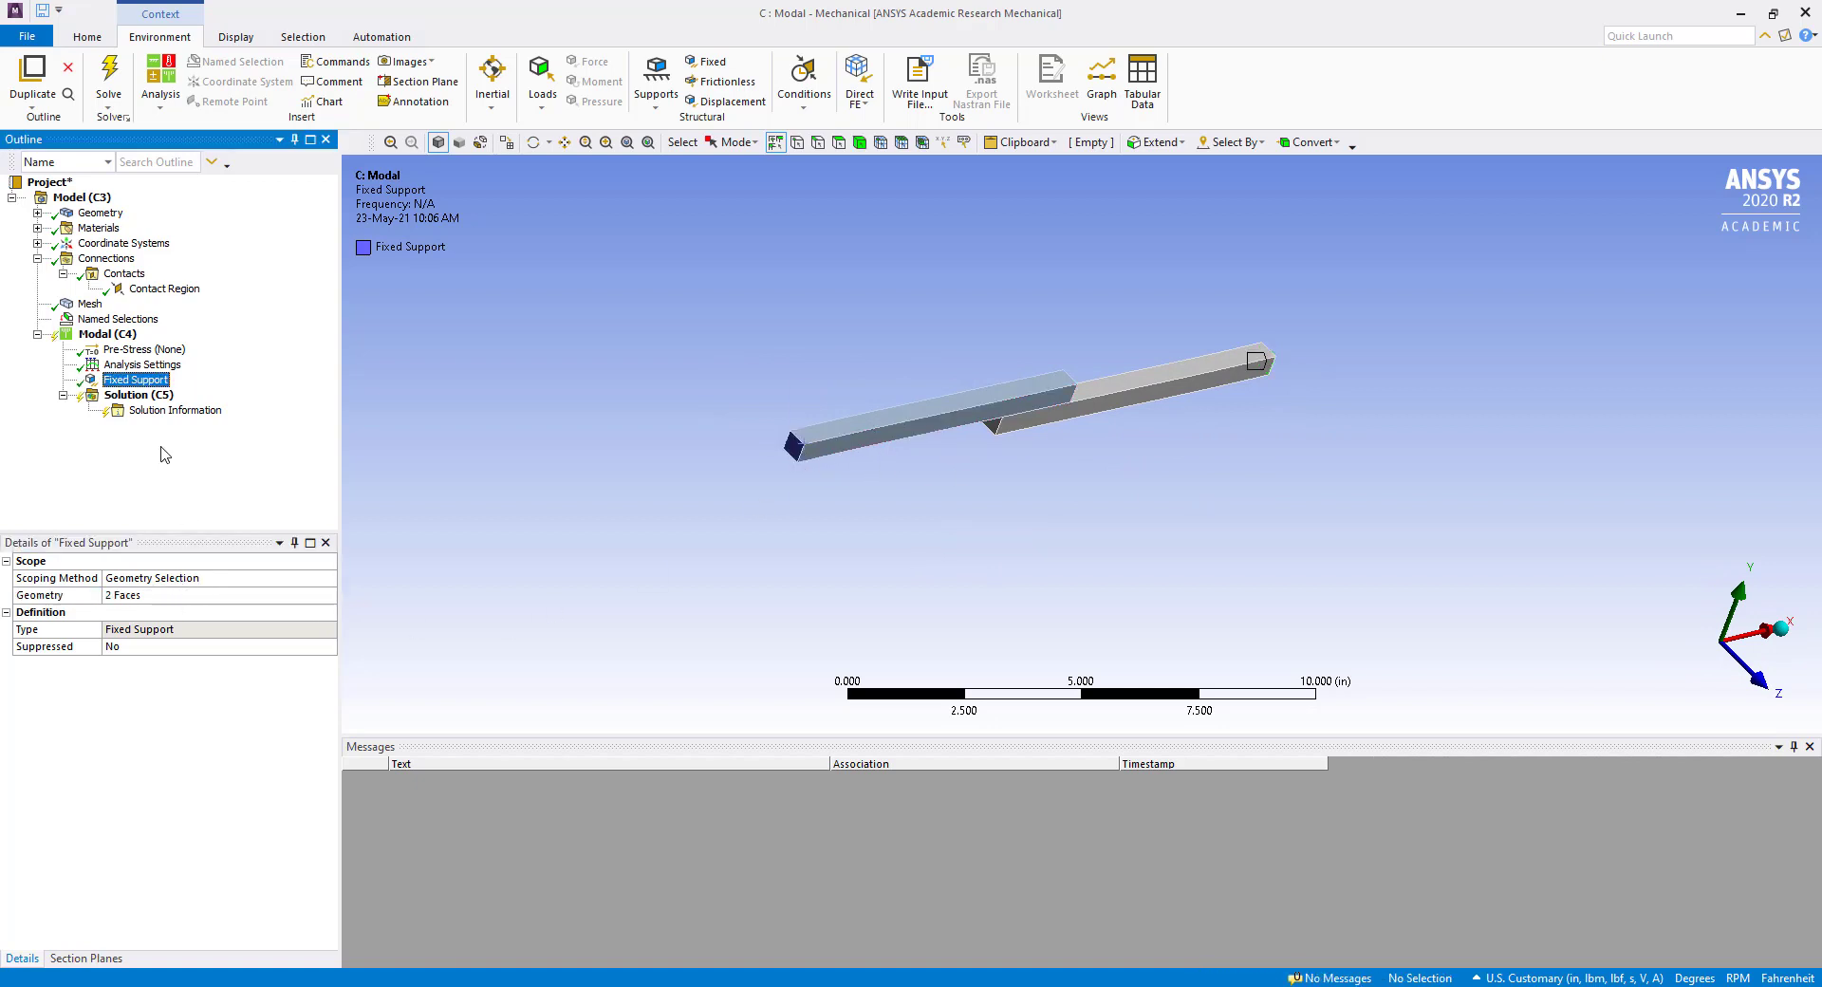
Check the analysis settings and solve the Modal analysis for 6 modes.
left_click(138, 394)
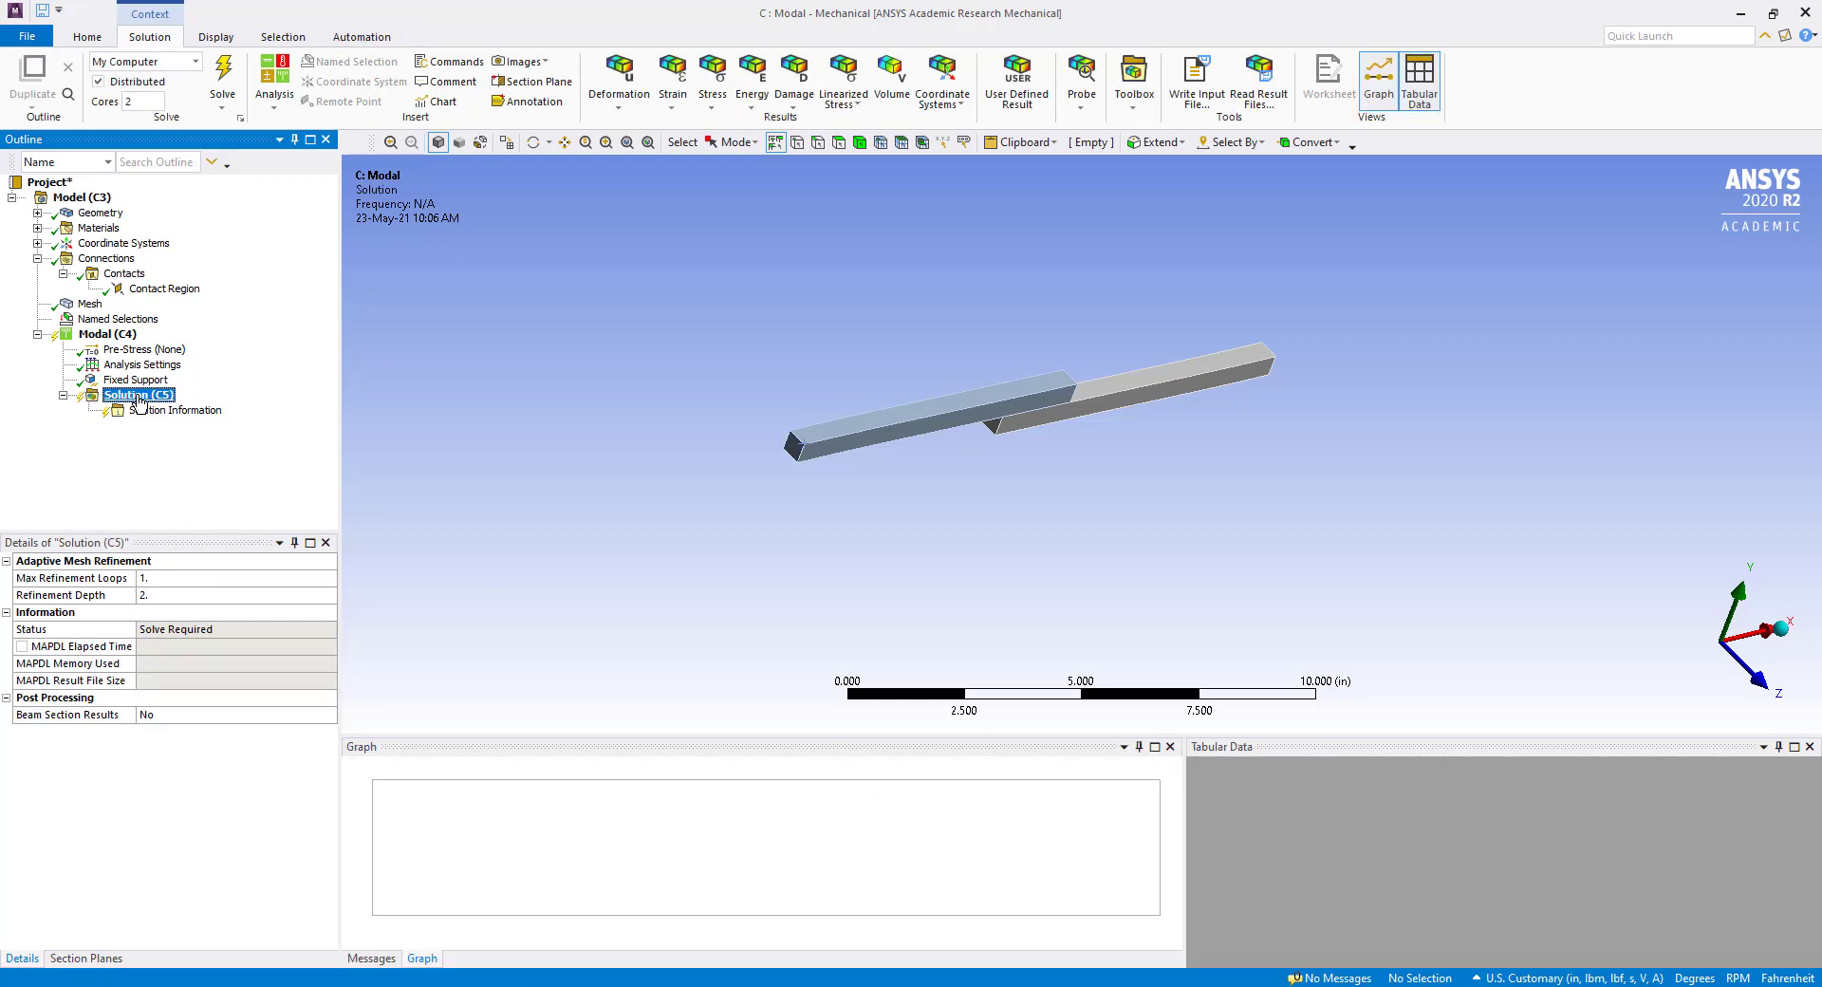
left_click(147, 408)
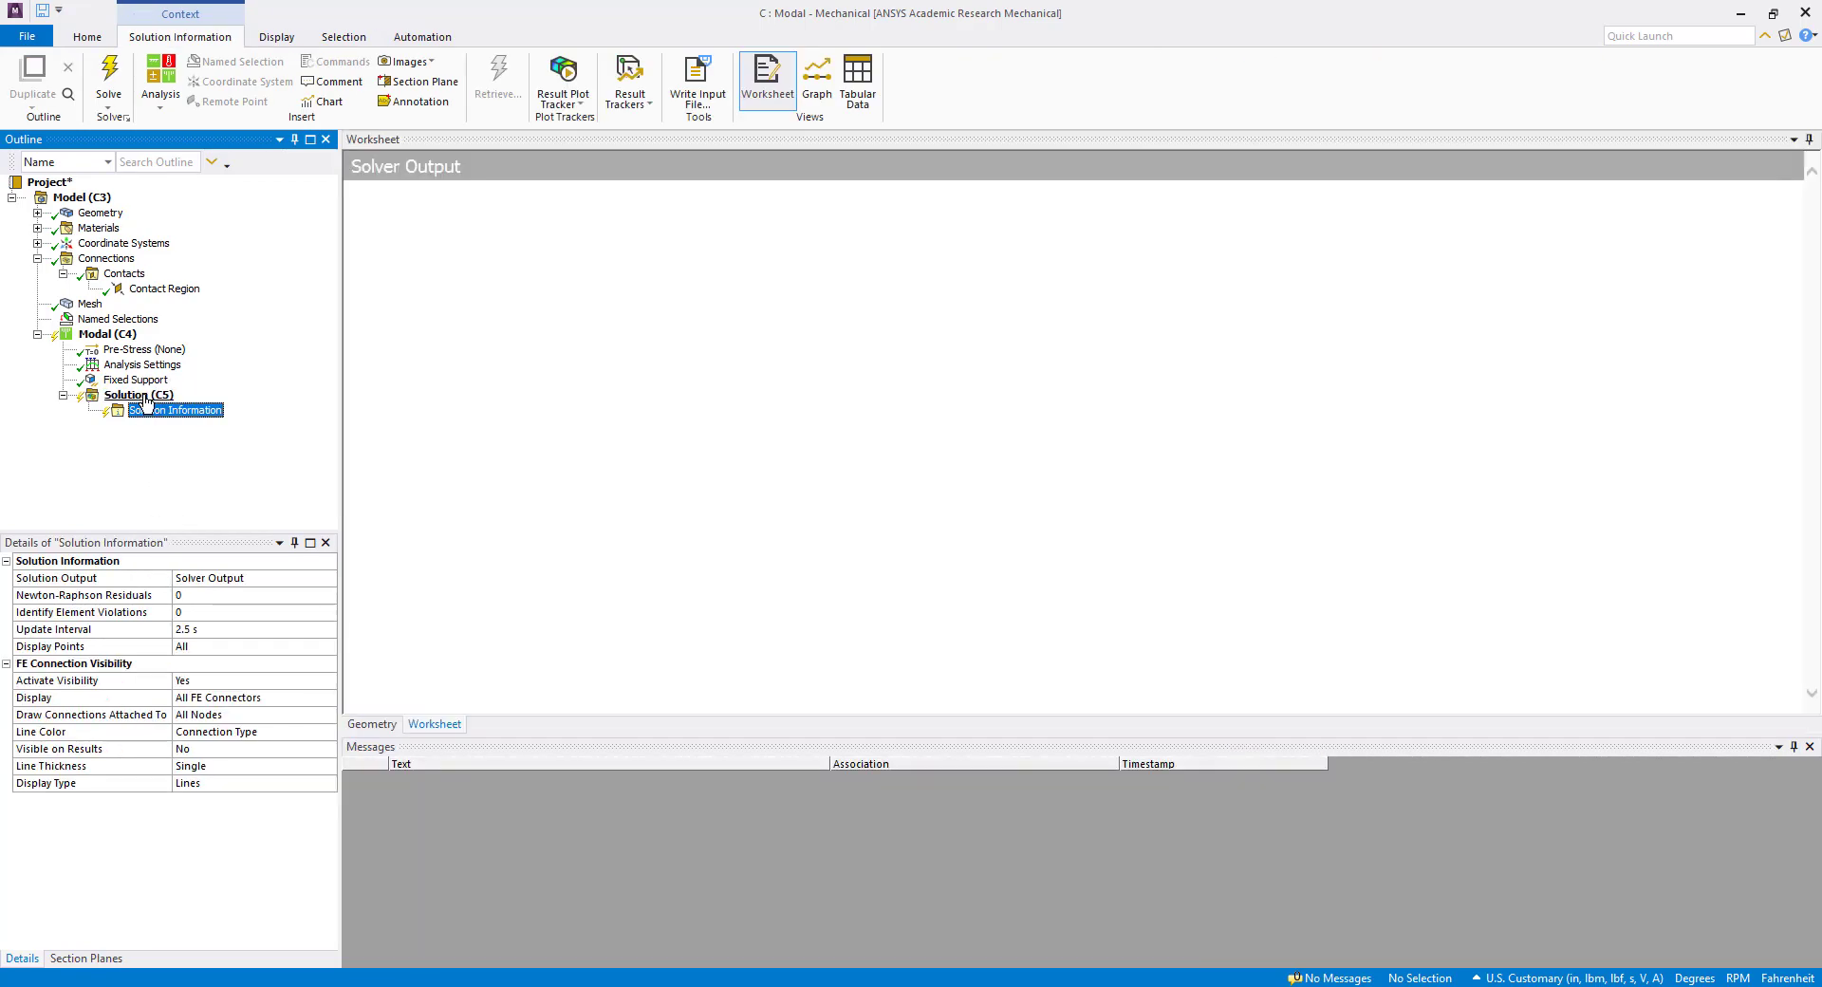
left_click(144, 368)
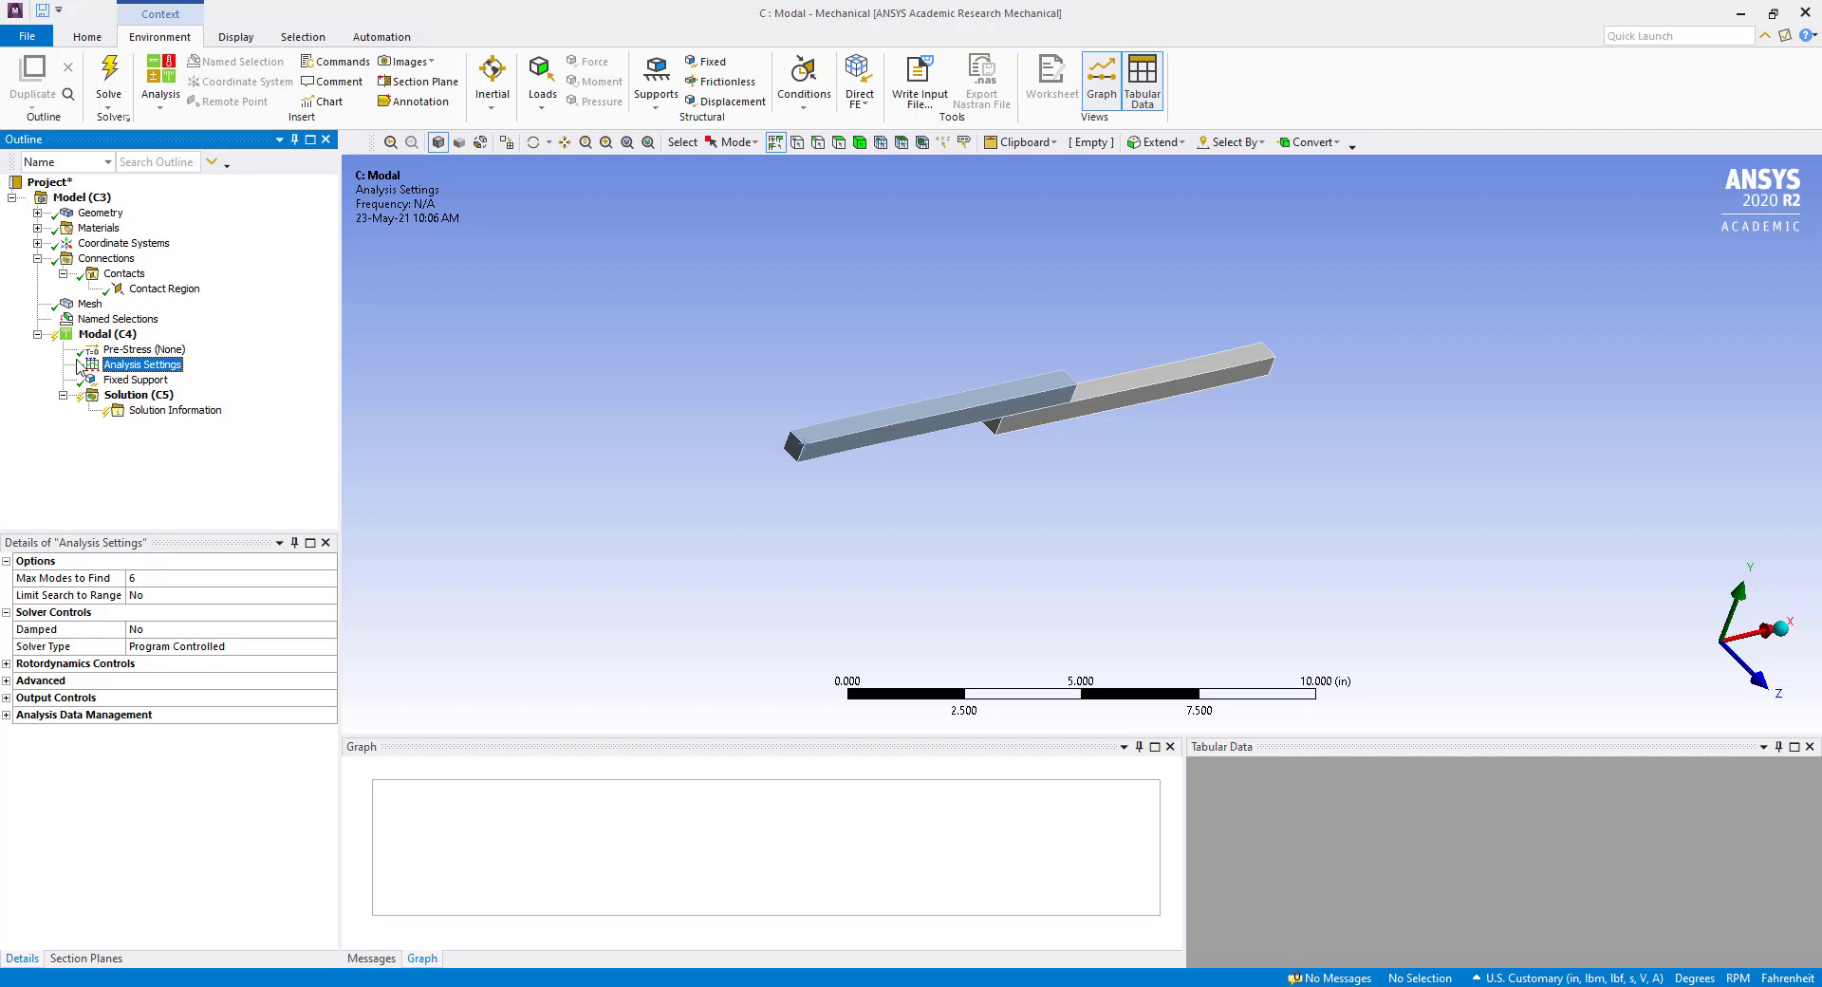
right_click(106, 335)
left_click(164, 372)
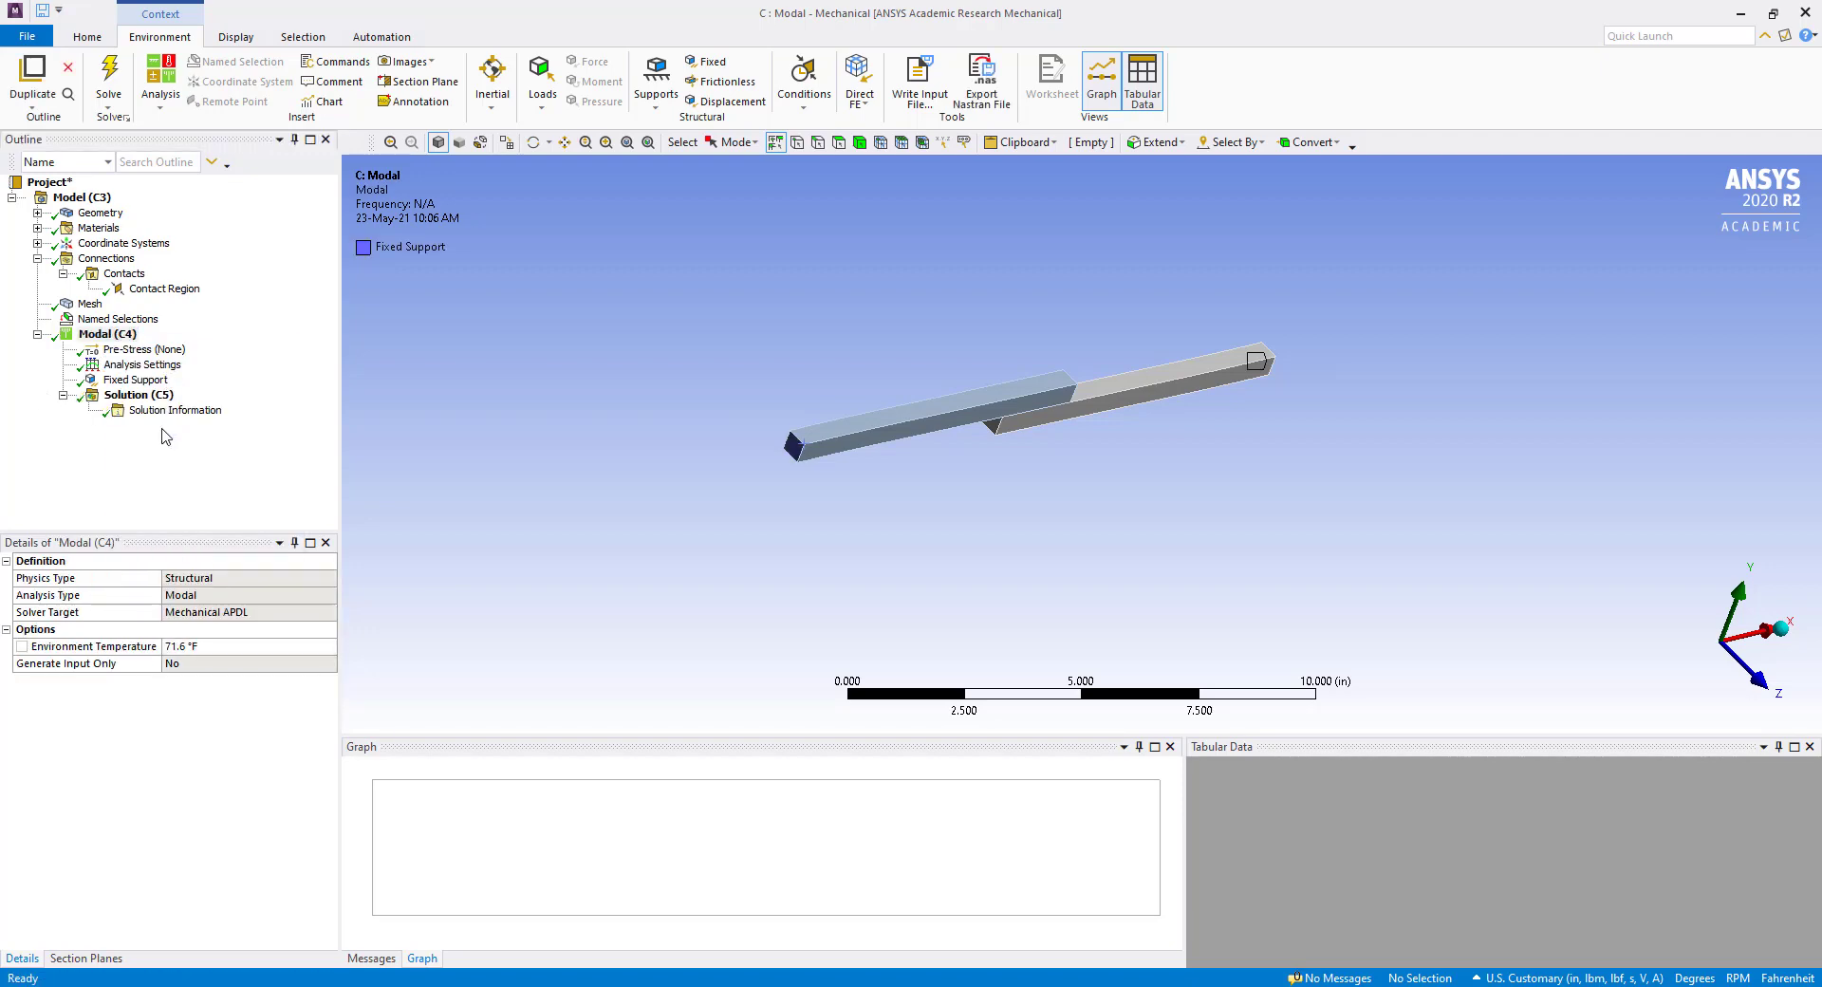
Create mode shape results for all six frequencies and evaluate them.
left_click(133, 396)
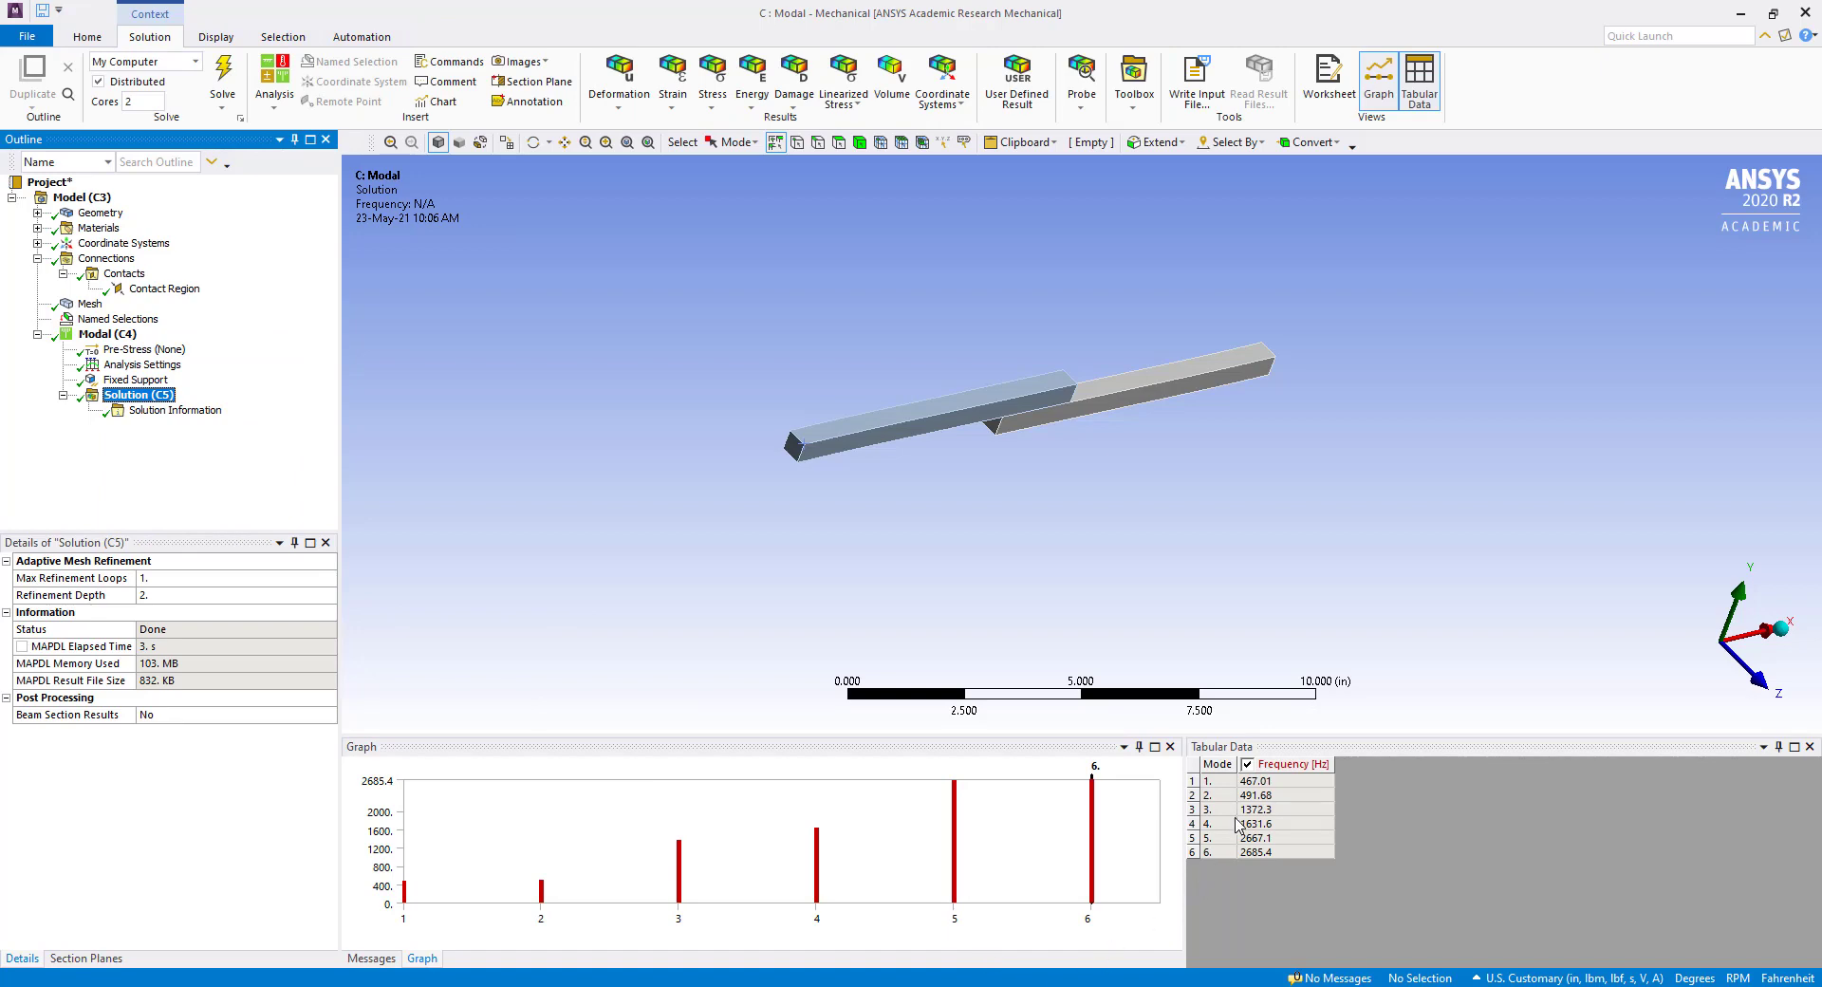
right_click(1260, 801)
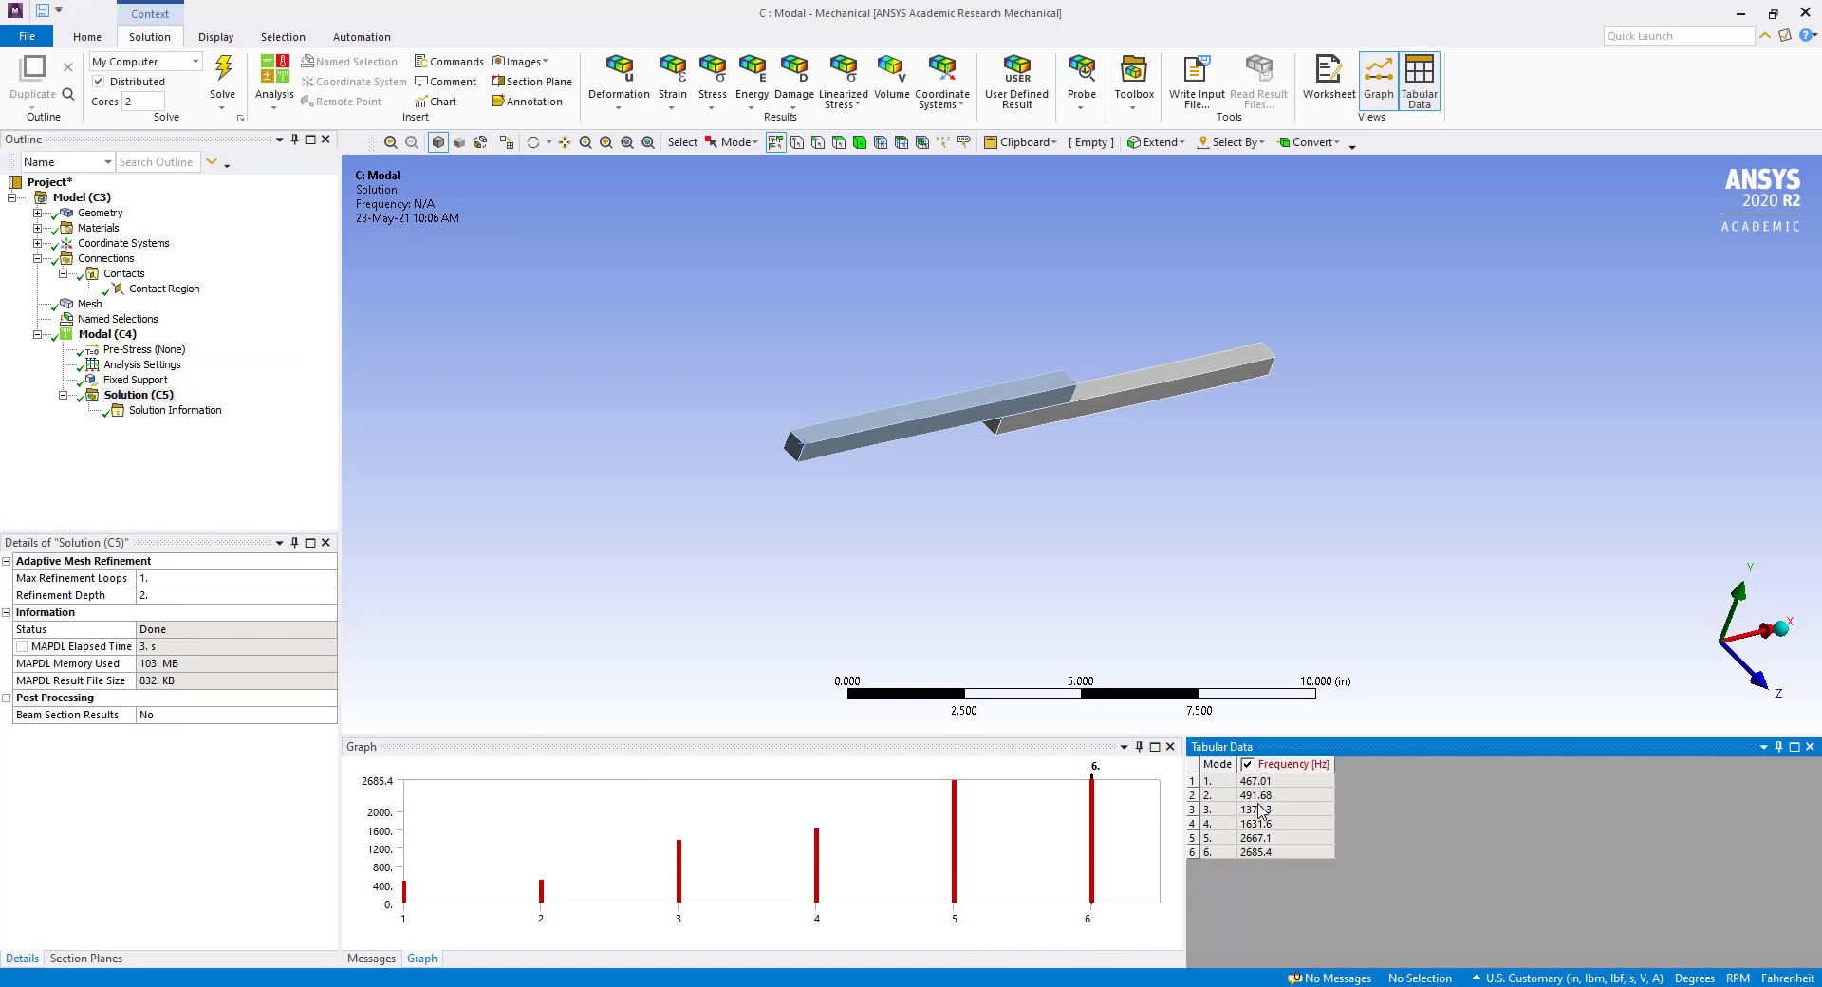
left_click(1283, 843)
right_click(1268, 811)
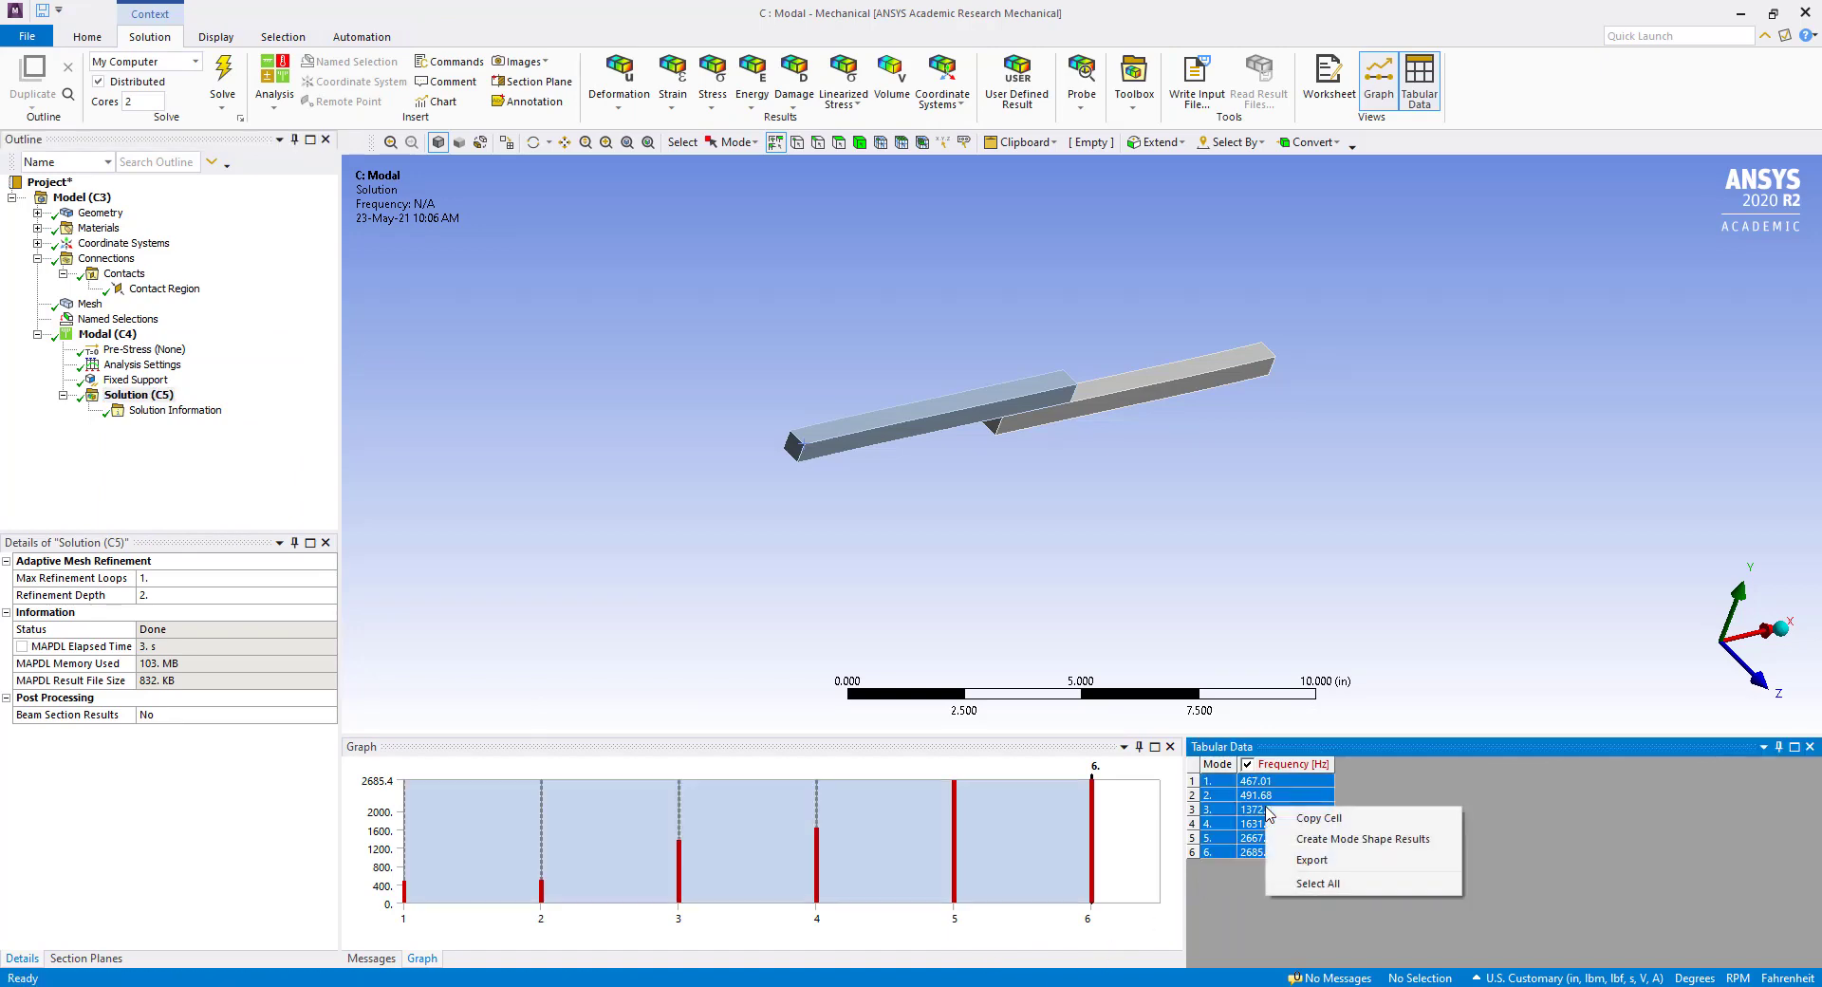
left_click(1284, 833)
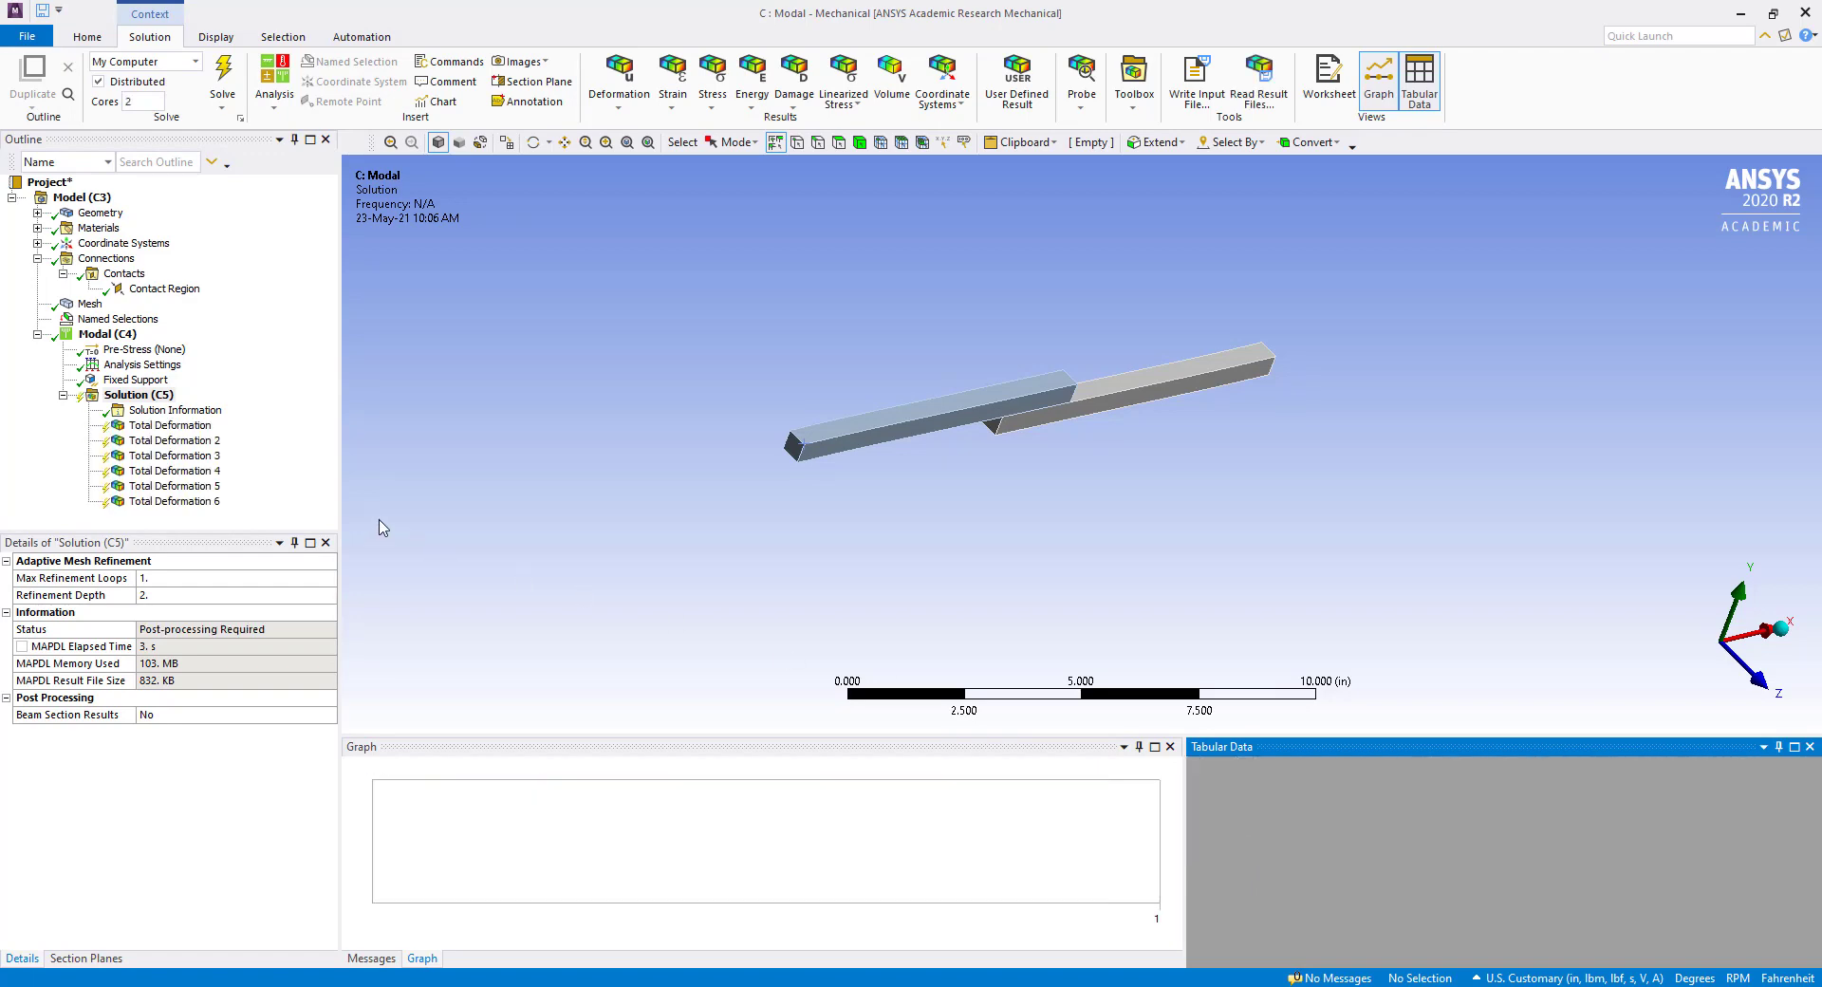
right_click(144, 397)
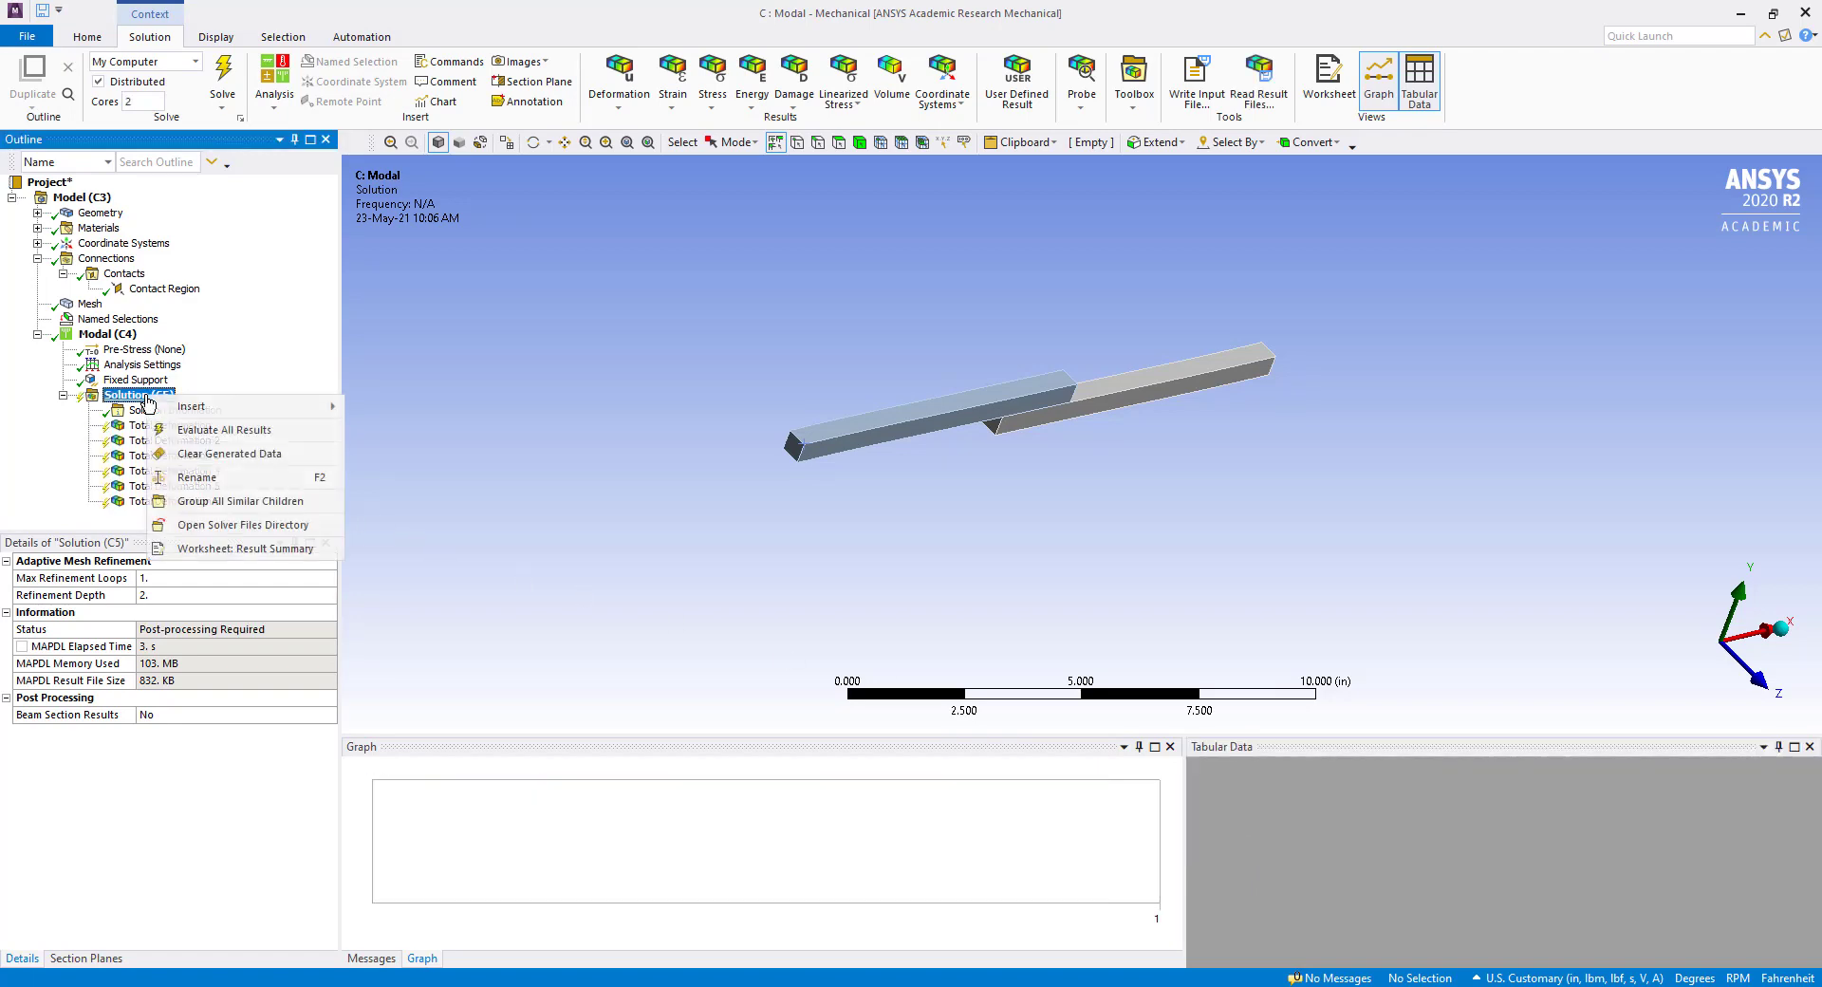
left_click(199, 432)
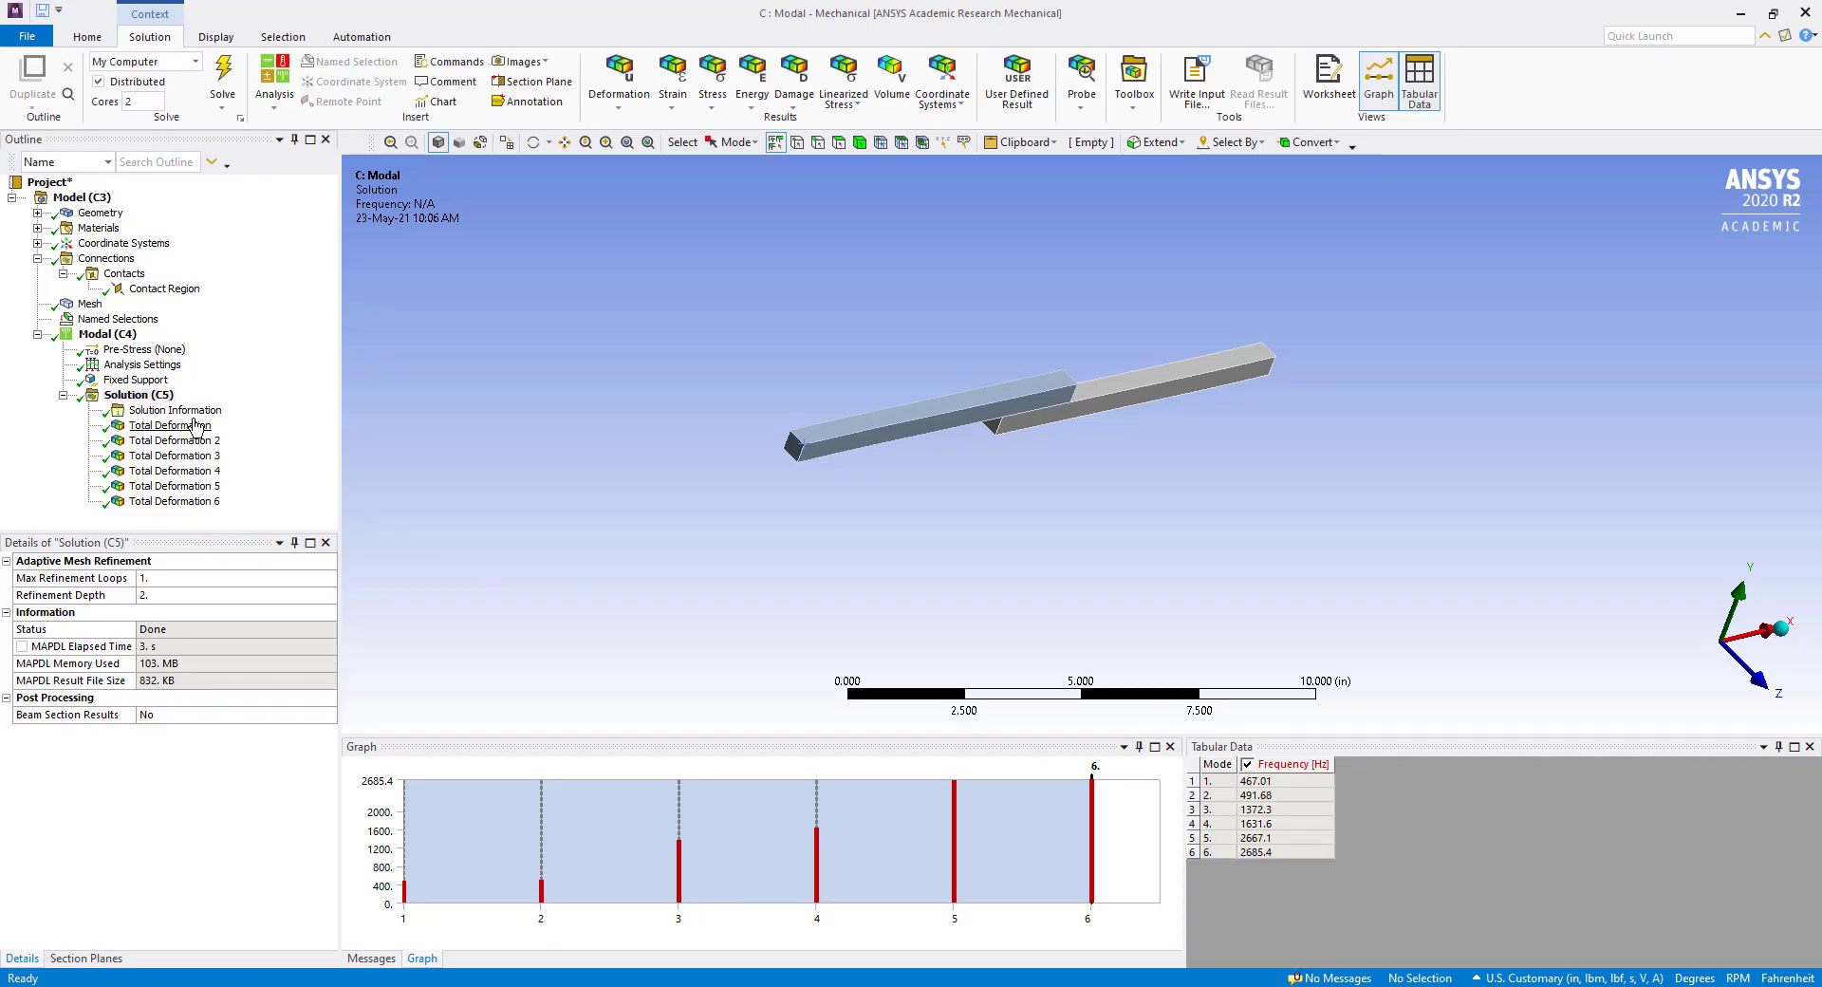
Animate the first mode's total deformation as contours and as shortened vectors, viewing the vector animation along the beams.
left_click(194, 425)
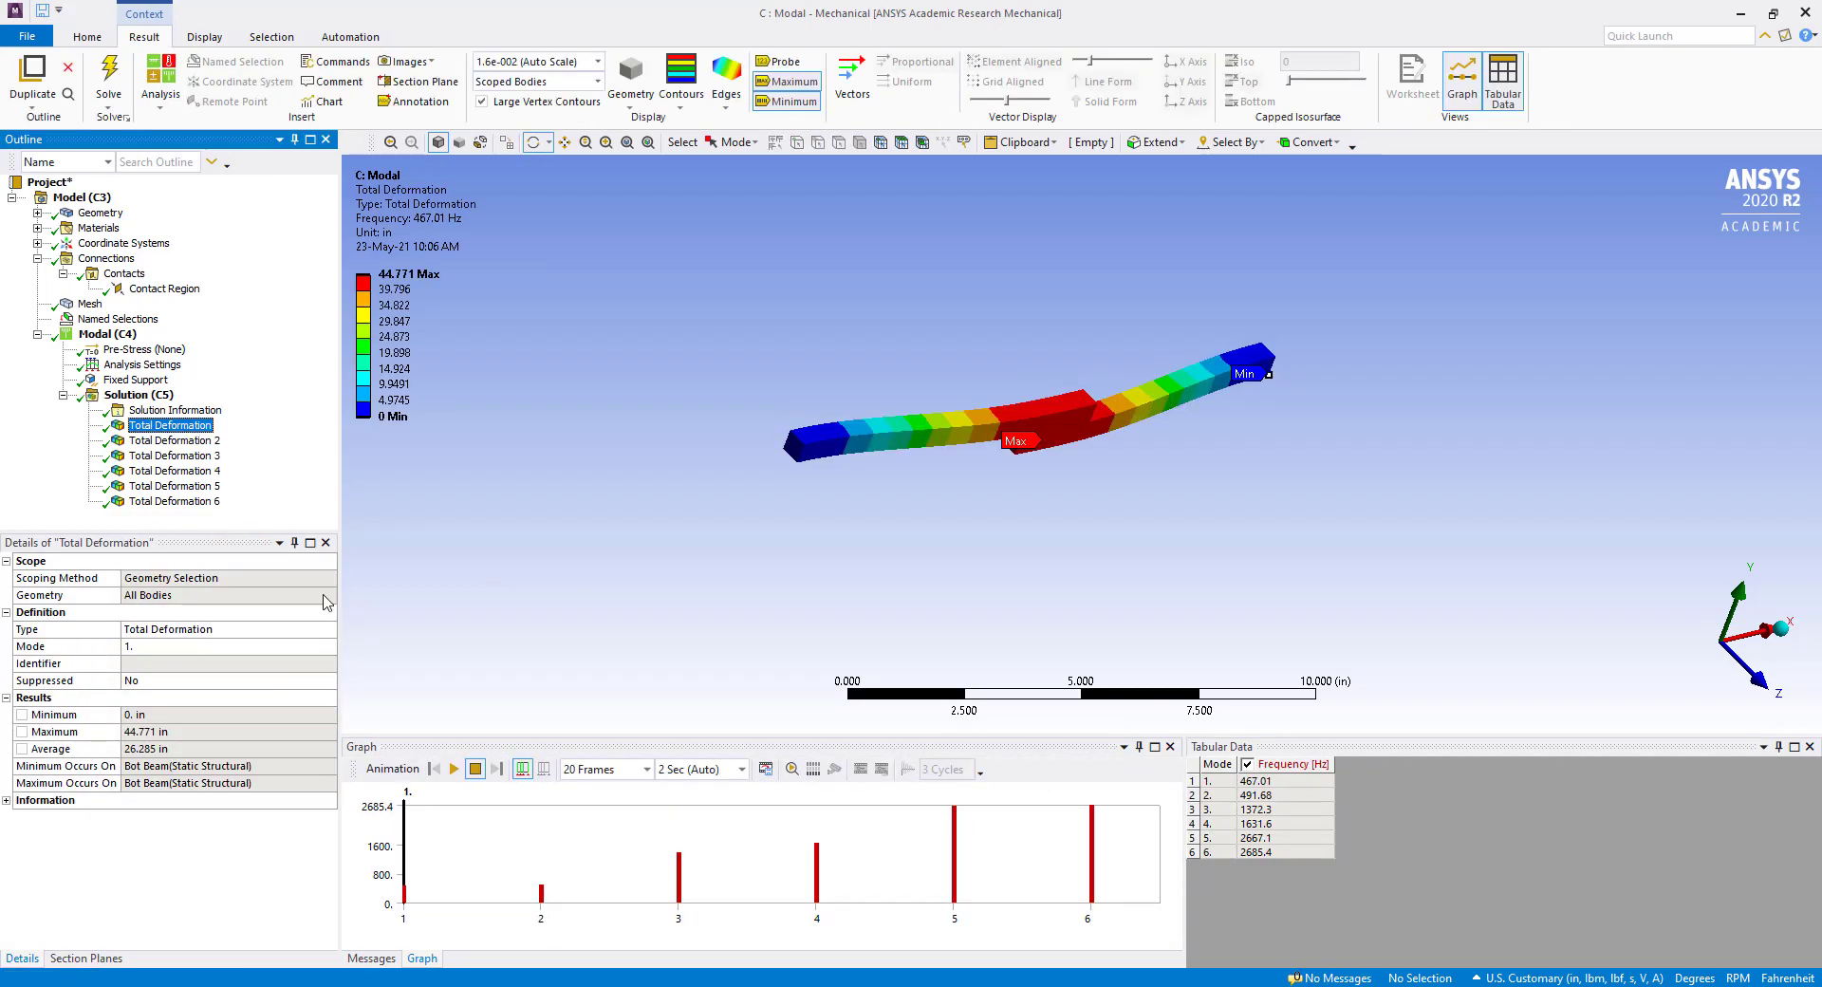
left_click(453, 769)
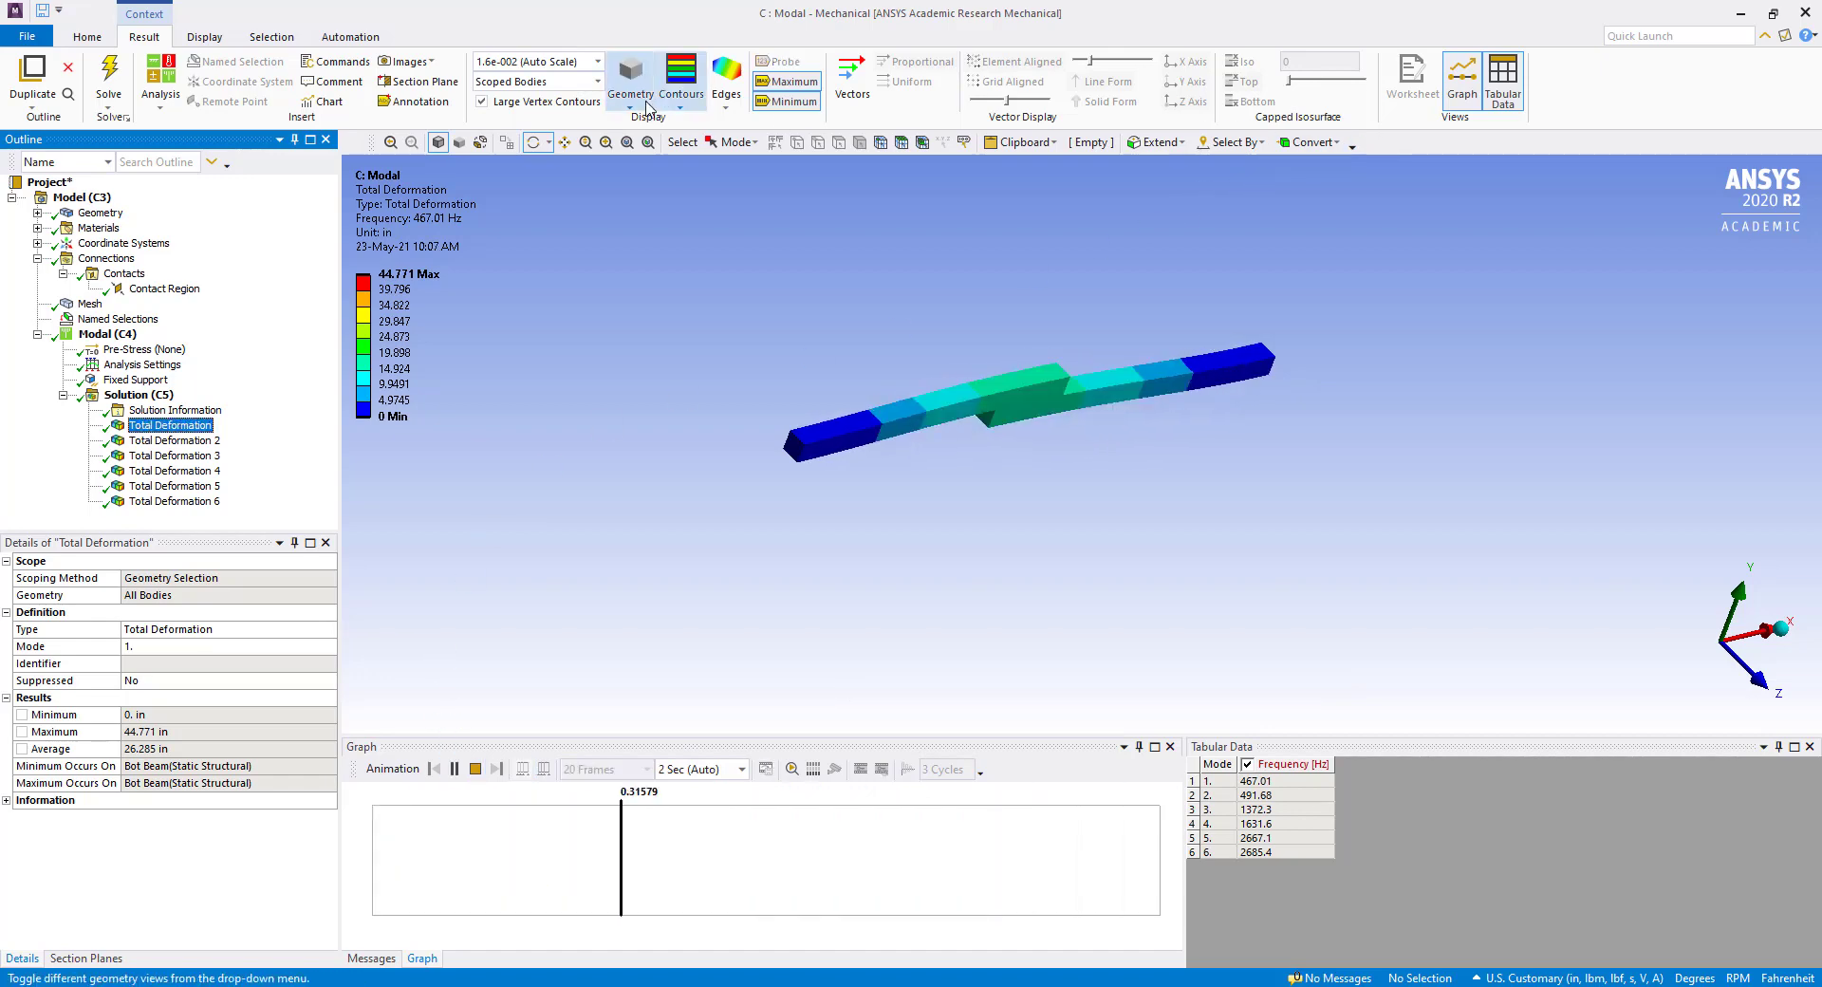
left_click(851, 76)
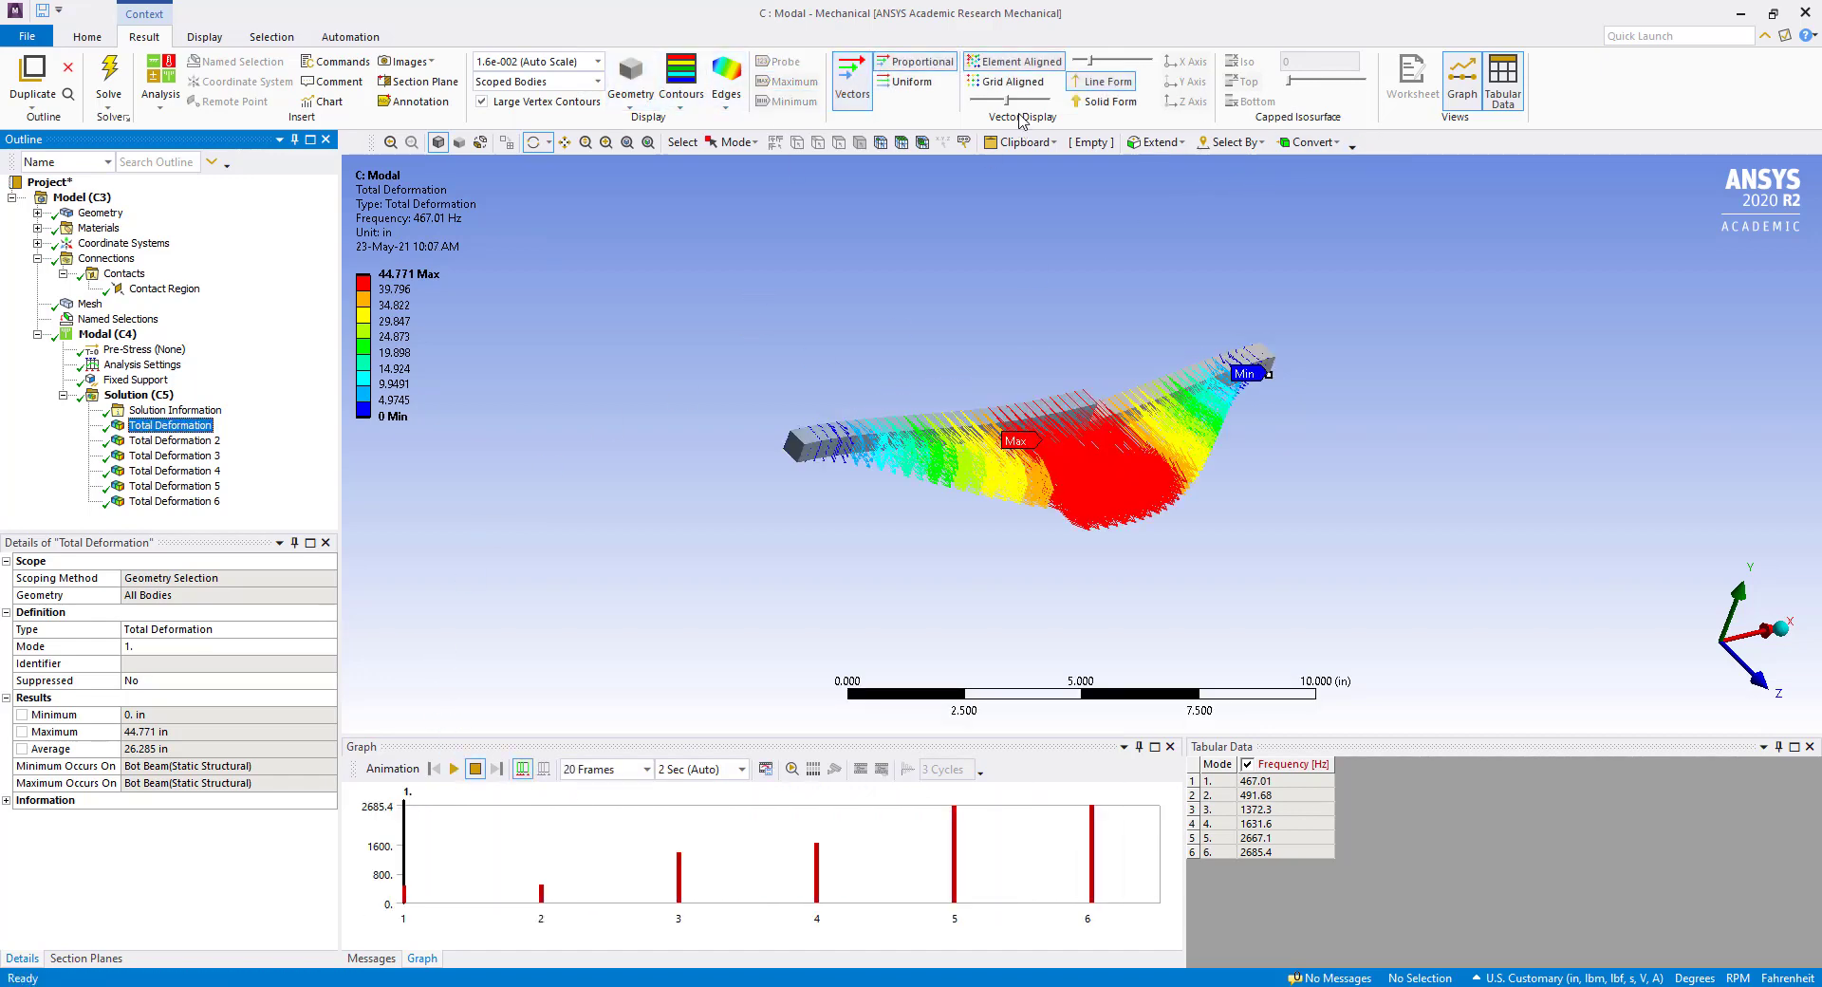
left_click(994, 101)
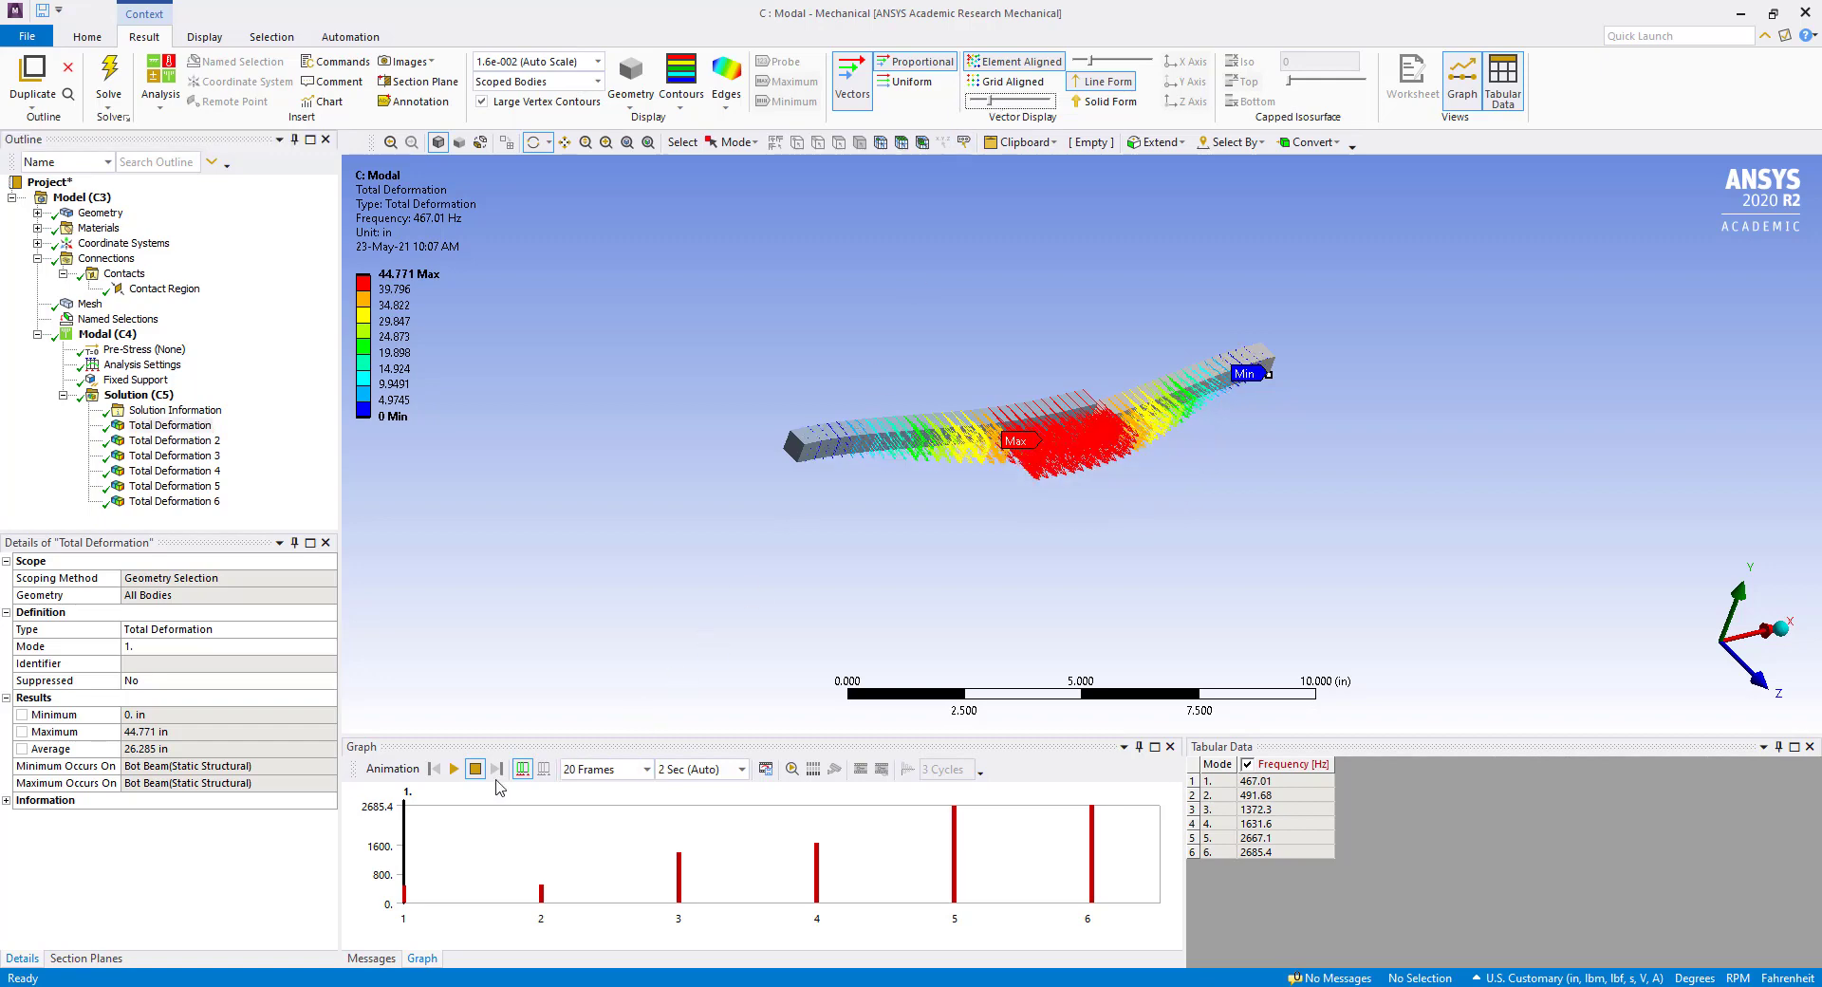
left_click(456, 770)
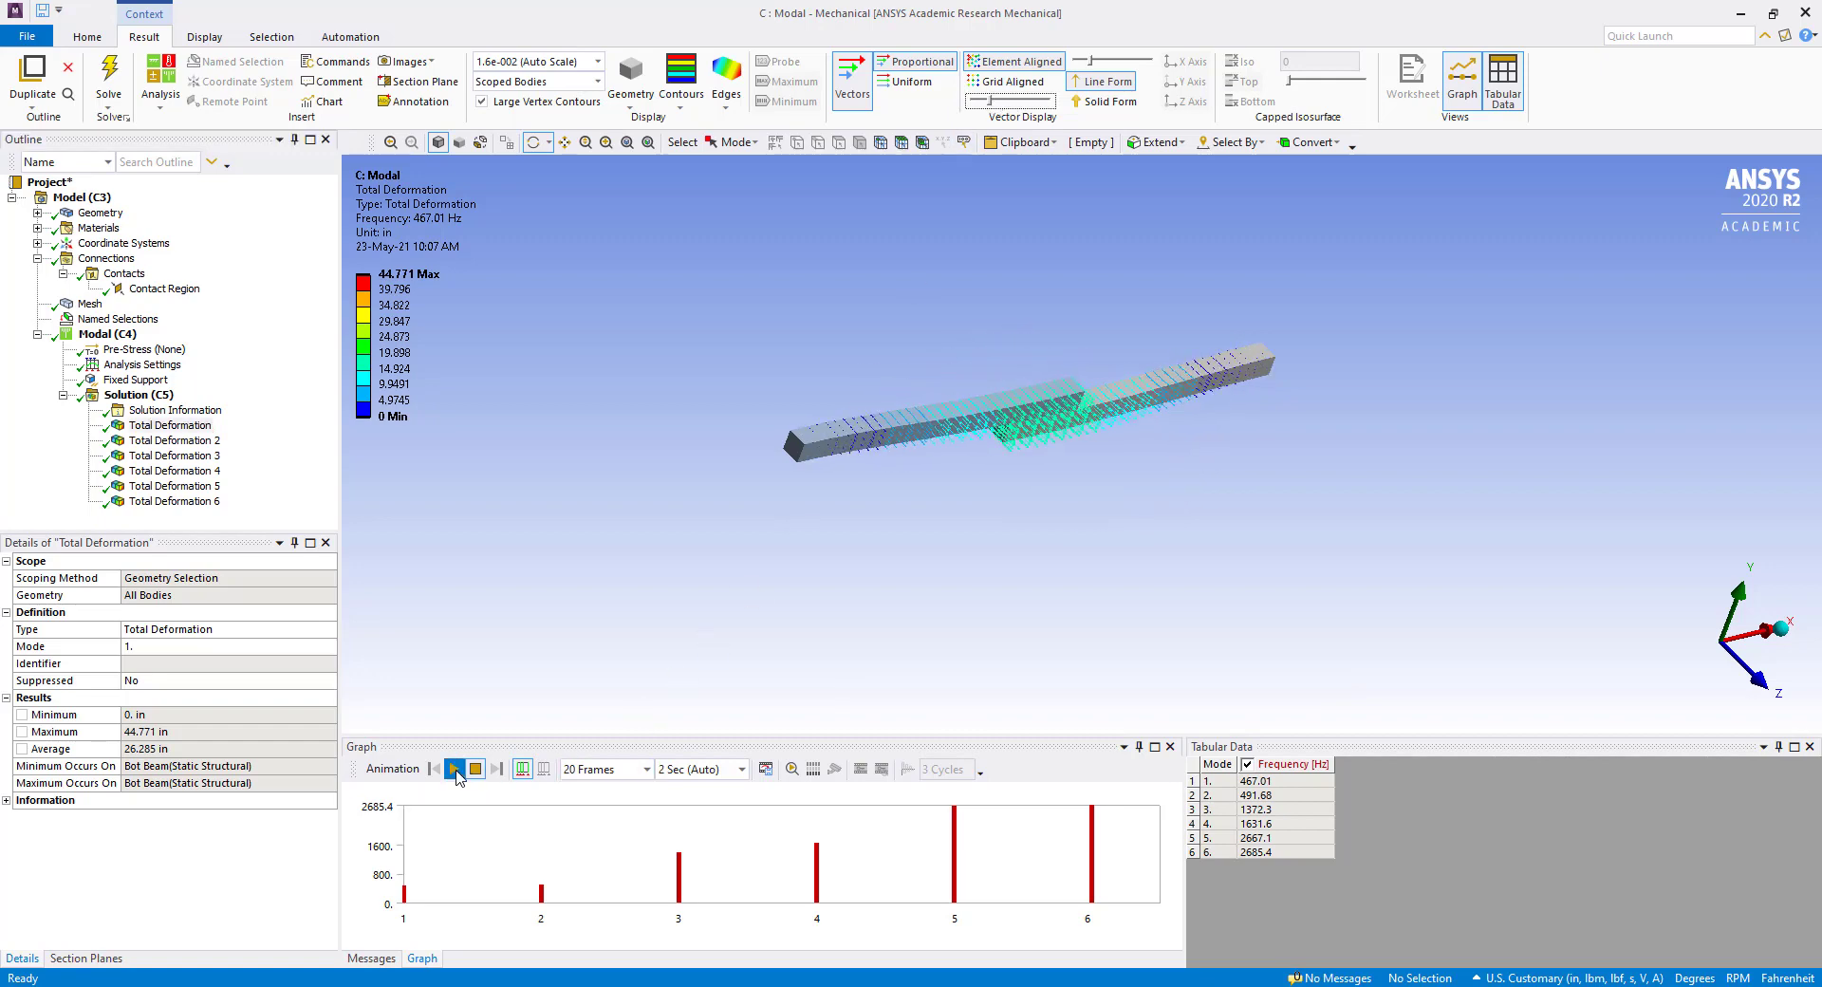
left_click_drag(1028, 398, 1426, 594)
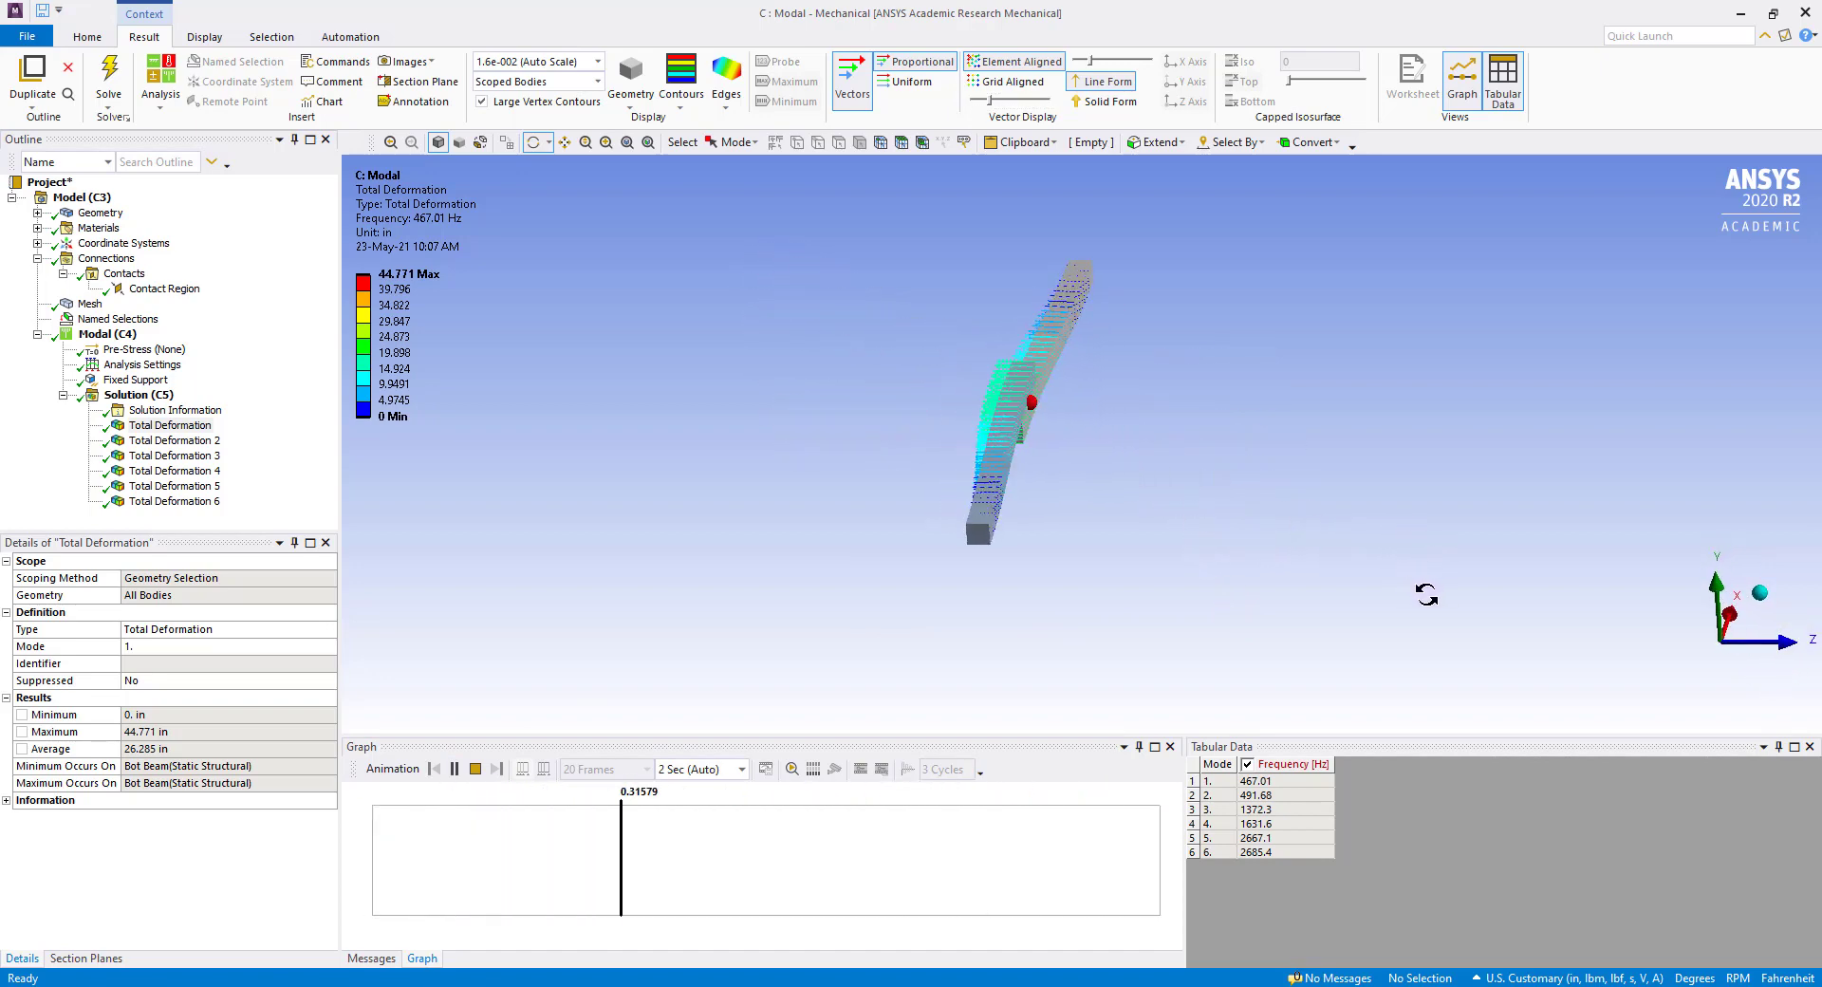
Animate the second mode's total deformation as vectors and view it from the isometric direction.
left_click(172, 442)
left_click(475, 770)
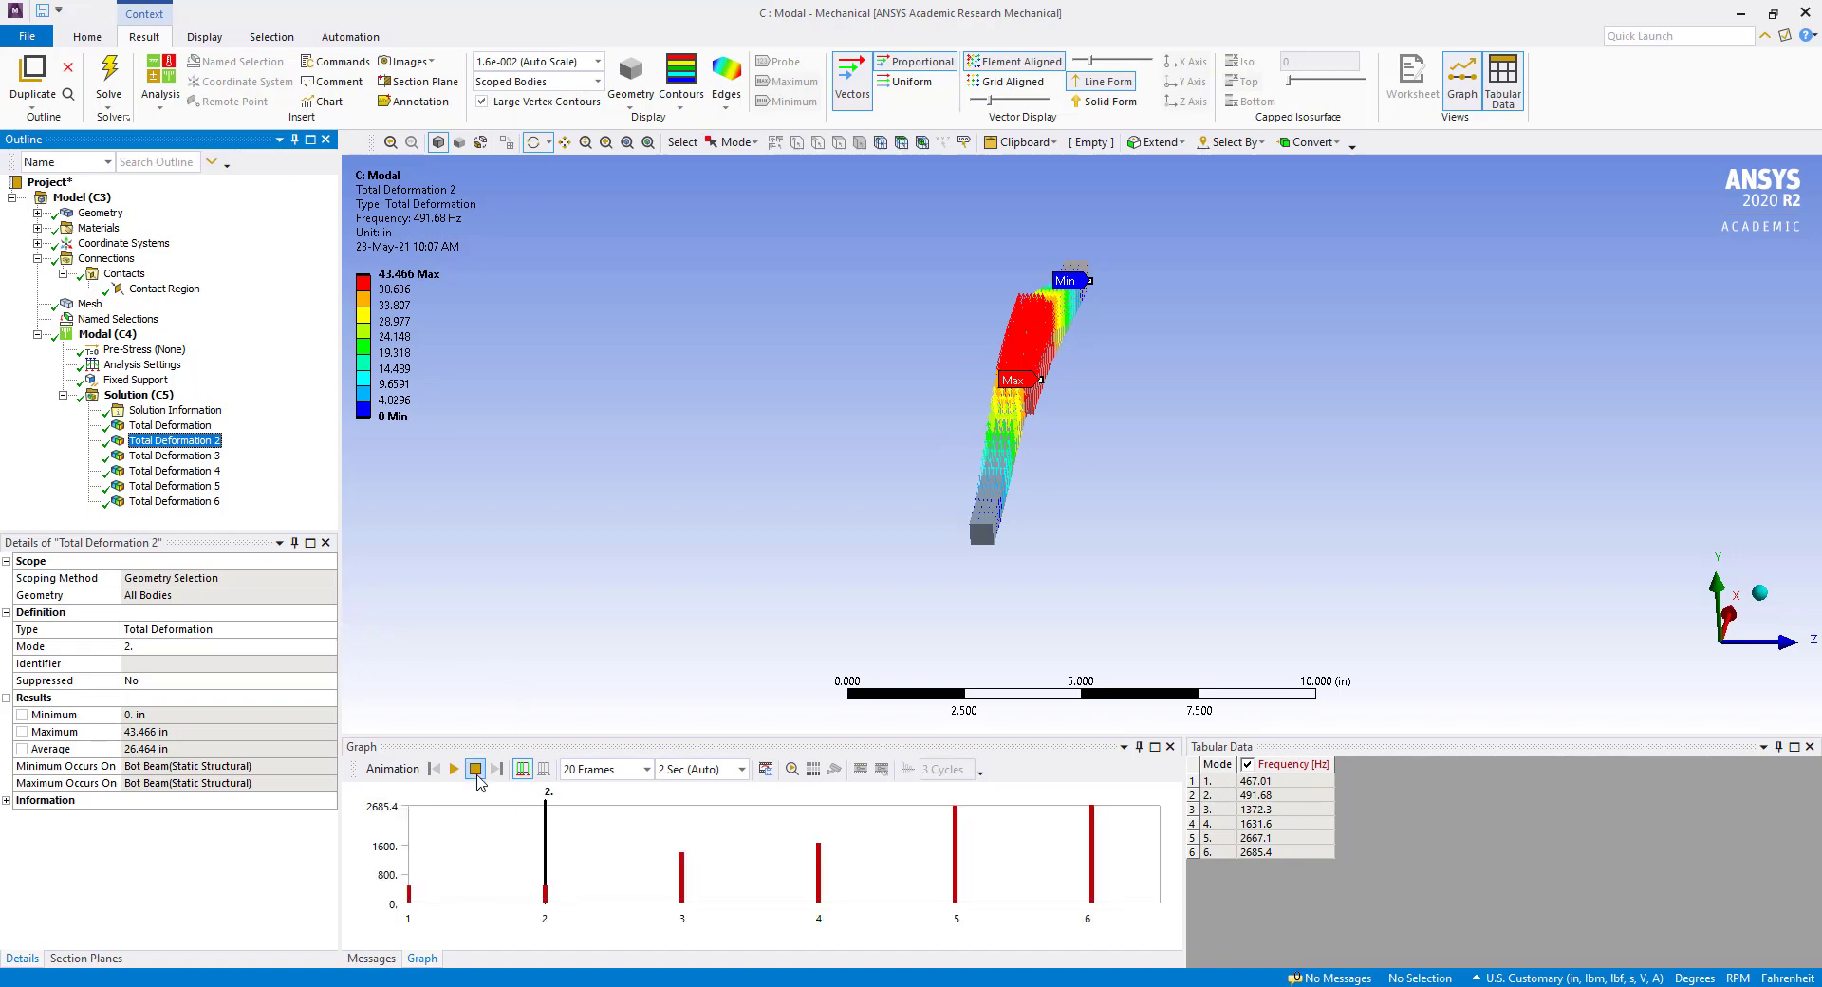
left_click(454, 768)
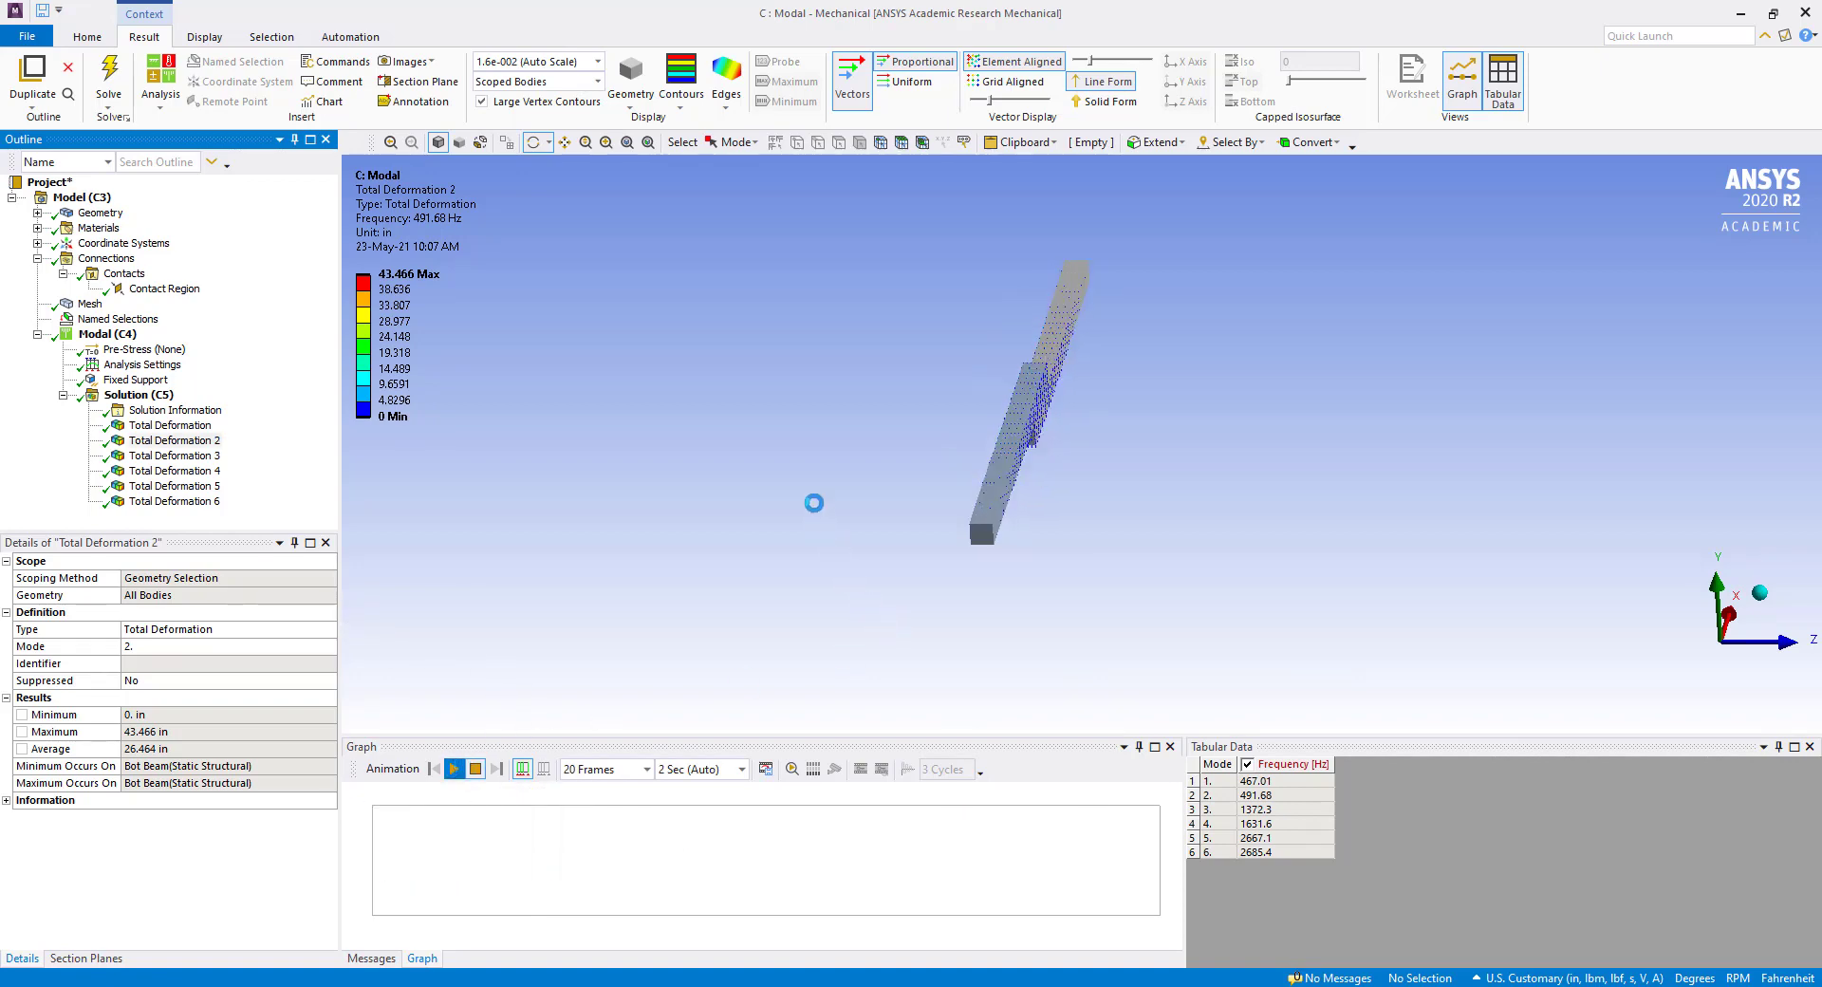
left_click_drag(1110, 569, 949, 501)
left_click(1767, 646)
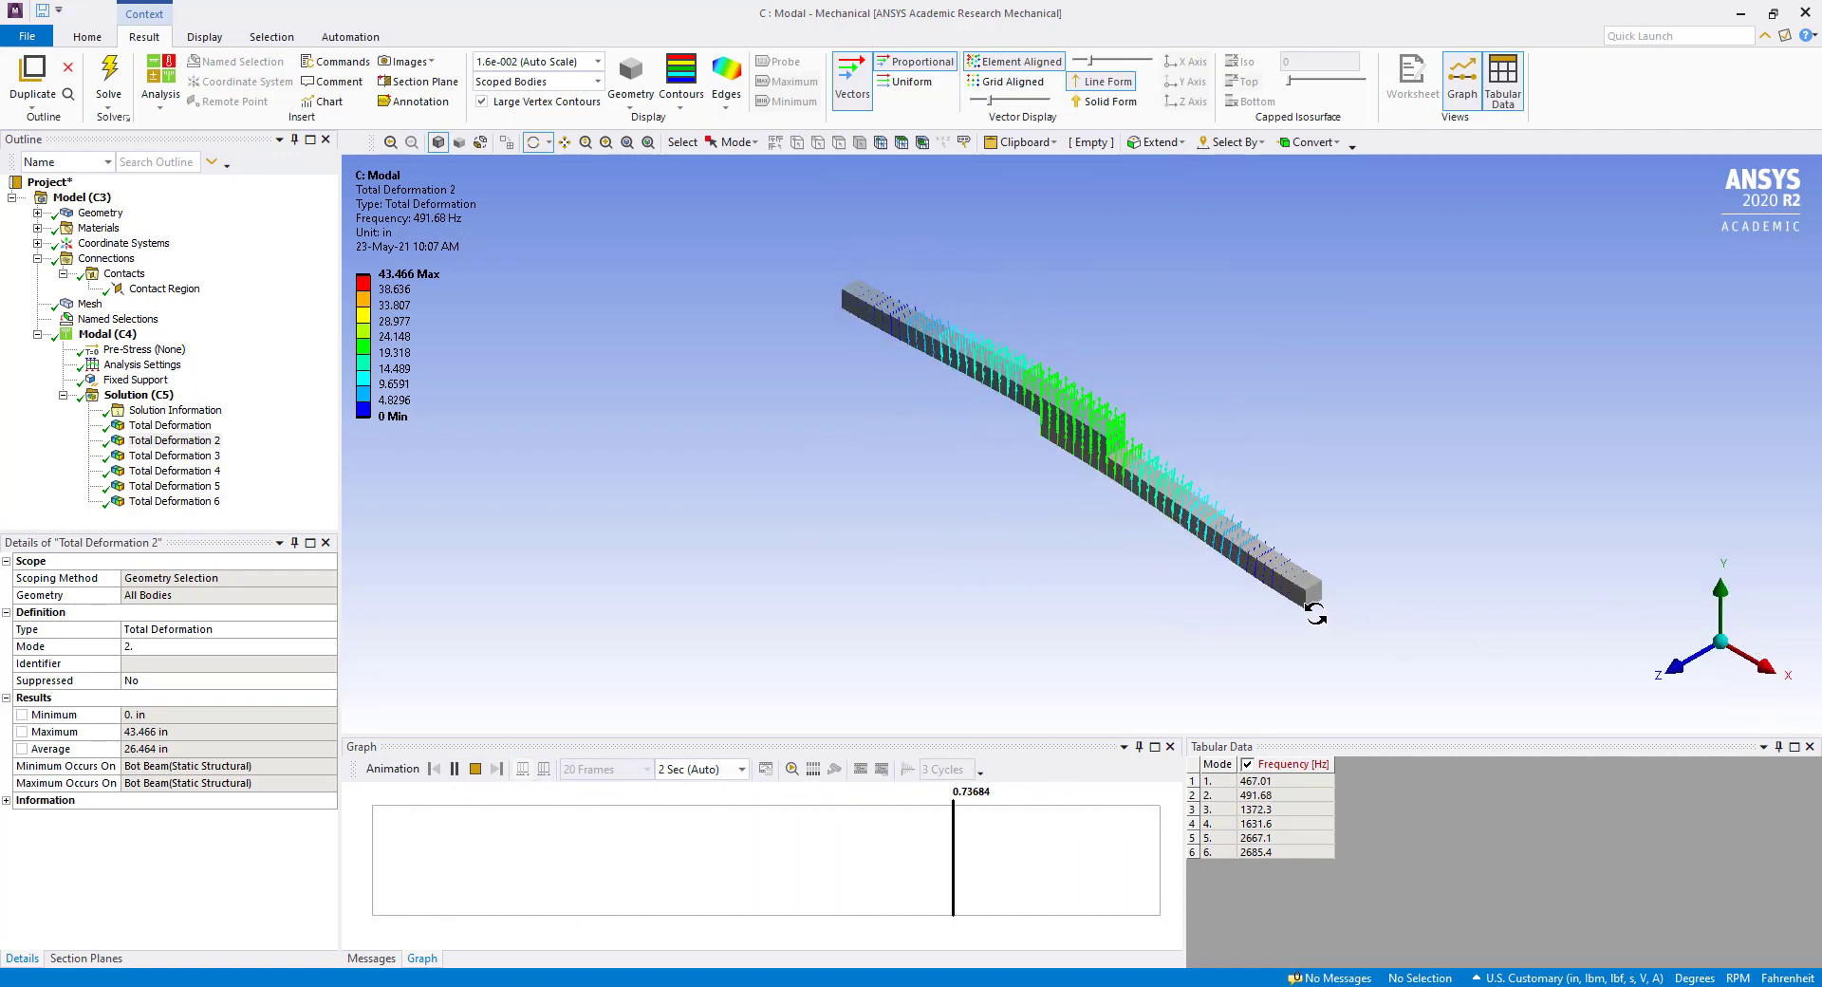
Play the vector animation of the third mode's total deformation and stop it.
left_click(174, 455)
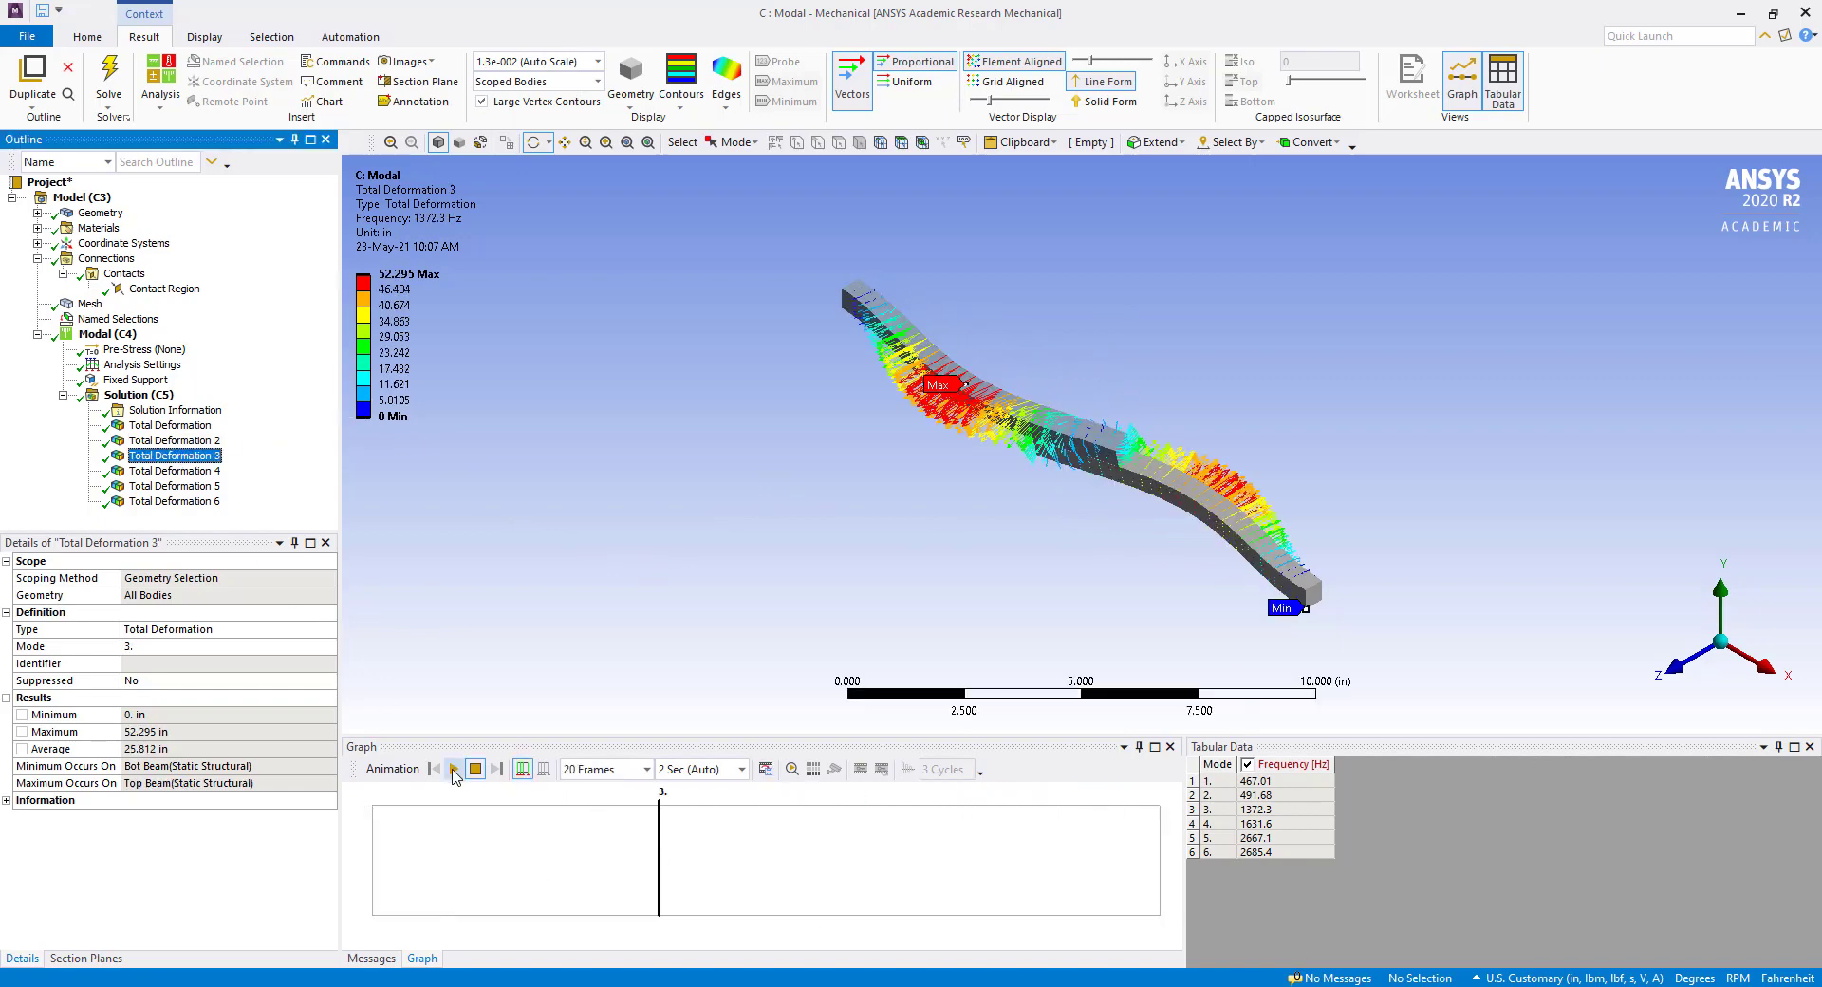
left_click(455, 769)
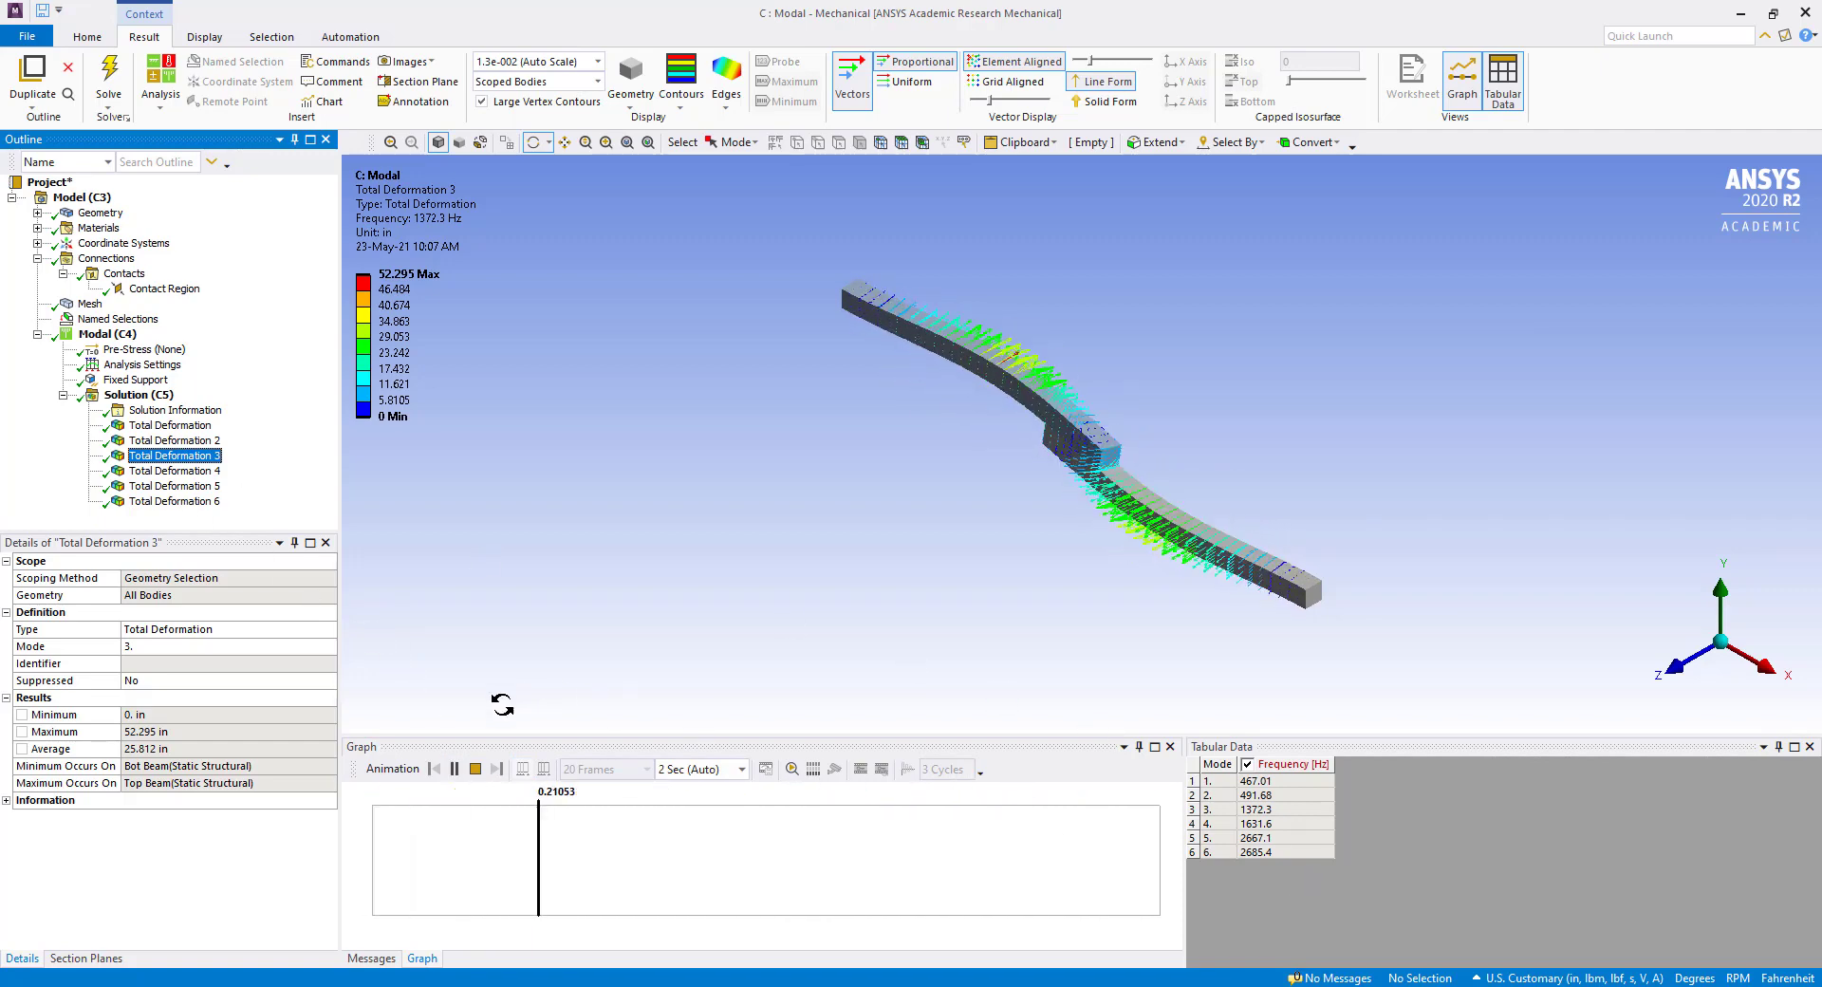
left_click(475, 769)
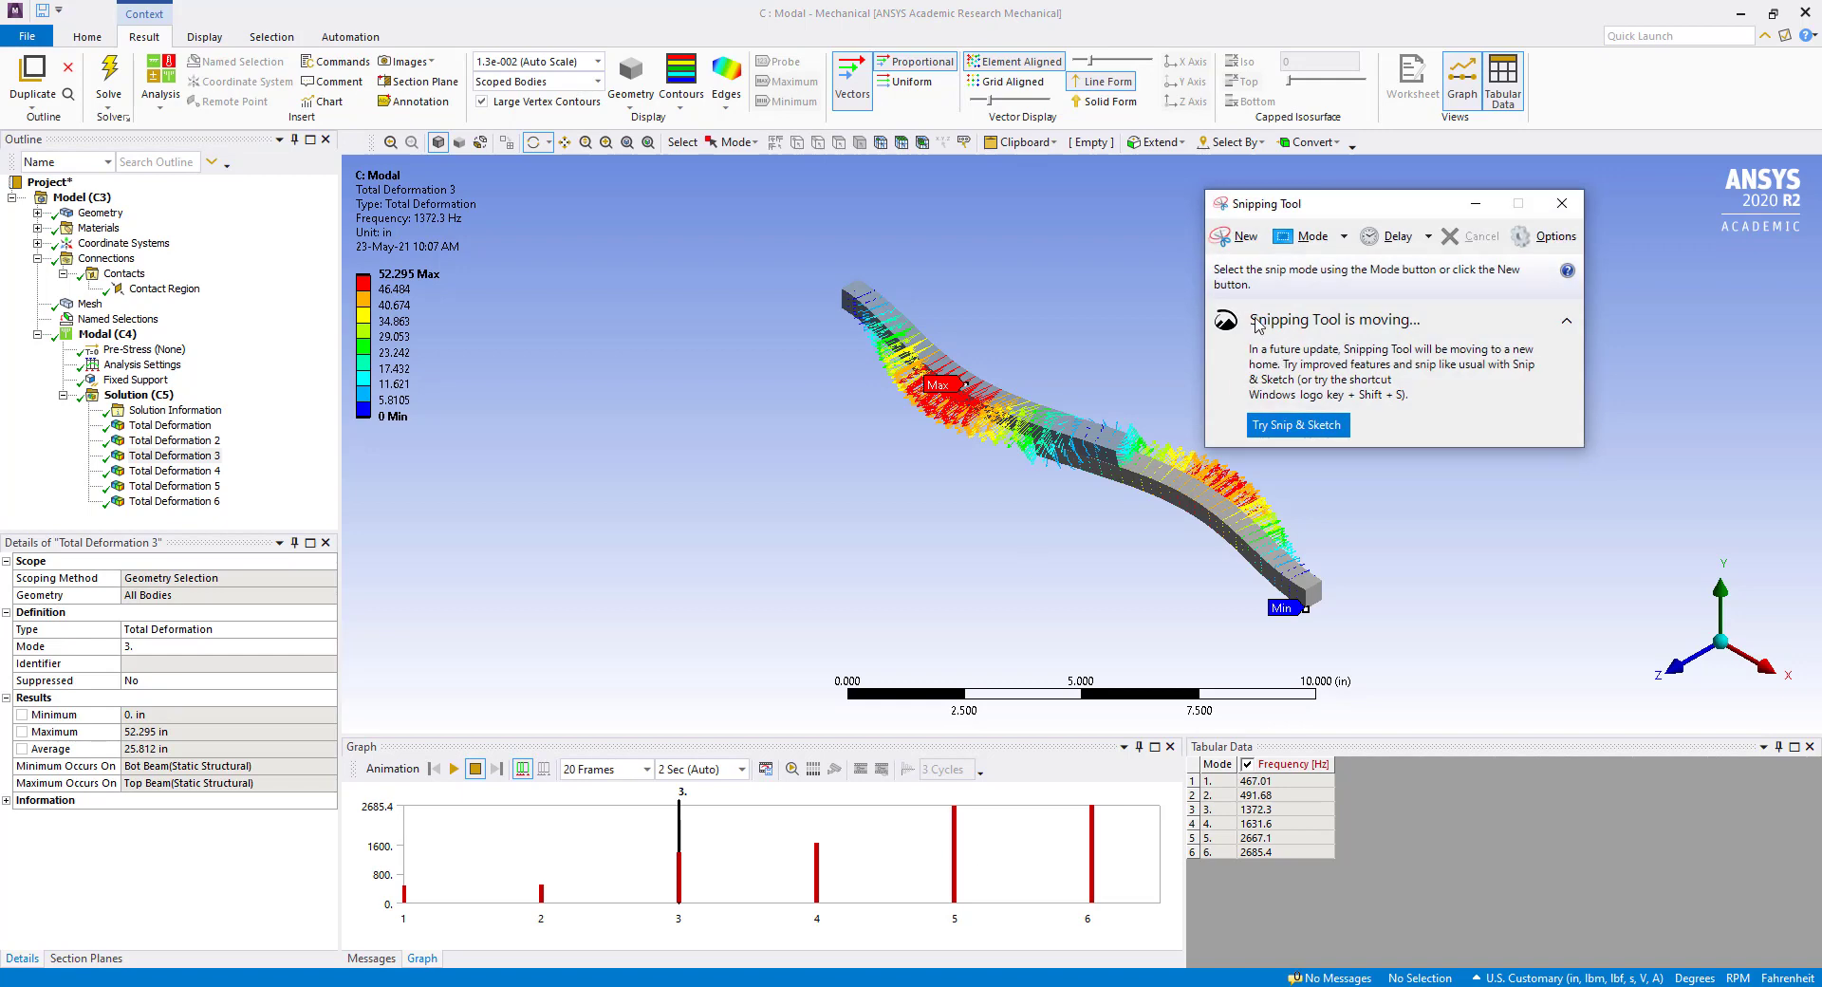
Capture a snip of the table listing the six modal frequencies and minimize the Snipping Tool.
left_click(1231, 243)
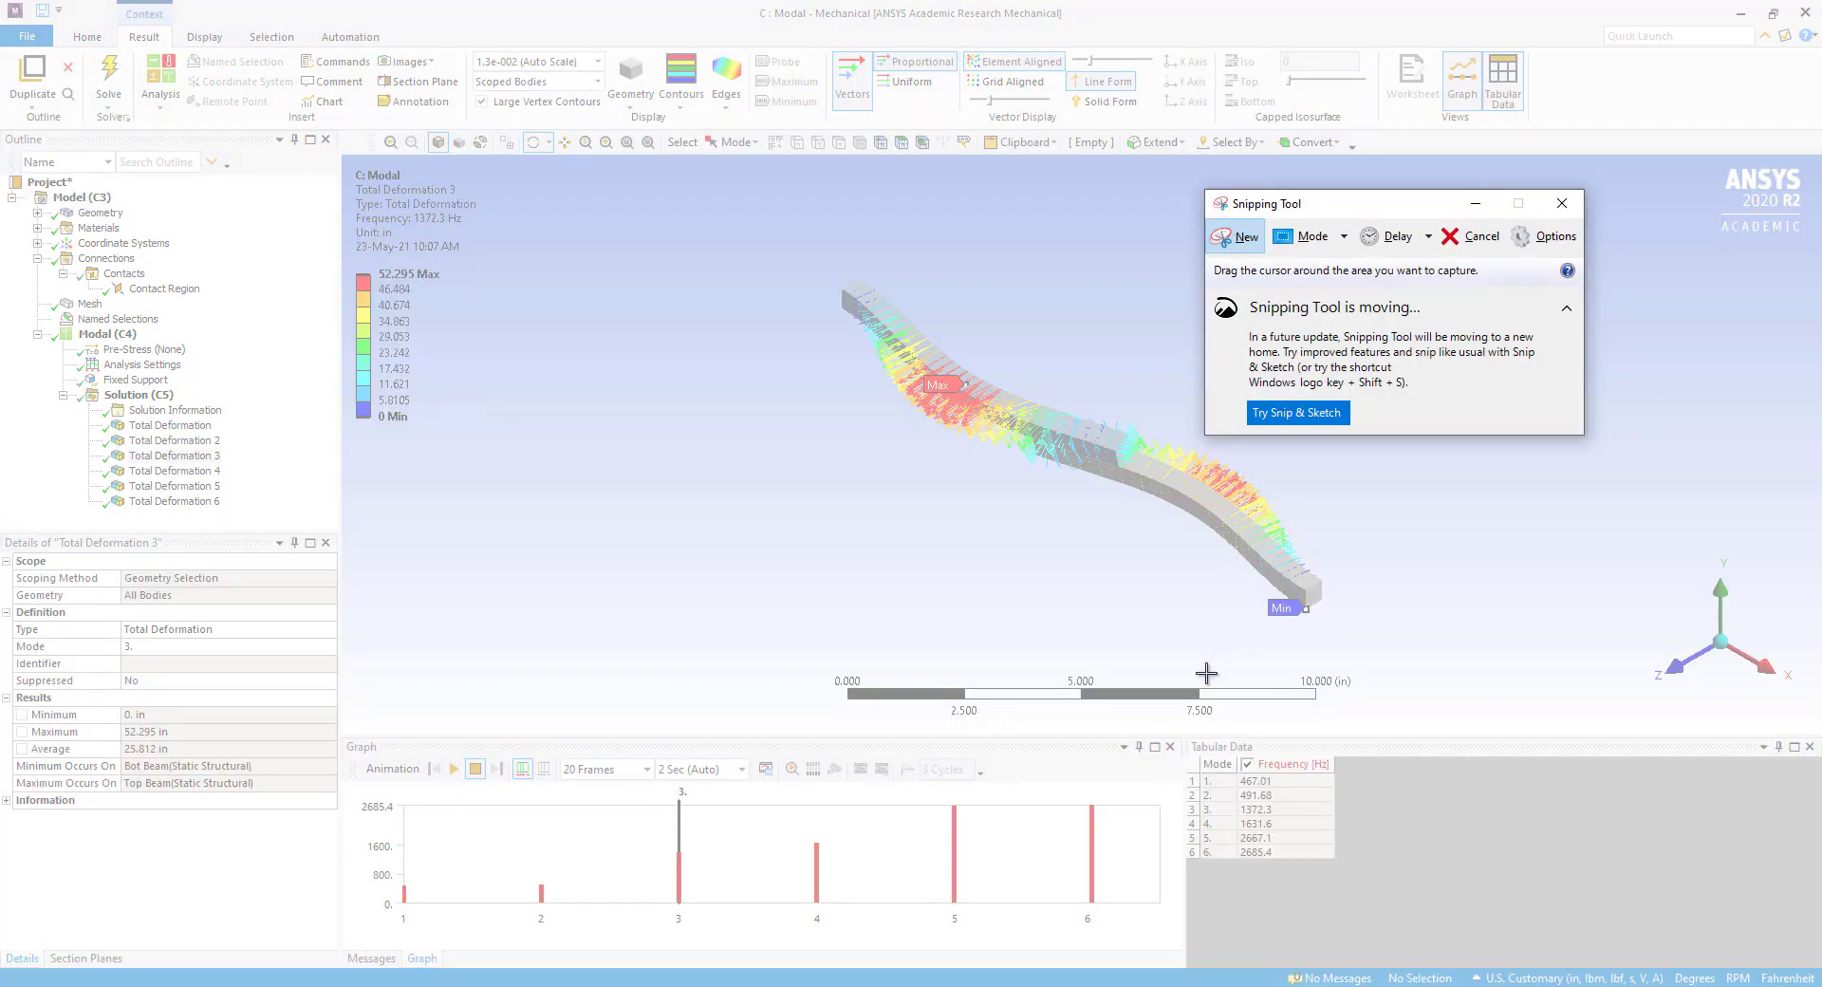
left_click_drag(1188, 741, 1336, 853)
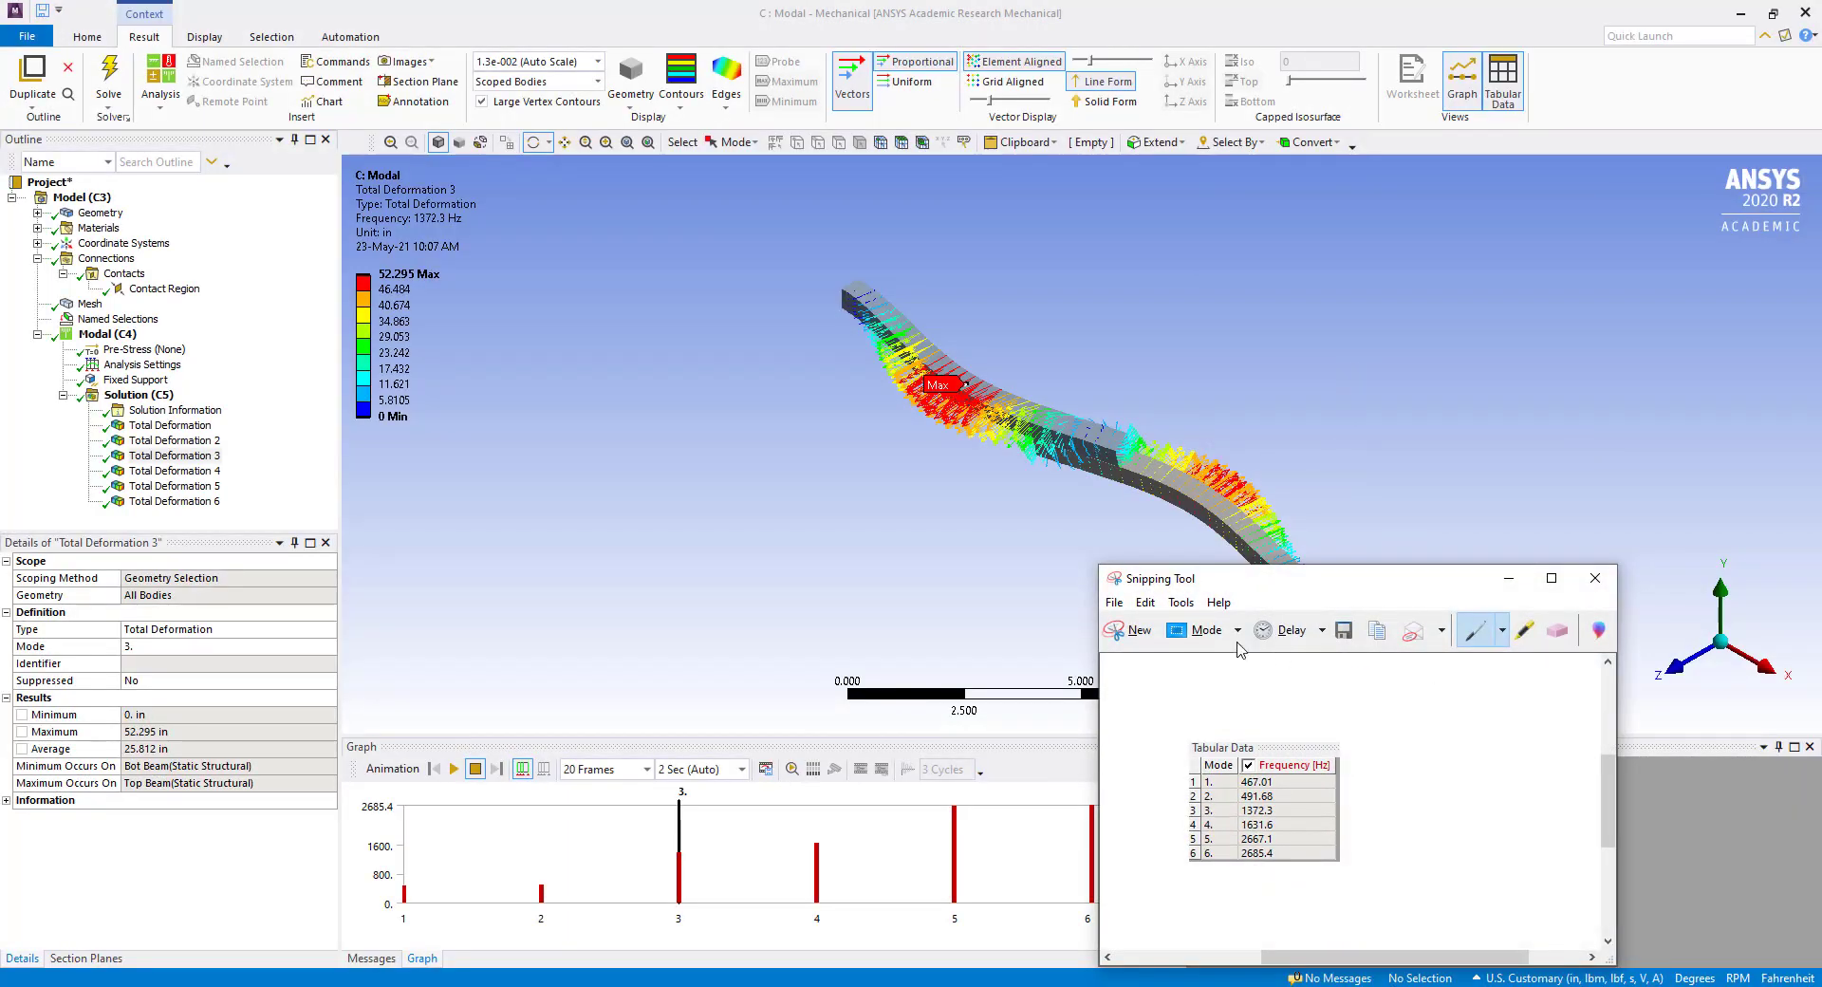
left_click(1508, 578)
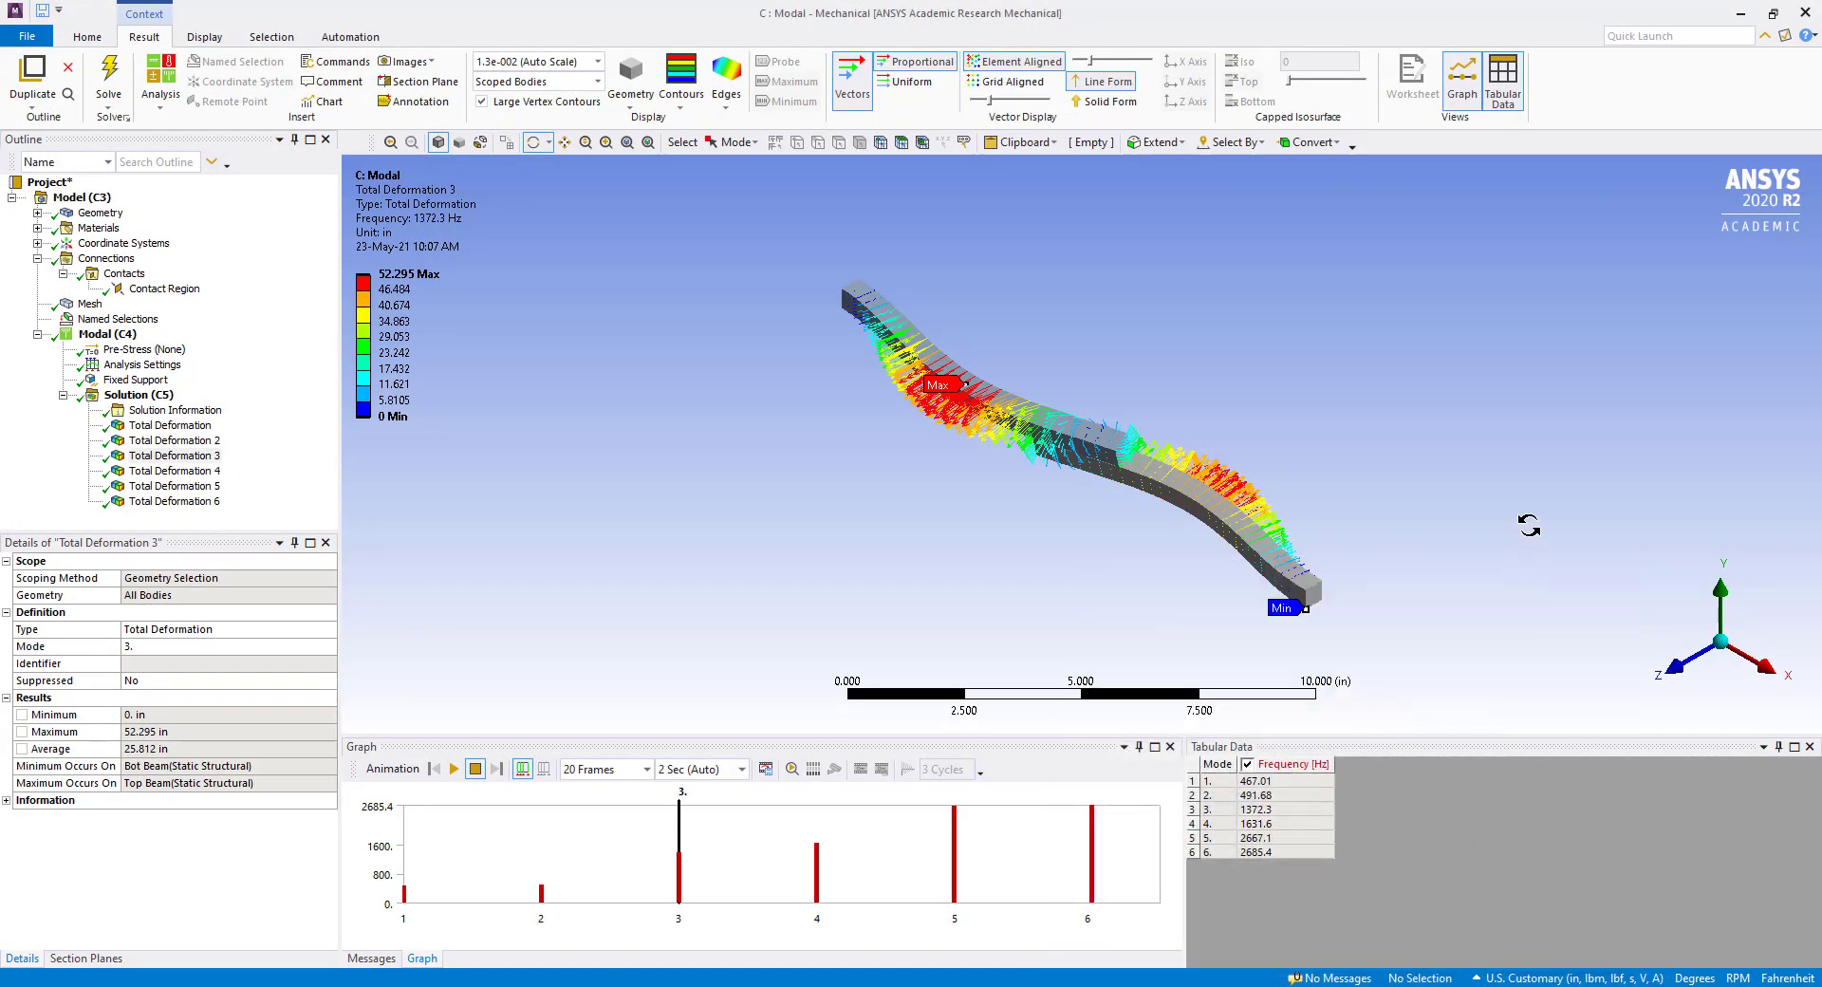